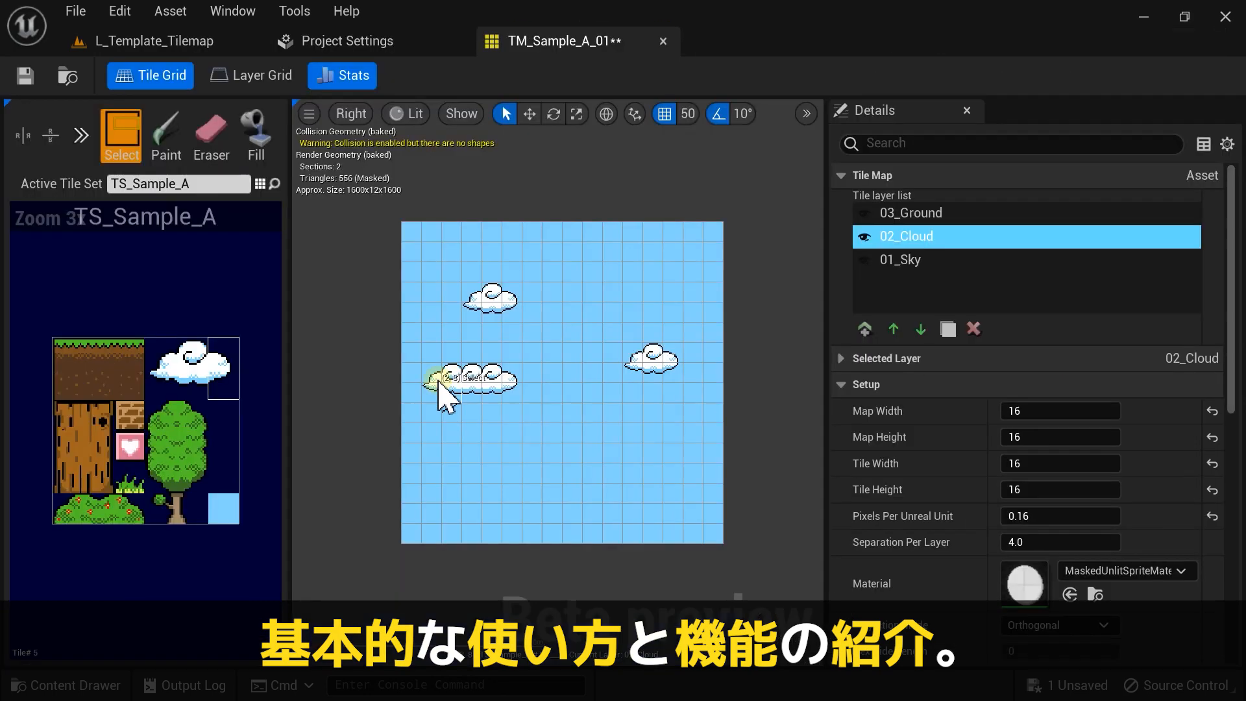
left_click(431, 370)
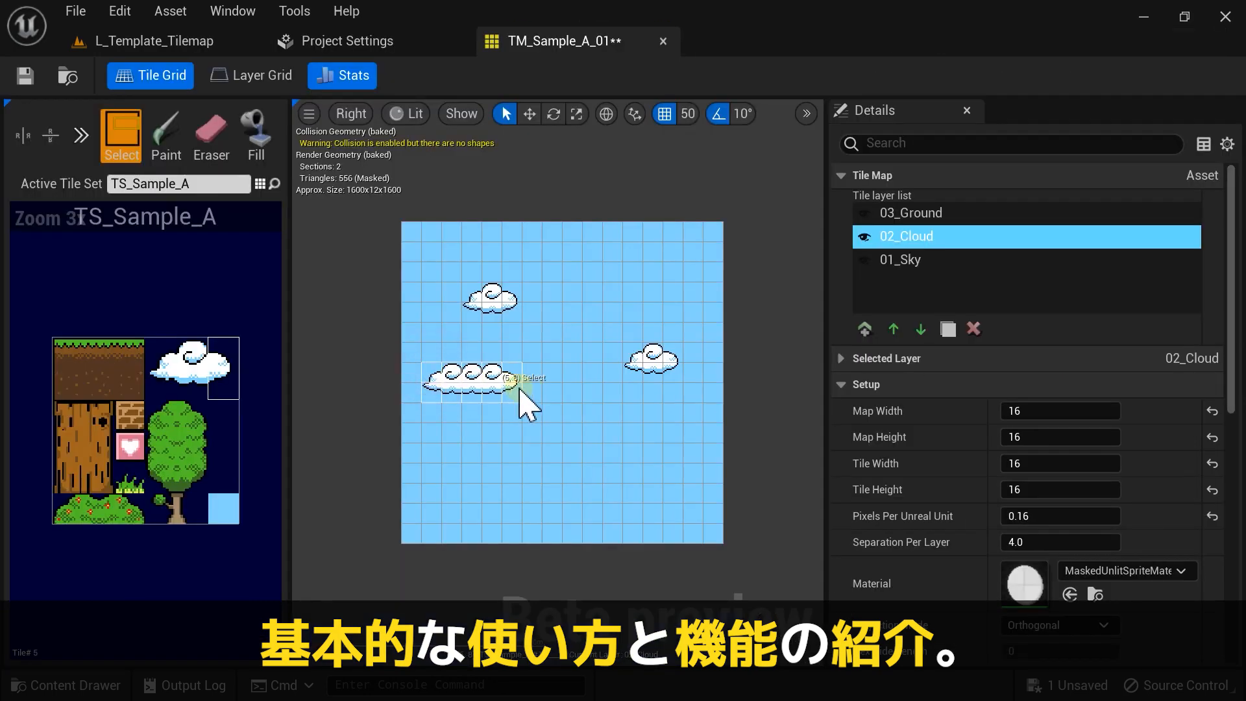
left_click(591, 271)
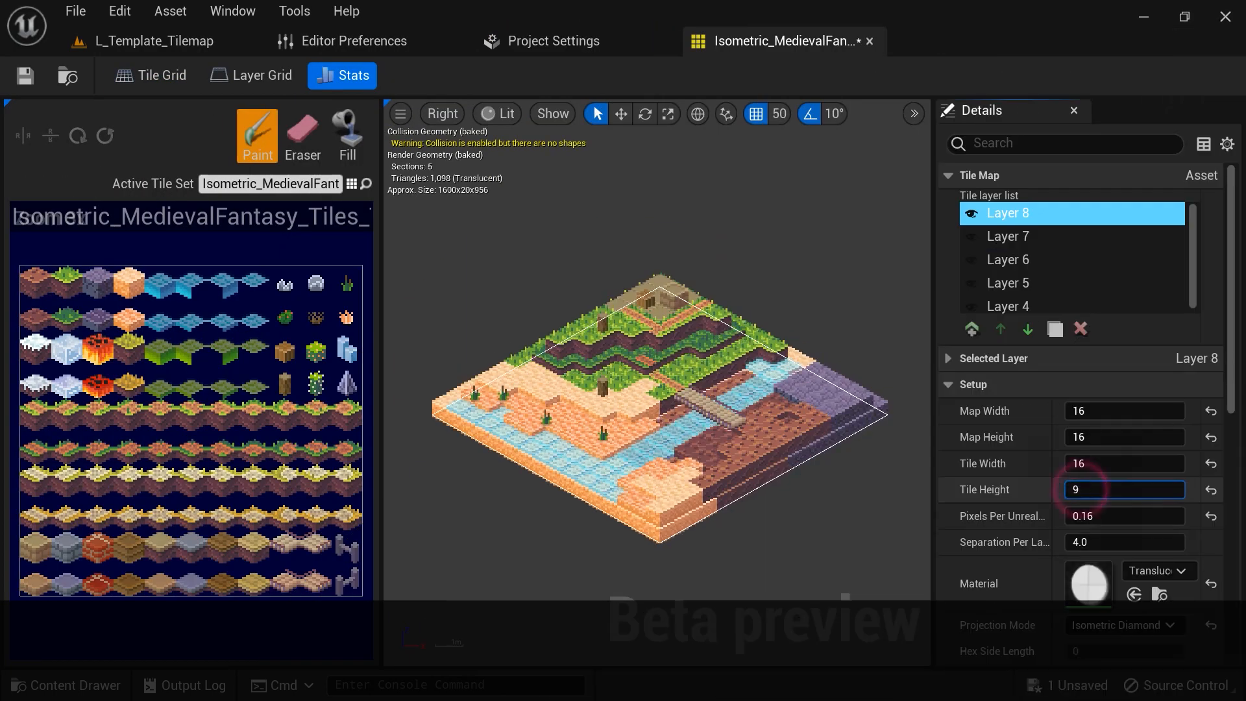
left_click_drag(1074, 486, 1087, 486)
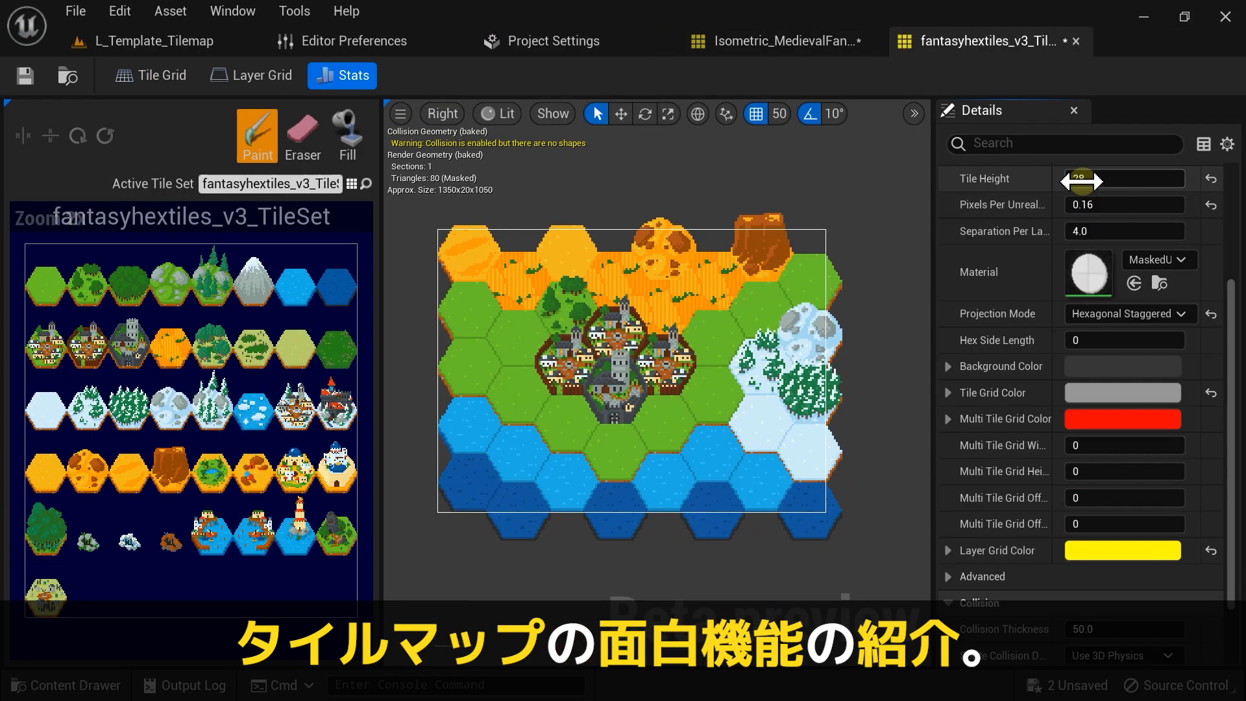
left_click_drag(1081, 181, 1096, 181)
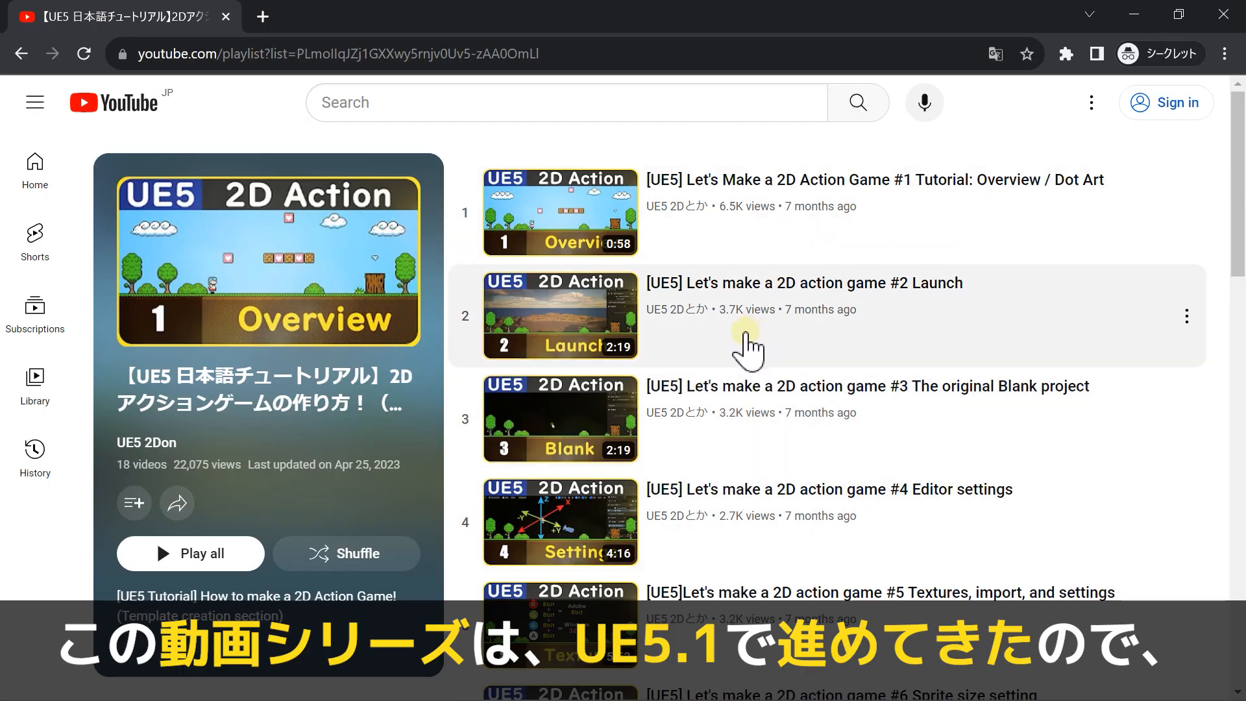
scroll(746, 336, "down", 20)
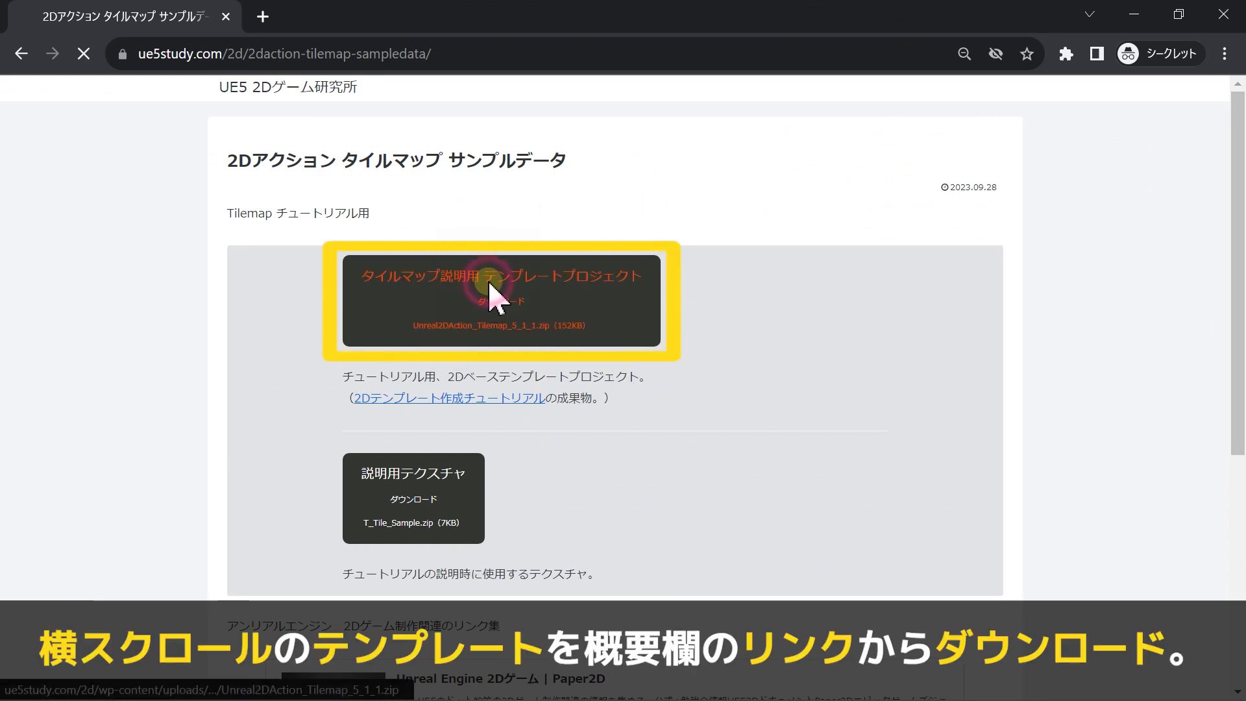
Step: Download the tilemap template project Unreal2DAction_Tilemap_5_1_1.zip and open its Unreal2DAction_Tilemap.uproject file in Unreal Editor
left_click(495, 292)
left_click(488, 433)
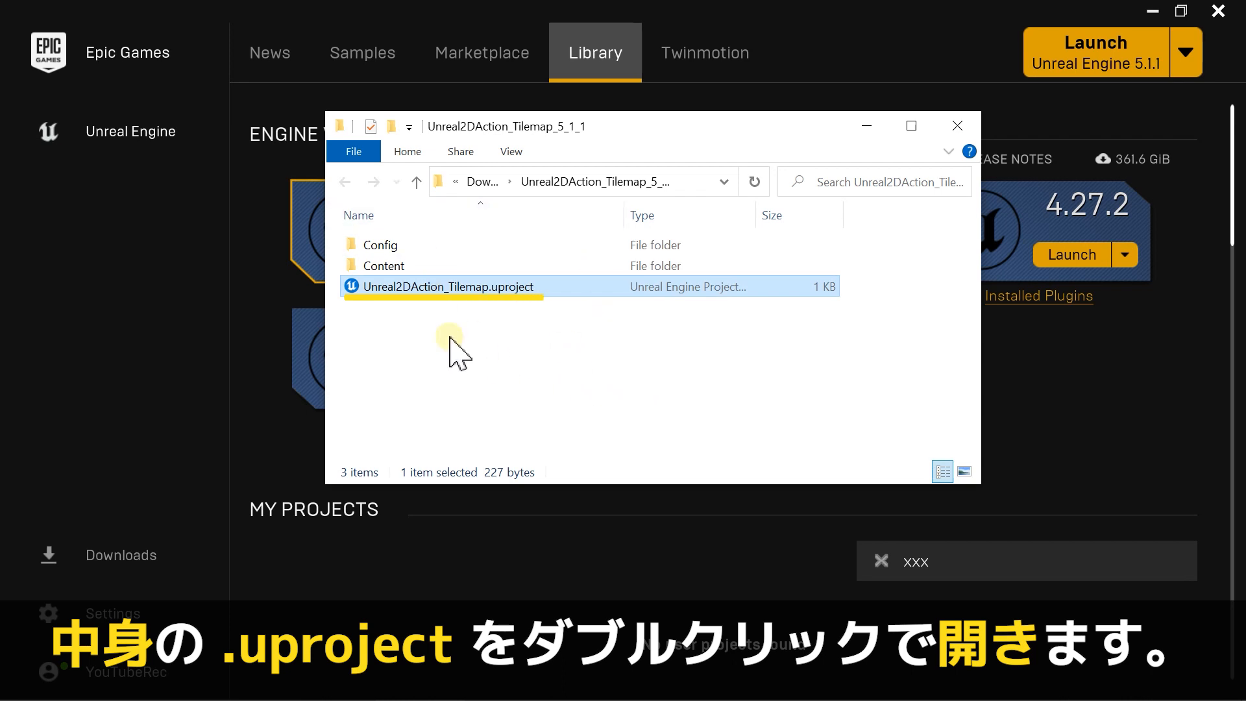
double_click(434, 288)
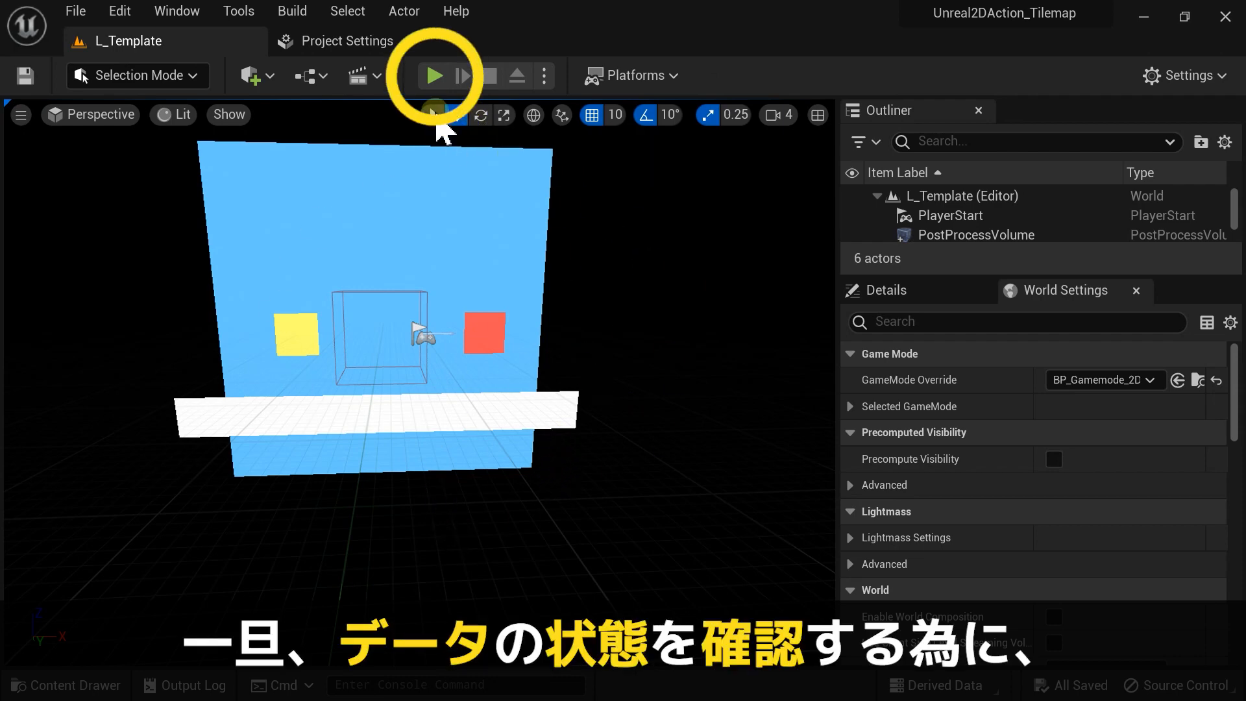
Step: Play-test the L_Template level by walking the character both ways and jumping, and end the session
left_click(434, 76)
left_click(486, 199)
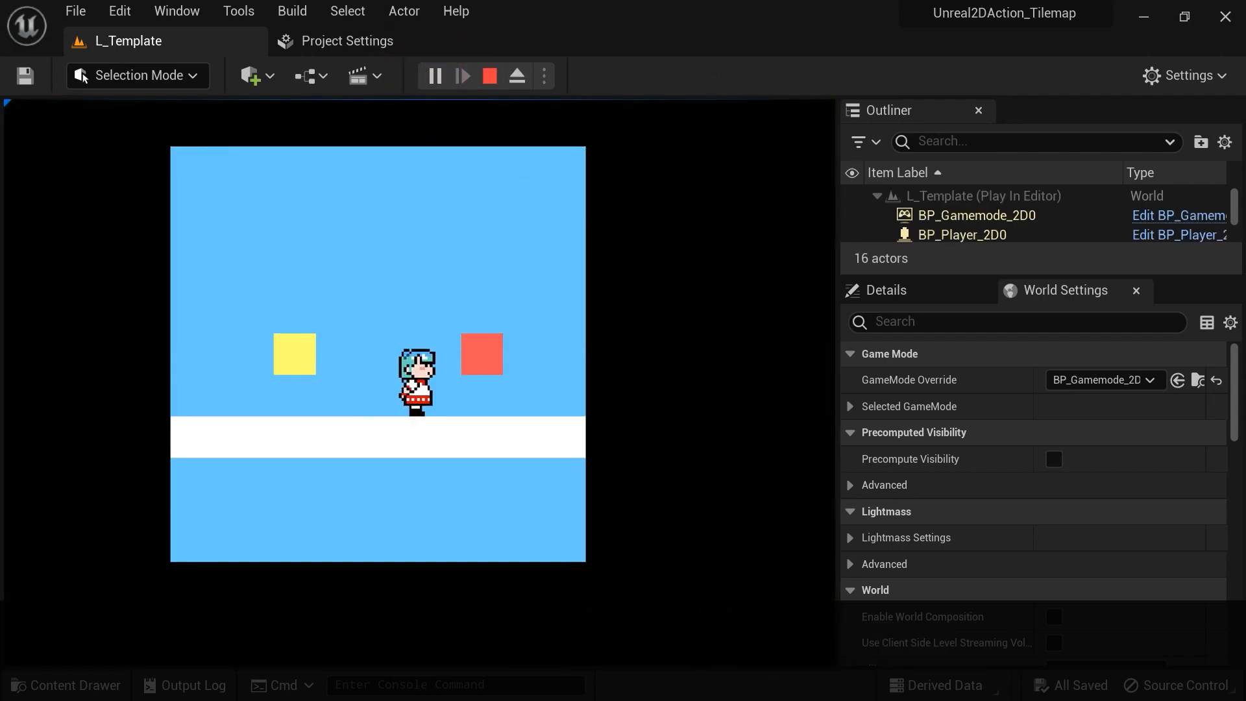
key("a")
key("d")
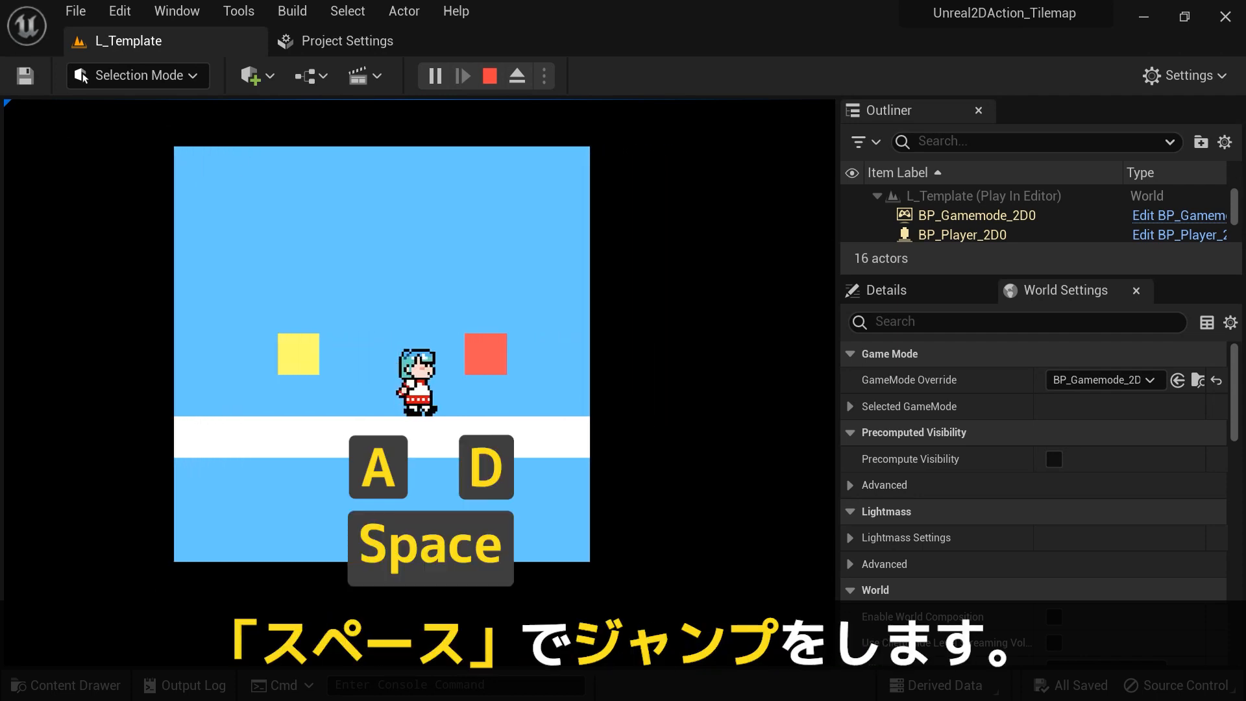
key("space")
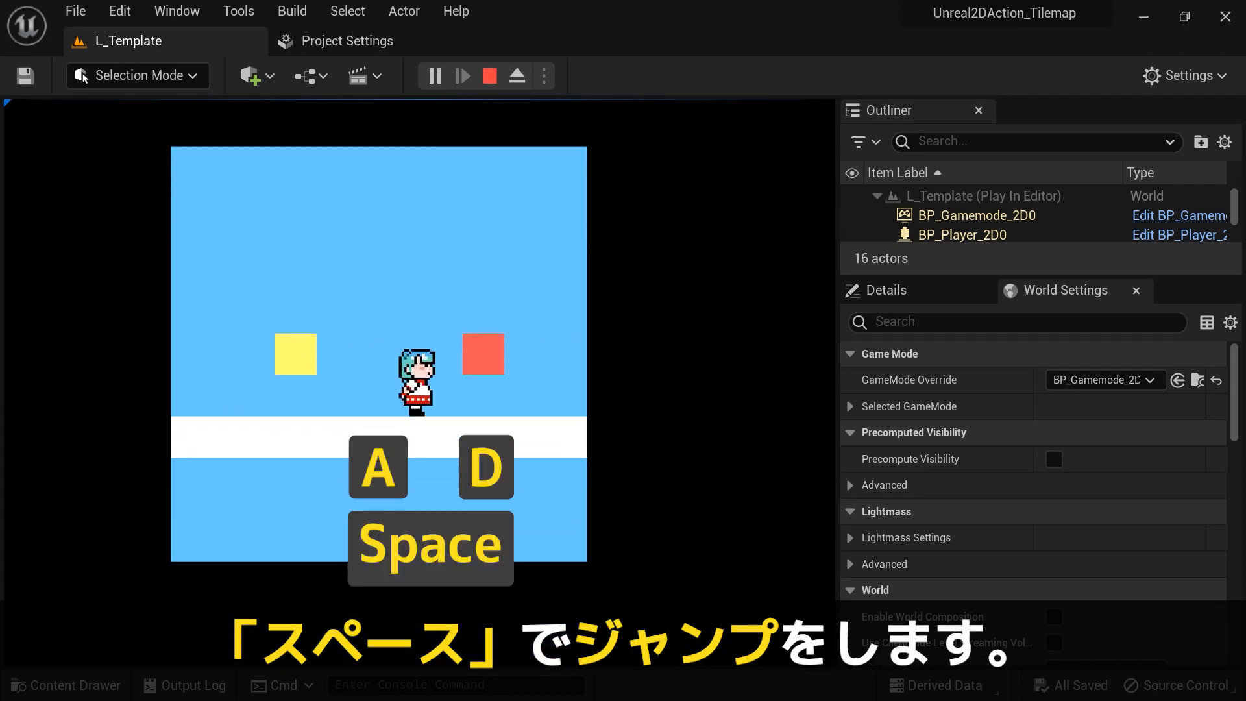
key("space")
key("d")
key("a")
key("space")
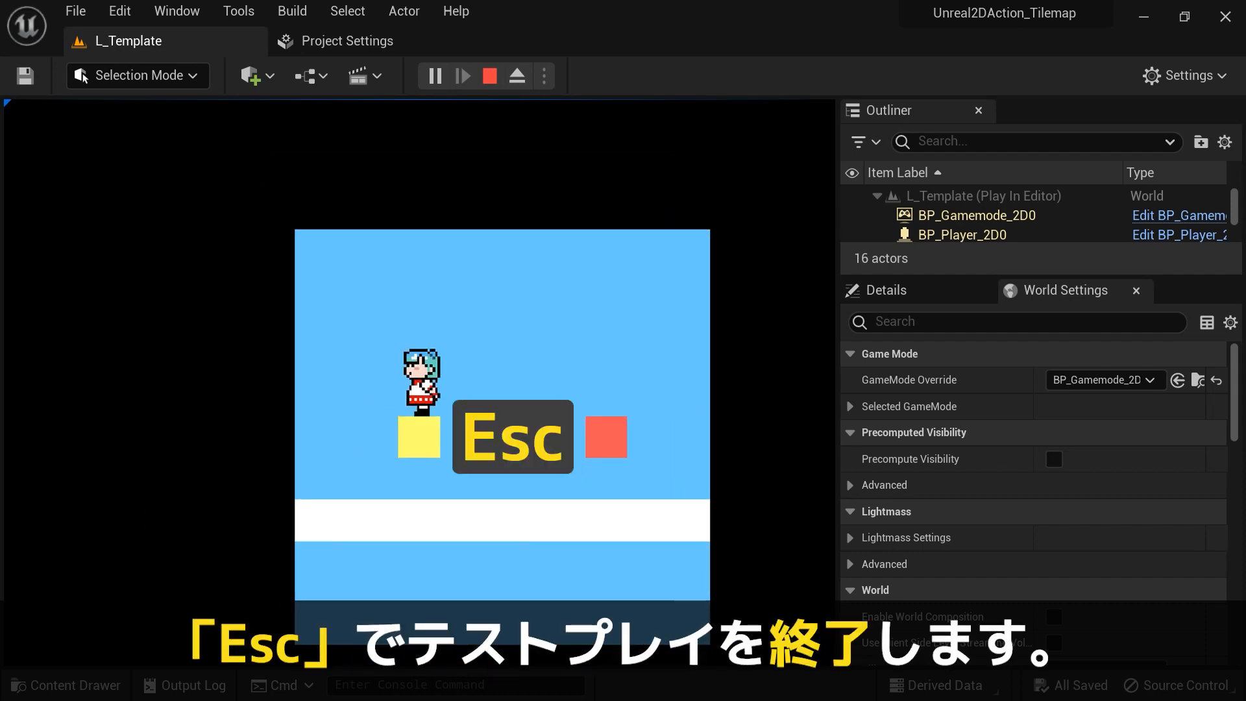
key("Escape")
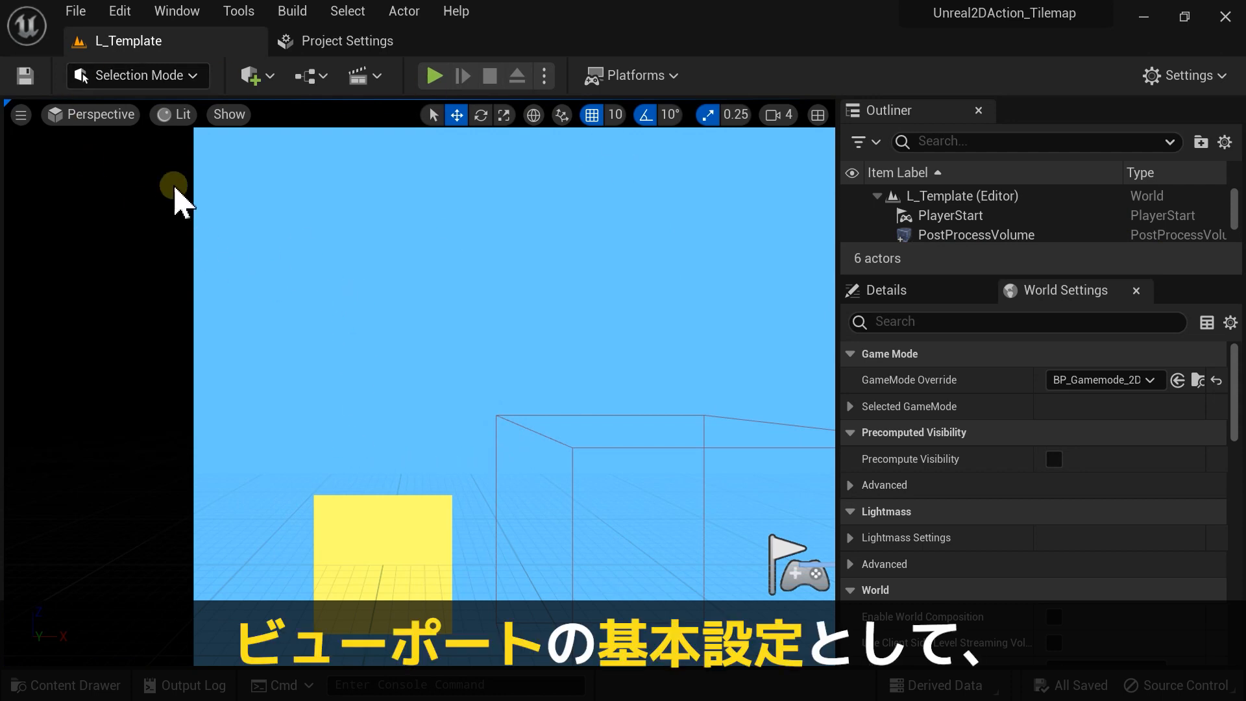
Step: Turn off Realtime rendering in the level viewport and switch its camera to the orthographic Right view
left_click(21, 115)
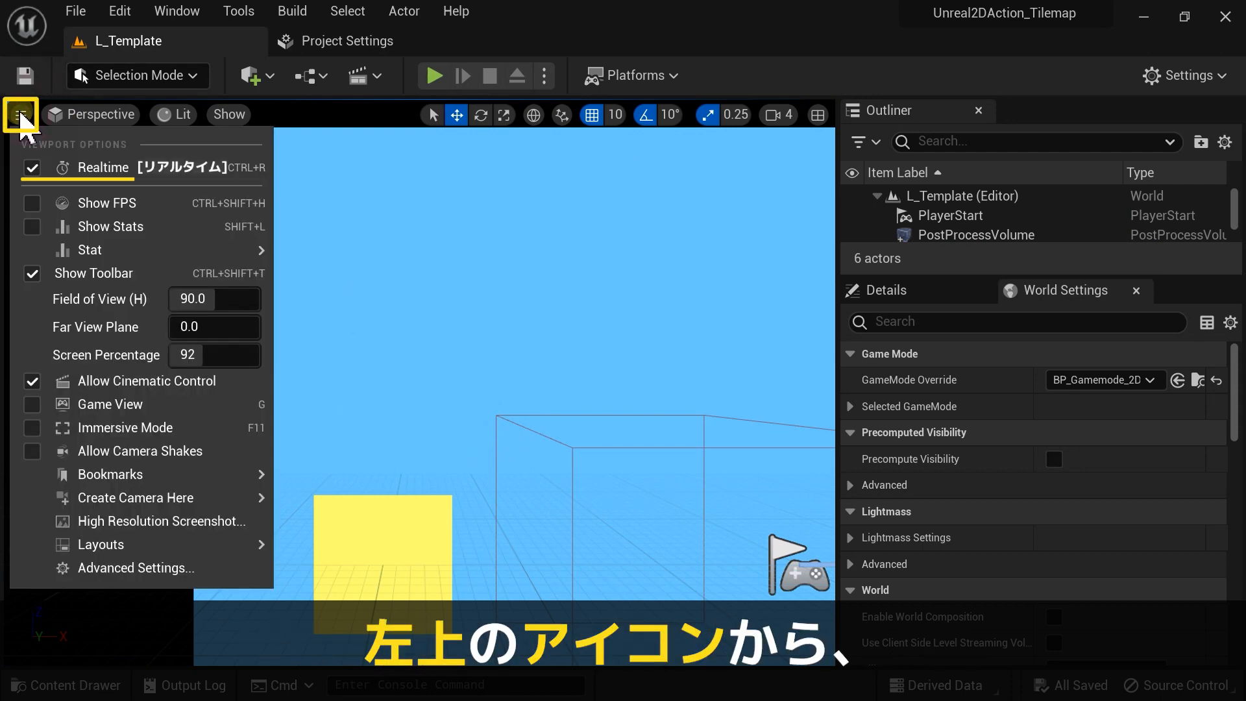
left_click(31, 170)
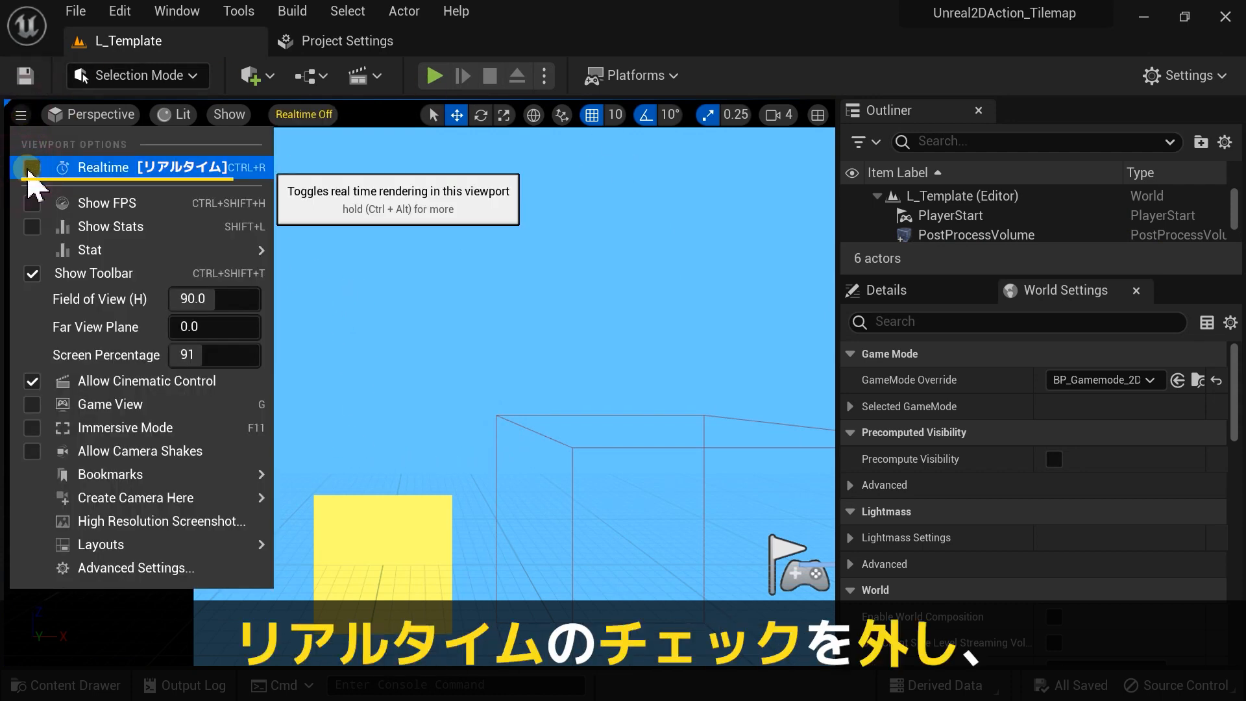
left_click(97, 115)
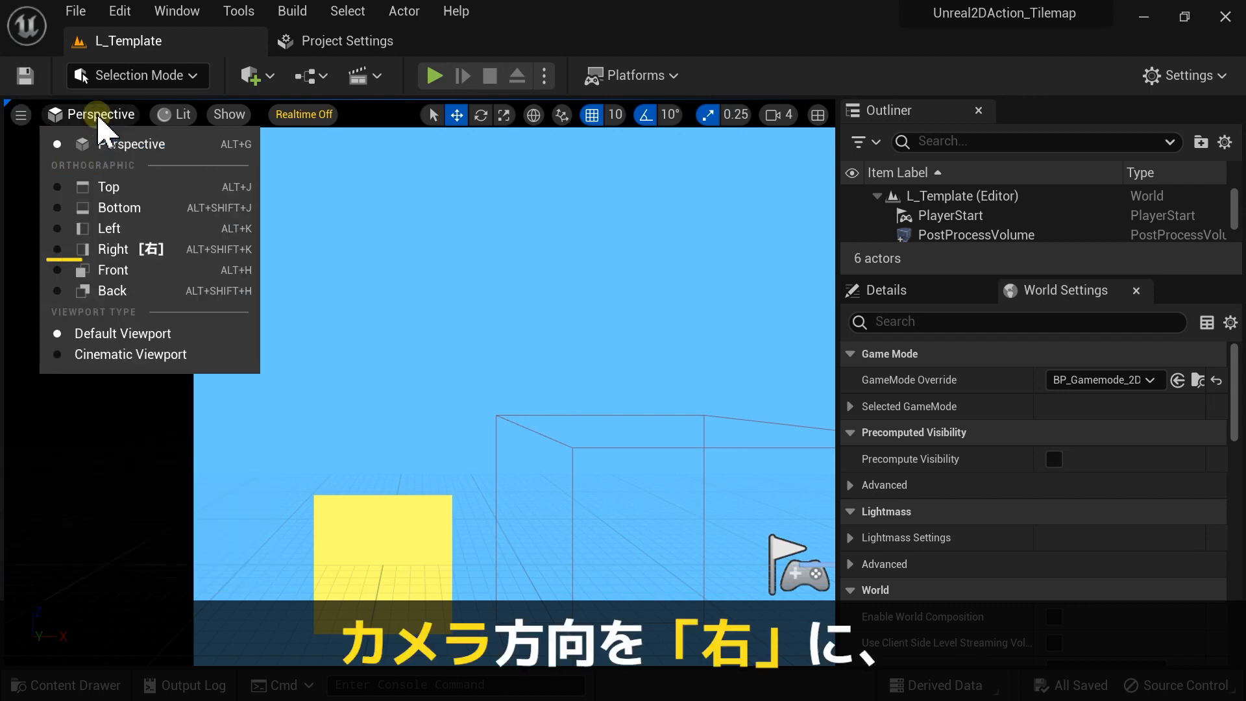
left_click(95, 252)
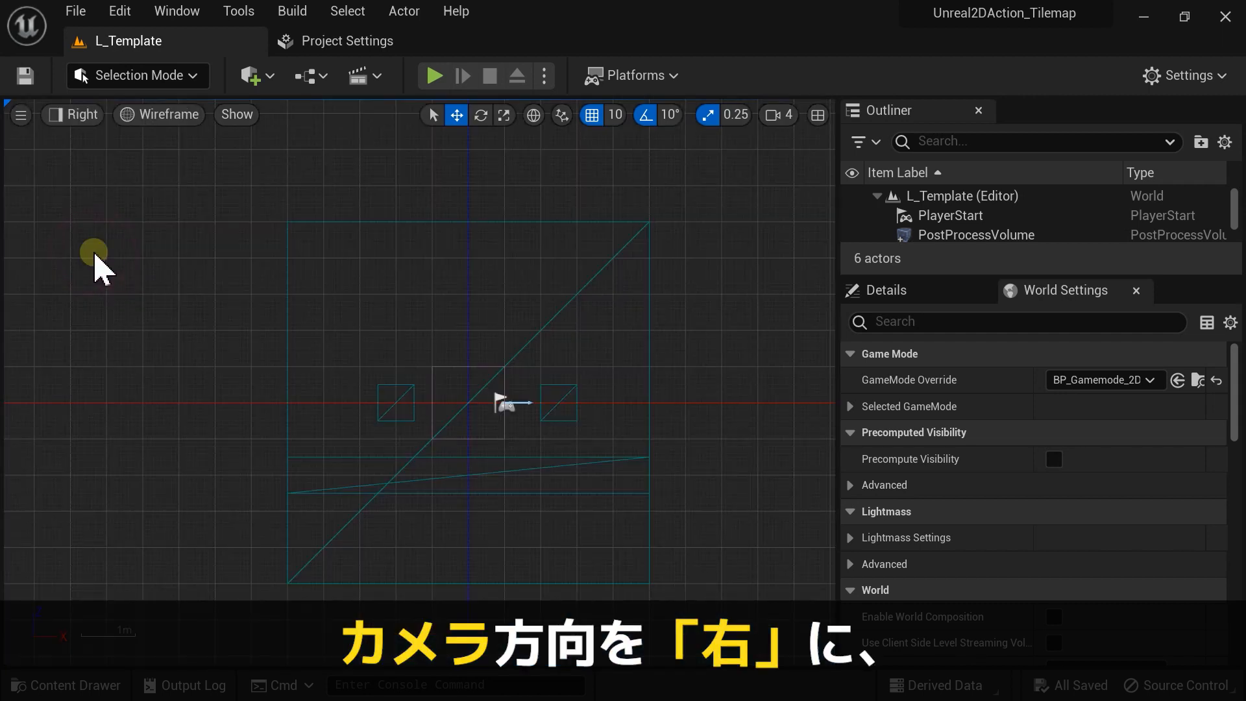
Step: Set the viewport's view mode to Unlit and its grid snap size to 50
left_click(159, 116)
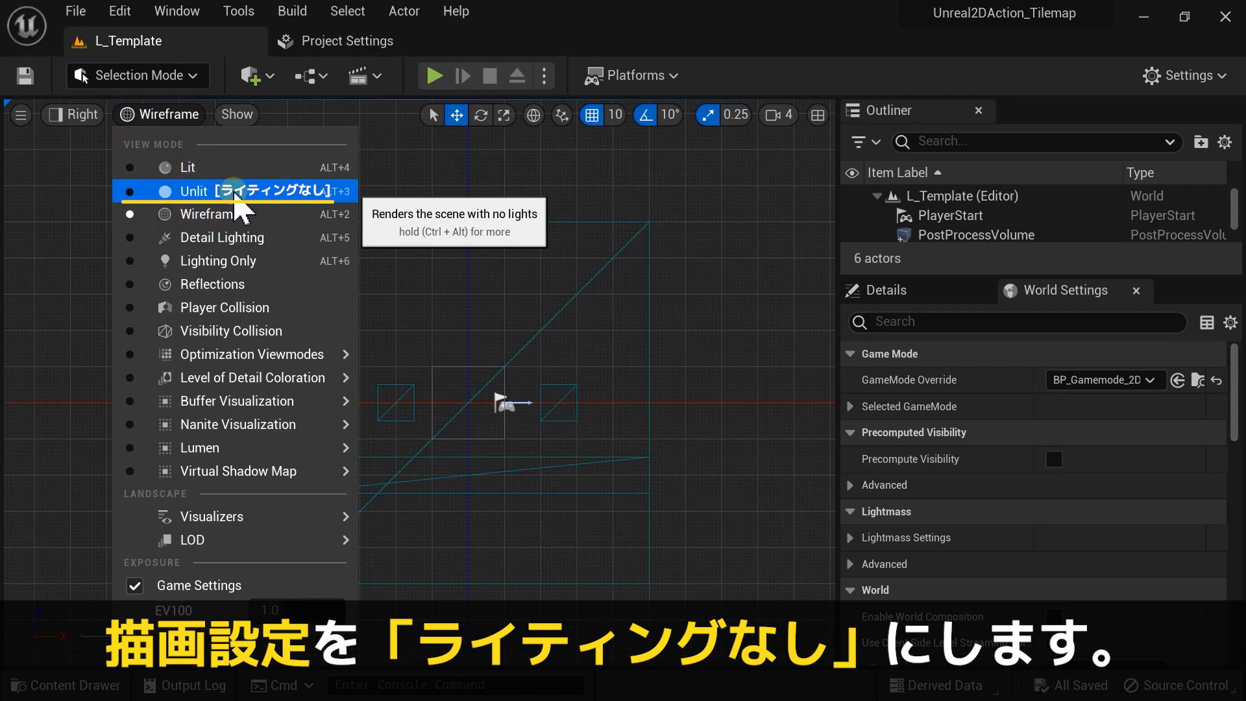
left_click(205, 191)
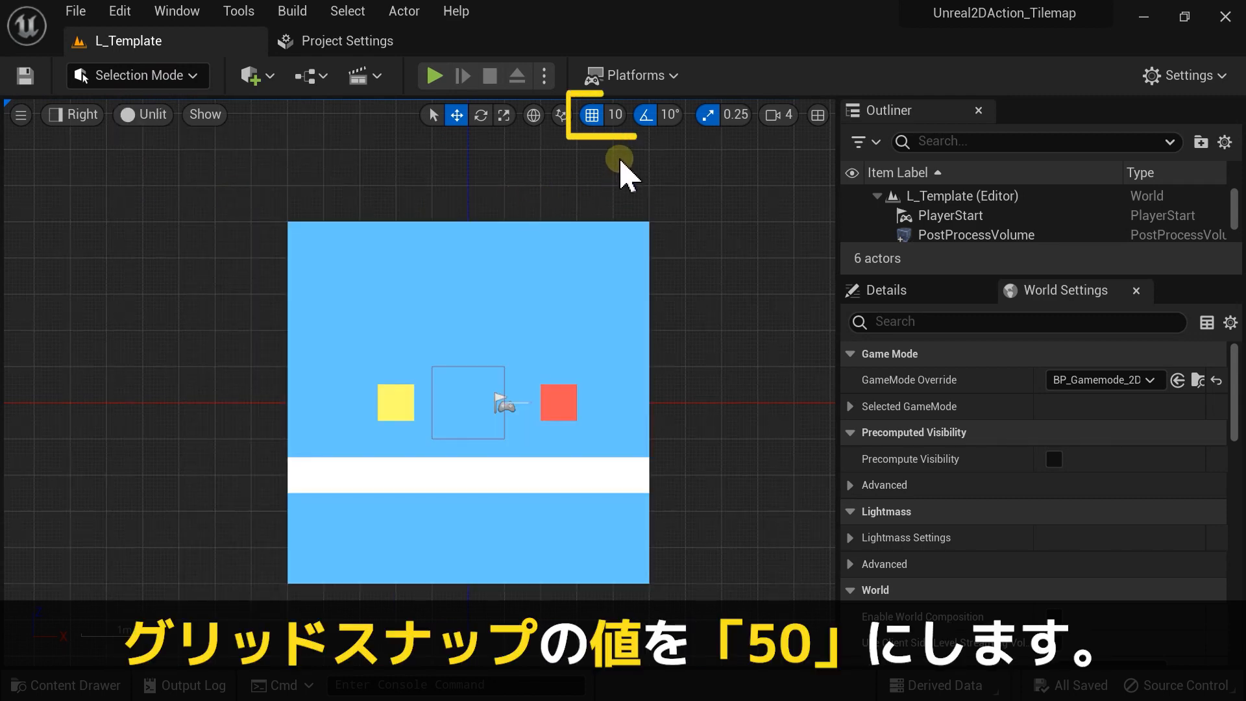
left_click(620, 123)
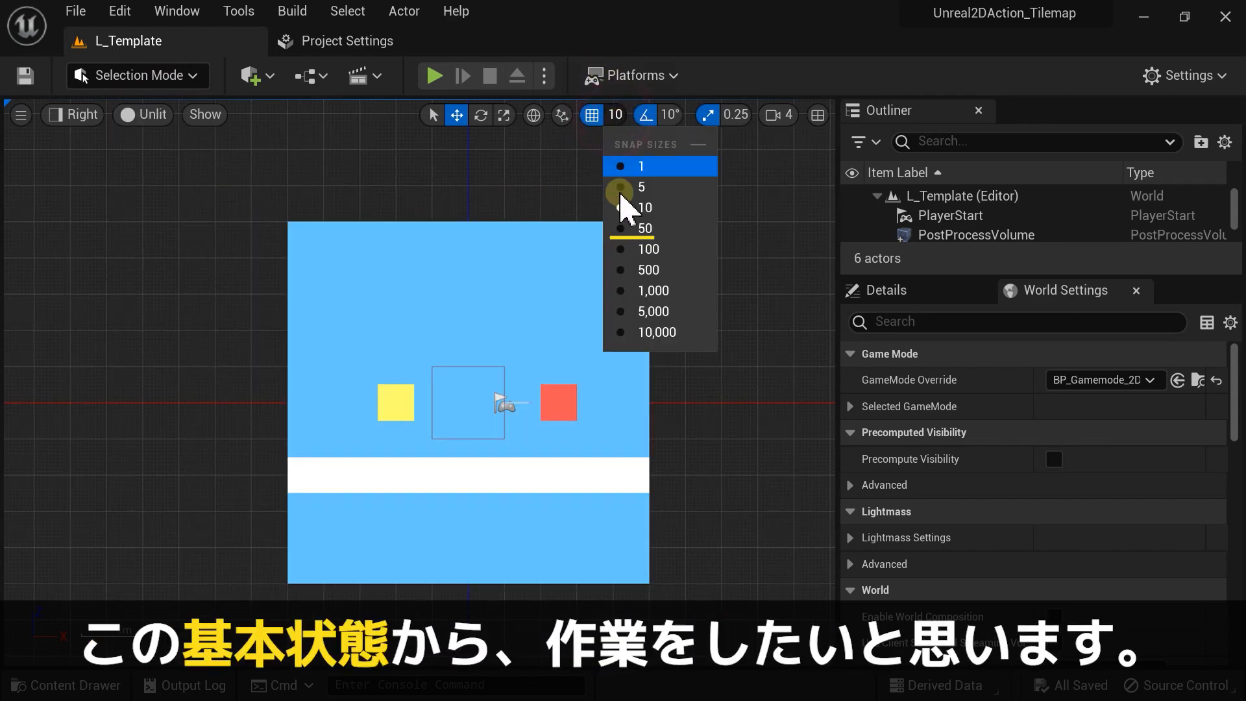
left_click(621, 227)
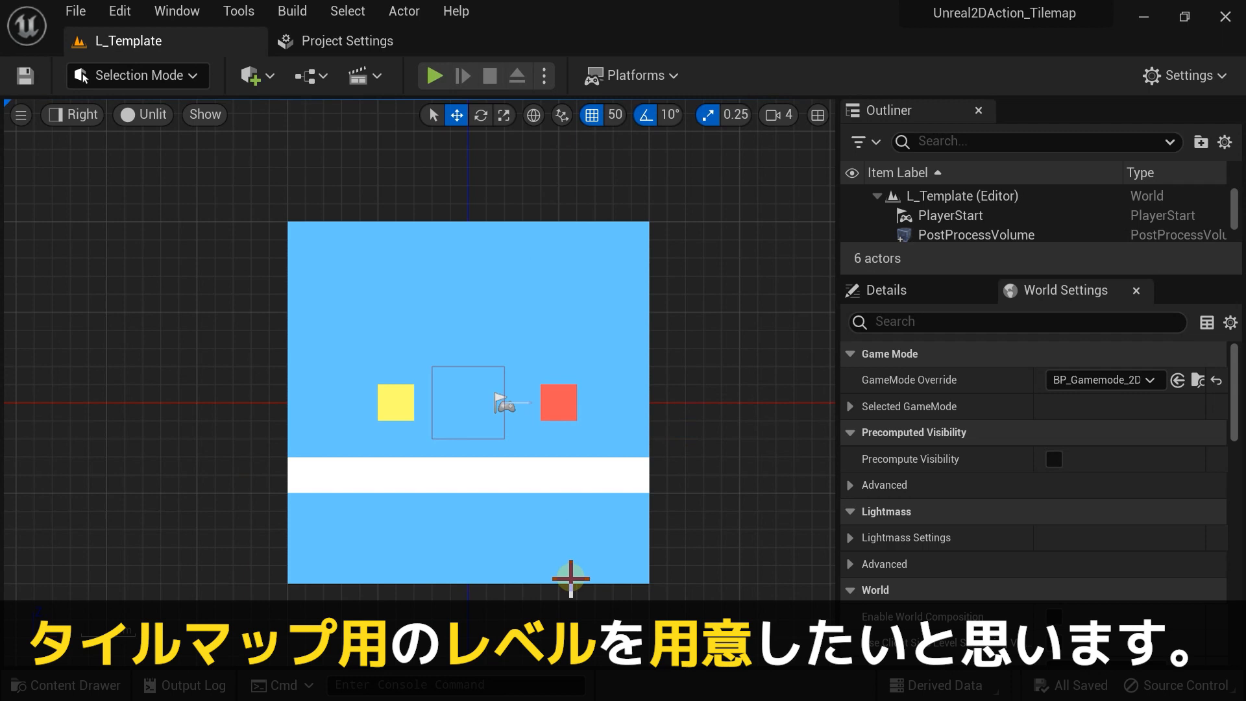
Step: Dock the Content Browser in the editor layout and show the Content/2DAction/Maps folder
key("ctrl+space")
left_click(1098, 447)
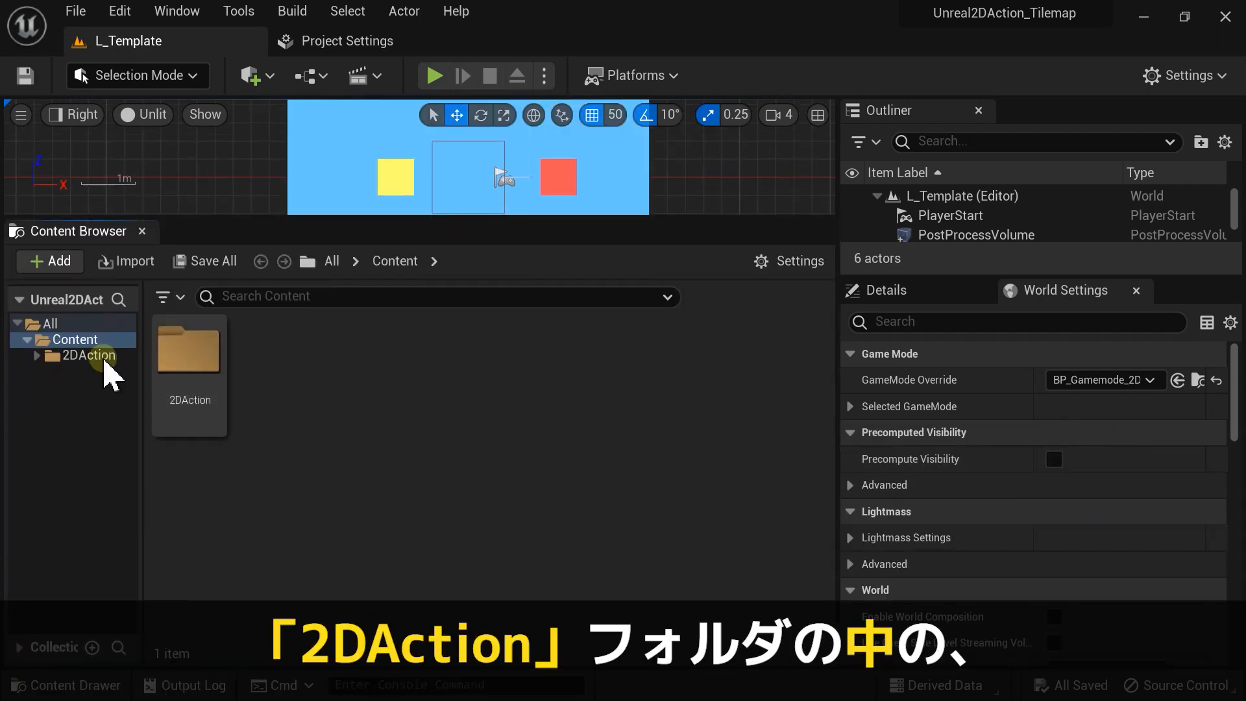
left_click(85, 354)
left_click(87, 417)
Step: Duplicate the L_Template level and name the copy L_Template_Tilemap
left_click(188, 392)
right_click(211, 354)
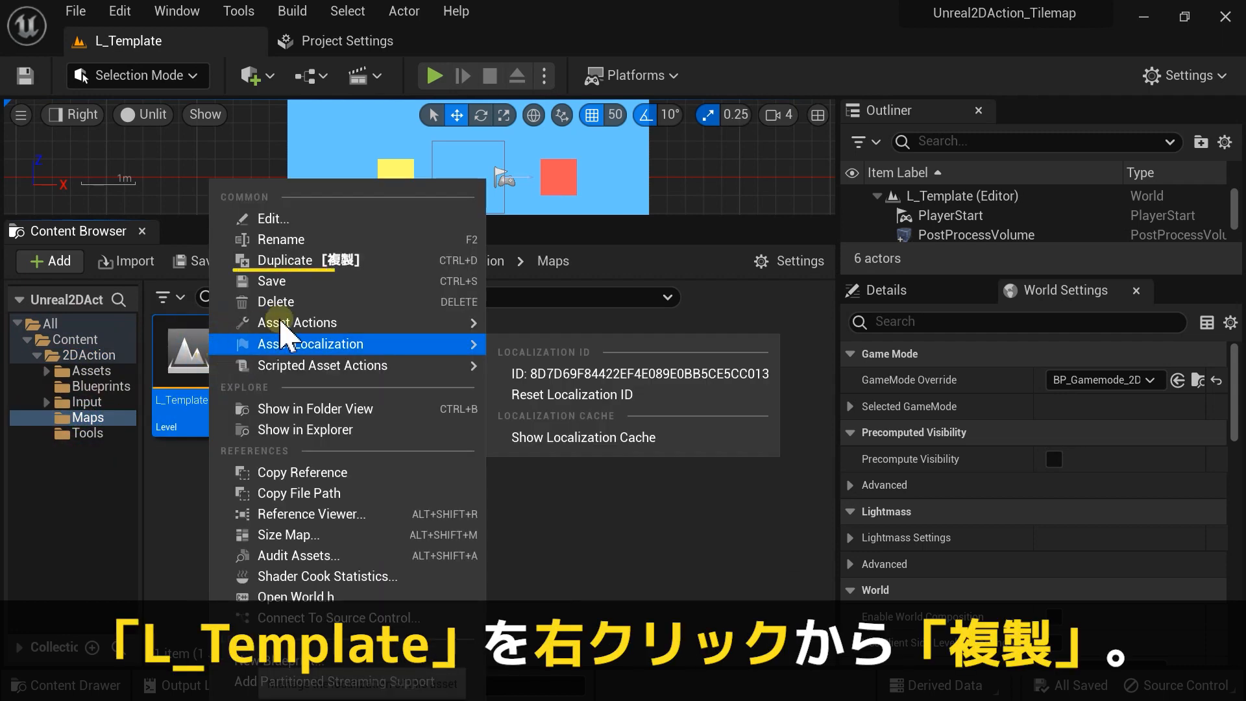
left_click(355, 278)
key("End")
key("BackSpace")
type("_")
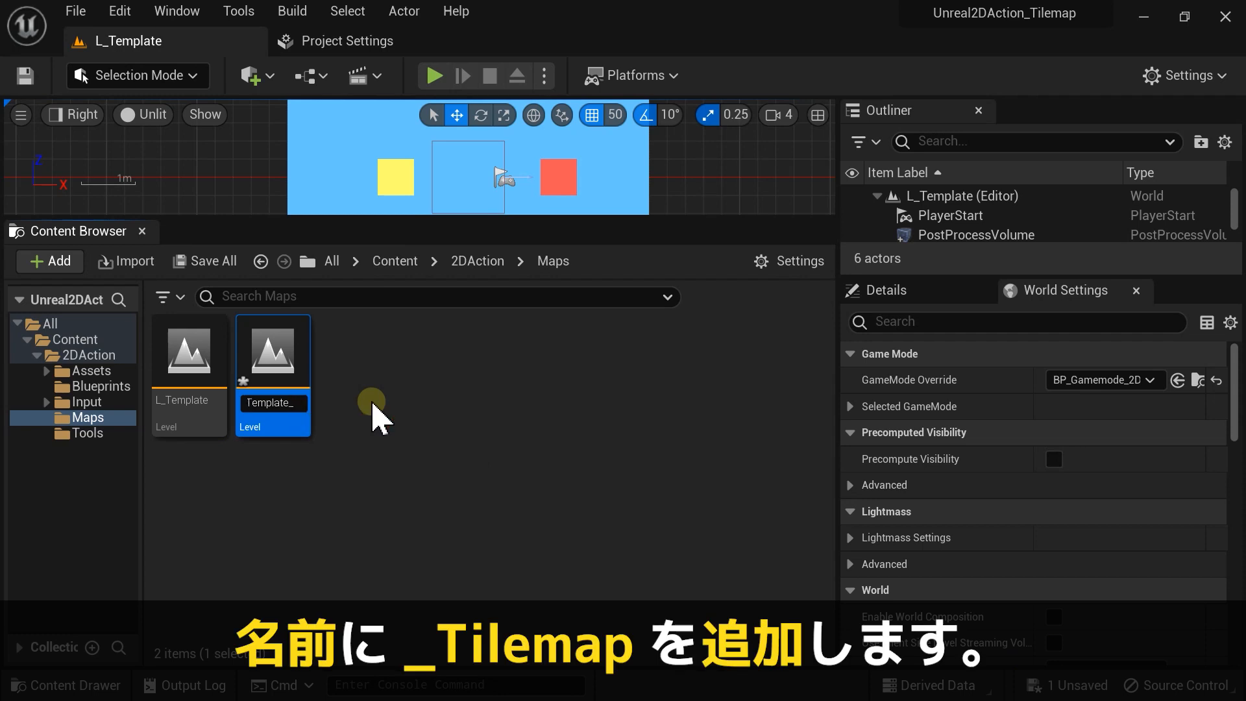
type("Tilemap")
key("Return")
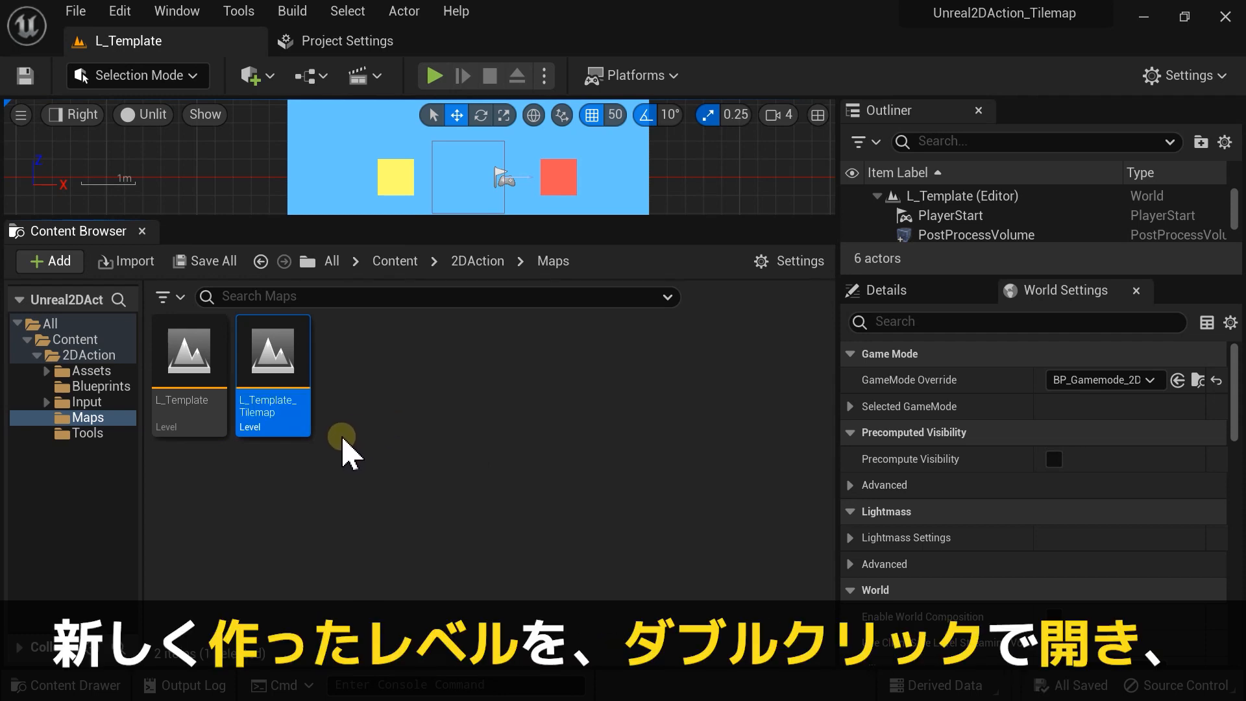
Step: Open the L_Template_Tilemap level and delete its four T_White16px sprite actors
double_click(261, 348)
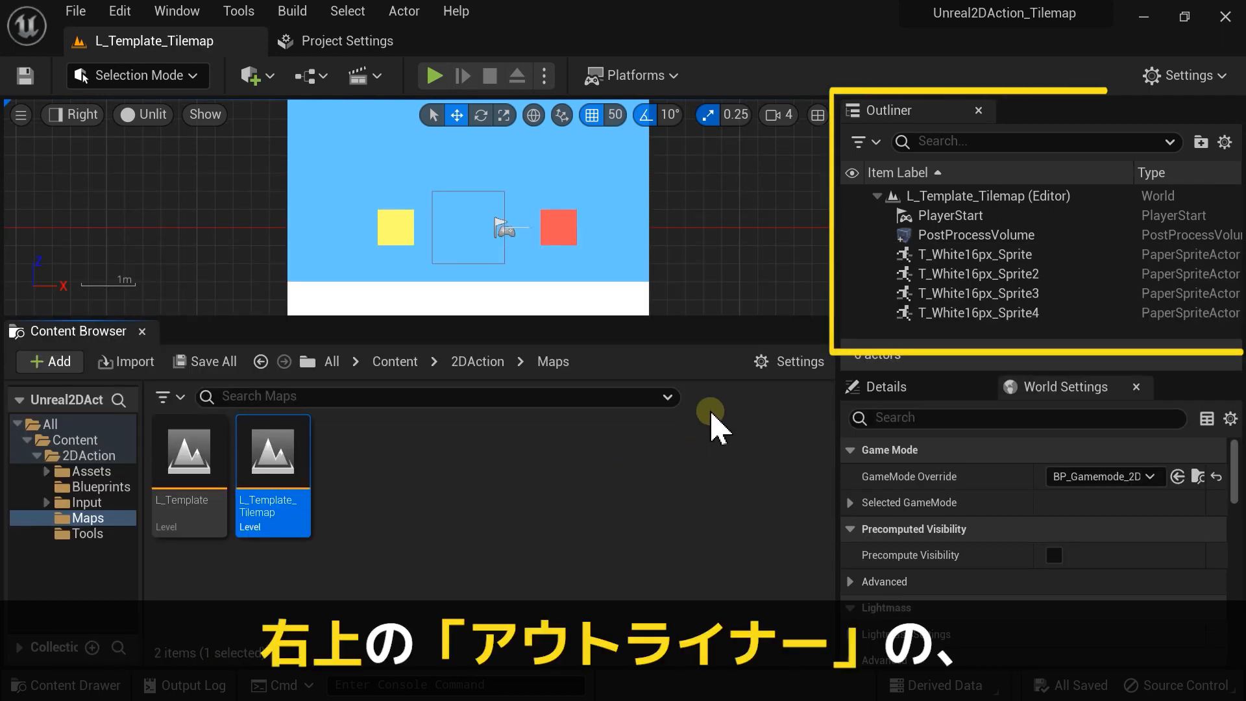
left_click(981, 255)
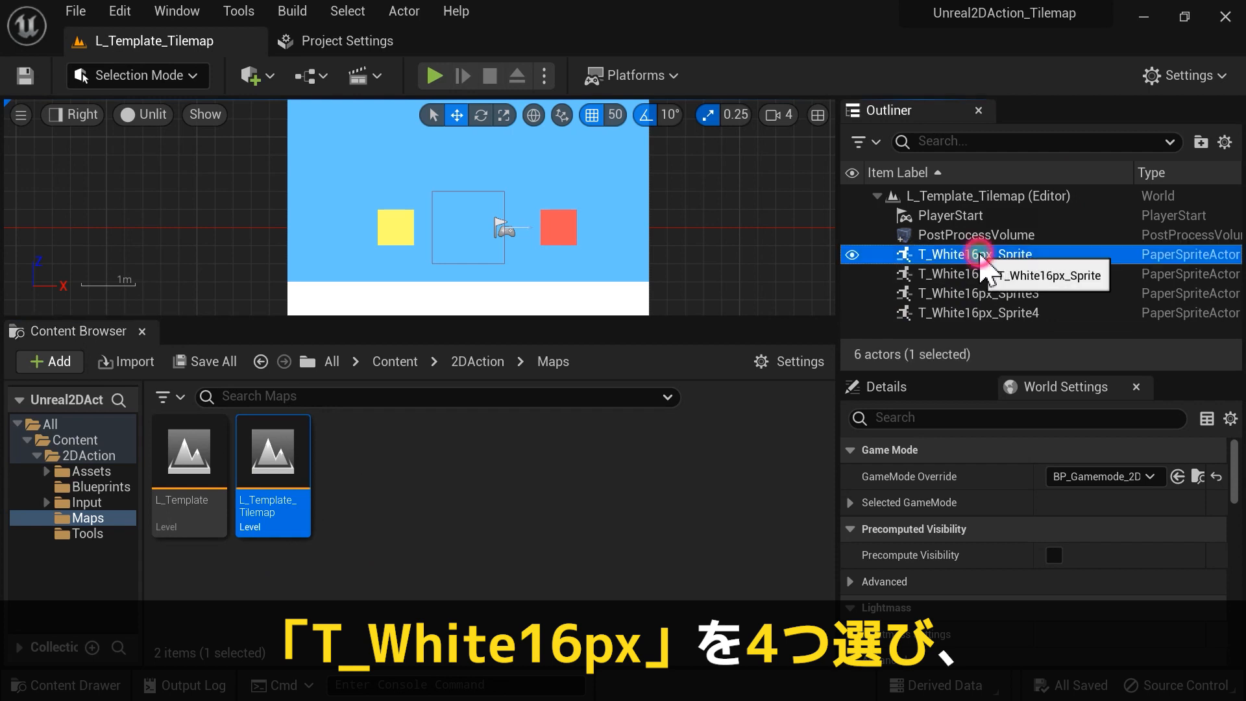
left_click(967, 313, "shift")
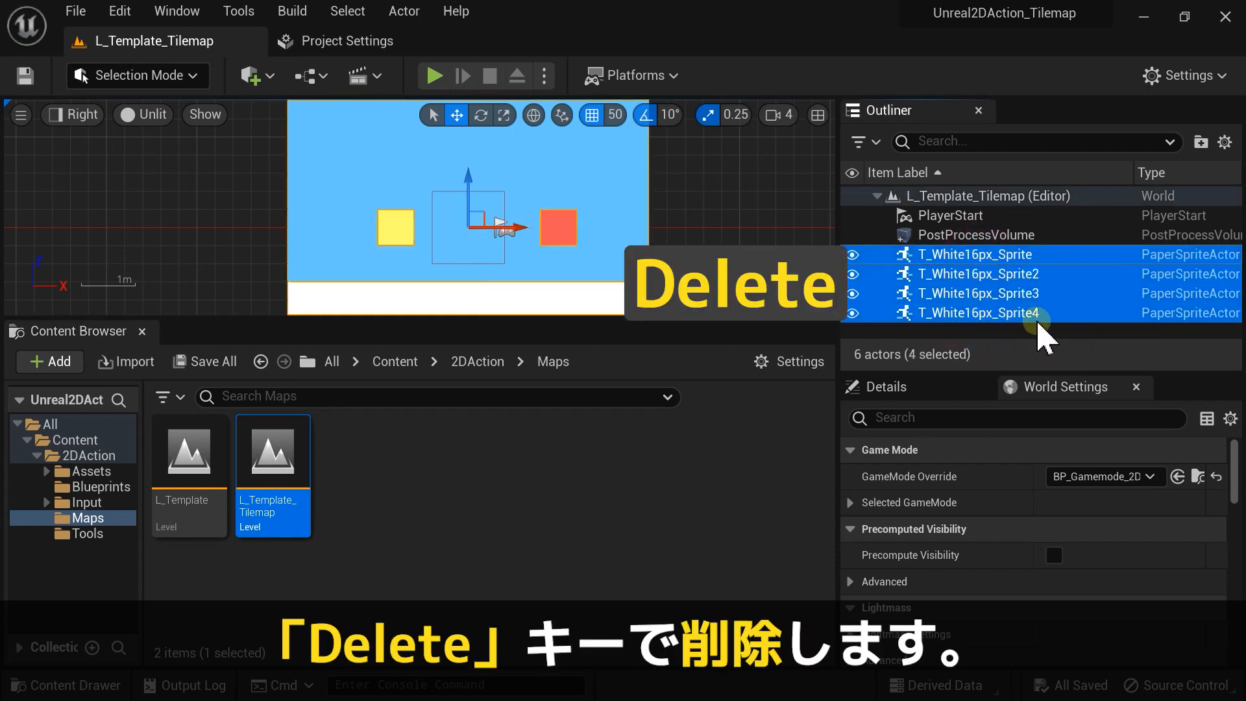
key("Delete")
Step: Select the PlayerStart and PostProcessVolume actors to check what the level still contains
left_click(927, 218)
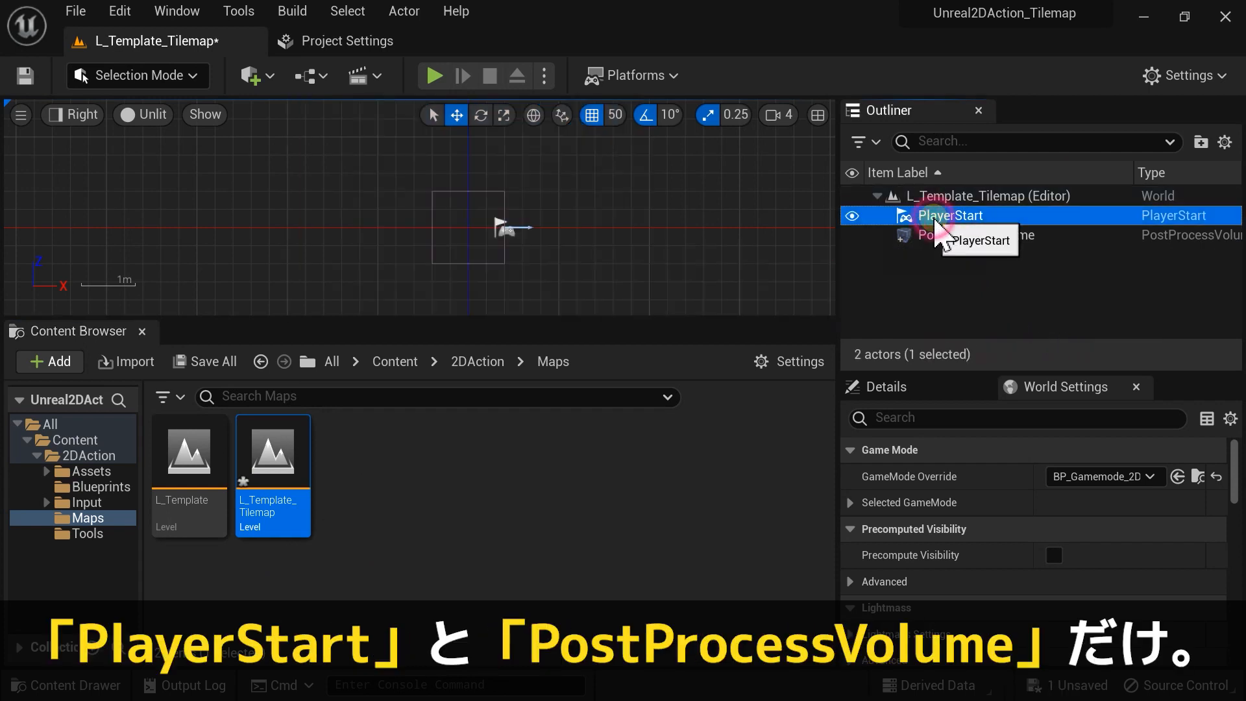
left_click(976, 236)
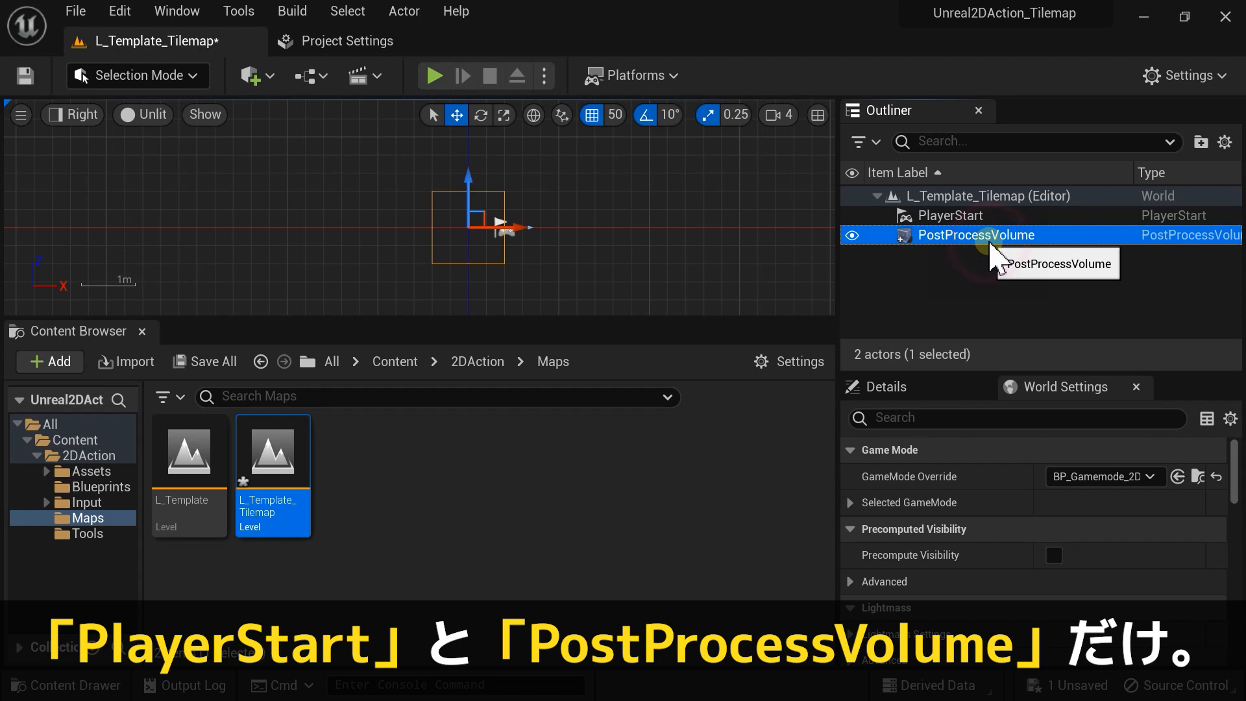
left_click(967, 220)
left_click(974, 237, "ctrl")
left_click(616, 415)
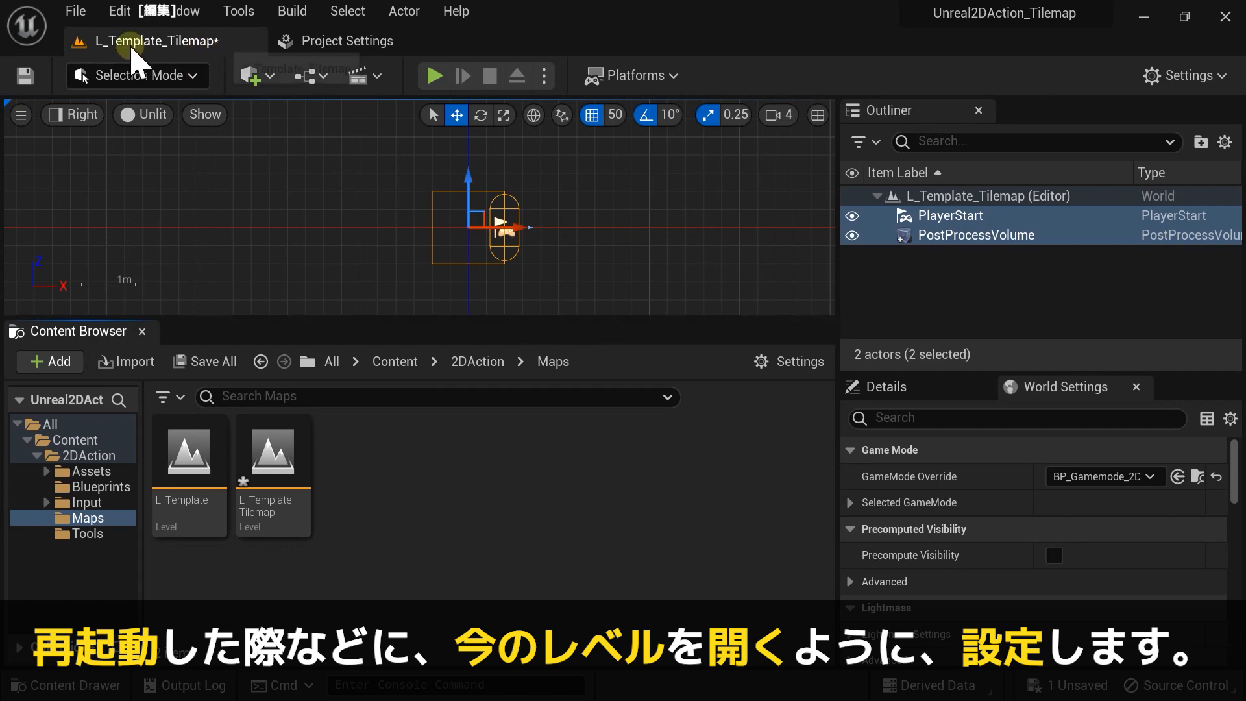
Step: In the project's Maps & Modes settings, set both the Editor Startup Map and the Game Default Map to L_Template_Tilemap
left_click(120, 11)
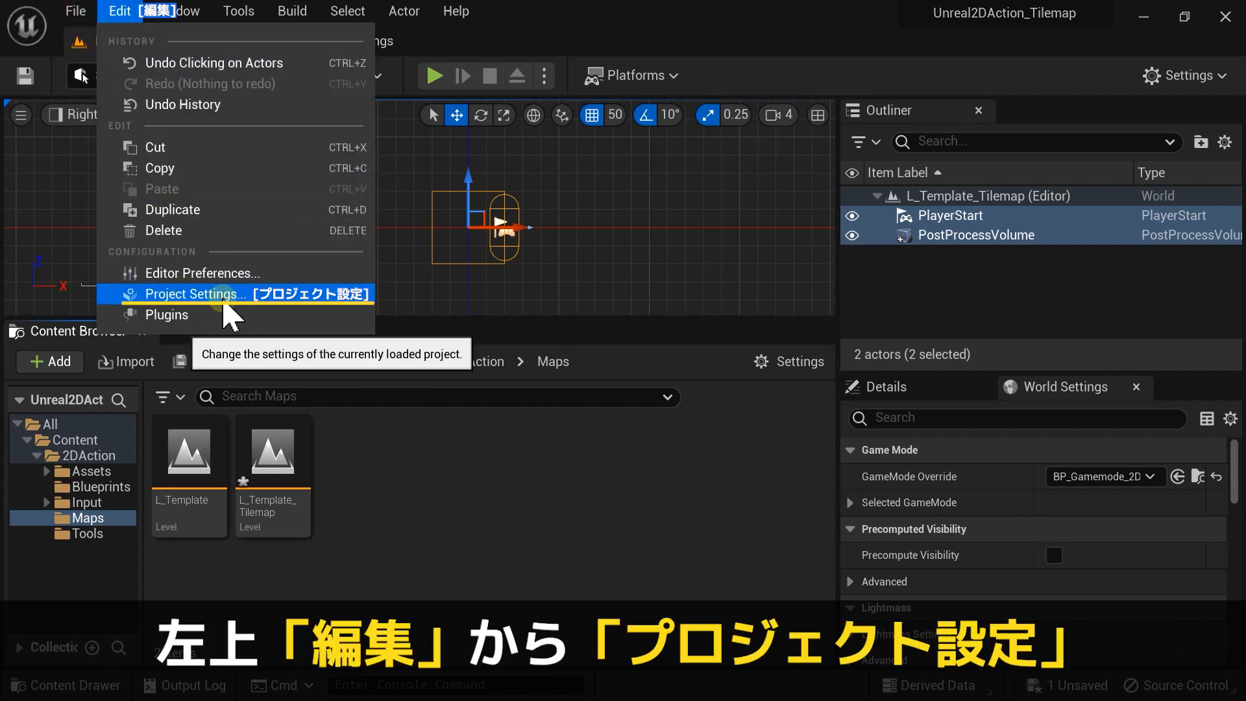
left_click(262, 305)
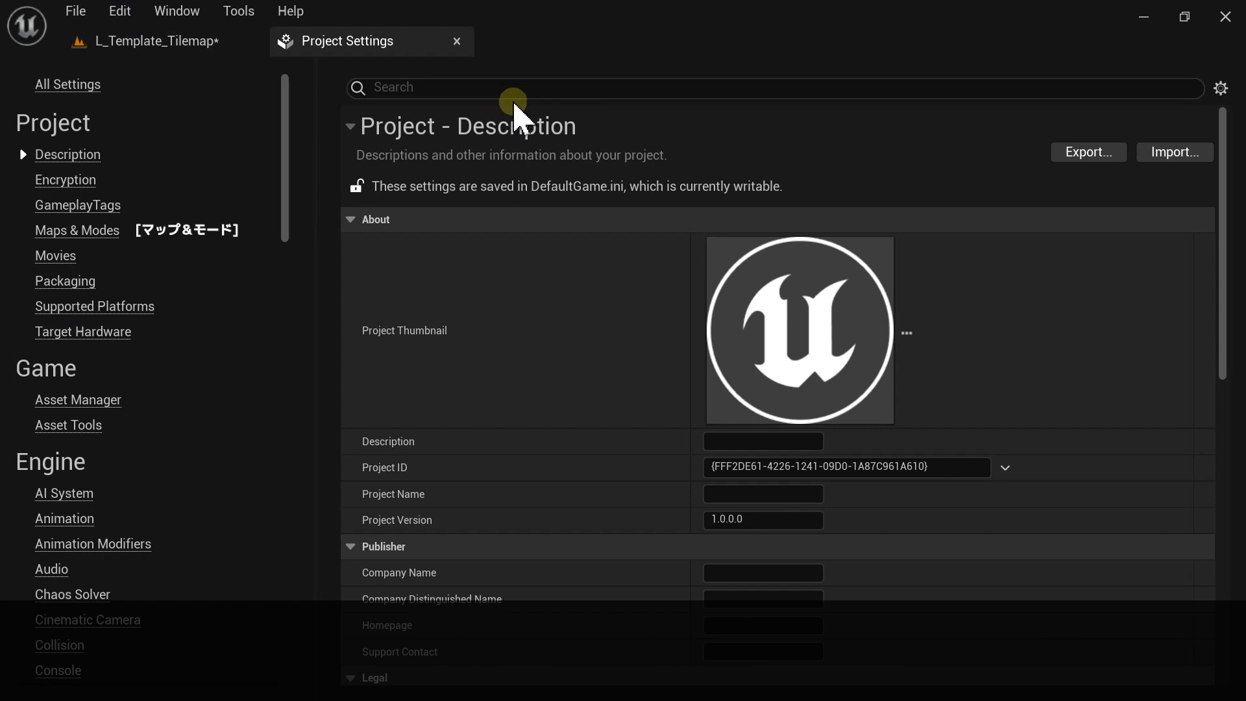
left_click(102, 233)
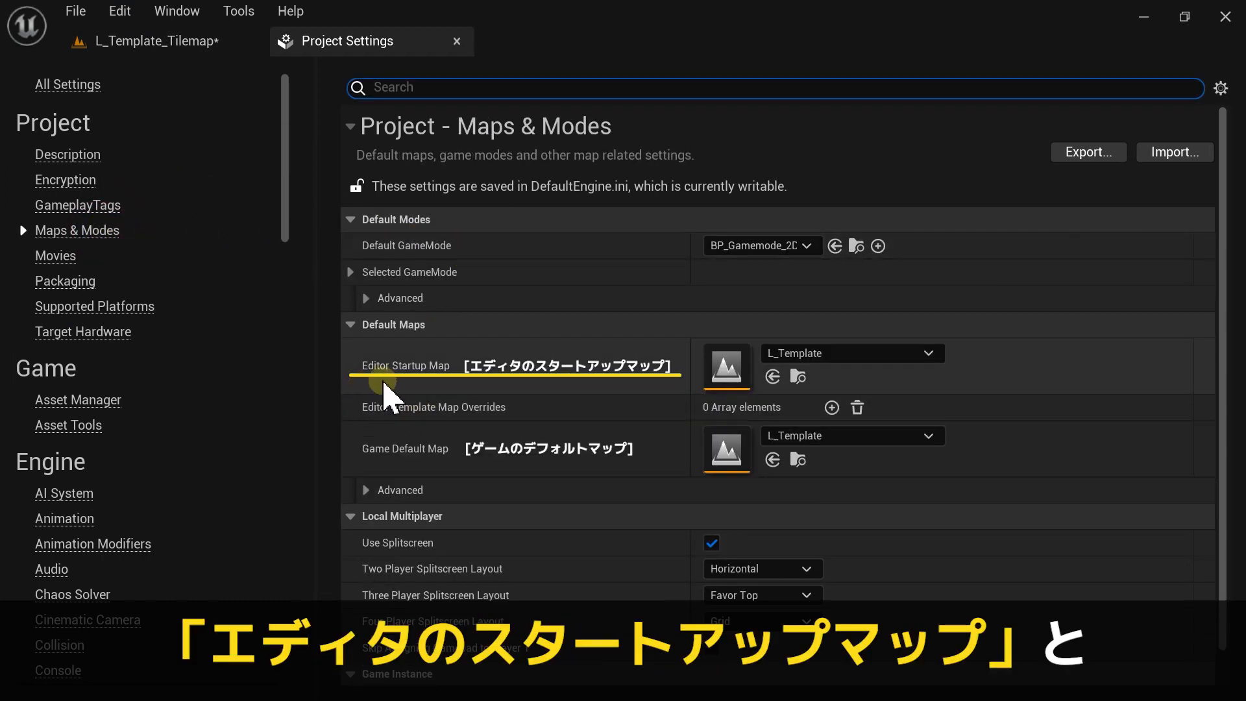
left_click(847, 354)
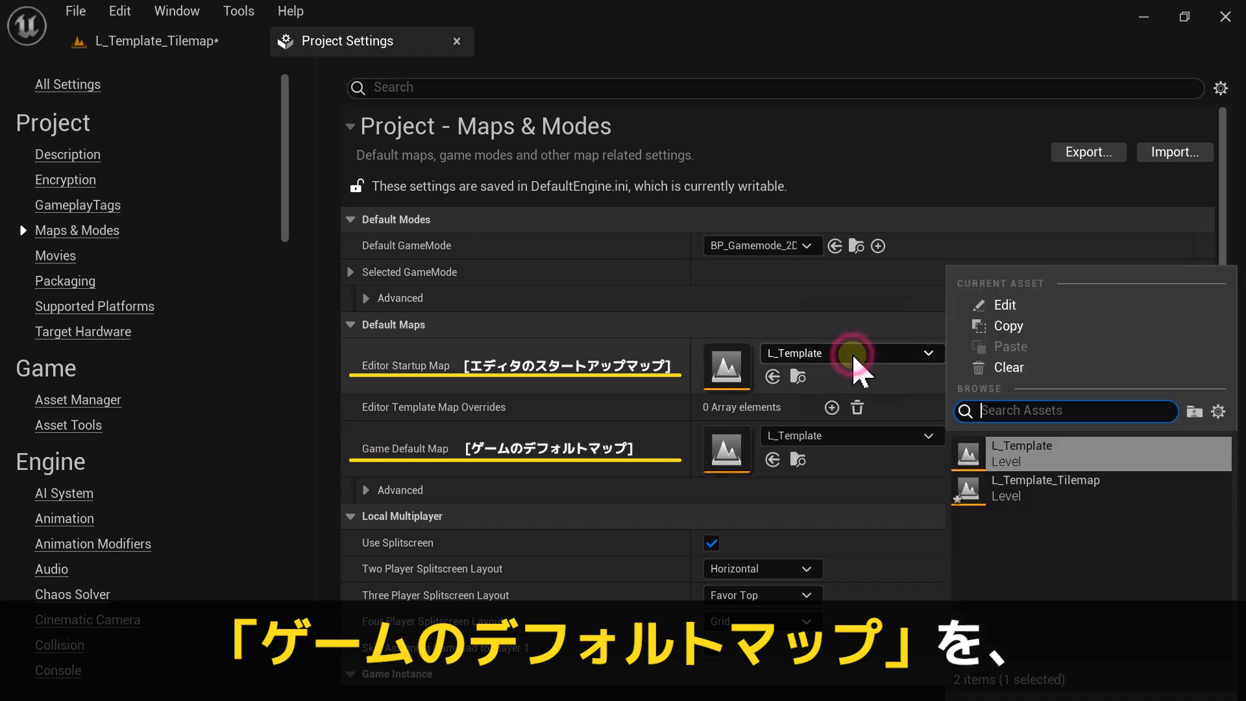
left_click(983, 477)
left_click(895, 436)
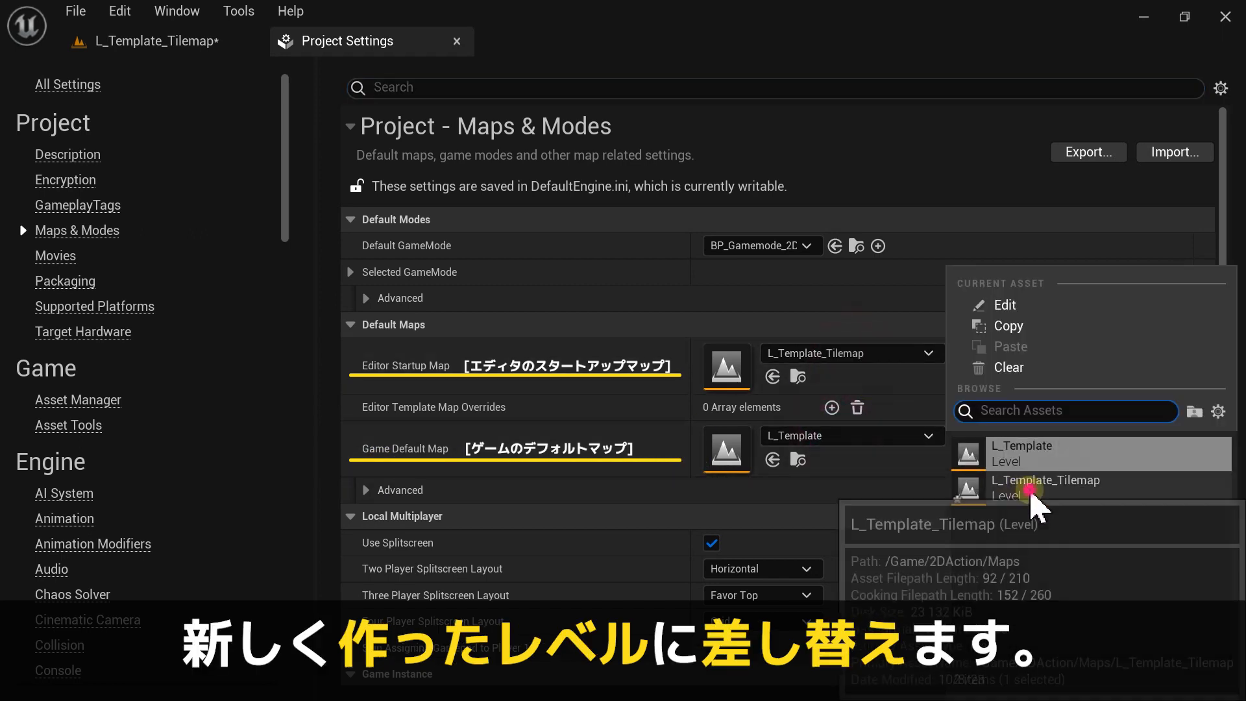
left_click(985, 478)
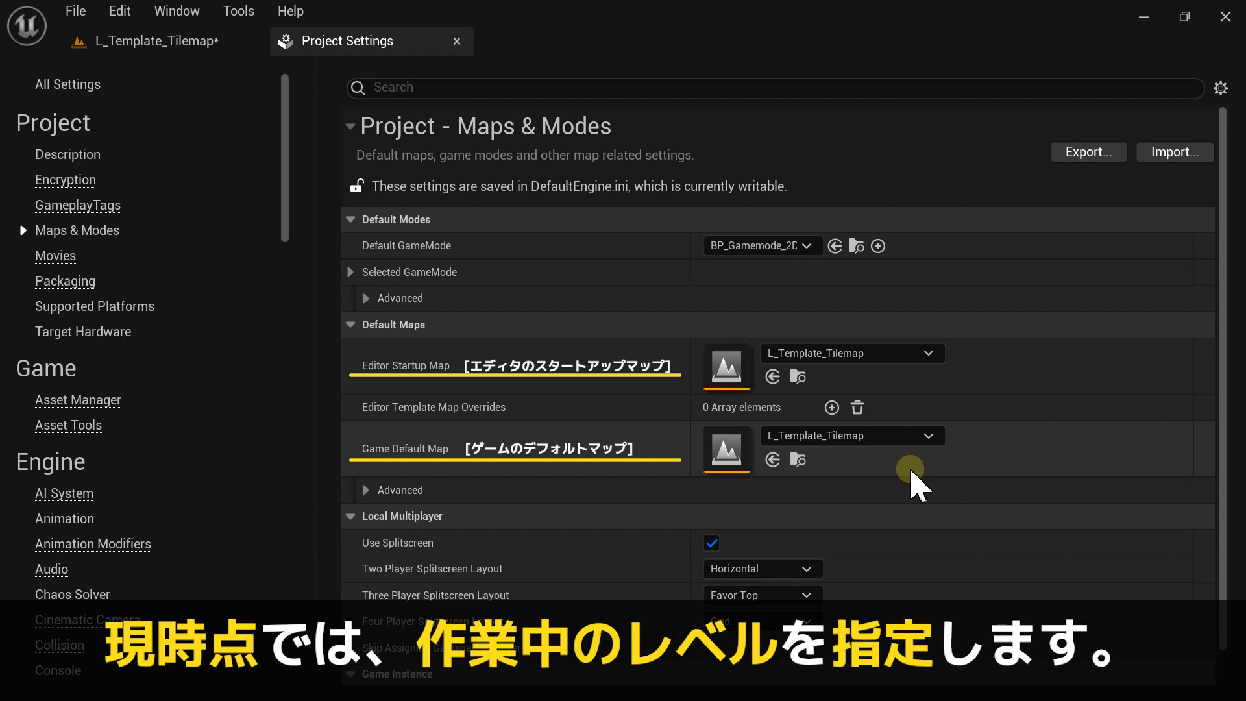
Step: Save the level and set the Editor Startup Map to the lightweight L_EditorStartup level
key("ctrl+s")
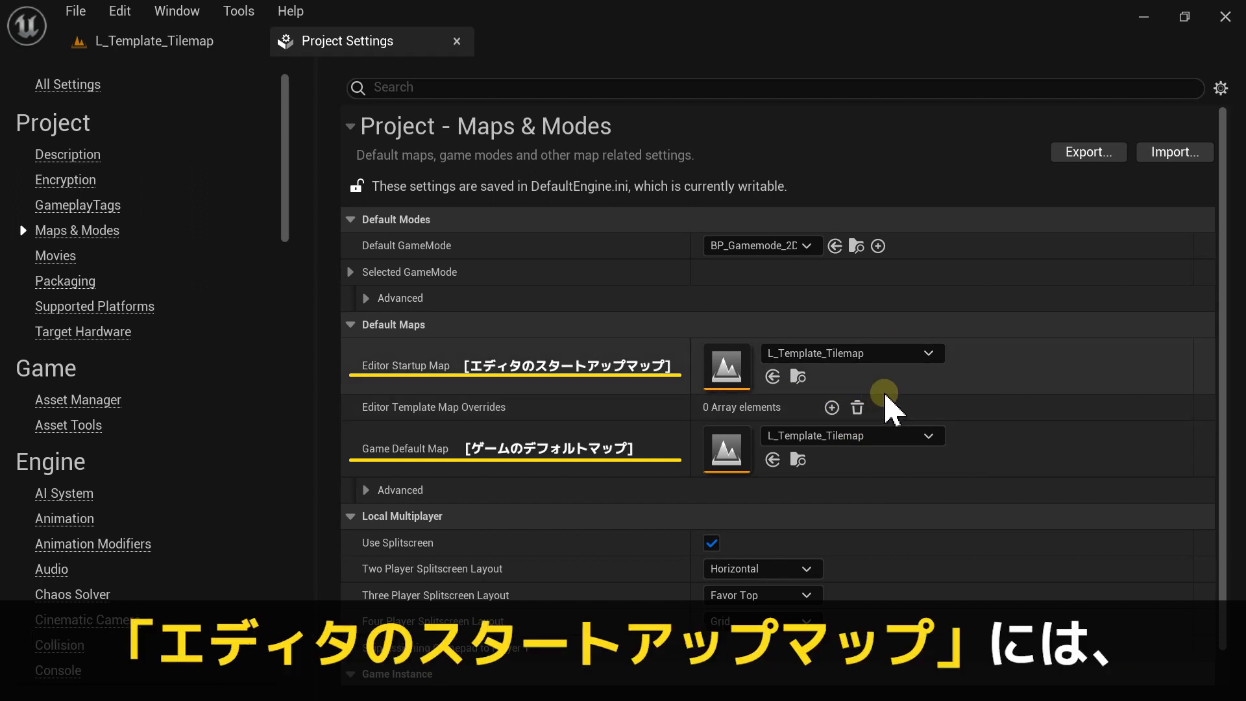
left_click(885, 351)
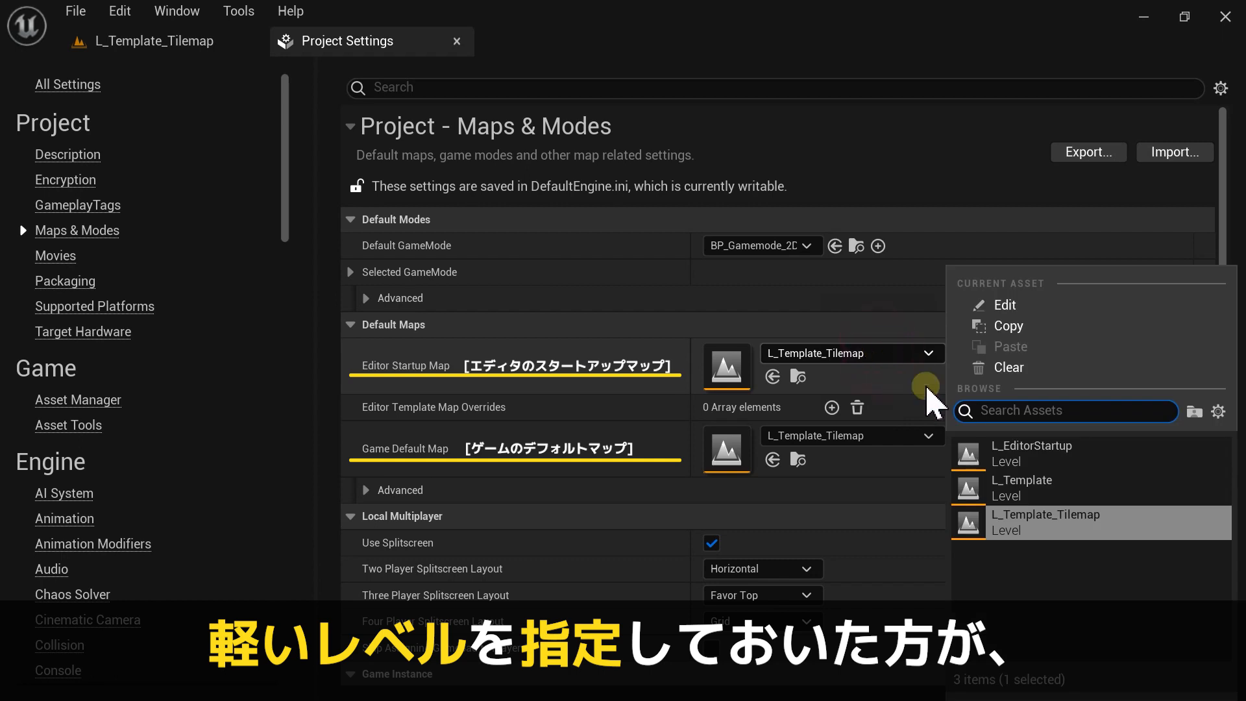
left_click(1014, 454)
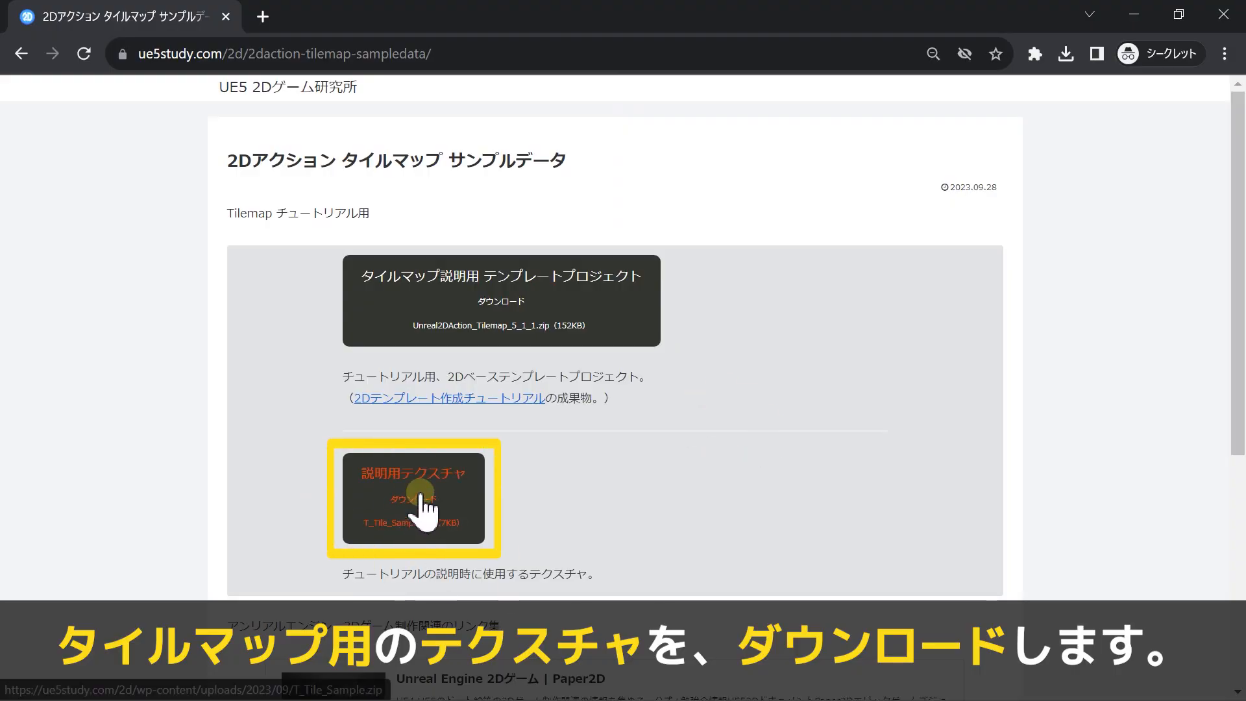
Step: In the web browser, download the tilemap sample textures as T_Tile_Sample.zip into the Downloads folder
left_click(420, 503)
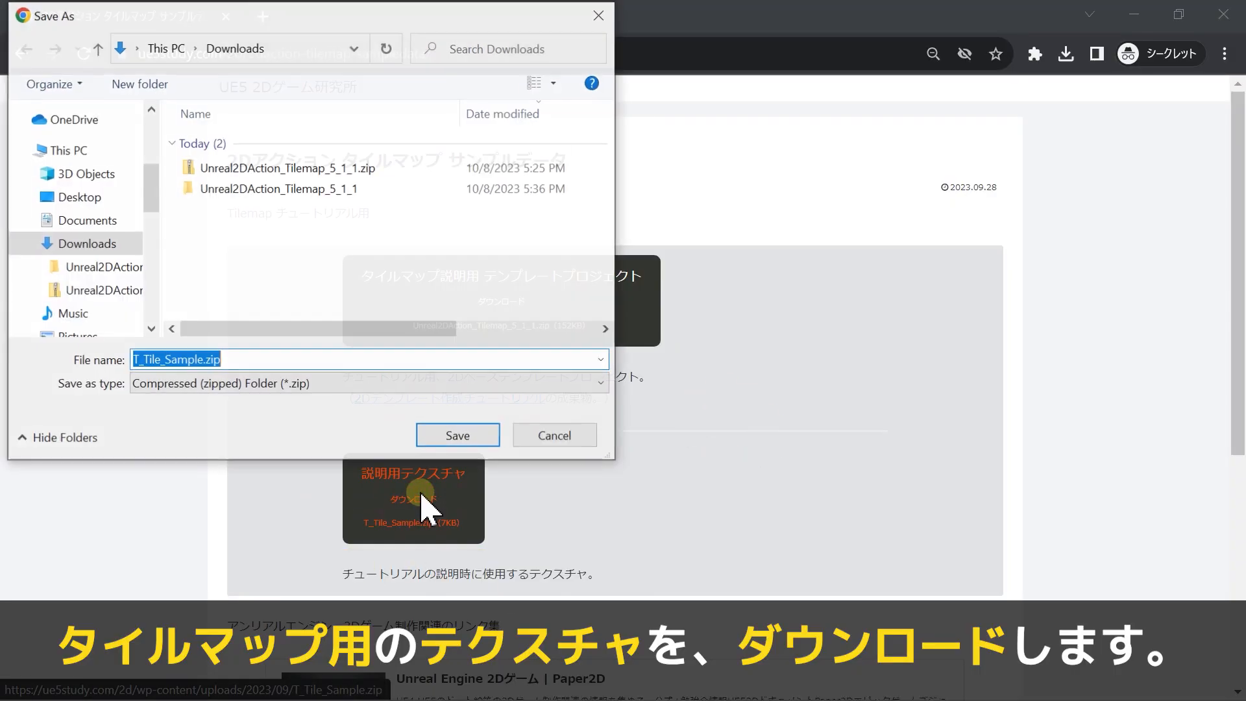
left_click(449, 433)
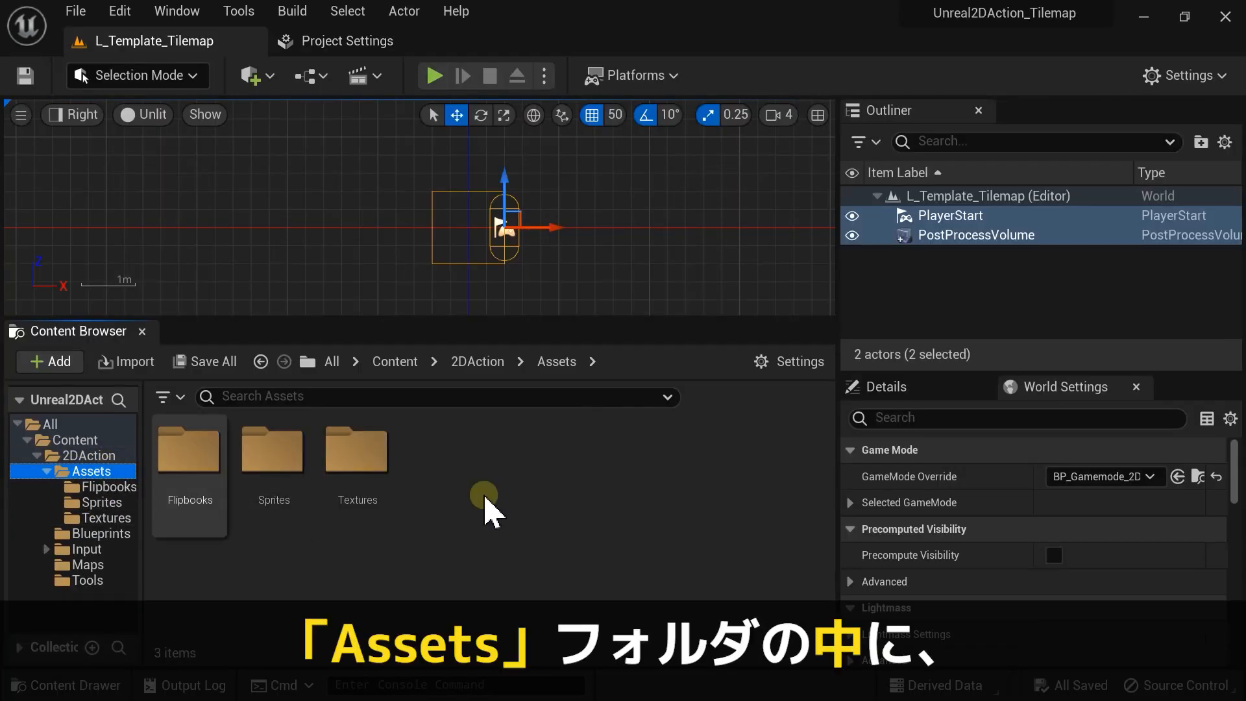
Step: Create a new folder named Tilemaps inside the 2DAction/Assets folder
right_click(415, 454)
left_click(509, 265)
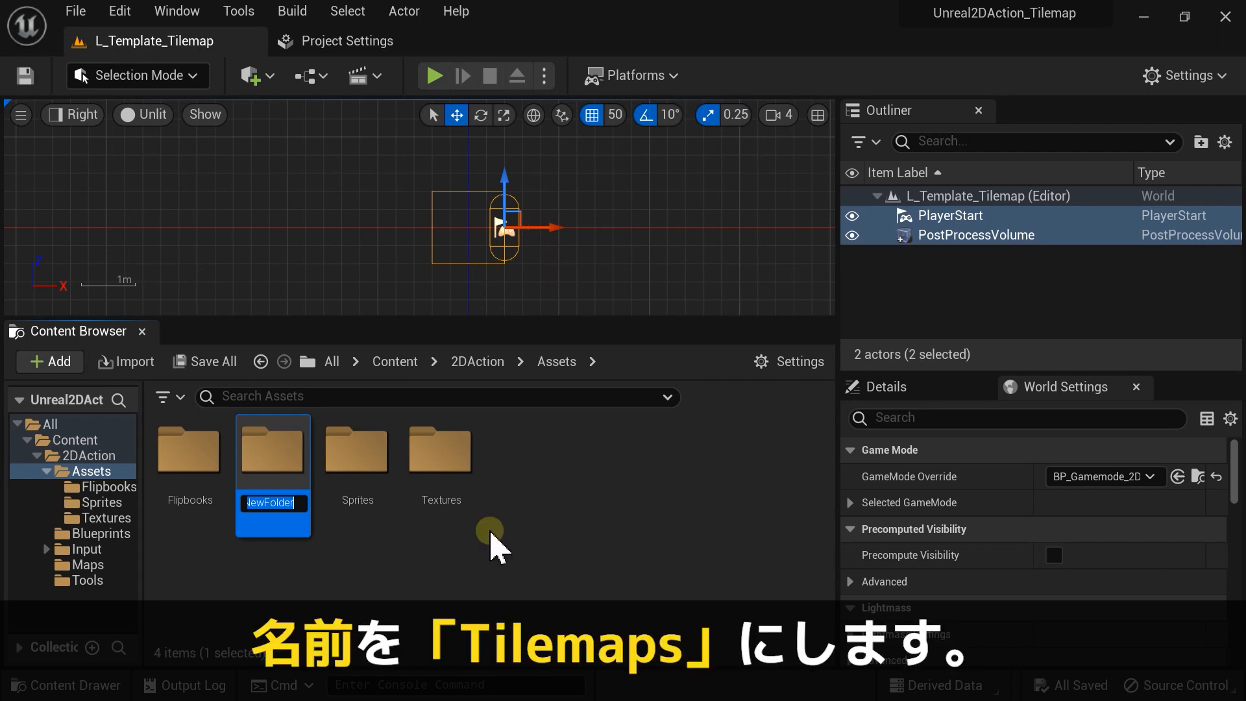
type("Tilemaps")
key("Return")
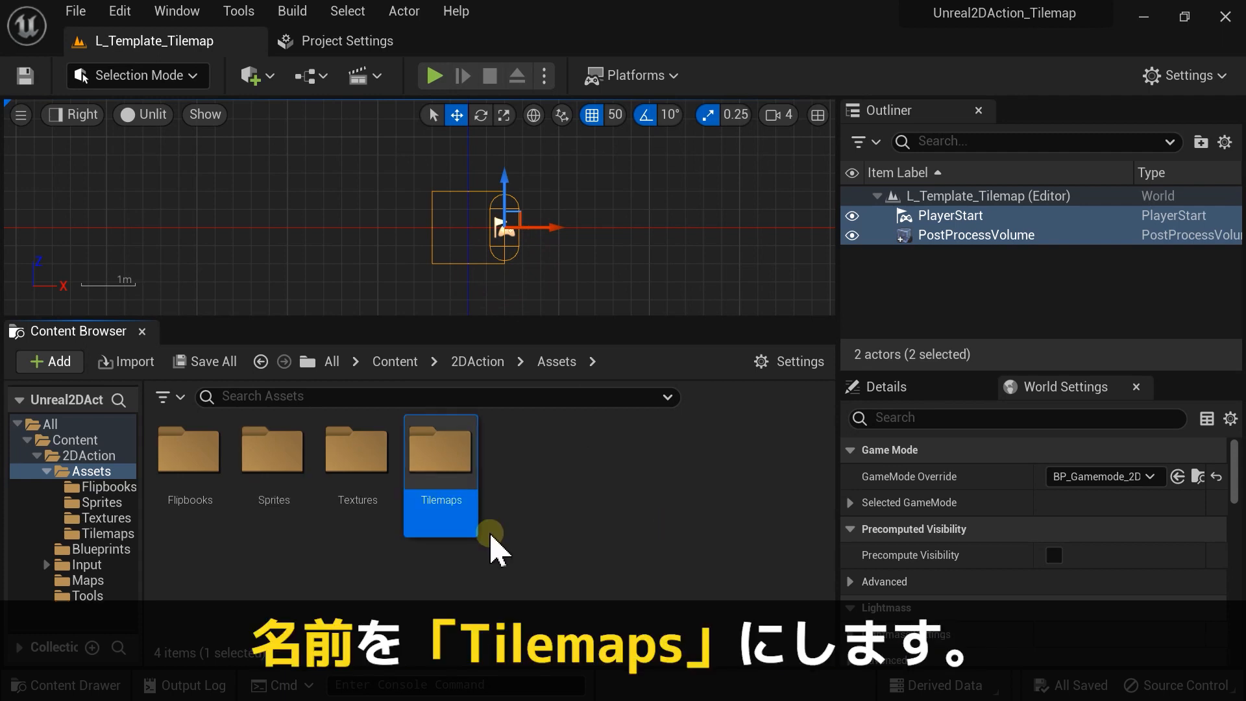
Step: Import T_Tile_Sample_A, T_Tile_Sample_B and T_Tile_Sample_C from the extracted T_Tile_Sample folder into the Tilemaps folder
double_click(450, 470)
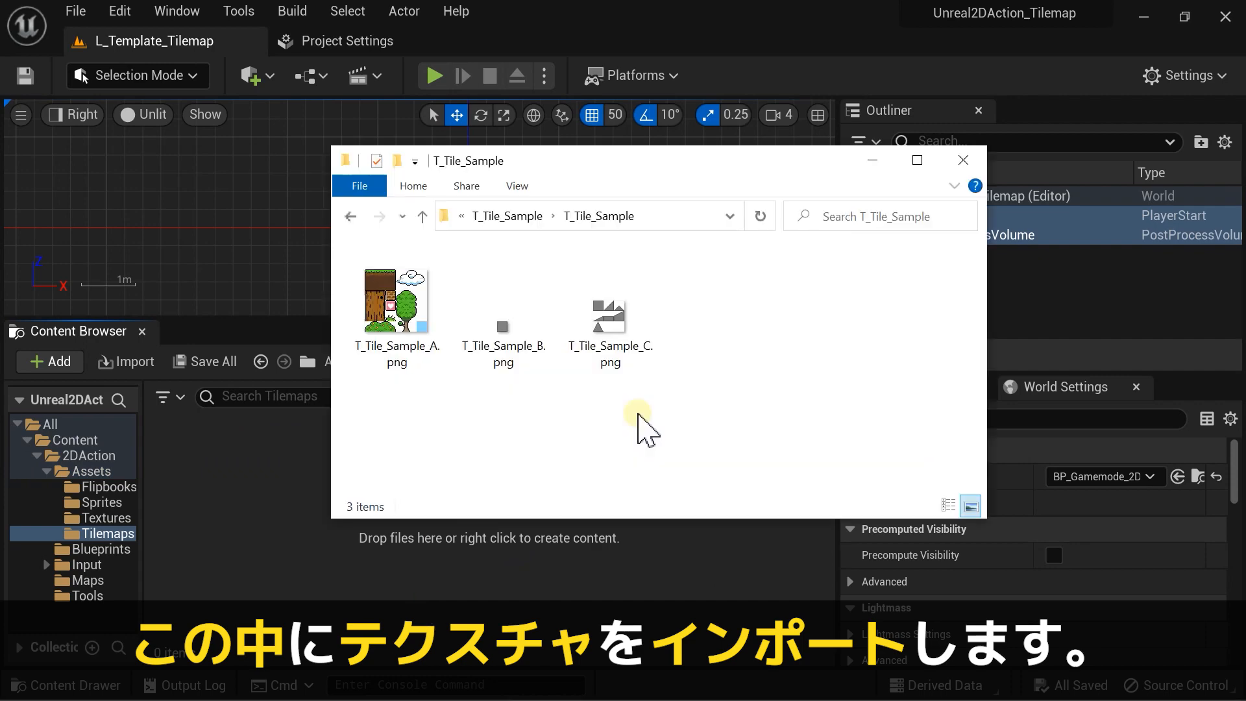
left_click_drag(623, 403, 404, 286)
left_click_drag(404, 285, 235, 453)
left_click(474, 585)
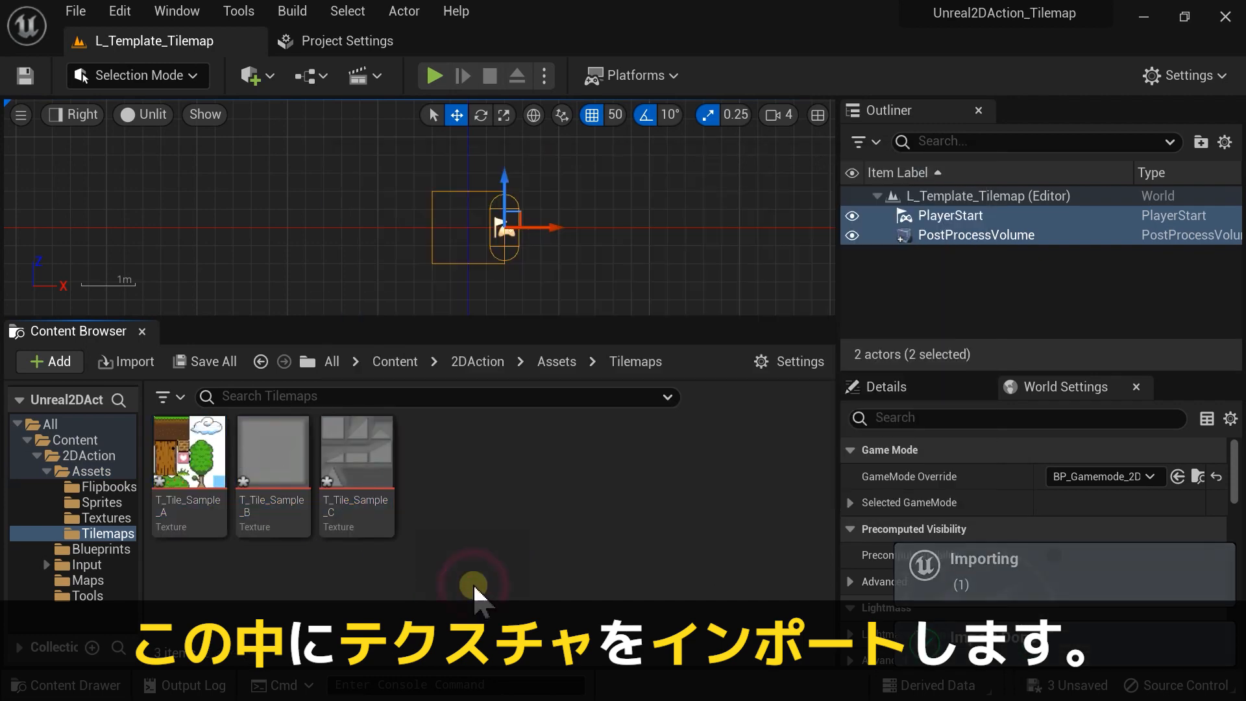
Step: Apply the New Paper 2DSettings scripted asset action to all three T_Tile_Sample textures in the Tilemaps folder
left_click(104, 517)
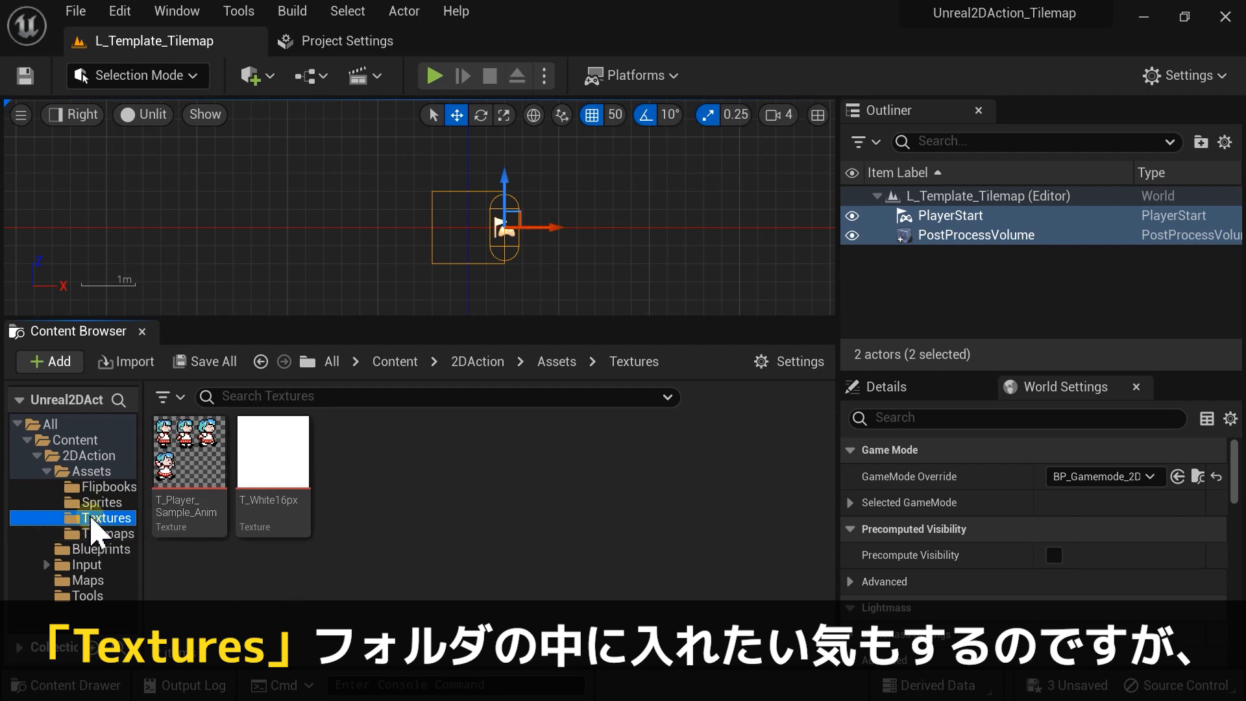
left_click(98, 535)
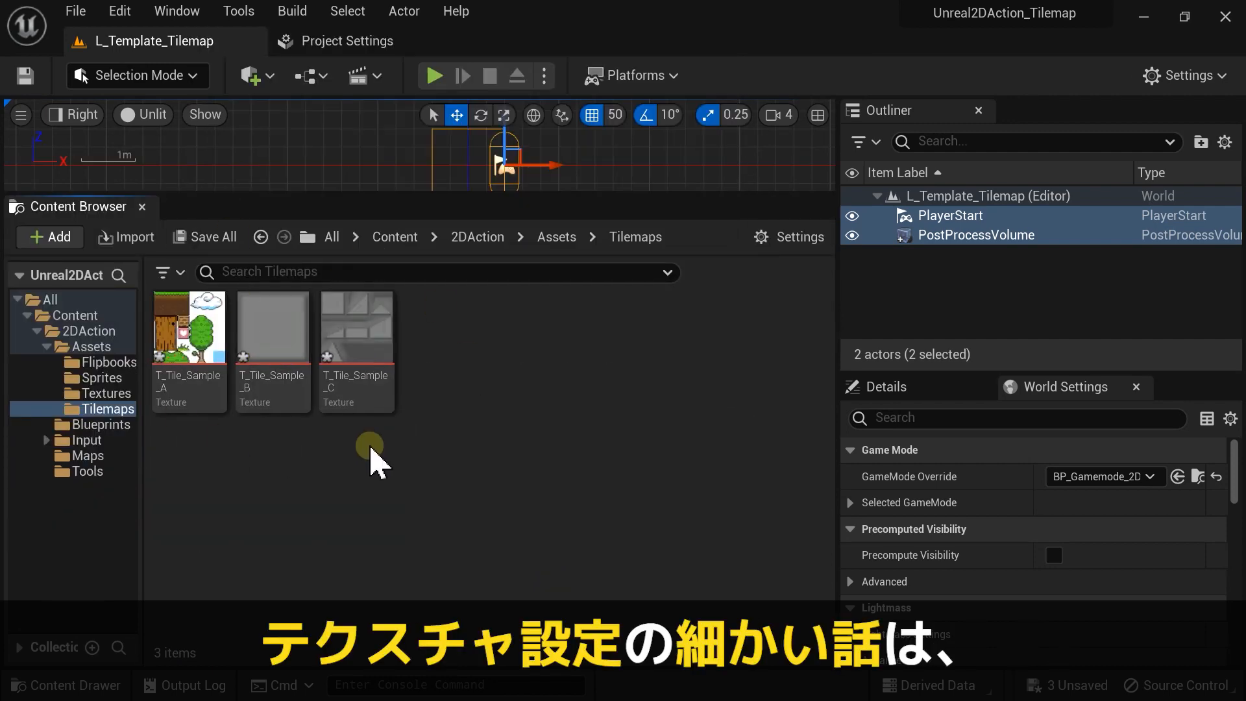
left_click(169, 346)
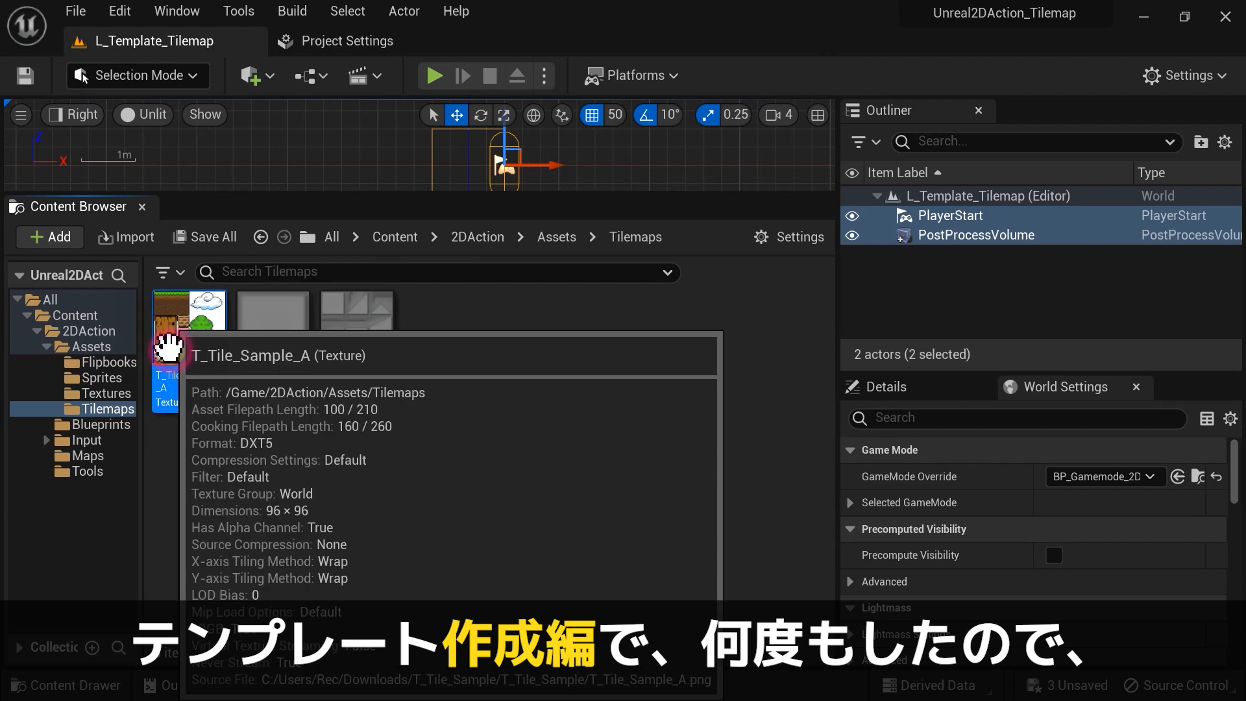
left_click(358, 355, "shift")
right_click(351, 360)
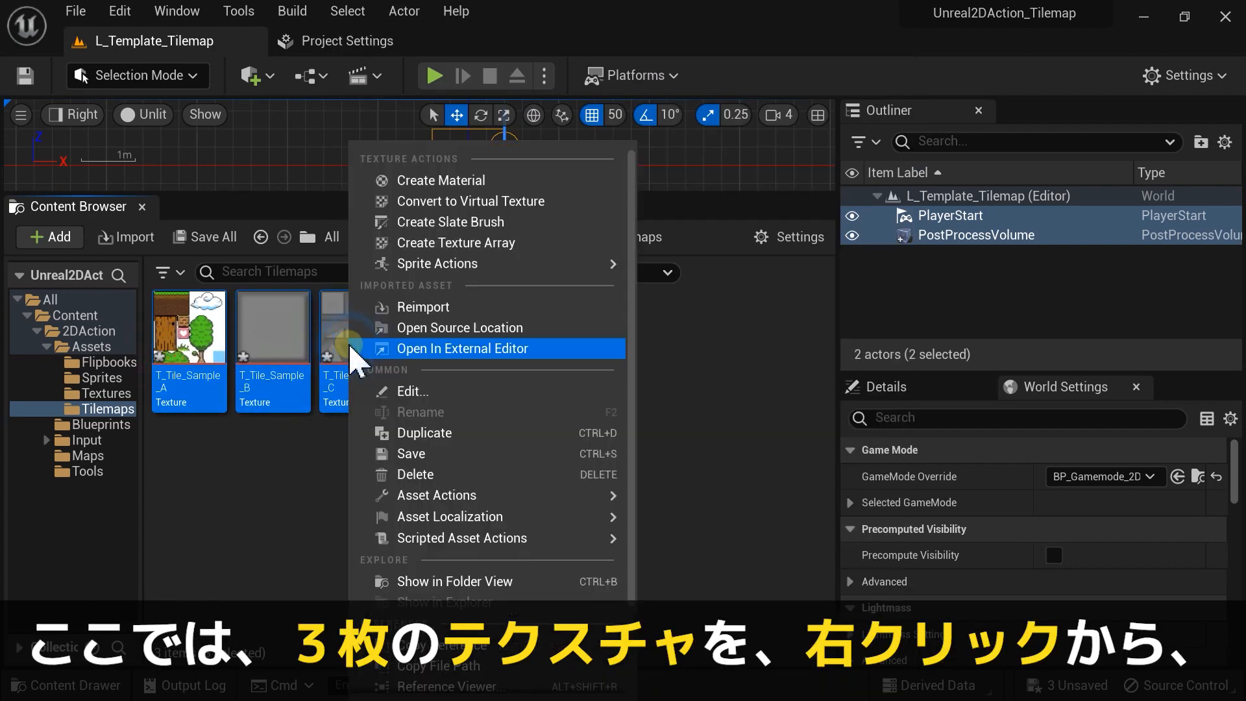
mouse_move(610, 538)
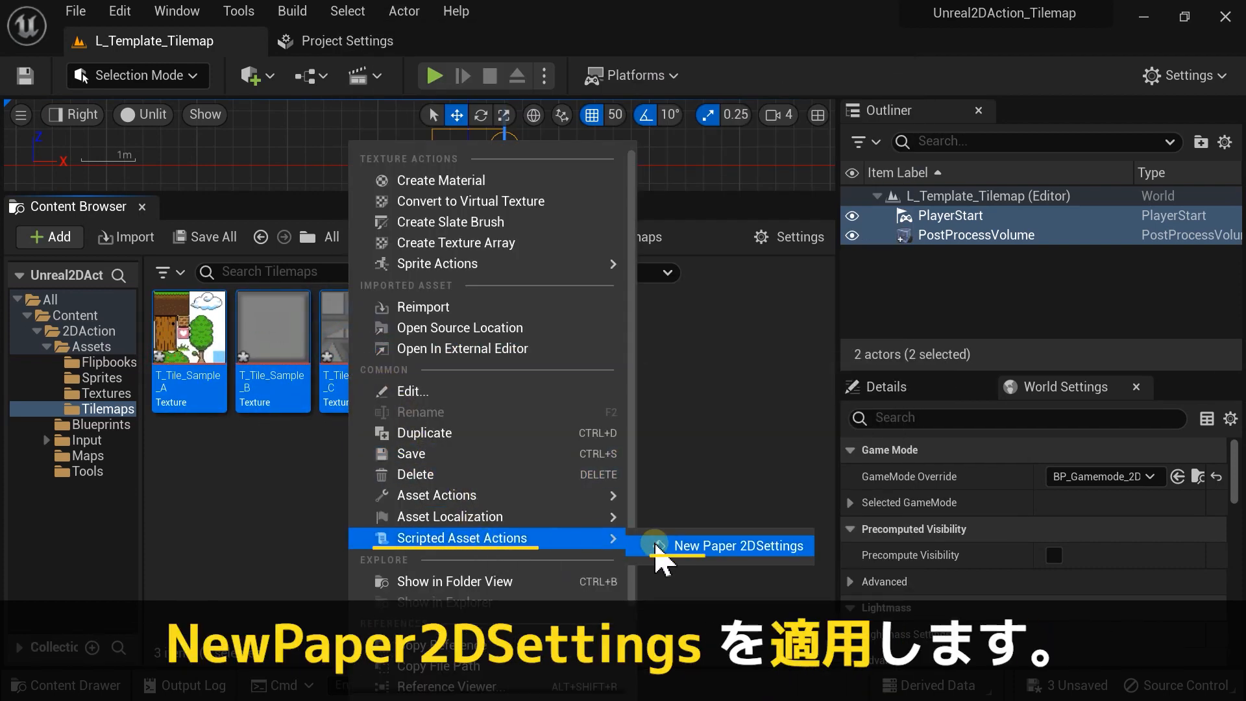
left_click(675, 547)
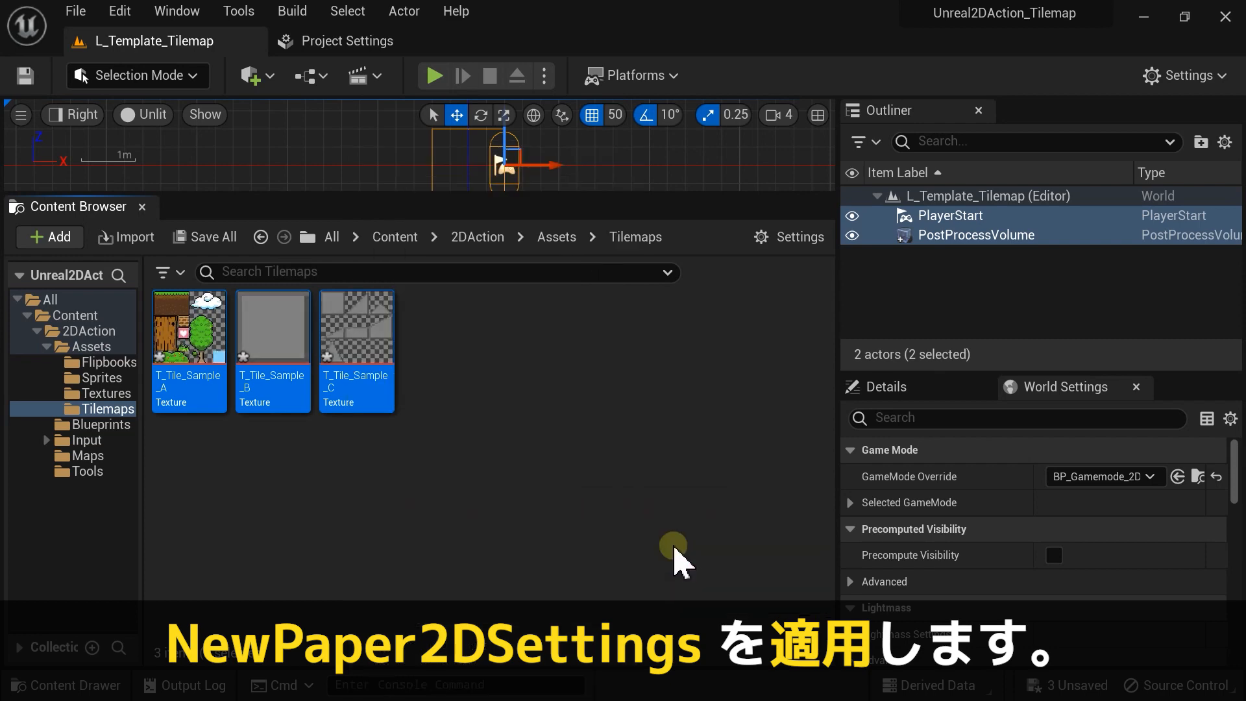
right_click(350, 357)
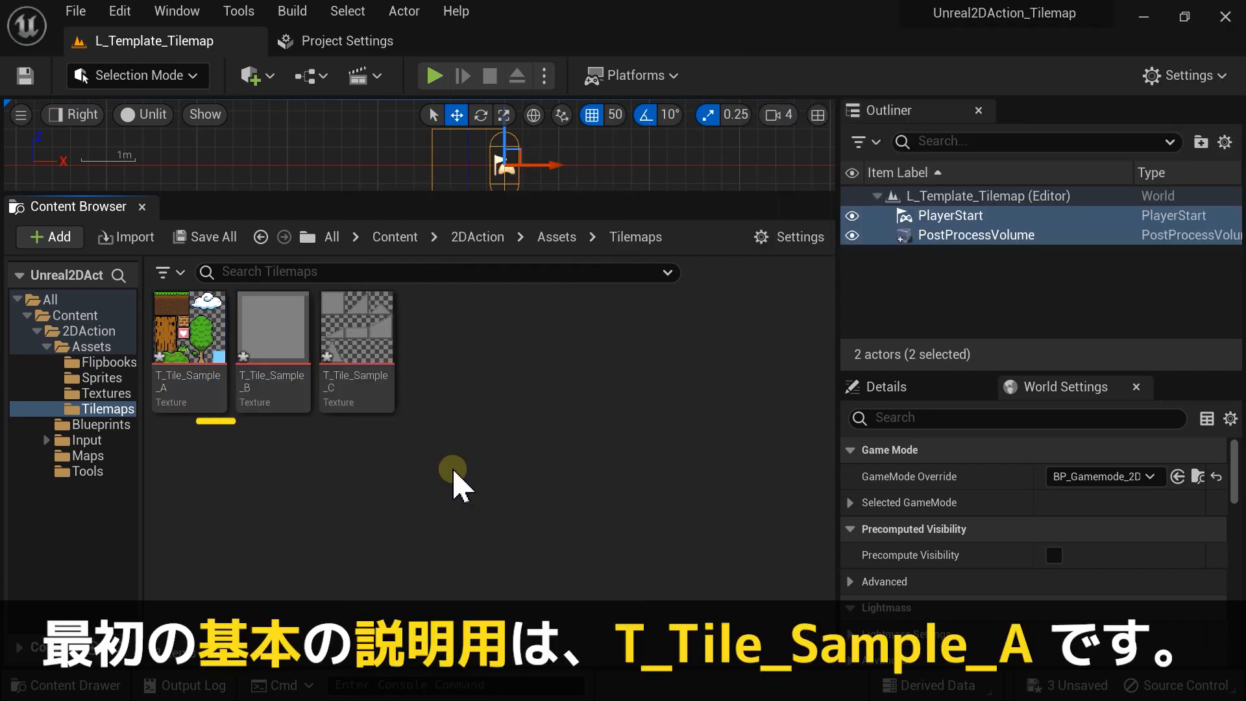
Step: Create a tile set from the T_Tile_Sample_A texture and name it TS_Sample_A
left_click(182, 373)
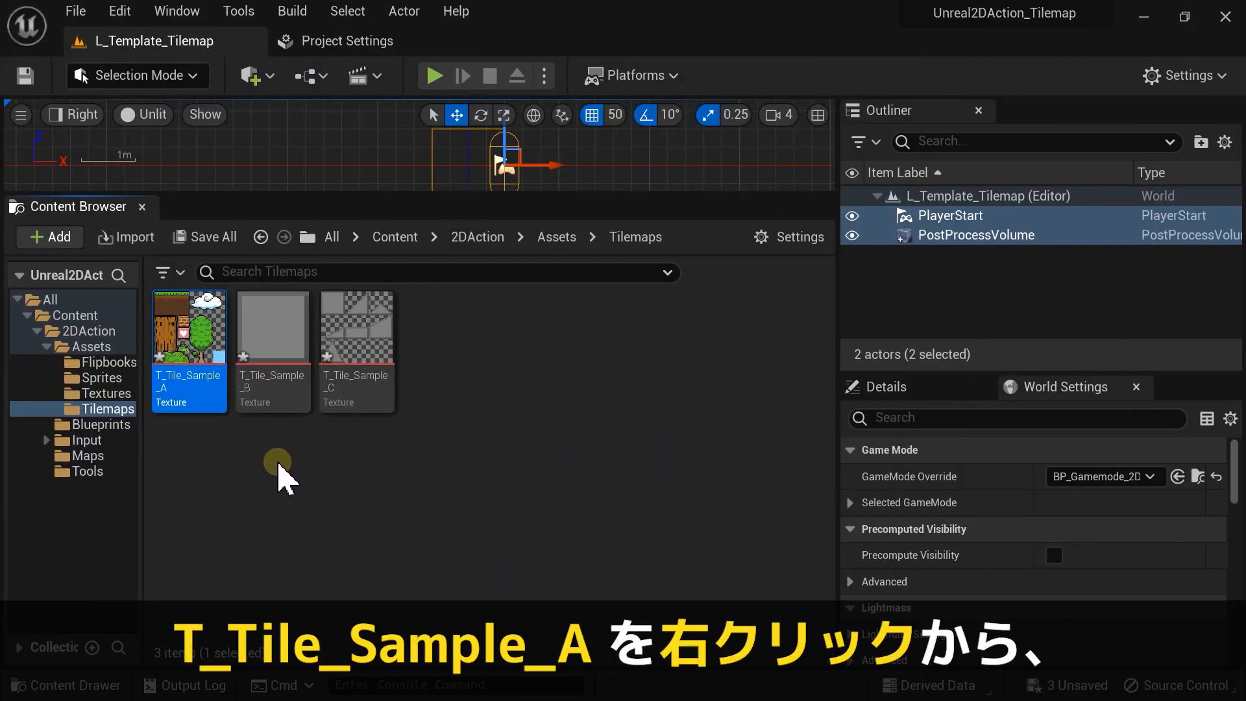
right_click(205, 338)
mouse_move(318, 309)
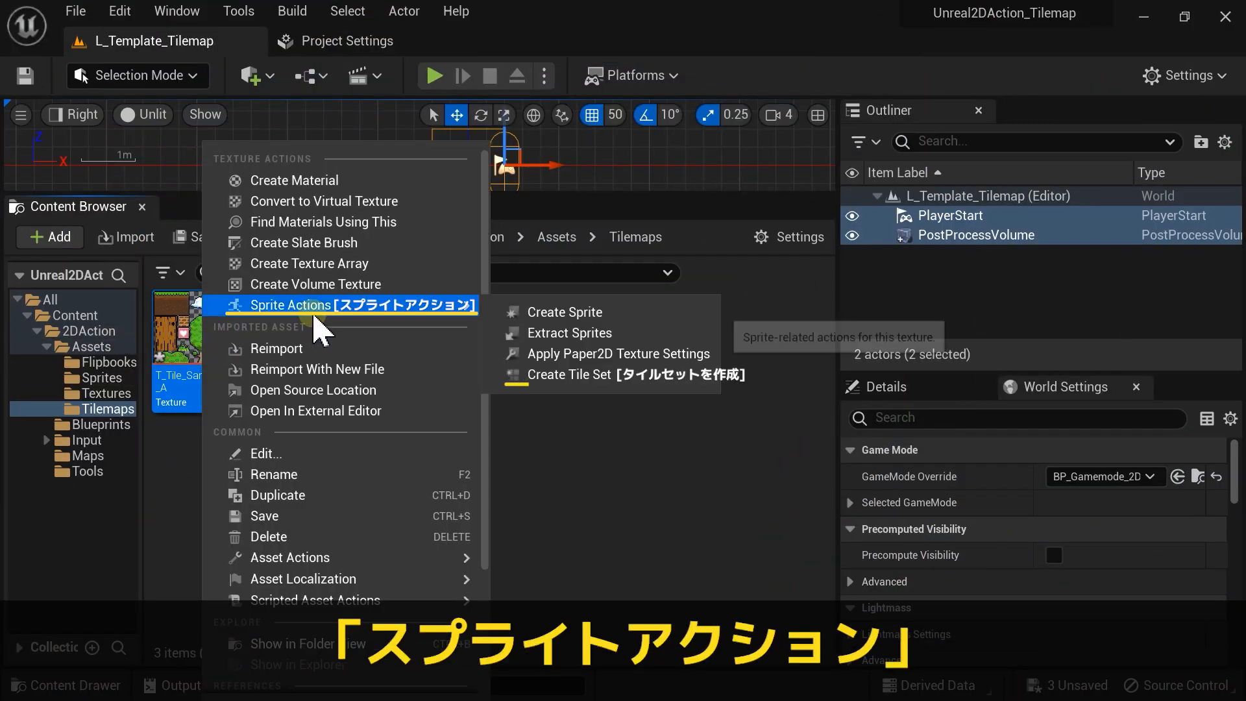
left_click(639, 379)
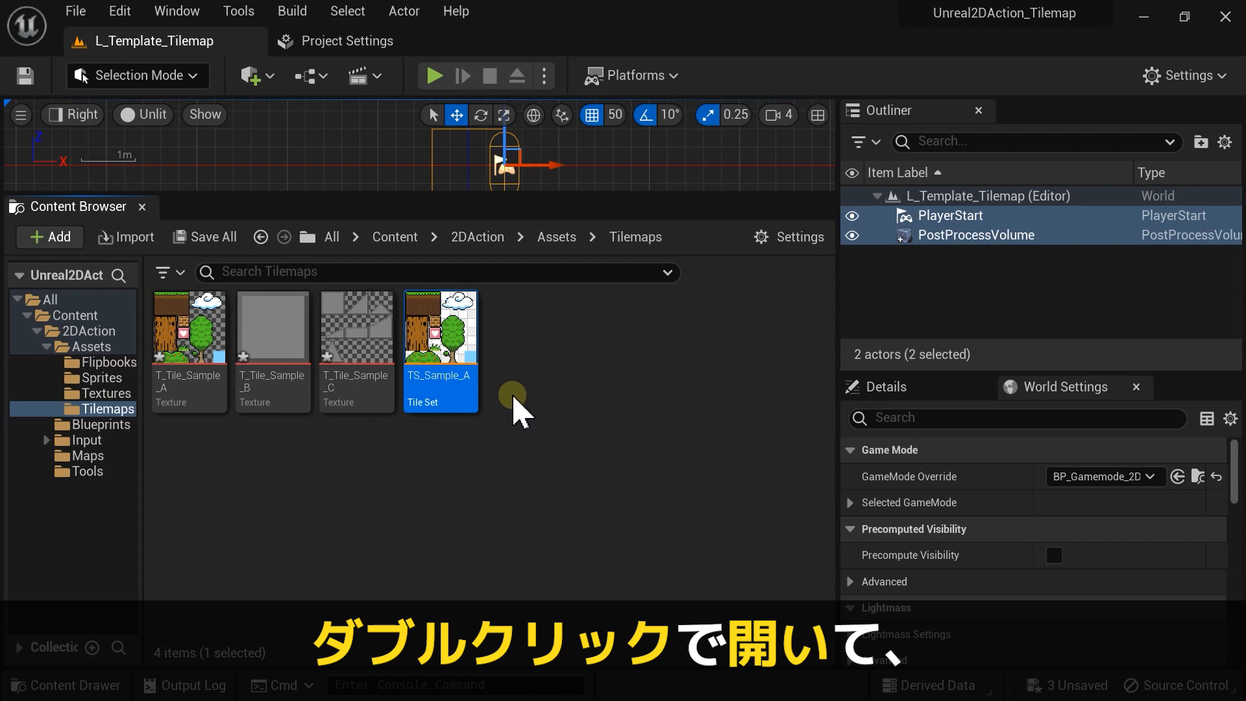
Step: Open the TS_Sample_A tile set and select a few tiles to check how the selection frame fits the artwork
double_click(457, 337)
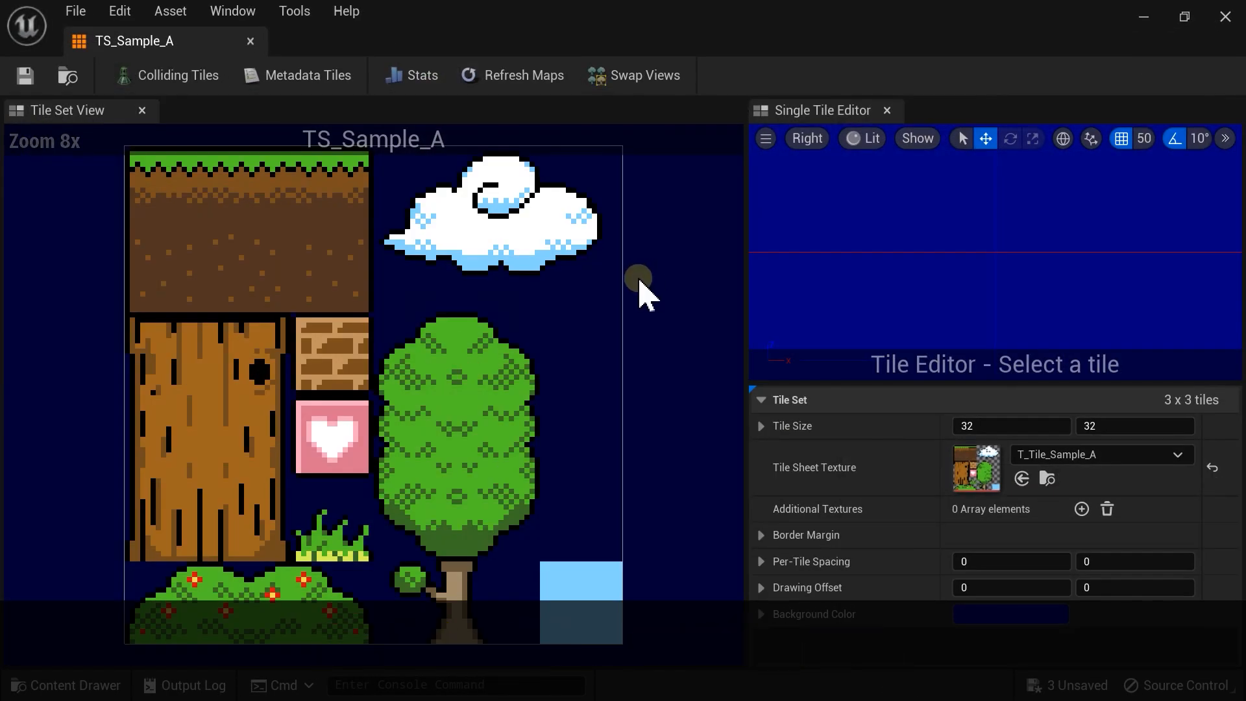
left_click(351, 354)
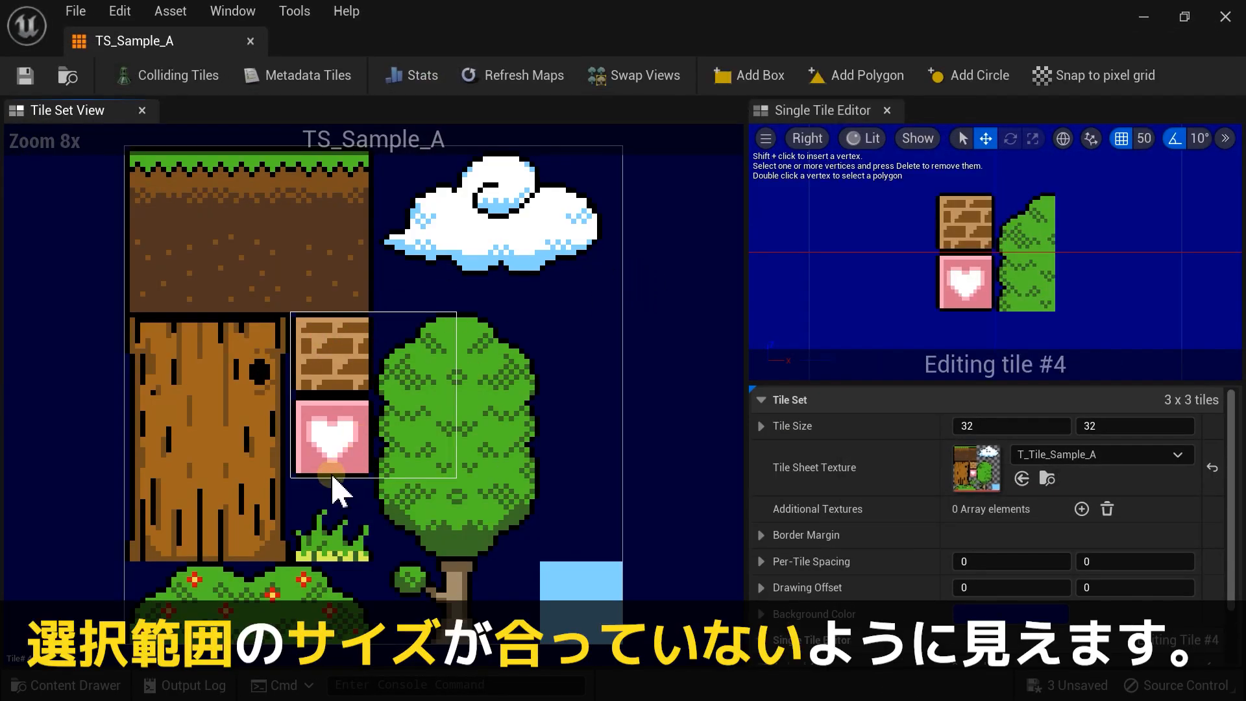
left_click(311, 527)
left_click(339, 432)
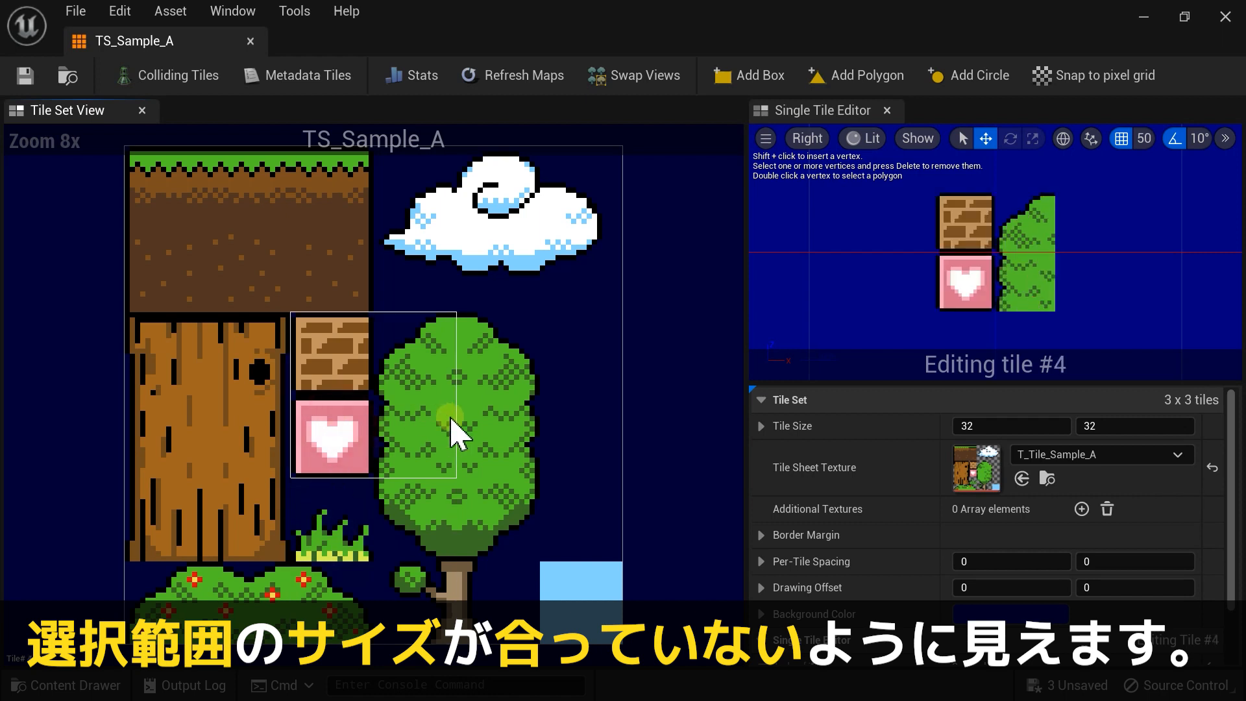
Step: Set the Tile Size of TS_Sample_A to 16 by 16
left_click(995, 426)
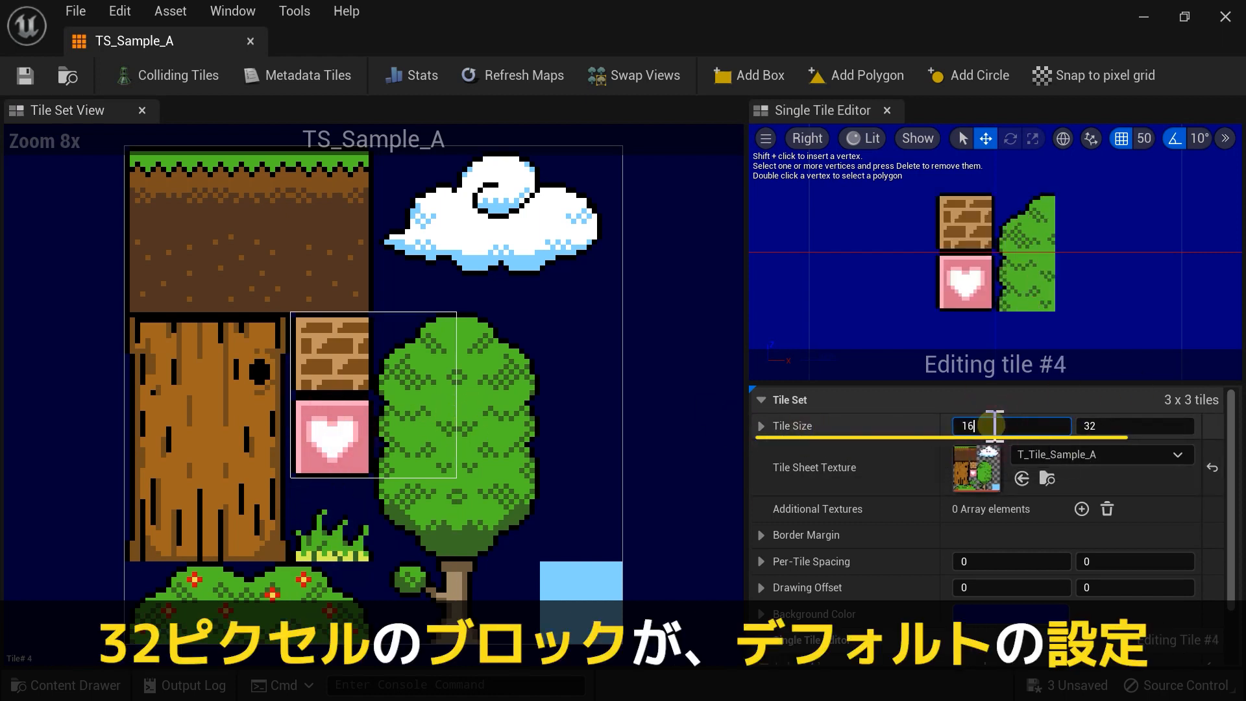
type("16")
key("Return")
left_click(1158, 426)
type("16")
key("Return")
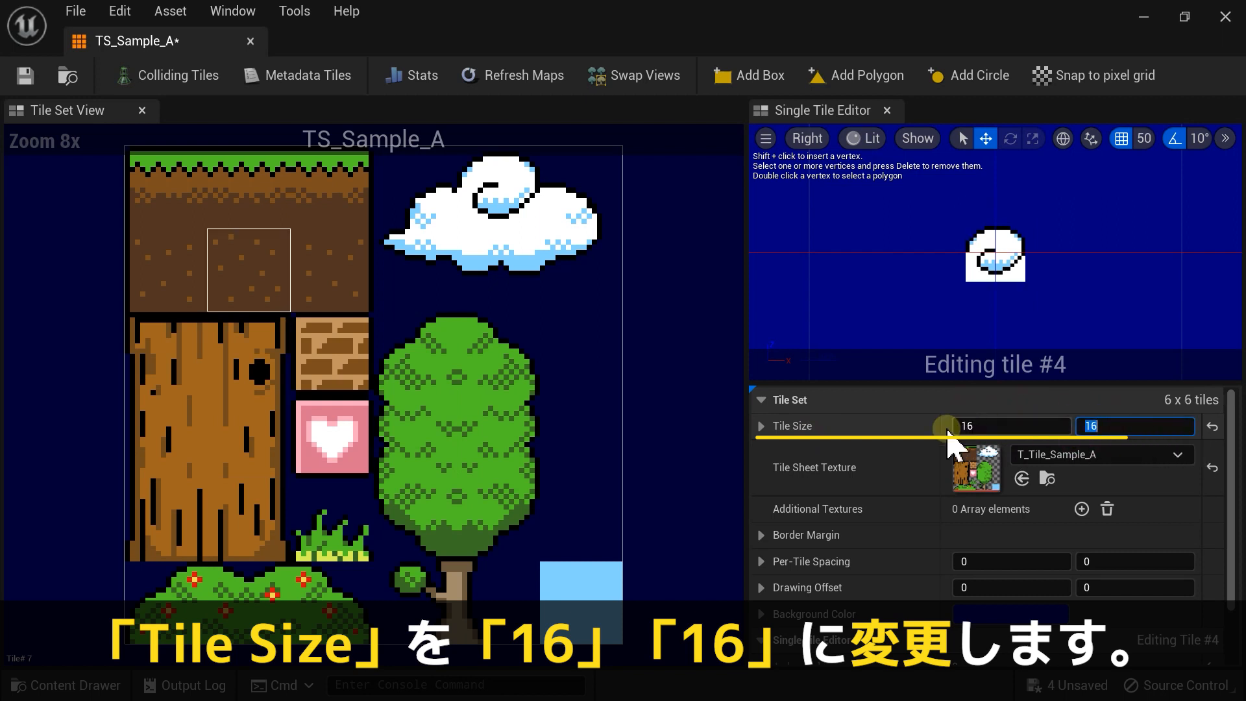
Step: Select the brick, trunk, heart and empty tiles in turn to check the new tile selection size
left_click(600, 418)
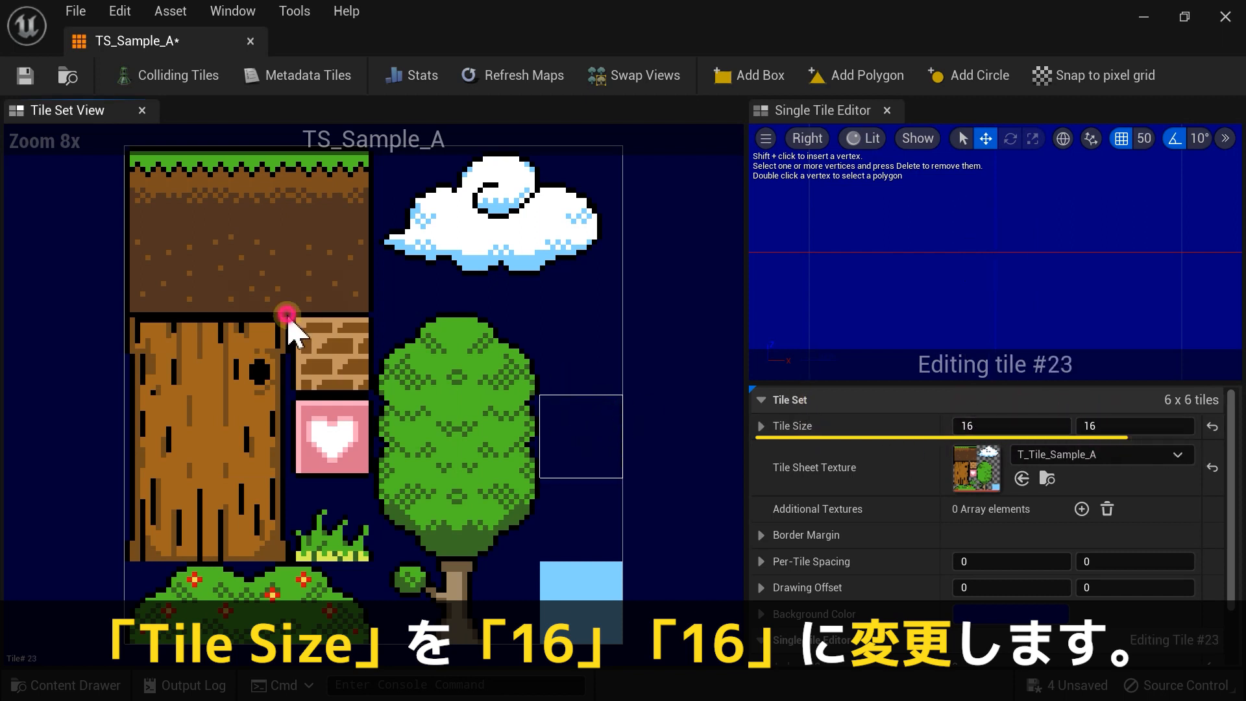
left_click(293, 328)
left_click(331, 432)
left_click(315, 379)
left_click(227, 364)
left_click(305, 415)
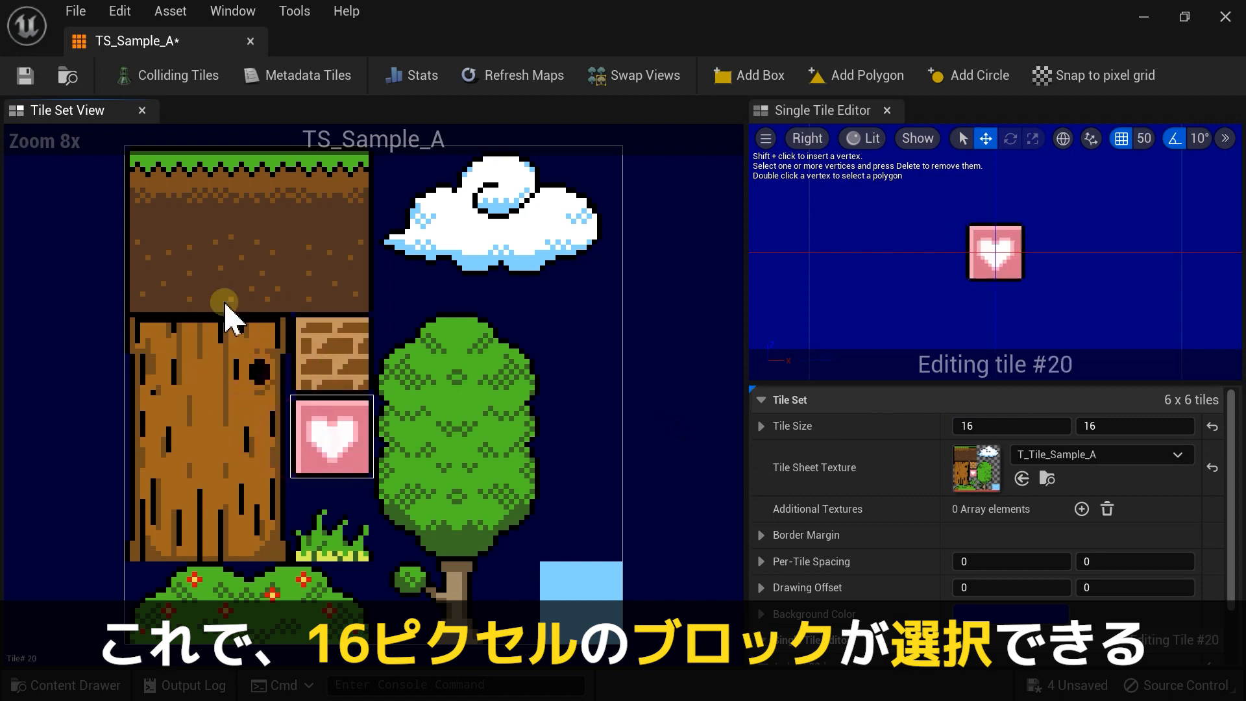
Step: Add a box collision to the middle dirt tile, turn on the Colliding Tiles display and select the dirt tile beside it
left_click(240, 276)
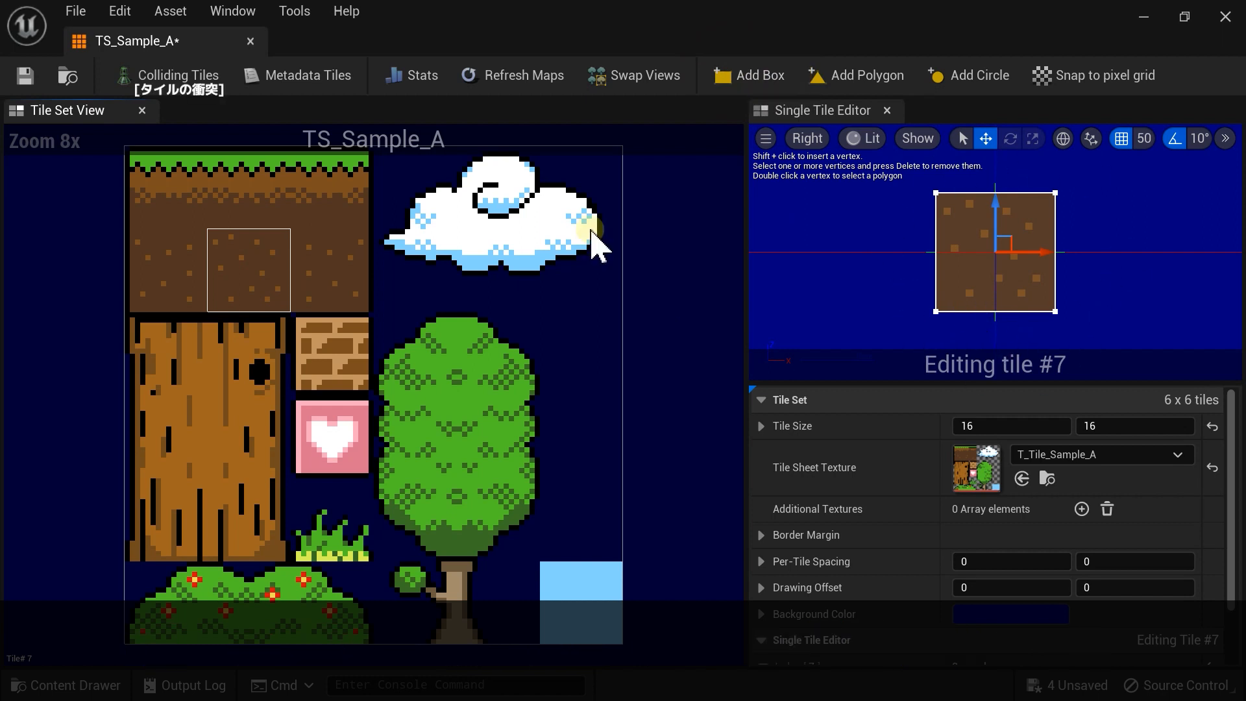
left_click(164, 73)
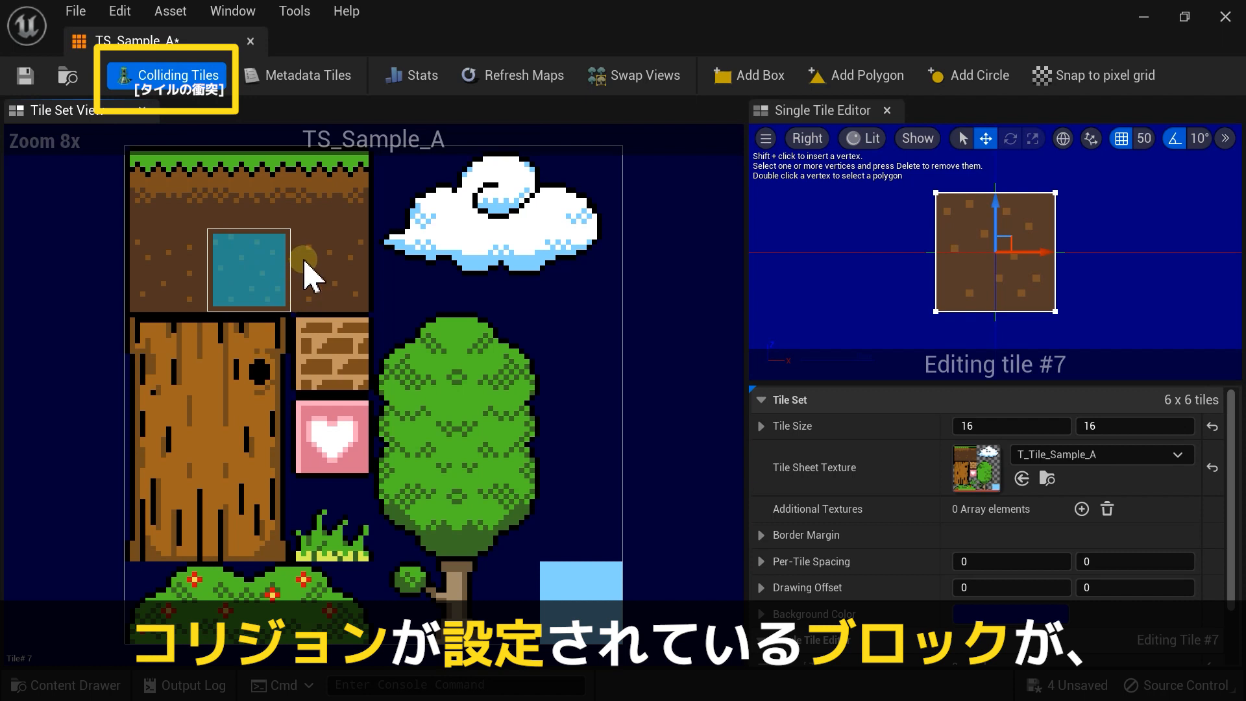
left_click(351, 279)
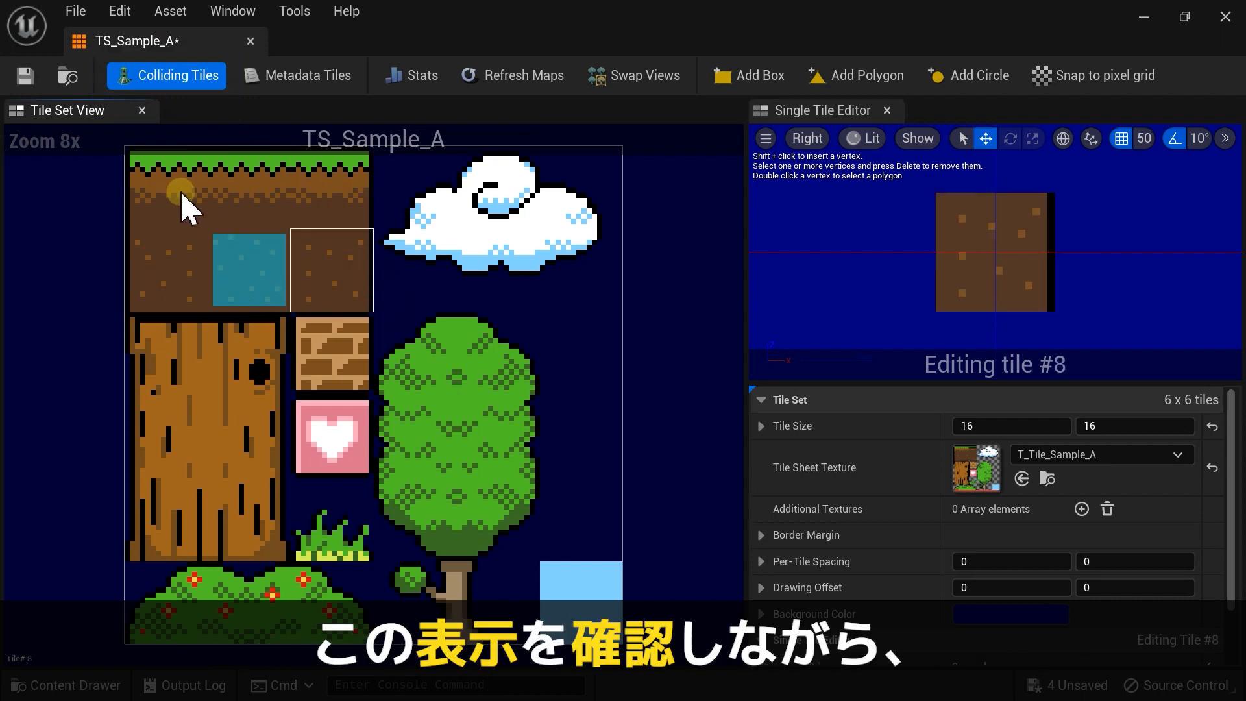
Step: Add a box collision to each of the three grass-topped tiles and to the left and right dirt tiles
left_click(182, 194)
left_click(753, 73)
left_click(253, 192)
left_click(752, 72)
left_click(334, 191)
left_click(753, 73)
left_click(170, 272)
left_click(752, 72)
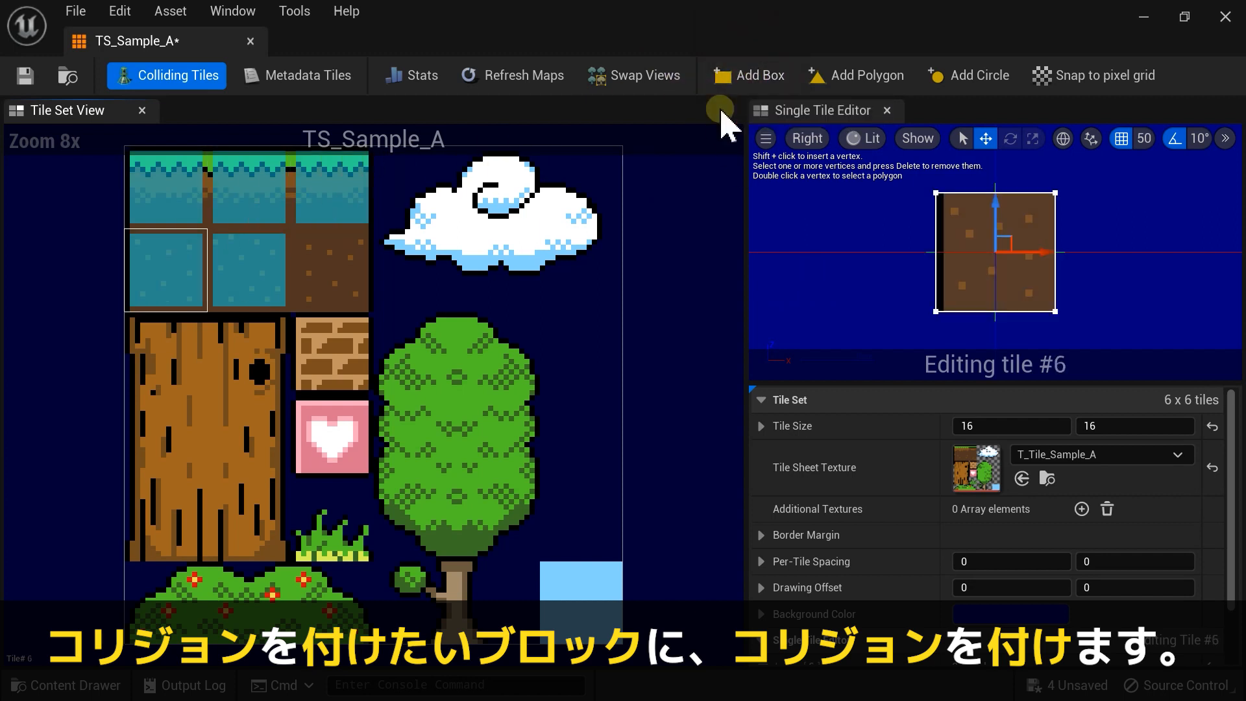
left_click(334, 272)
left_click(751, 70)
Step: Add box collisions to the wooden trunk, brick and heart tiles, and save and close the tile set
left_click(250, 435)
left_click(751, 70)
left_click(167, 516)
left_click(752, 70)
left_click(250, 516)
left_click(752, 71)
left_click(332, 353)
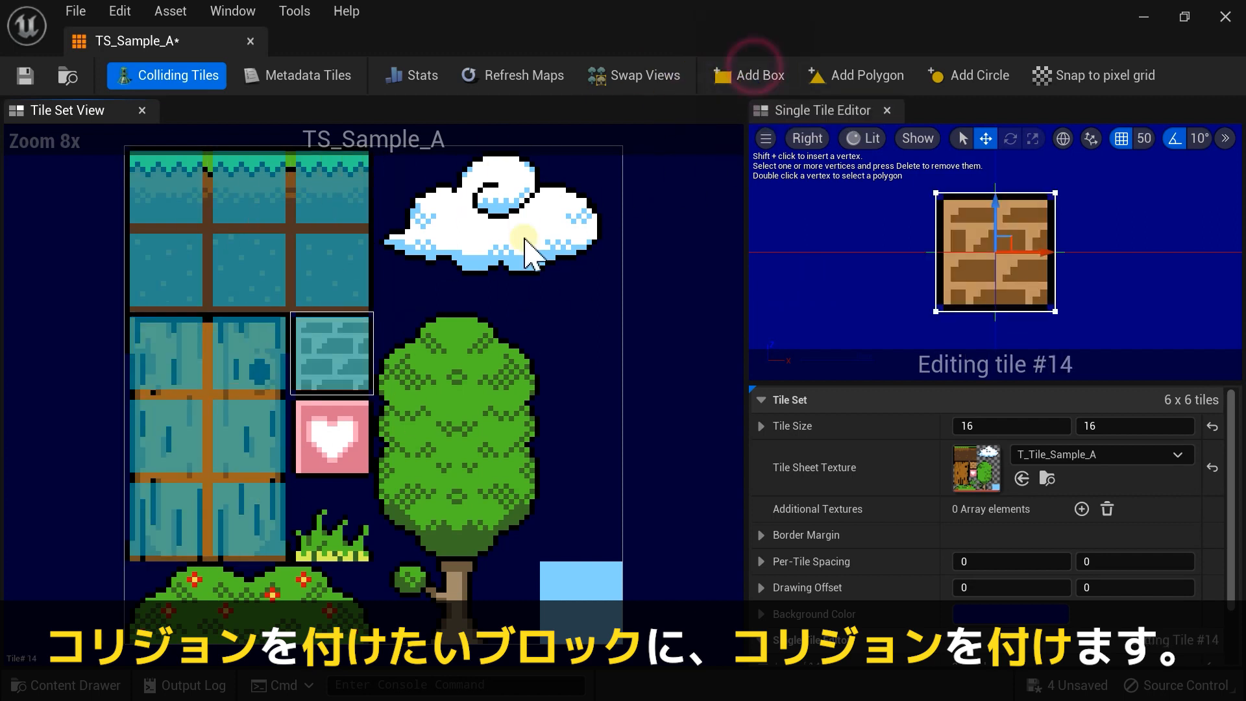
left_click(330, 428)
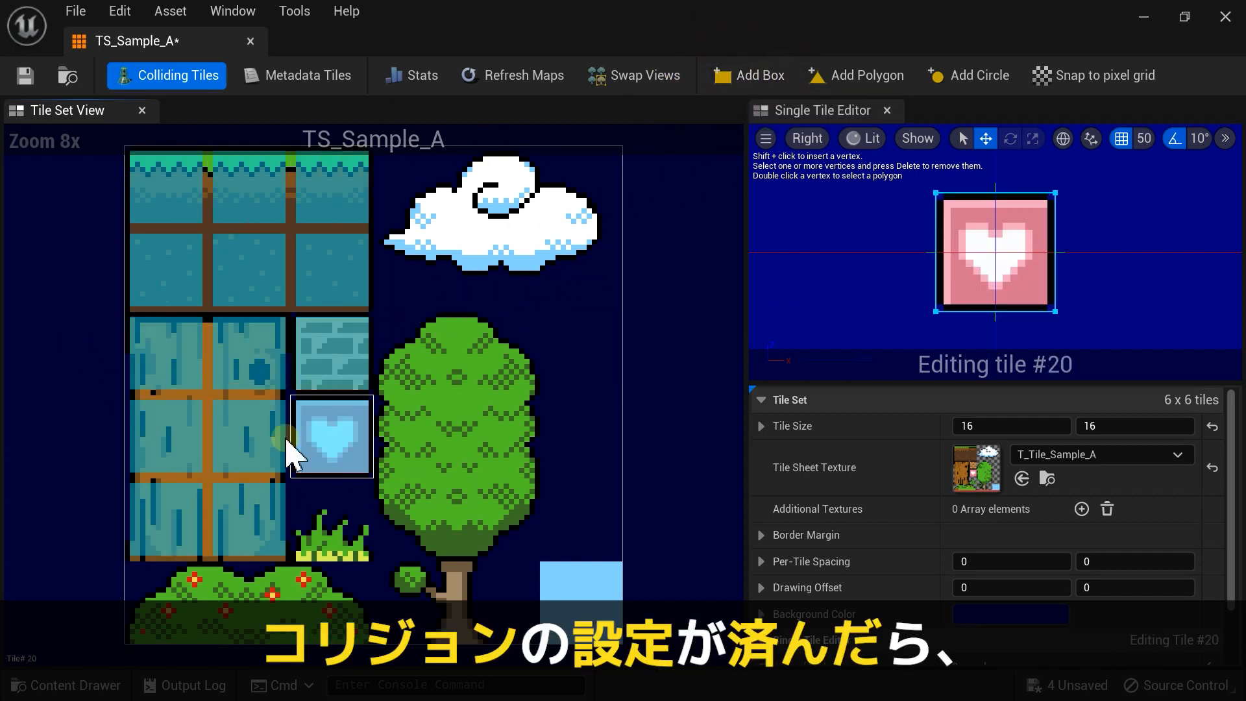
left_click(25, 81)
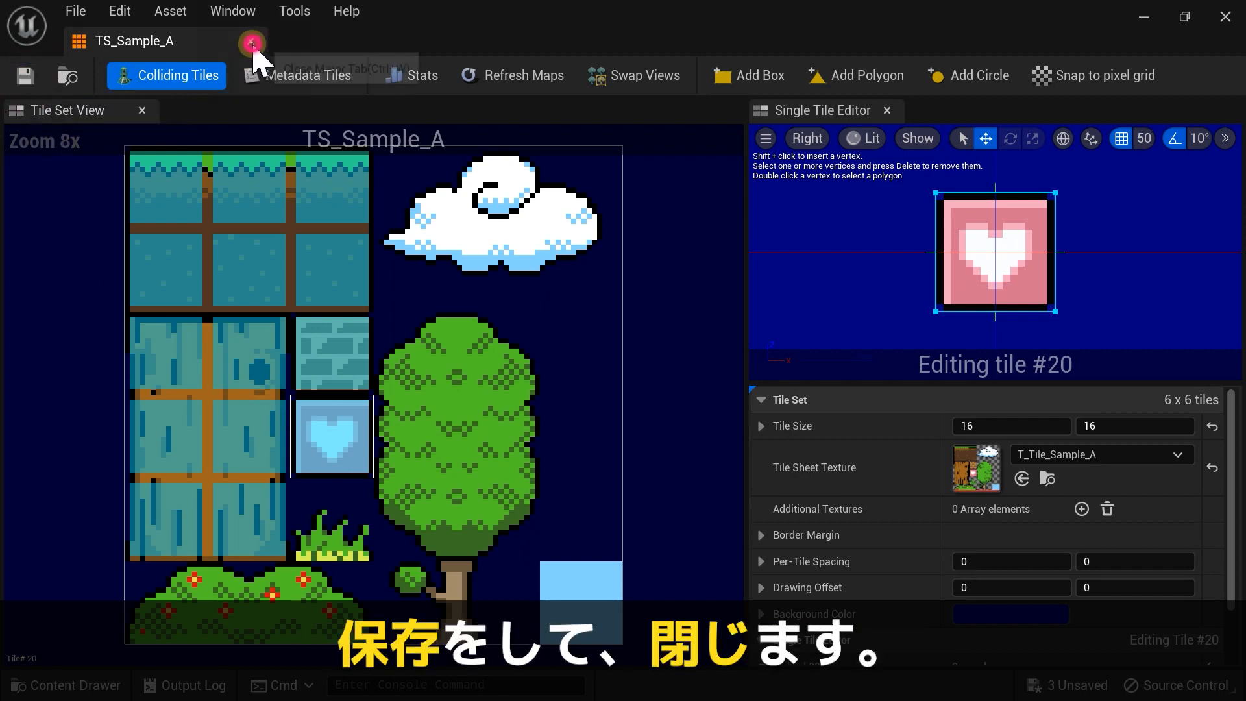
left_click(251, 42)
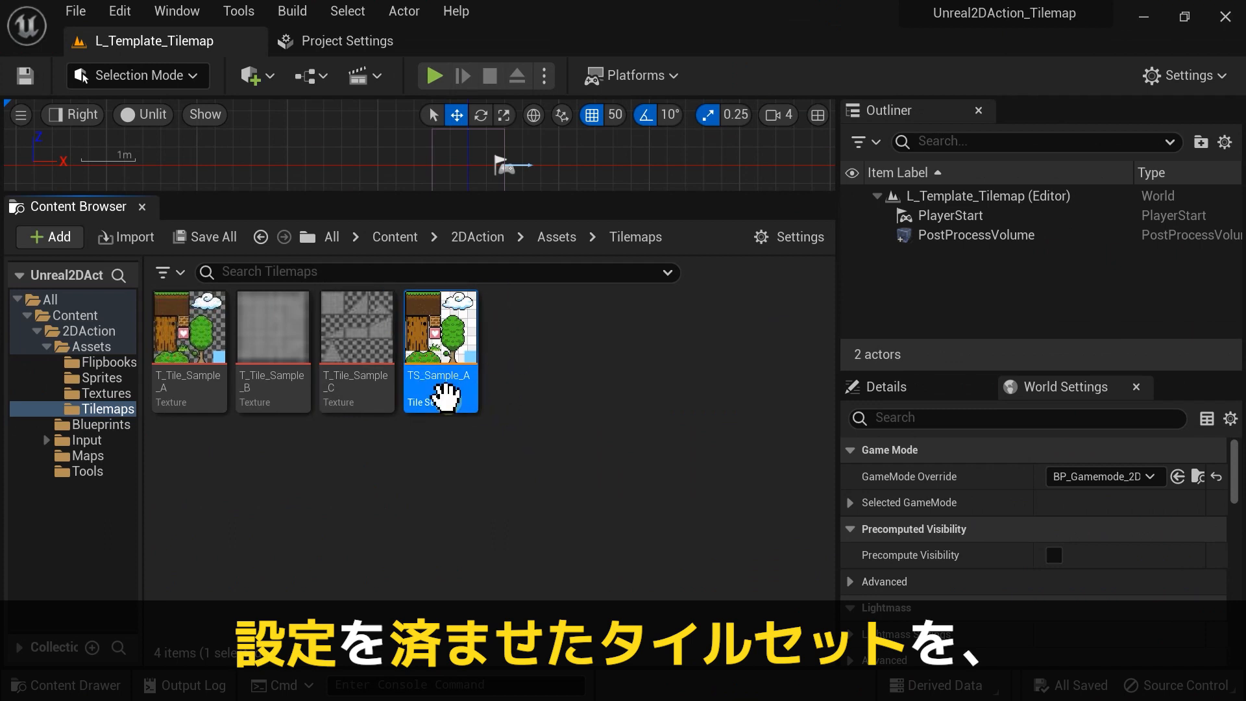
Step: Create a tile map from the TS_Sample_A tile set and name it TM_Sample_A_01
right_click(441, 324)
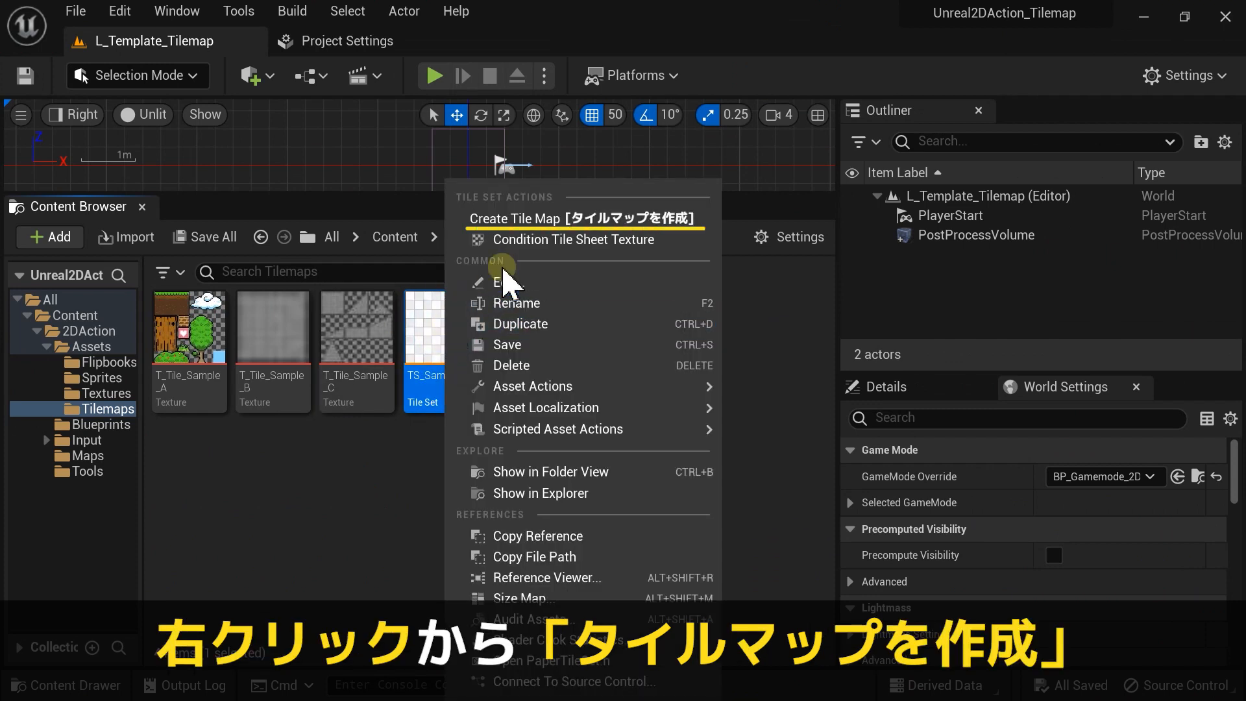
left_click(590, 222)
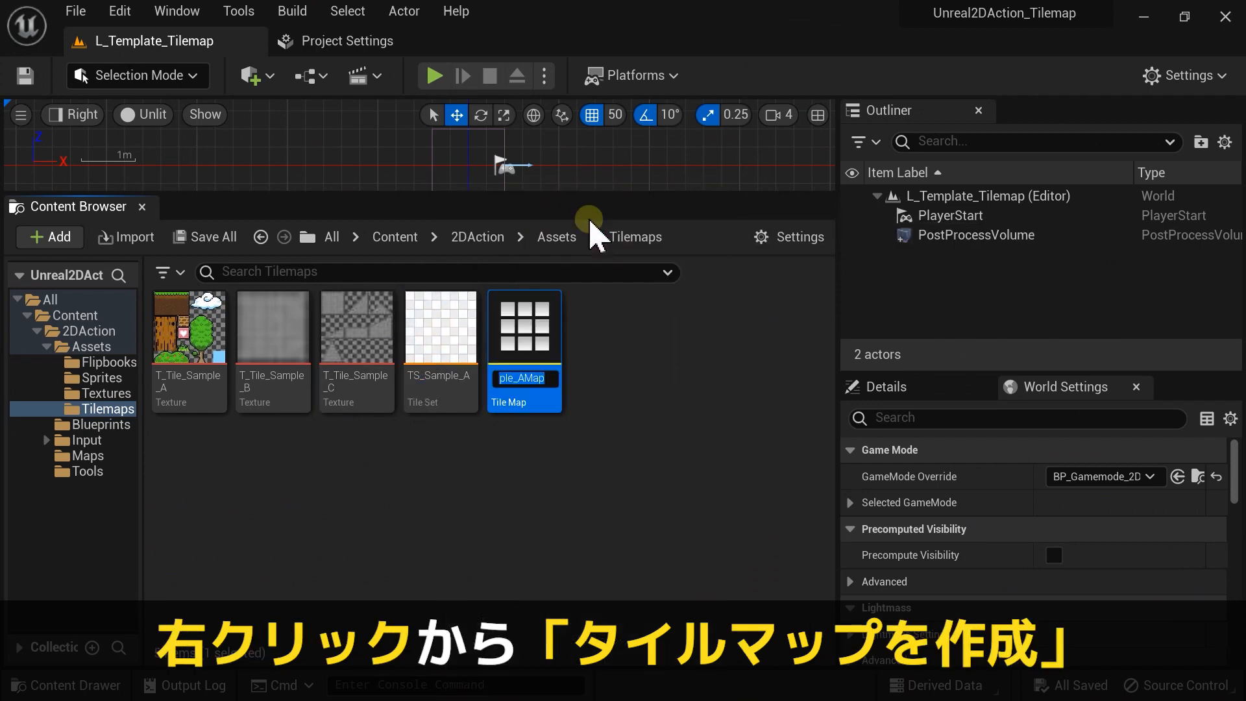
key("Home")
key("Right")
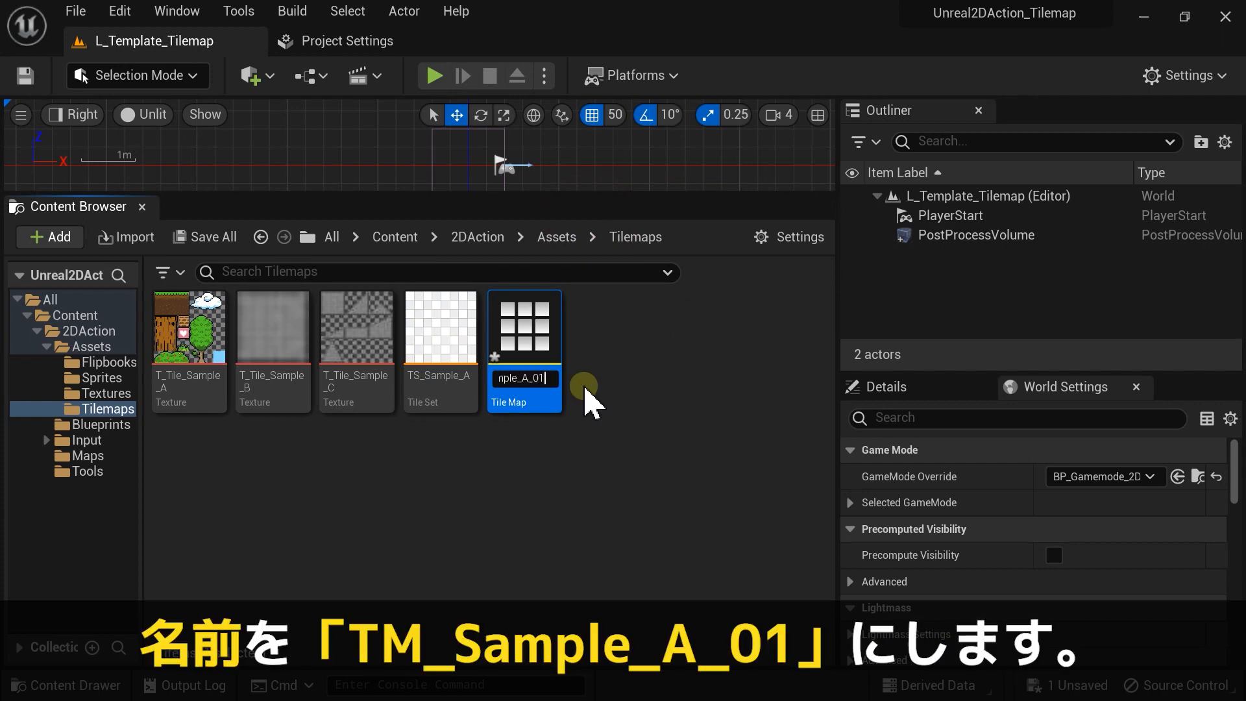
left_click(587, 399)
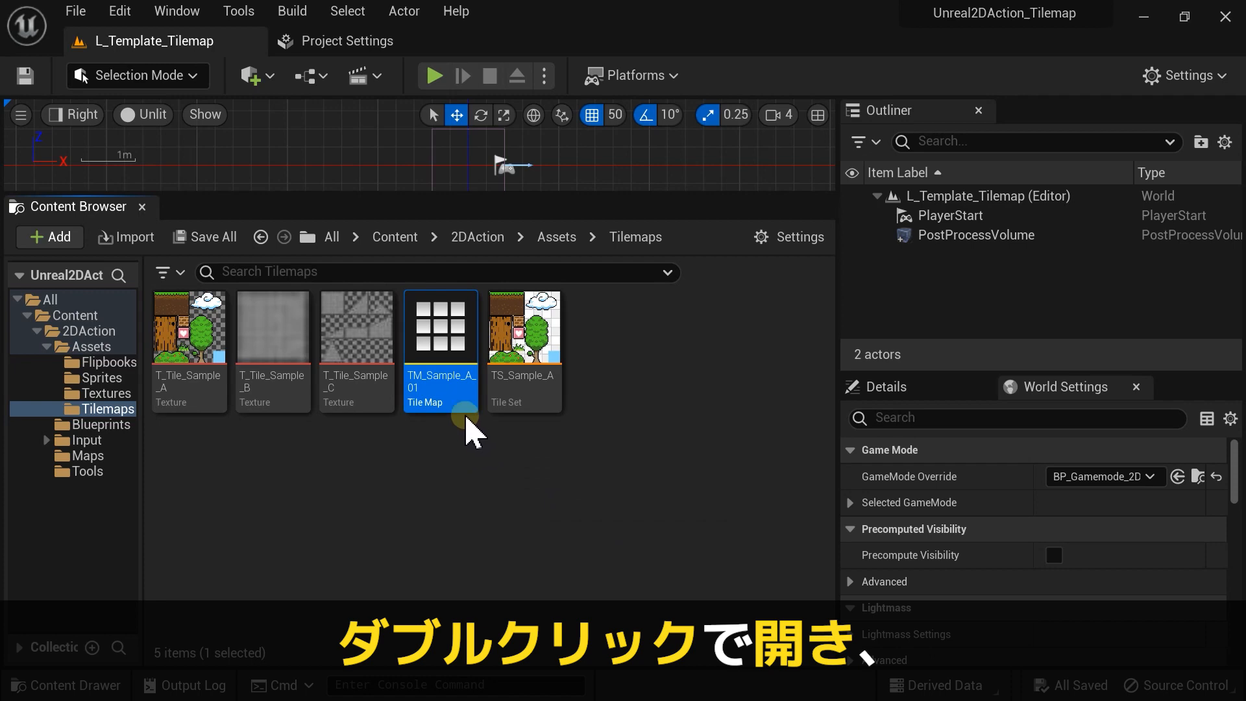
Step: Open the TM_Sample_A_01 tile map and turn on its Tile Grid display
double_click(441, 350)
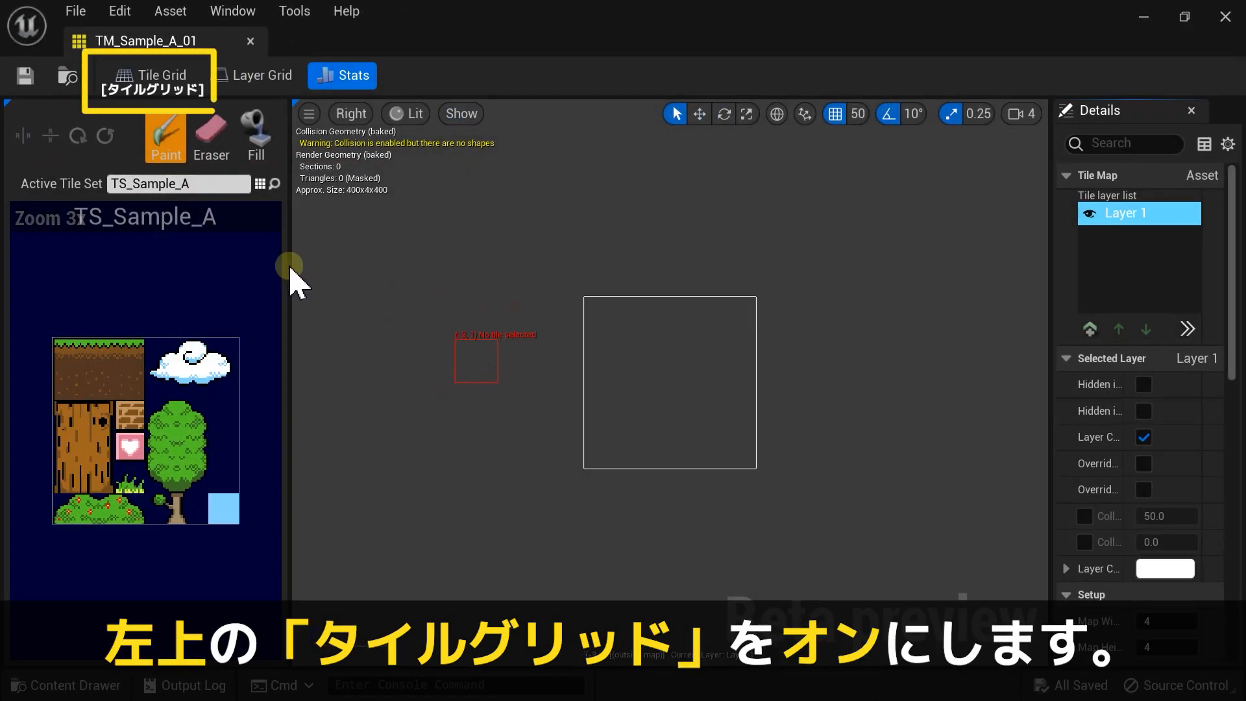
left_click(150, 76)
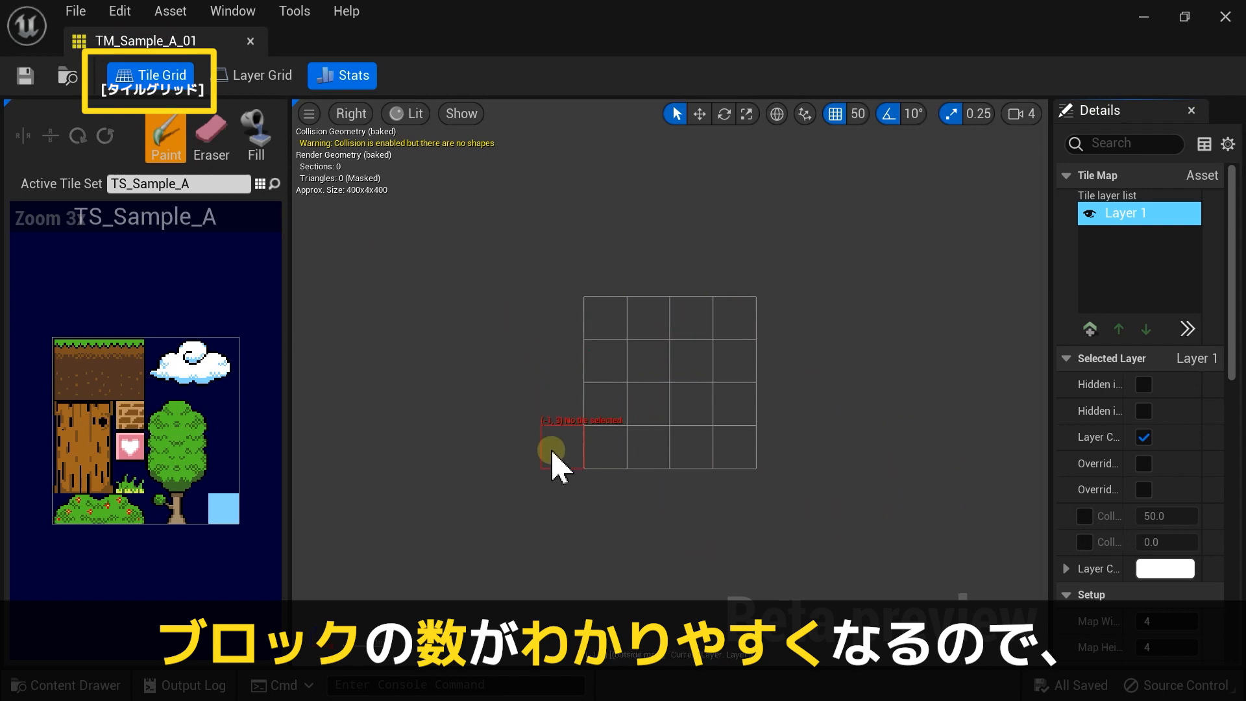
left_click(189, 77)
left_click(190, 76)
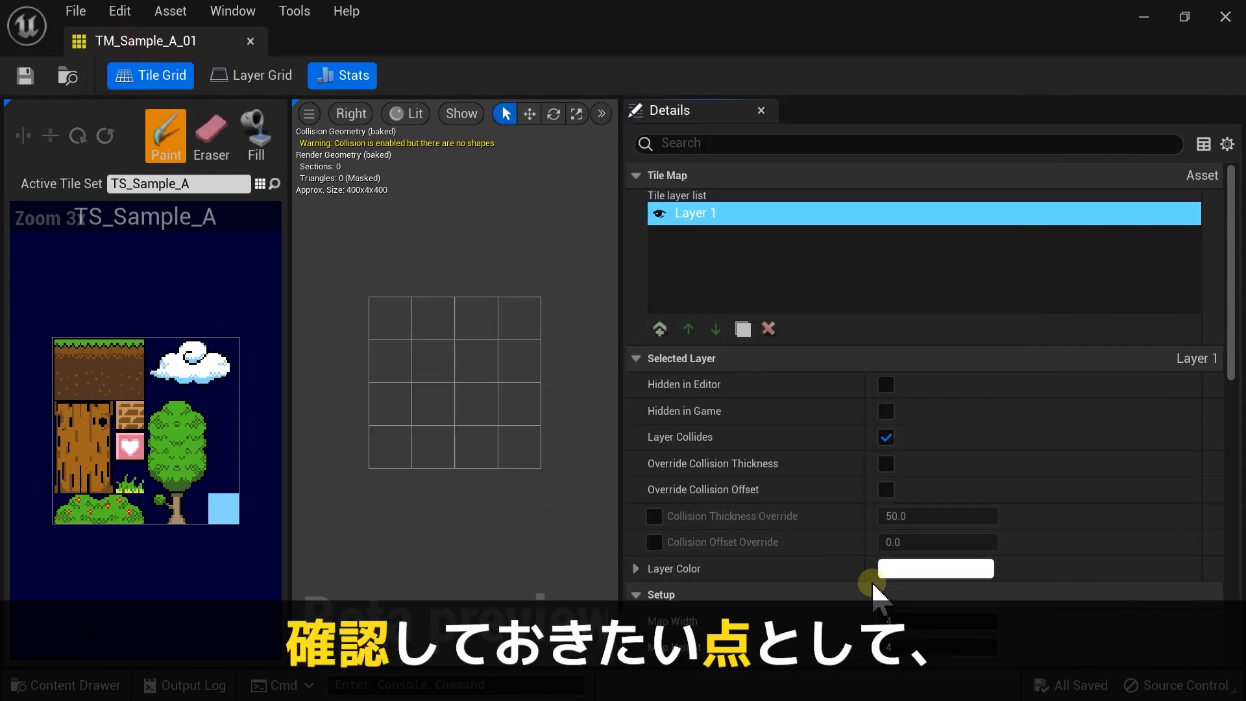
Step: Check Pixels Per Unreal Unit in the tile map's Setup and its default in the project's Paper2D - Import settings
left_click(642, 358)
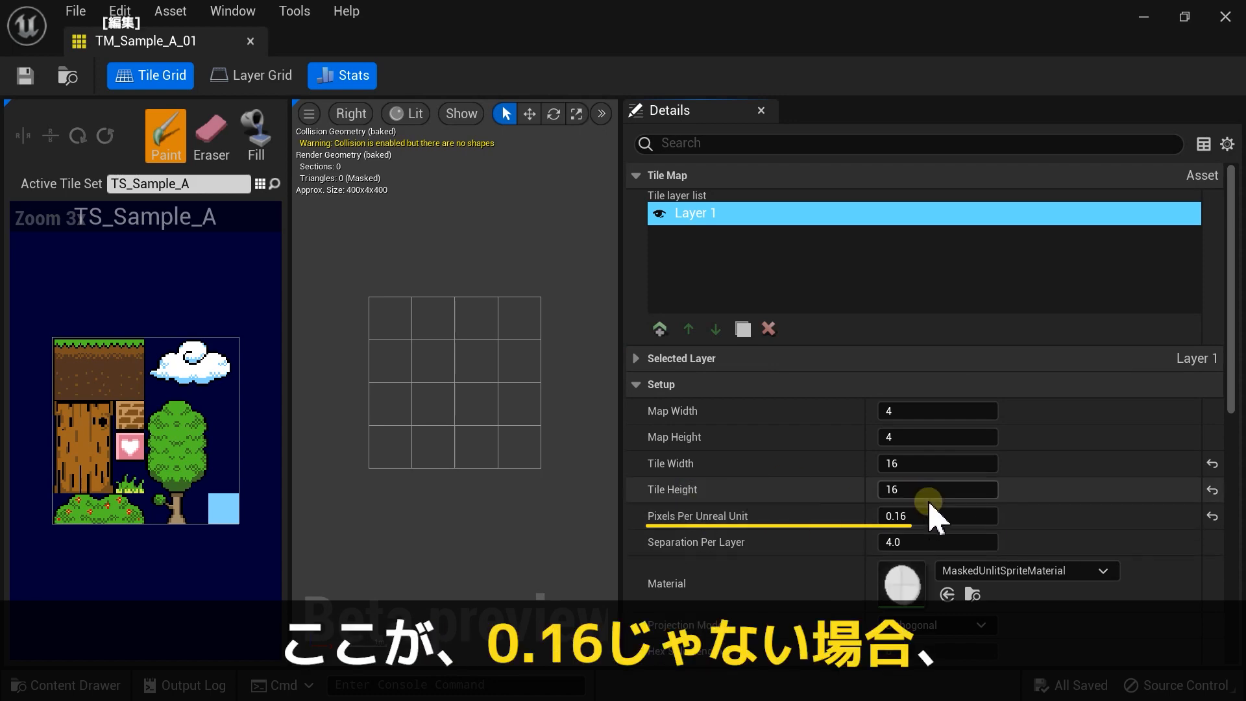
left_click(119, 11)
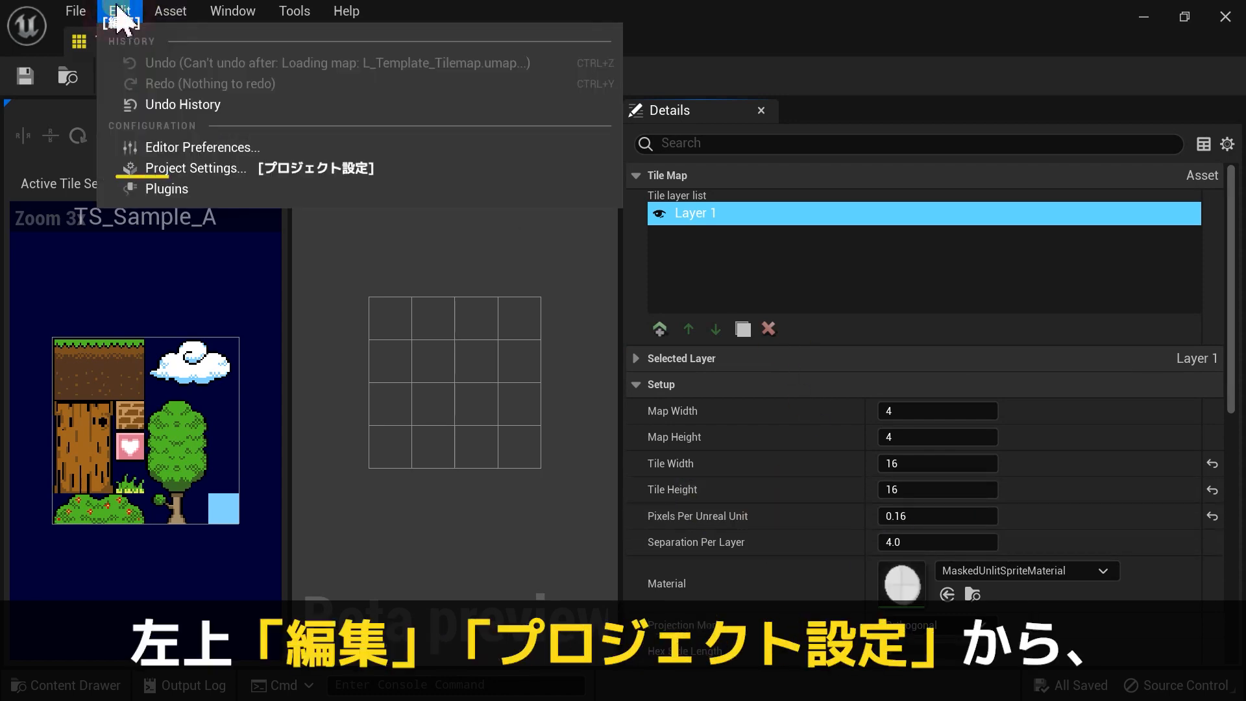
left_click(191, 168)
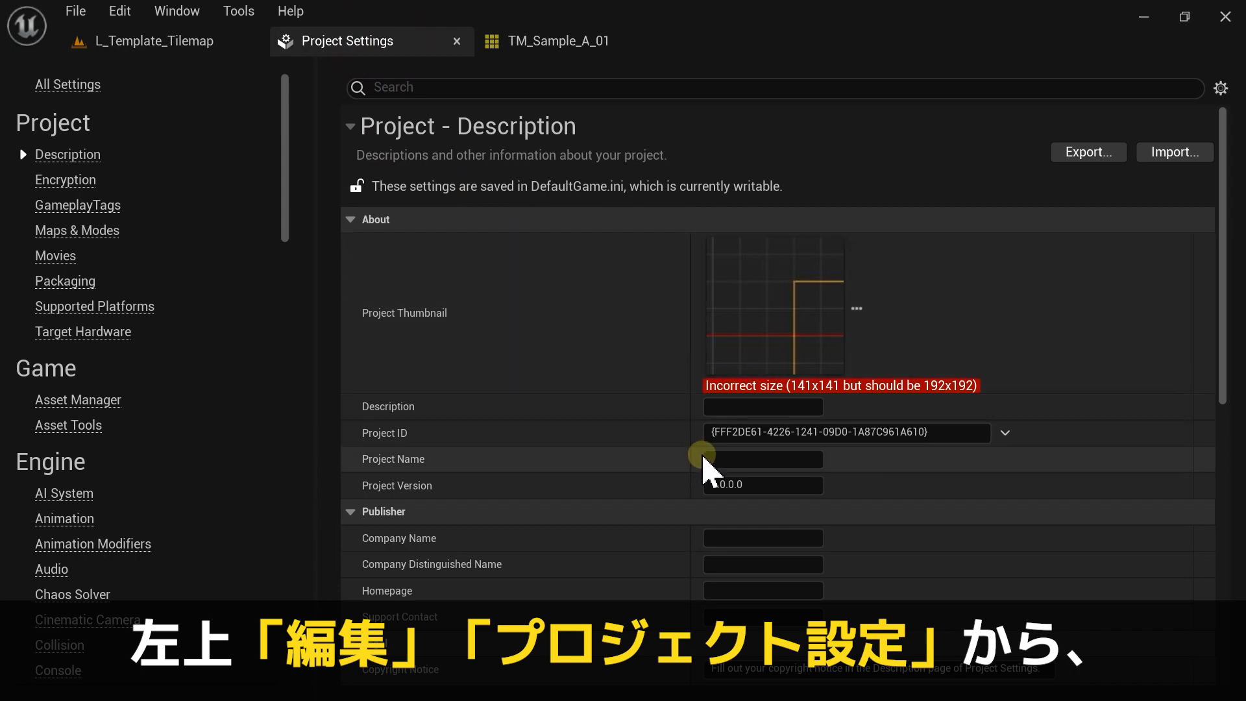
left_click_drag(283, 117, 289, 415)
left_click(91, 387)
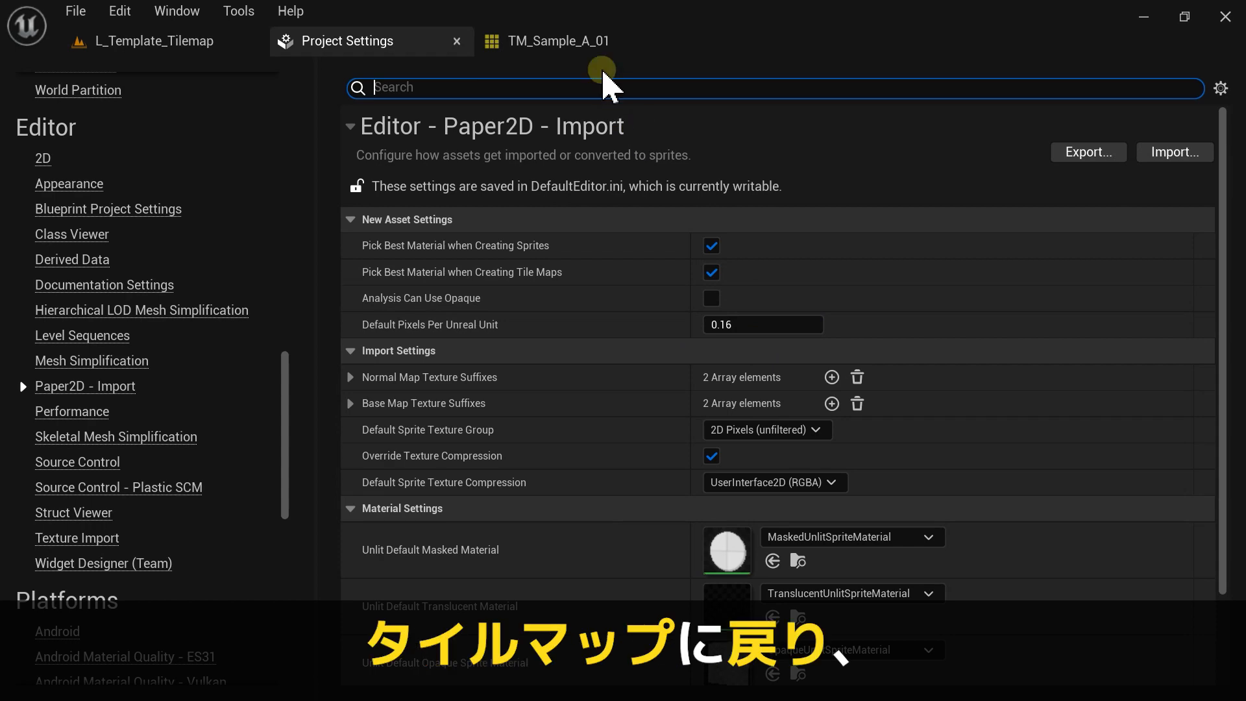
Step: Return to TM_Sample_A_01 and set both Map Width and Map Height to 16
left_click(571, 43)
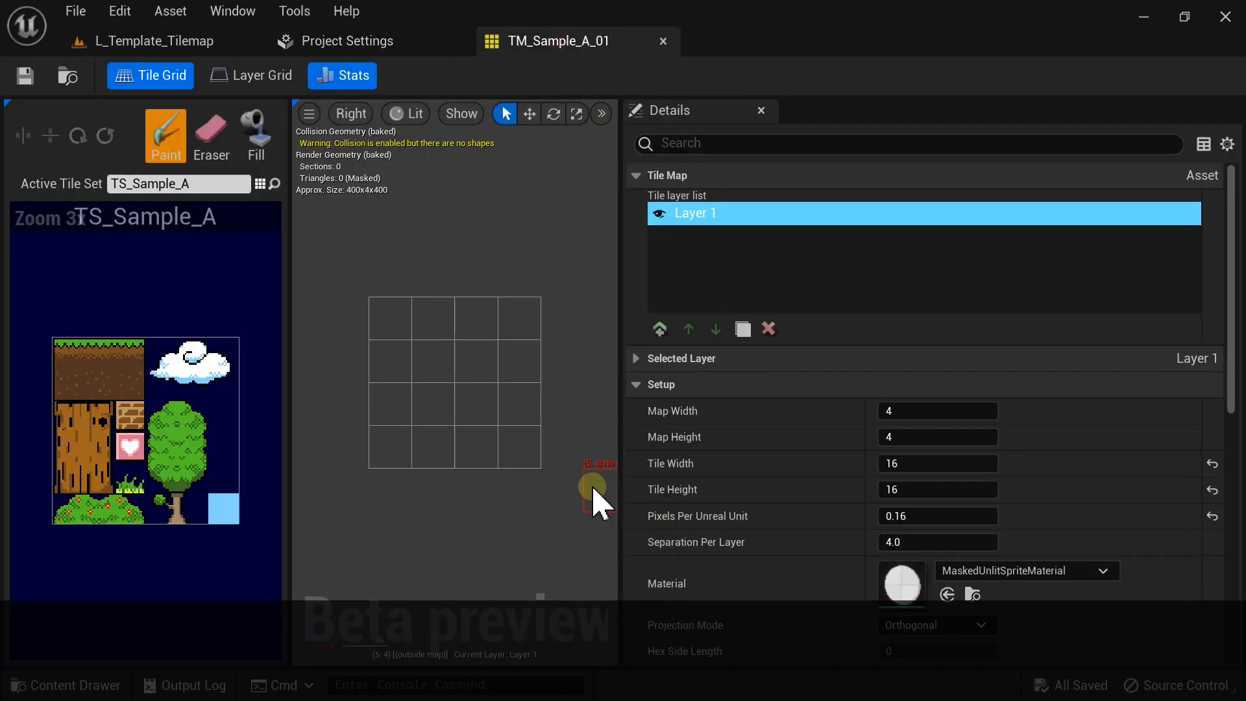
left_click_drag(895, 410, 920, 403)
left_click(917, 436)
type("16")
key("Return")
left_click_drag(620, 318, 827, 317)
scroll(687, 392, "down", 5)
right_click_drag(687, 393, 511, 256)
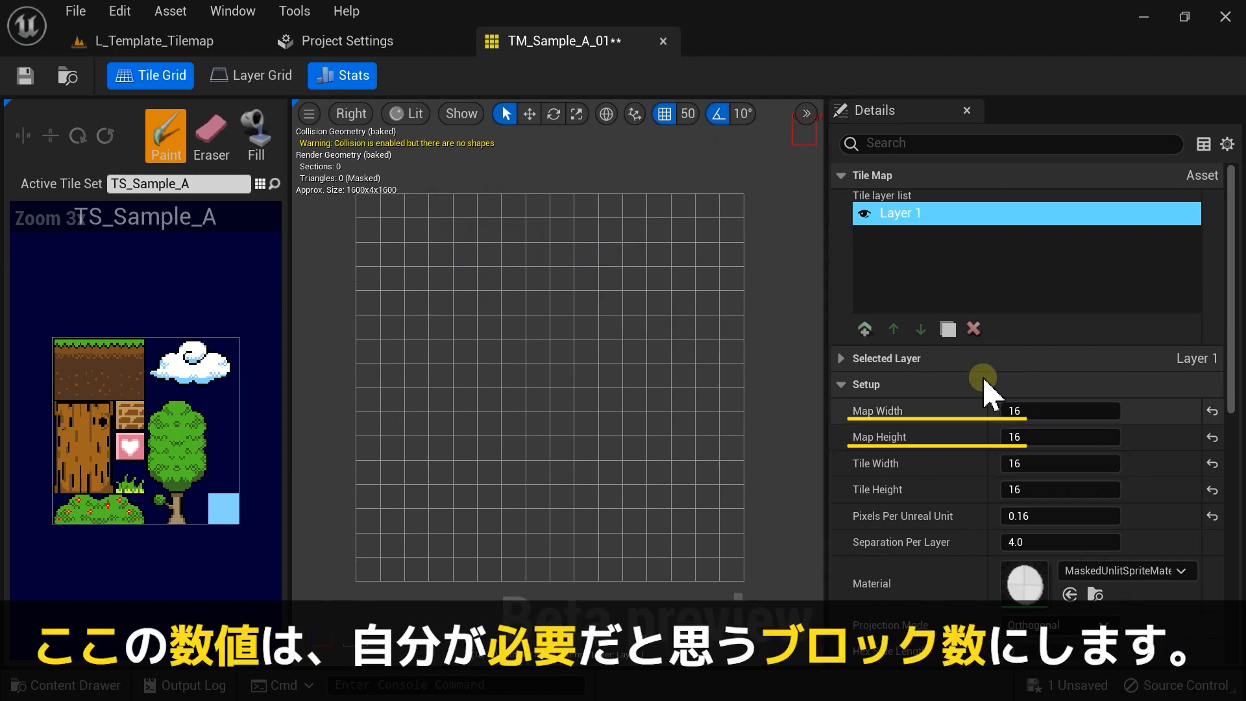
Step: Try a much larger tile map by setting Map Width and Map Height to 500
left_click(1032, 410)
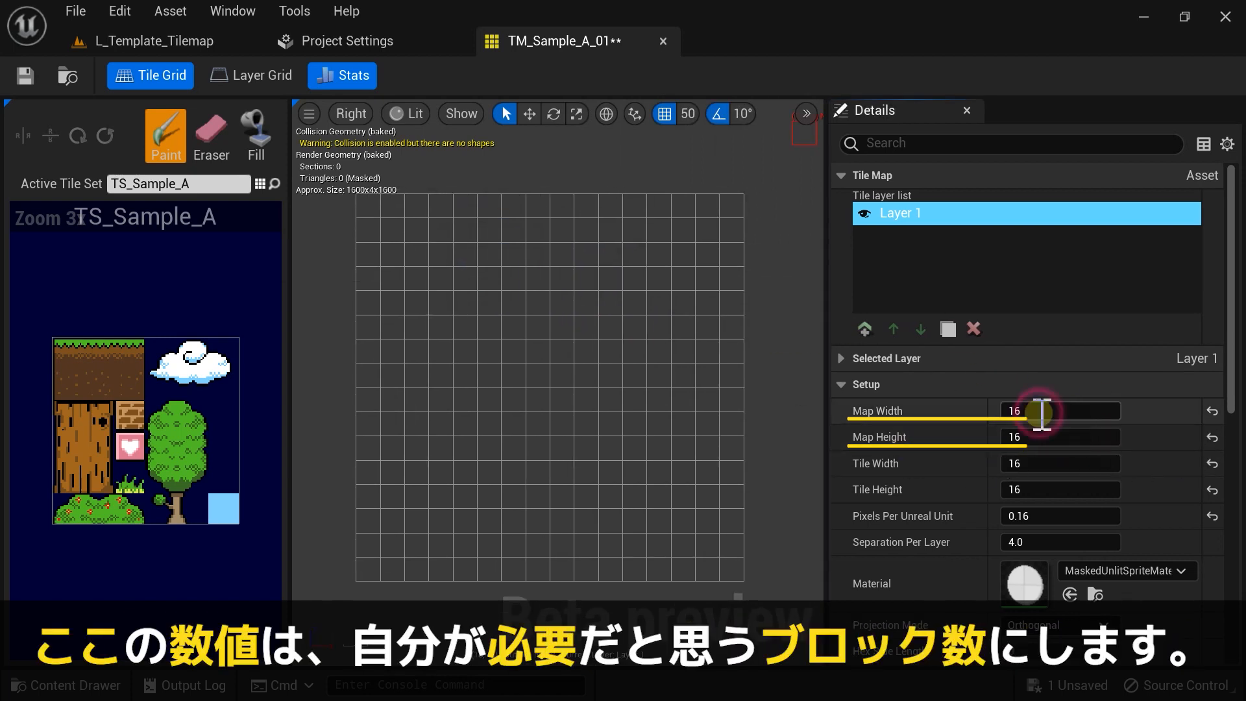
type("500")
key("Tab")
type("500")
key("Return")
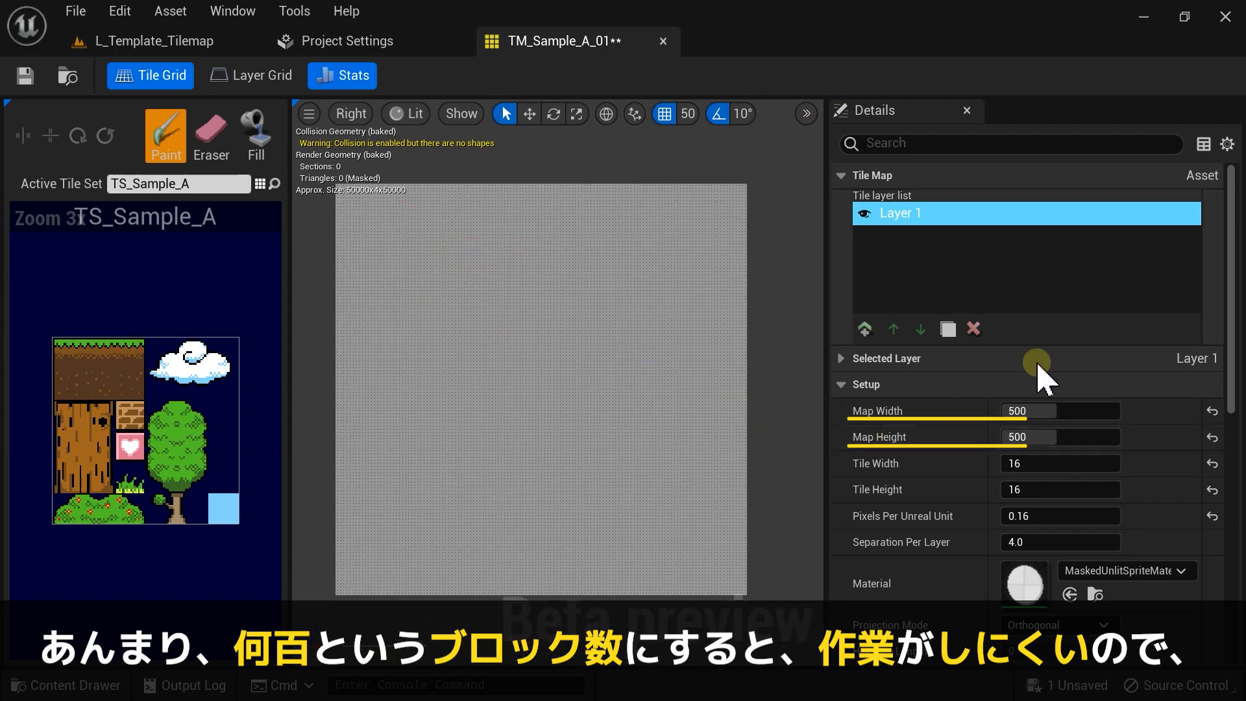
Step: Reduce the tile map's Map Width and Map Height to 50 each
left_click(1064, 410)
type("50")
key("Return")
left_click(1056, 436)
type("50")
key("Return")
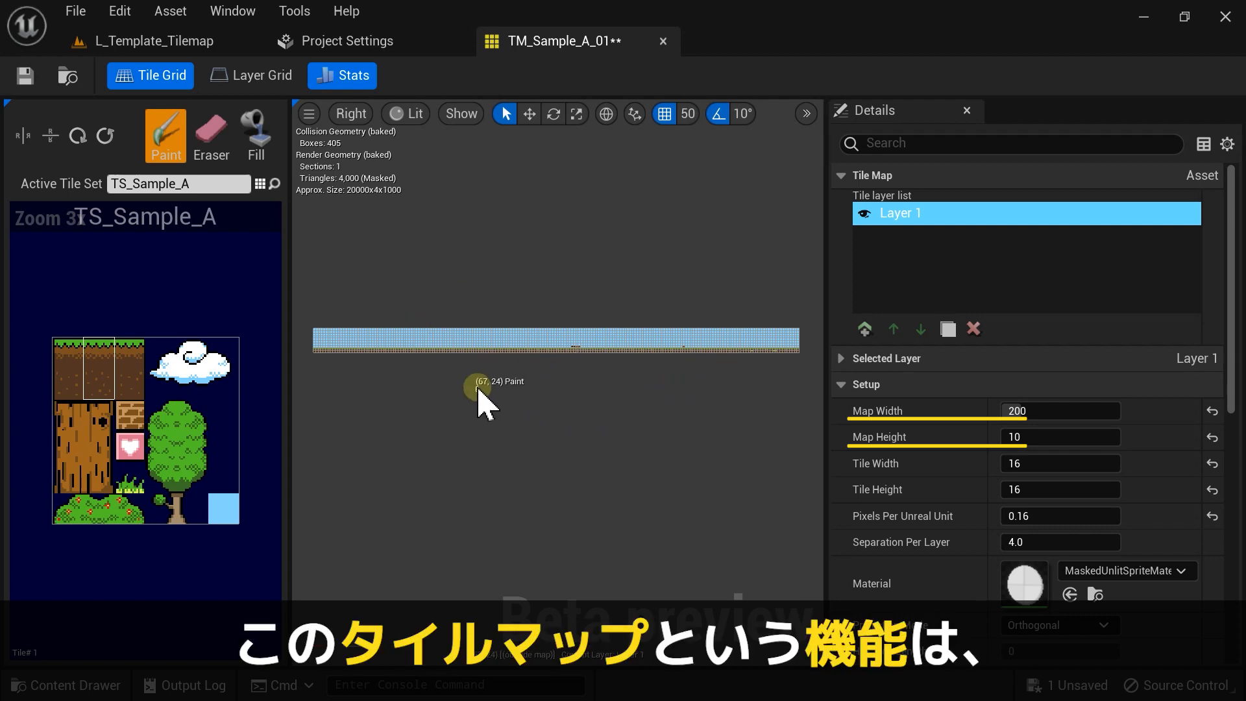
Step: Try Map Heights of 12 and 8 on the painted 200-tile-wide map and set the height back to 10
right_click_drag(374, 334, 478, 338)
scroll(478, 338, "up", 5)
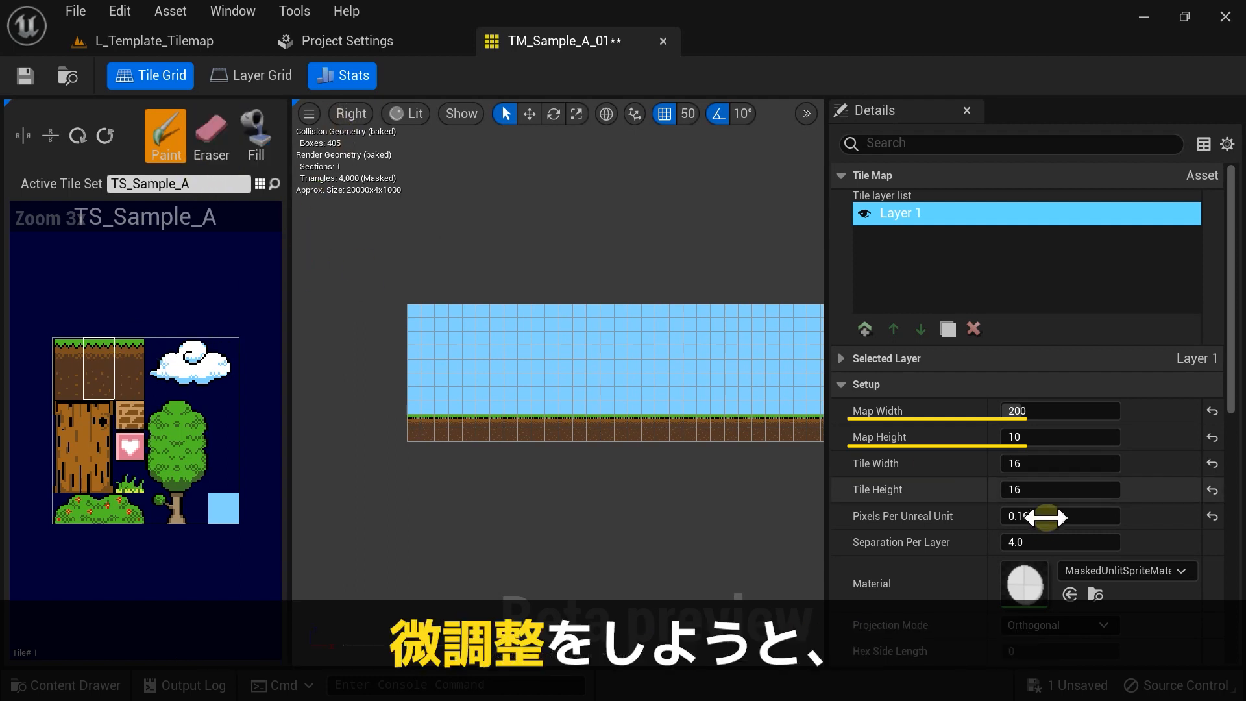
left_click(1033, 414)
left_click(1072, 430)
type("12")
key("Return")
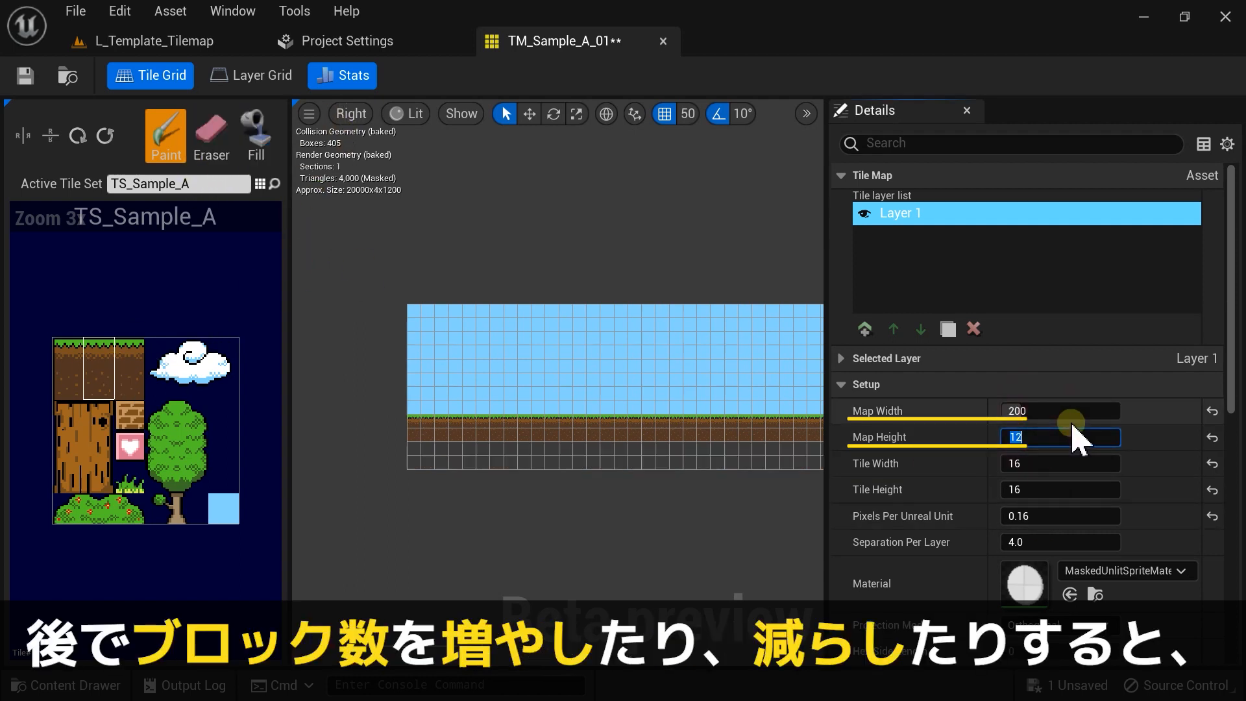
key("Return")
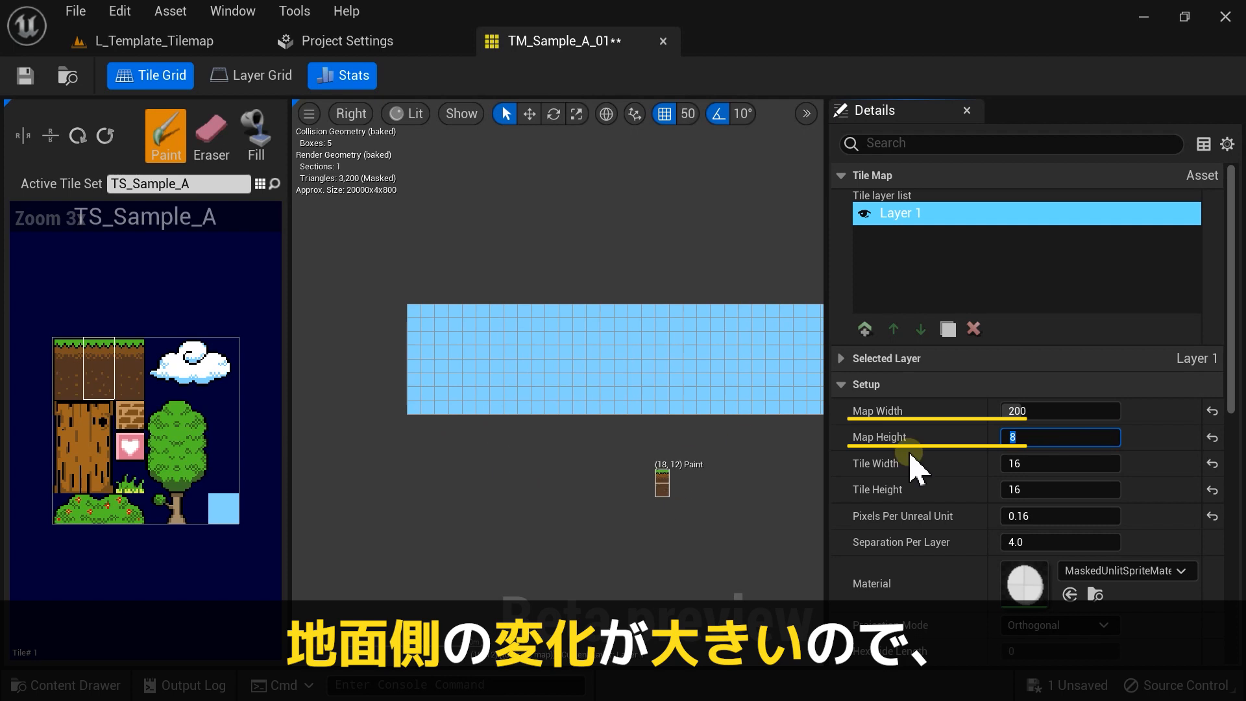
left_click(1035, 436)
key("Return")
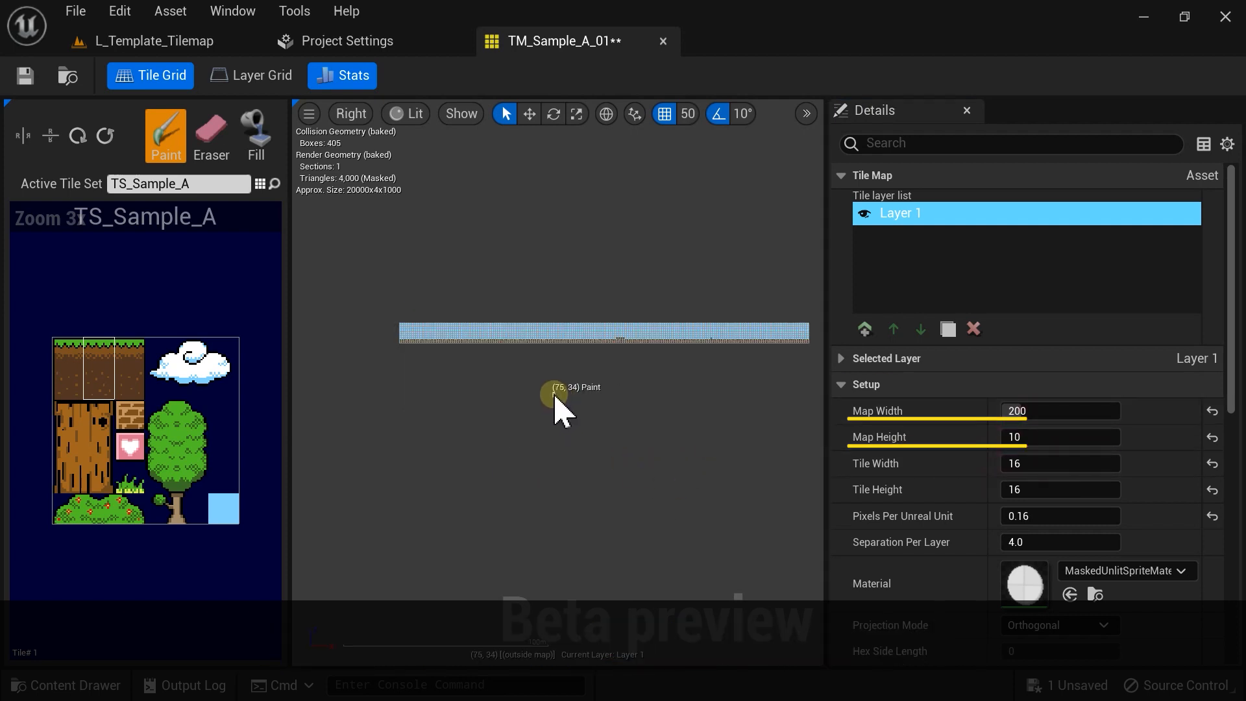
Step: Try shortening the painted tile map by setting its Map Width to 50
left_click(1035, 410)
type("50")
key("Return")
scroll(565, 360, "up", 5)
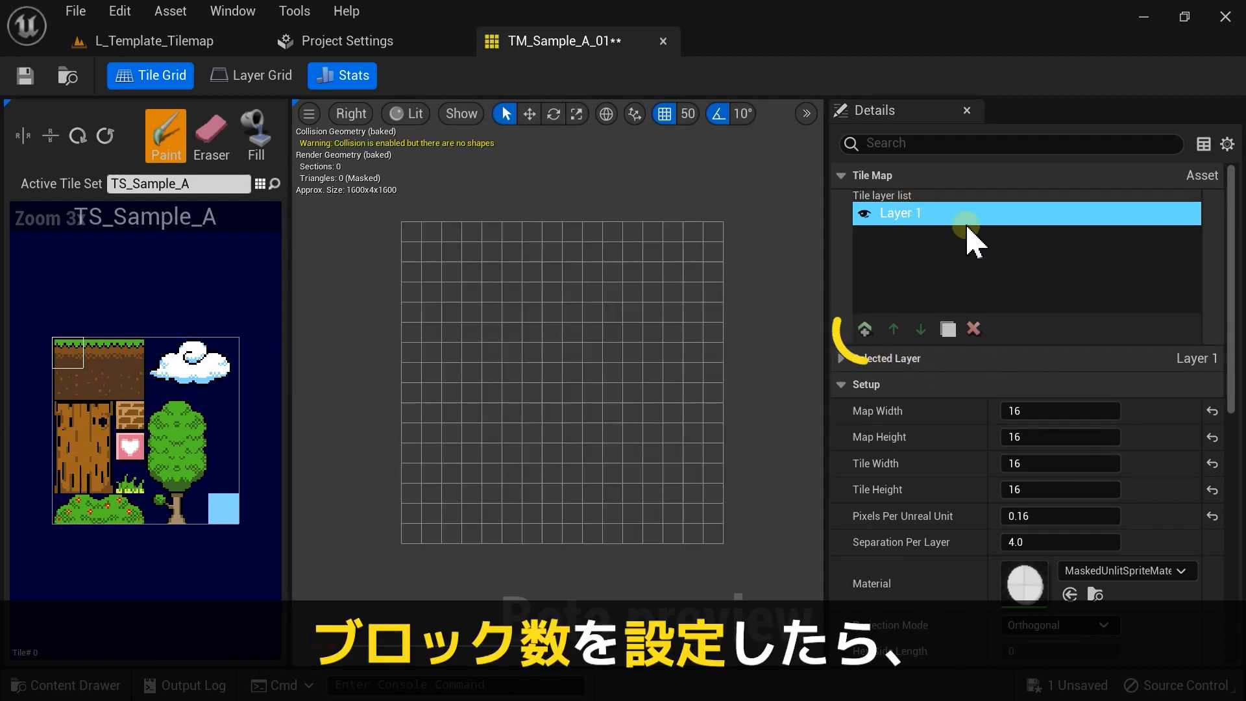
Step: Add two layers to the 16 by 16 tile map and rename Layer 1 as 01_Sky
left_click(864, 329)
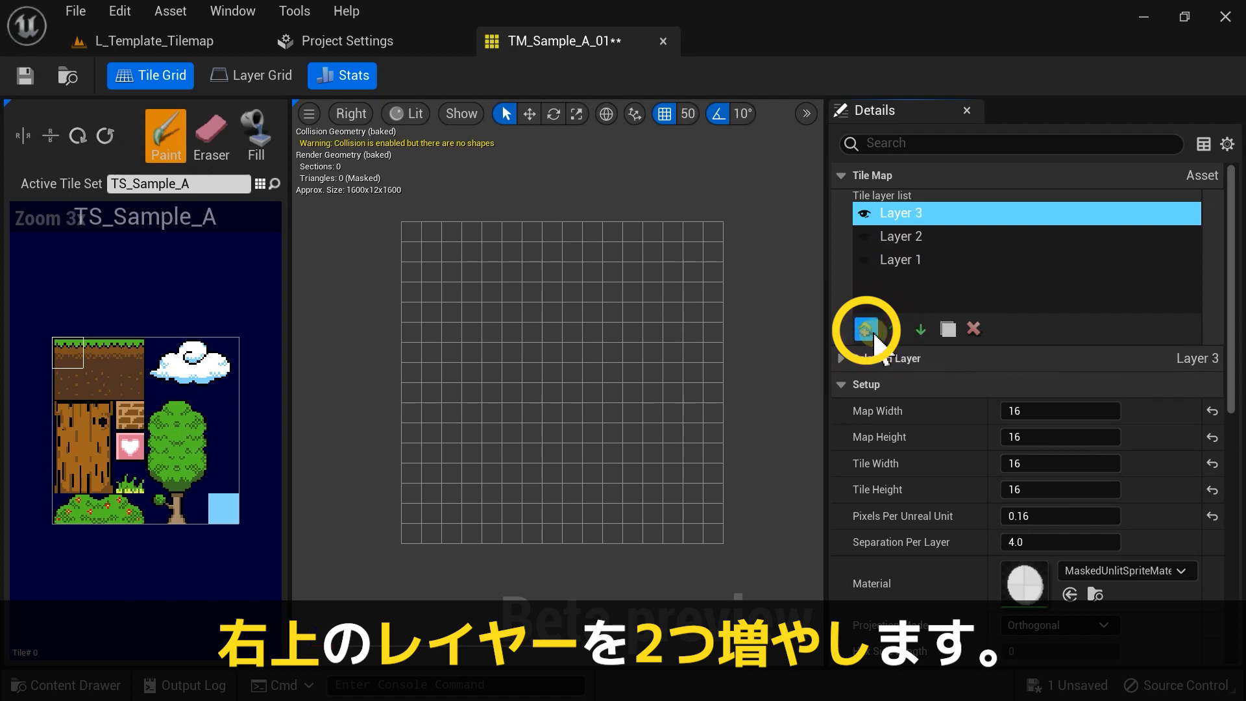
left_click(915, 261)
right_click(916, 262)
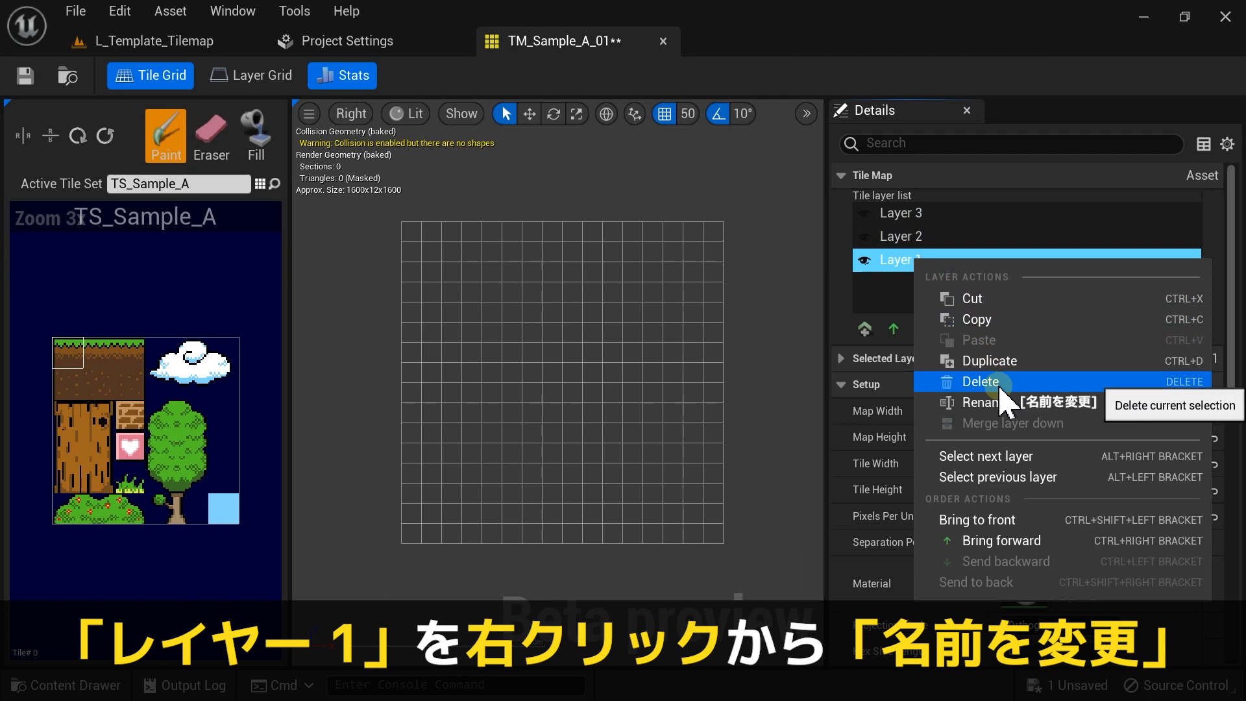
left_click(1037, 401)
type("01_Sky")
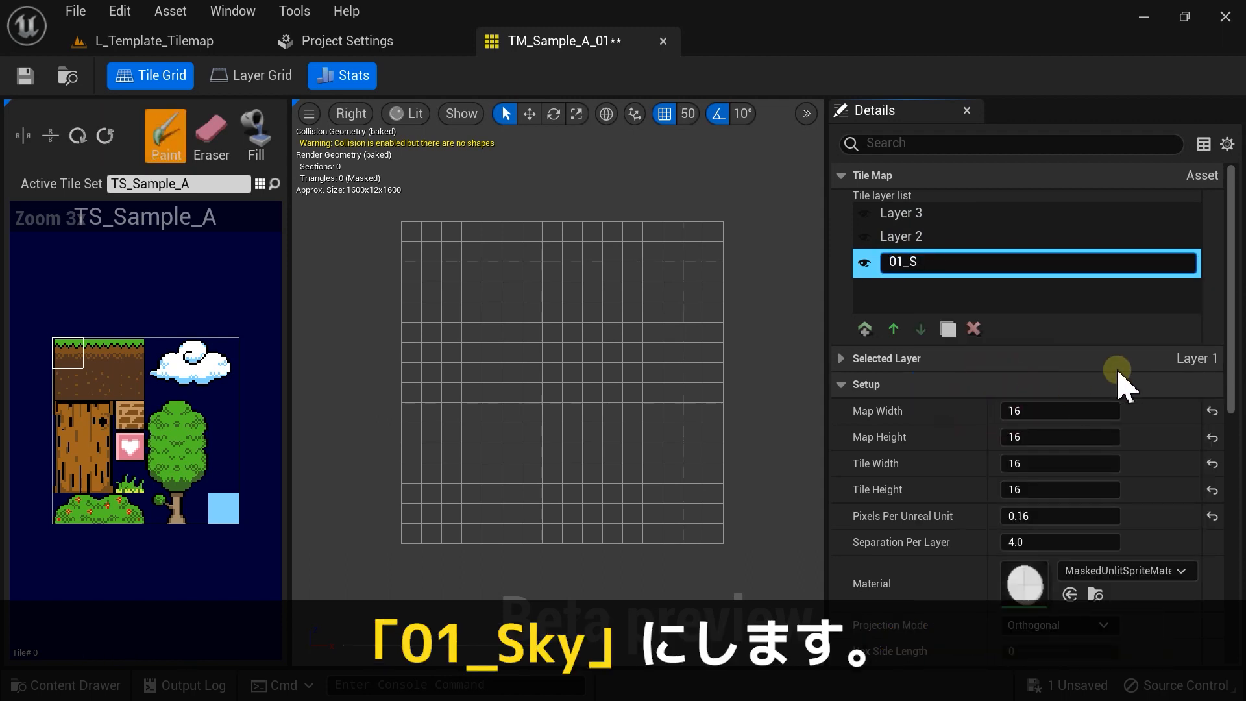
key("Return")
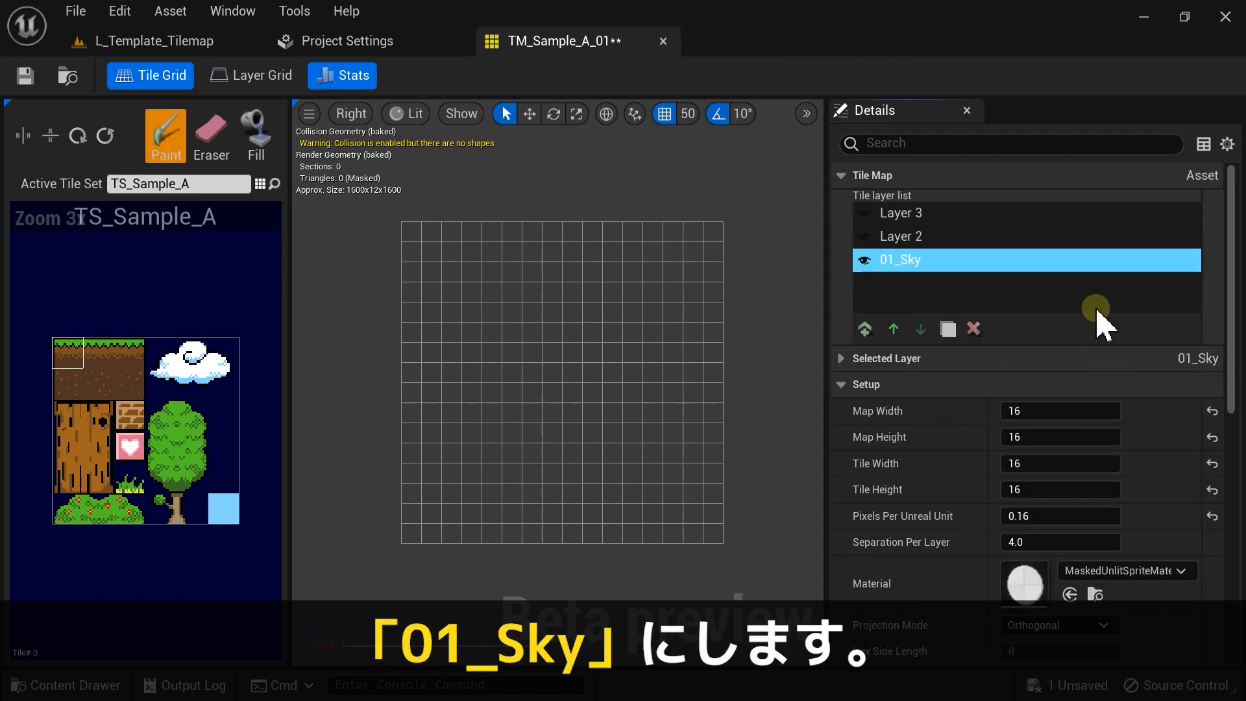
Step: Rename Layer 2 of the tile map as 02_Cloud
left_click(910, 237)
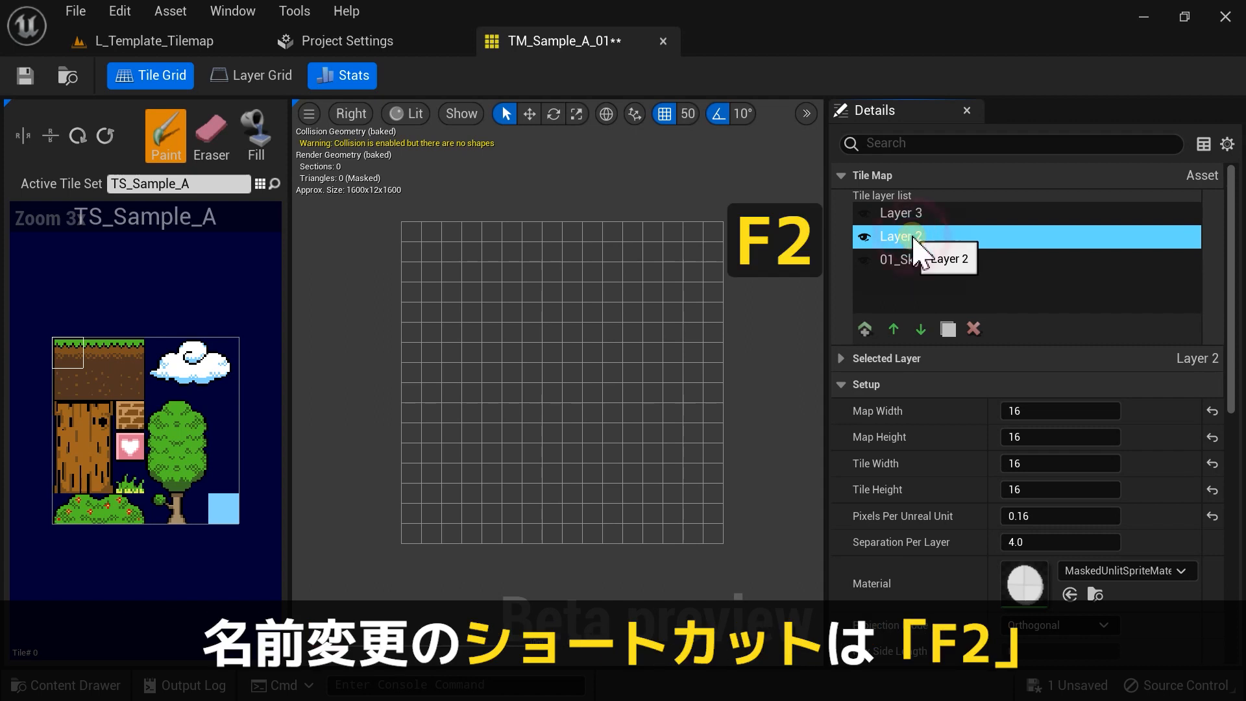
key("F2")
type("02_Cl")
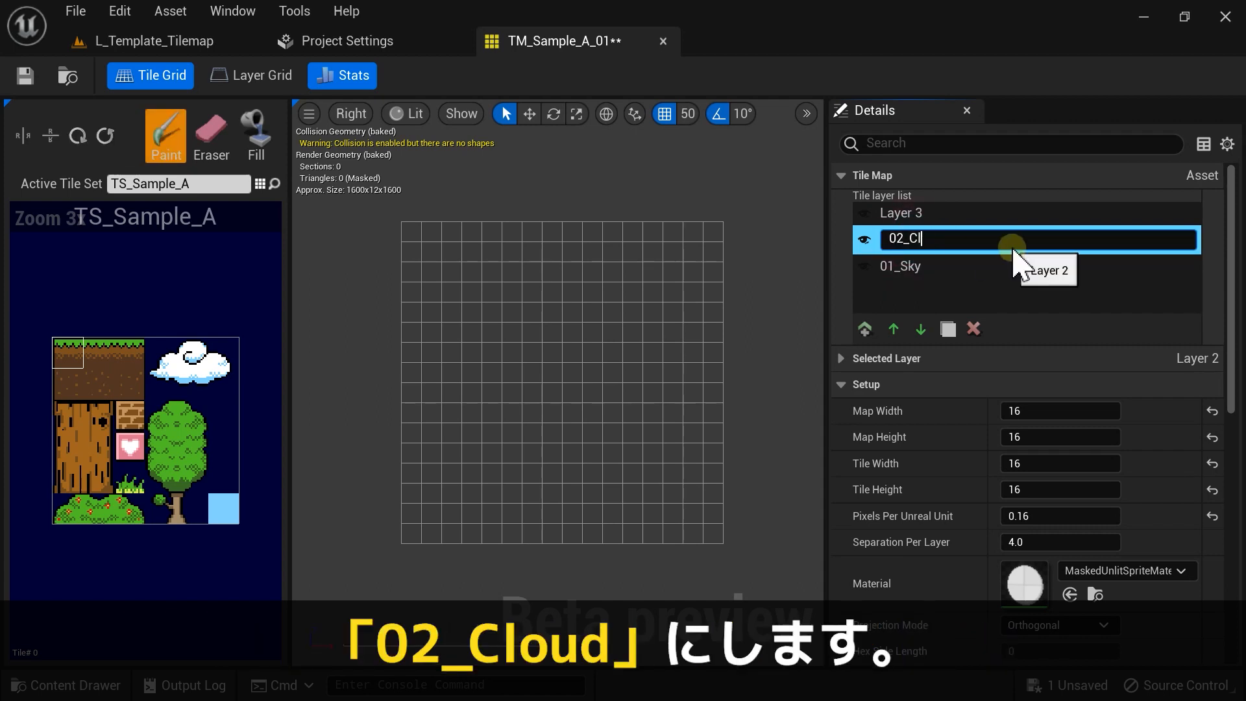
type("oud")
key("Return")
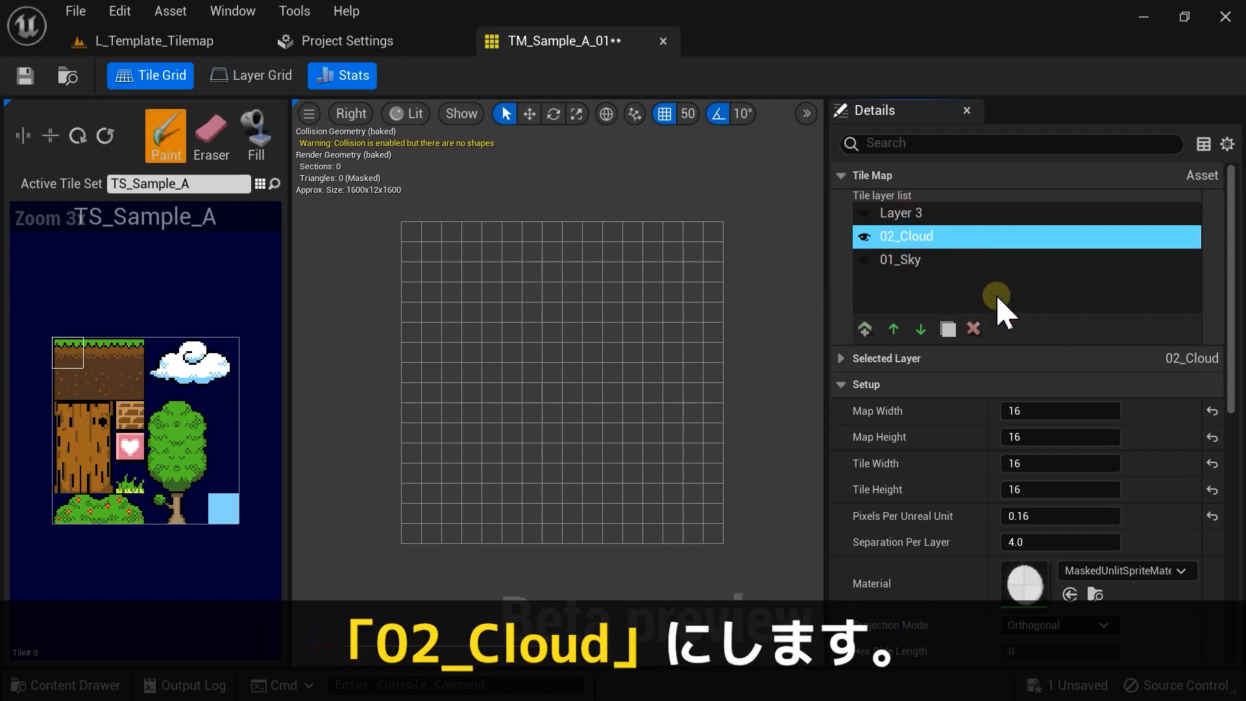
Step: Rename Layer 3 of the tile map as 03_Ground
left_click(915, 215)
left_click(917, 216)
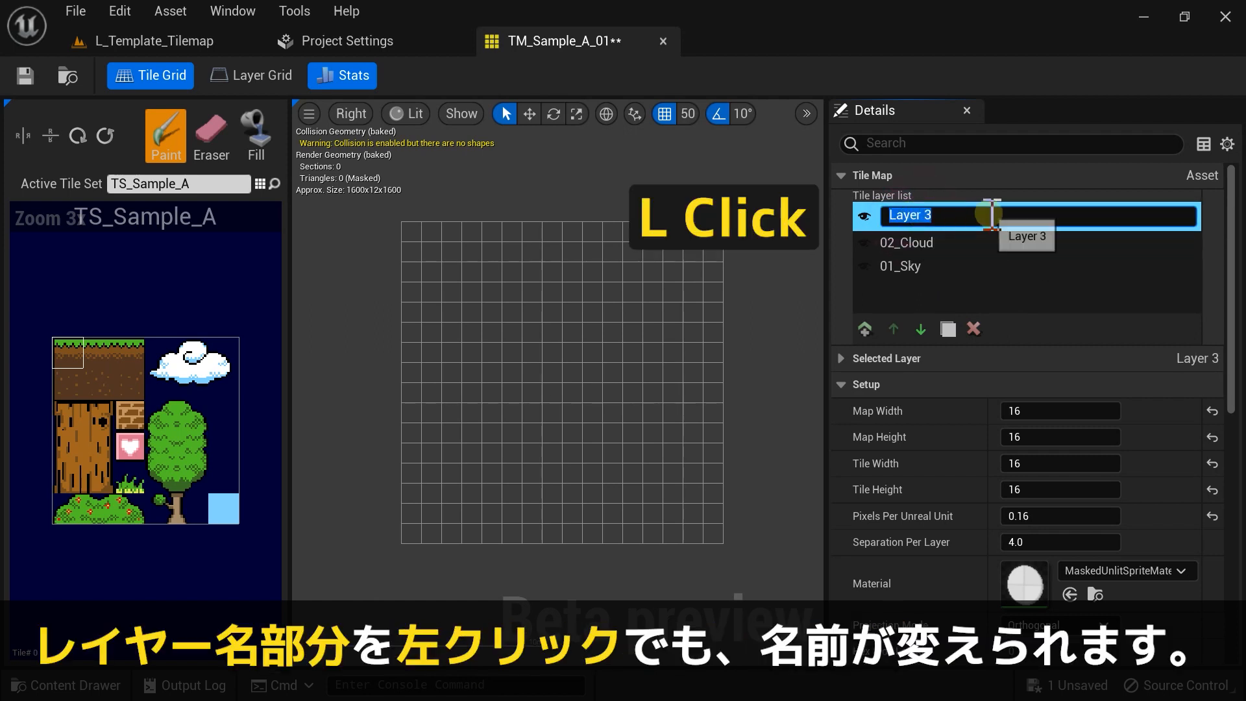
type("round")
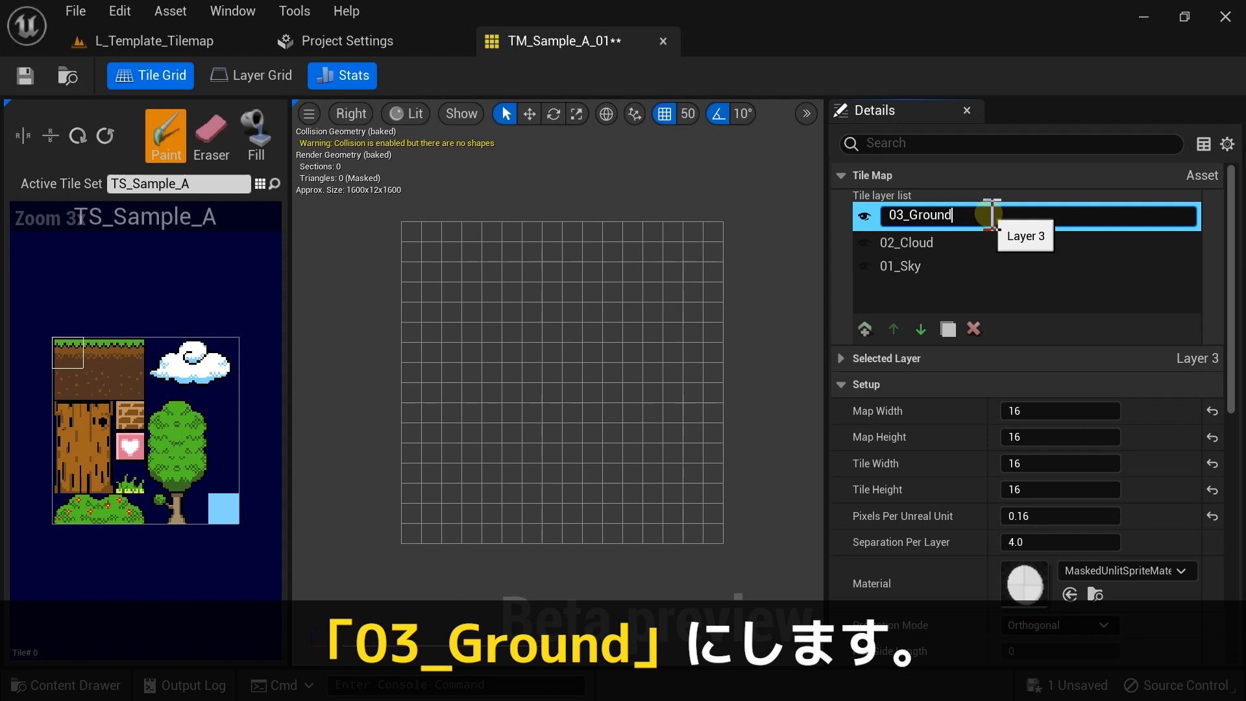
key("Return")
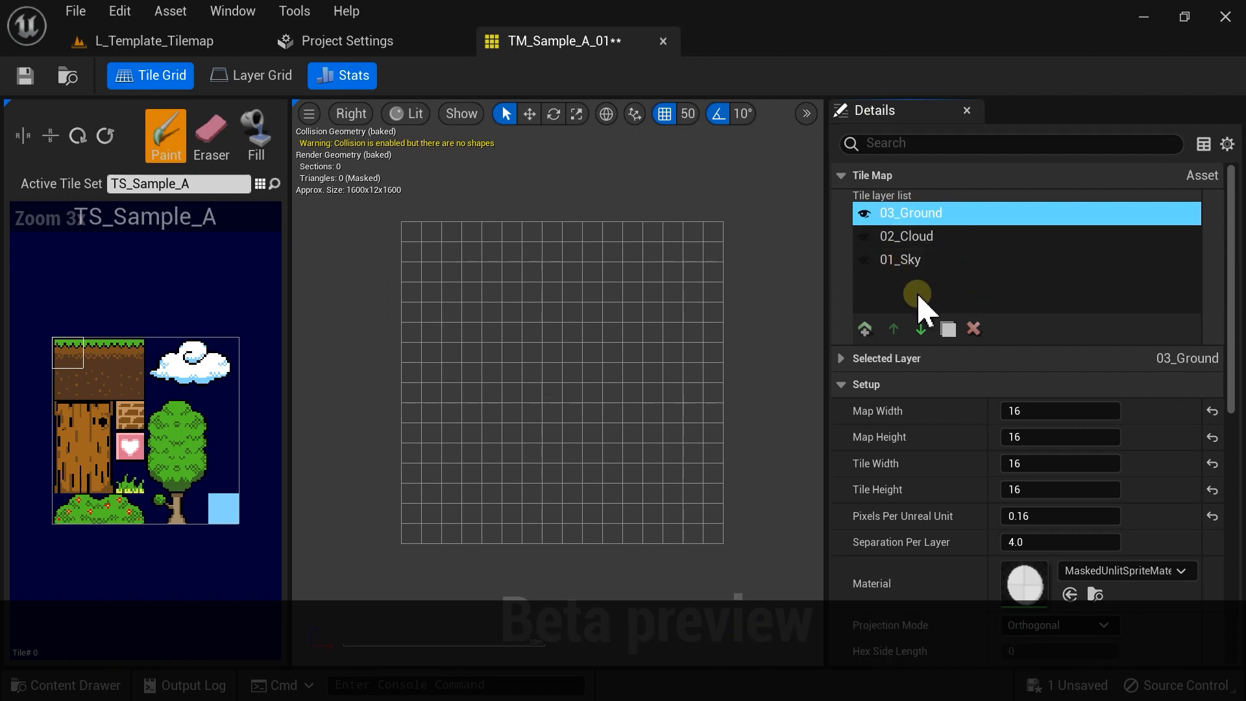
Step: Fill the entire 01_Sky layer with the light-blue tile
left_click(915, 261)
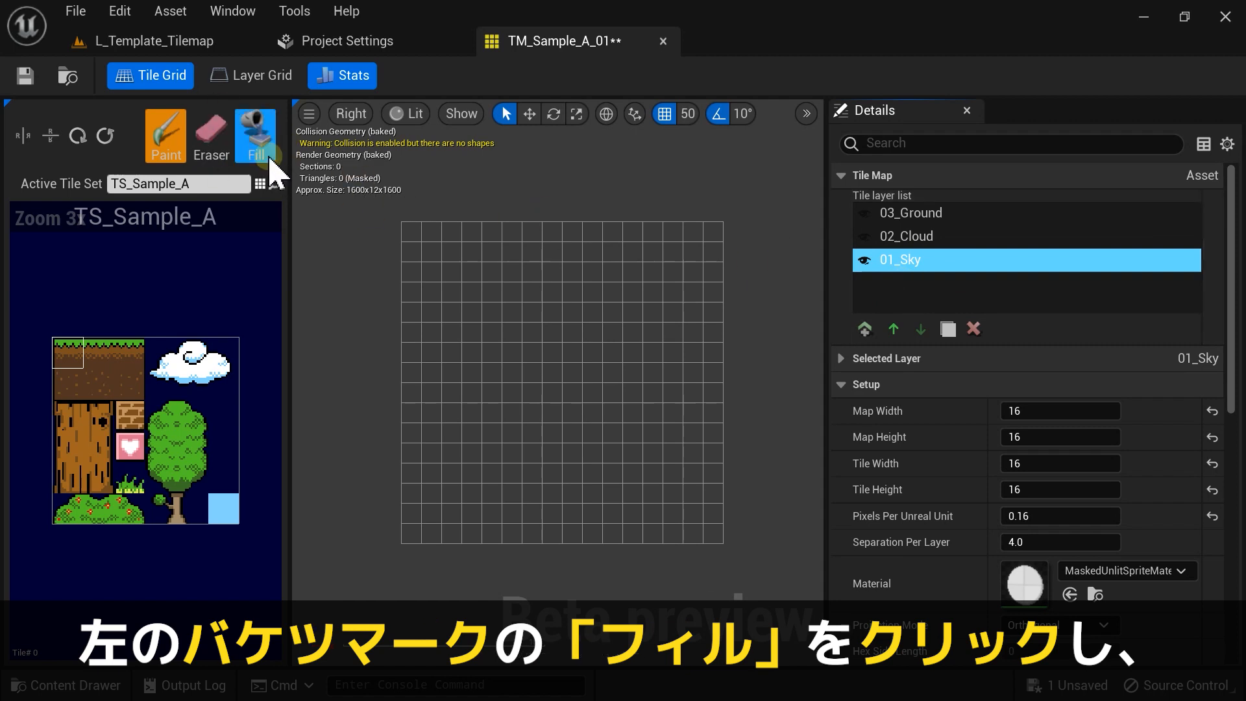
left_click(263, 122)
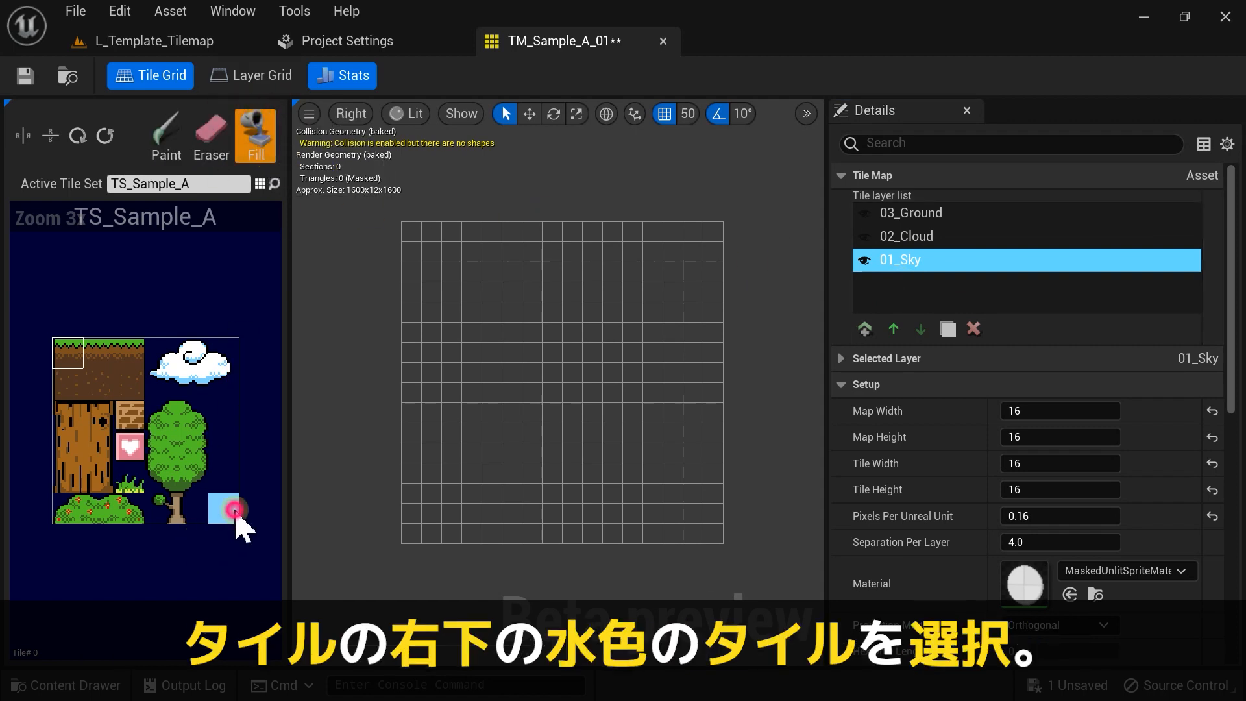
left_click(576, 354)
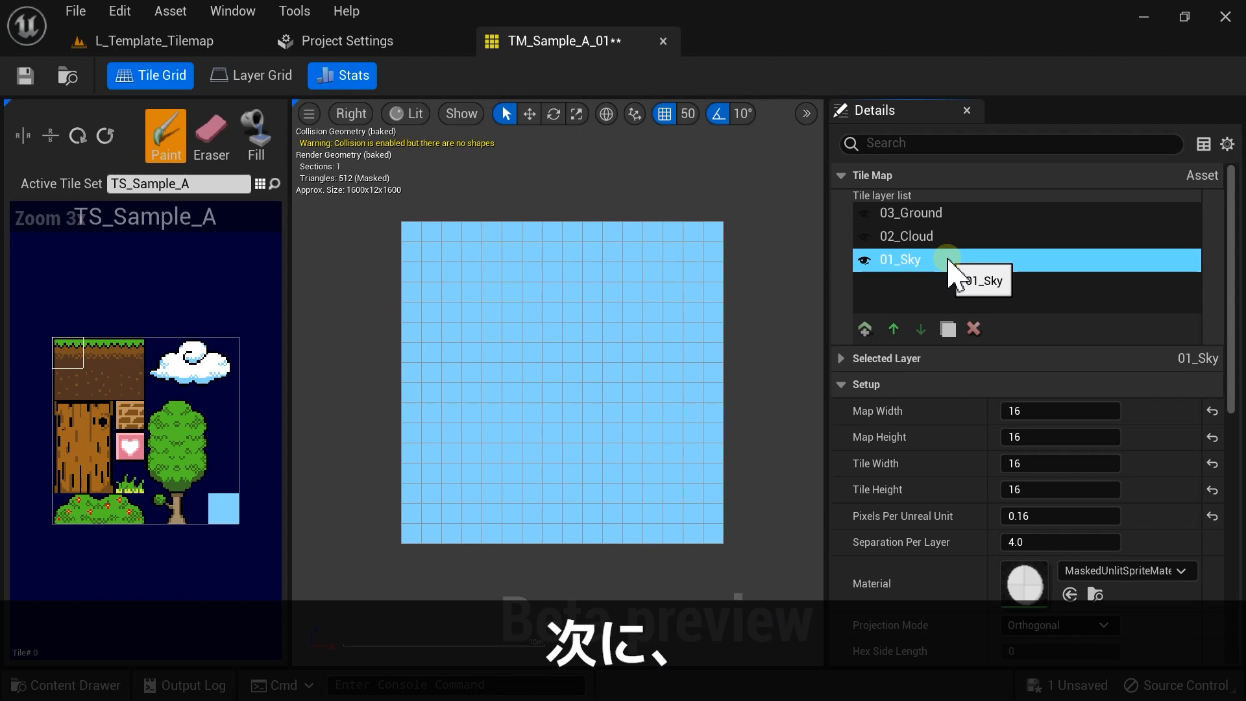
Step: Stamp the whole cloud on the 02_Cloud layer, once in the map's upper-left area and once near its right side
left_click(930, 237)
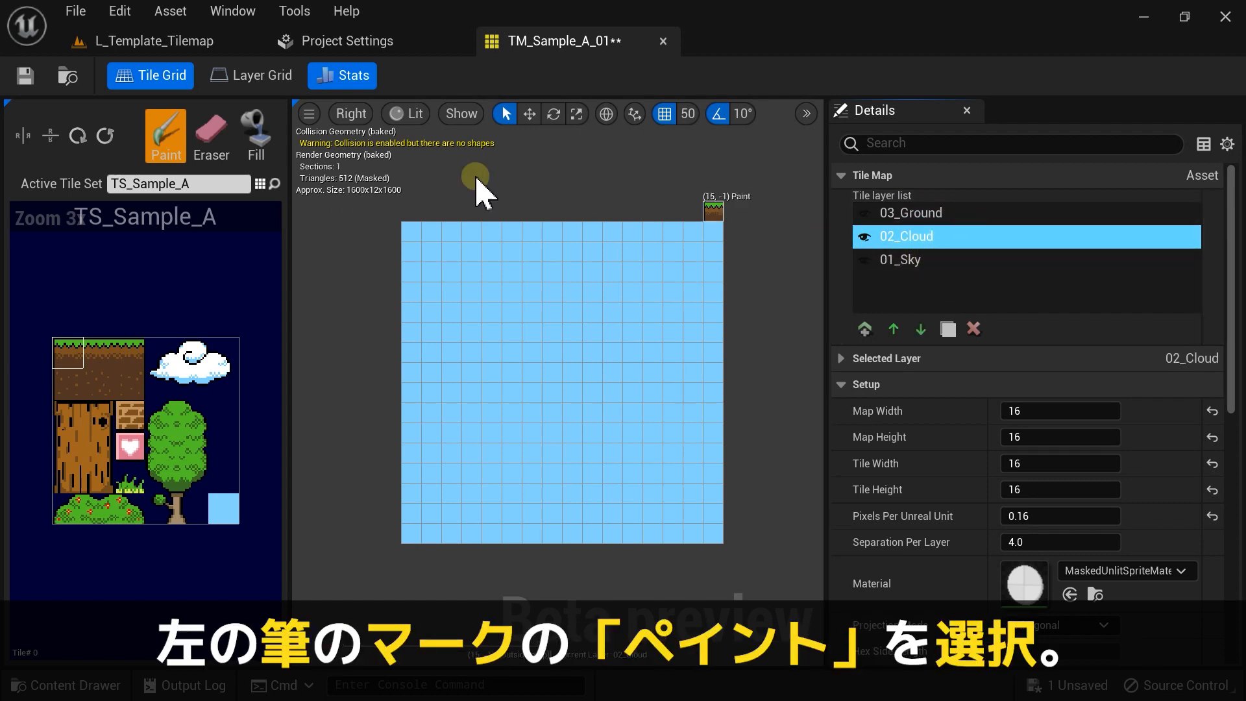
left_click(156, 128)
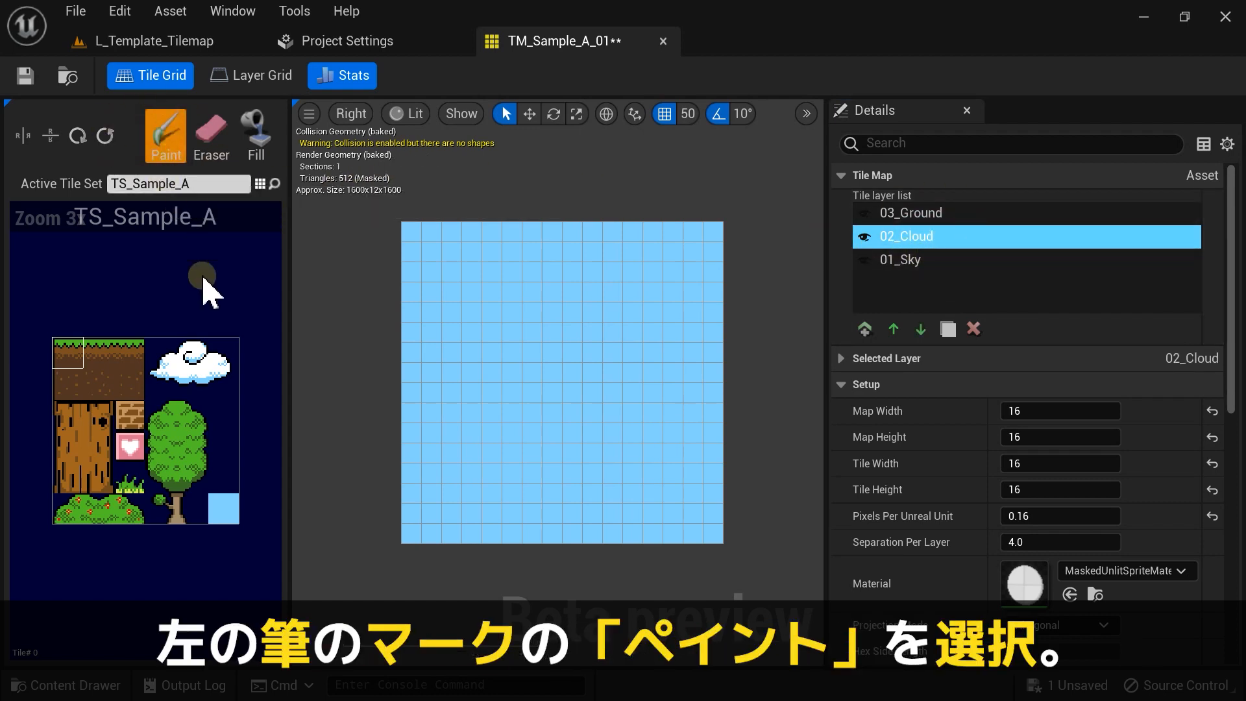
left_click_drag(221, 396, 222, 397)
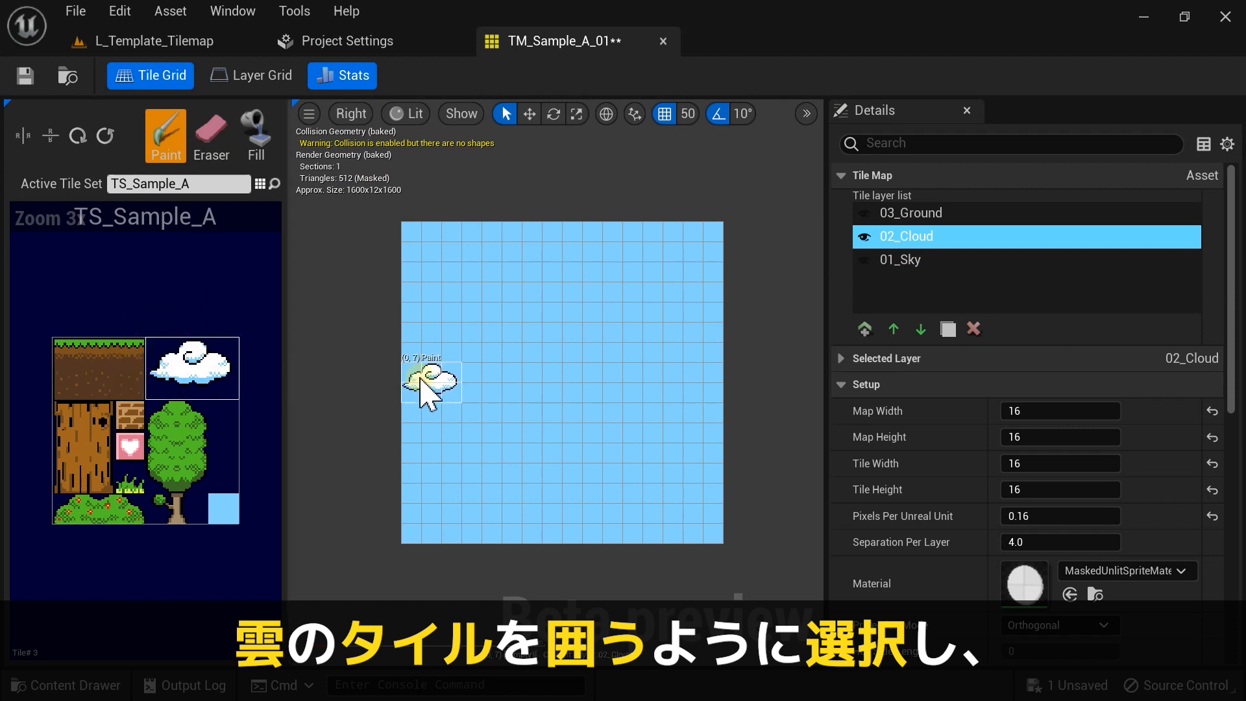
left_click(430, 295)
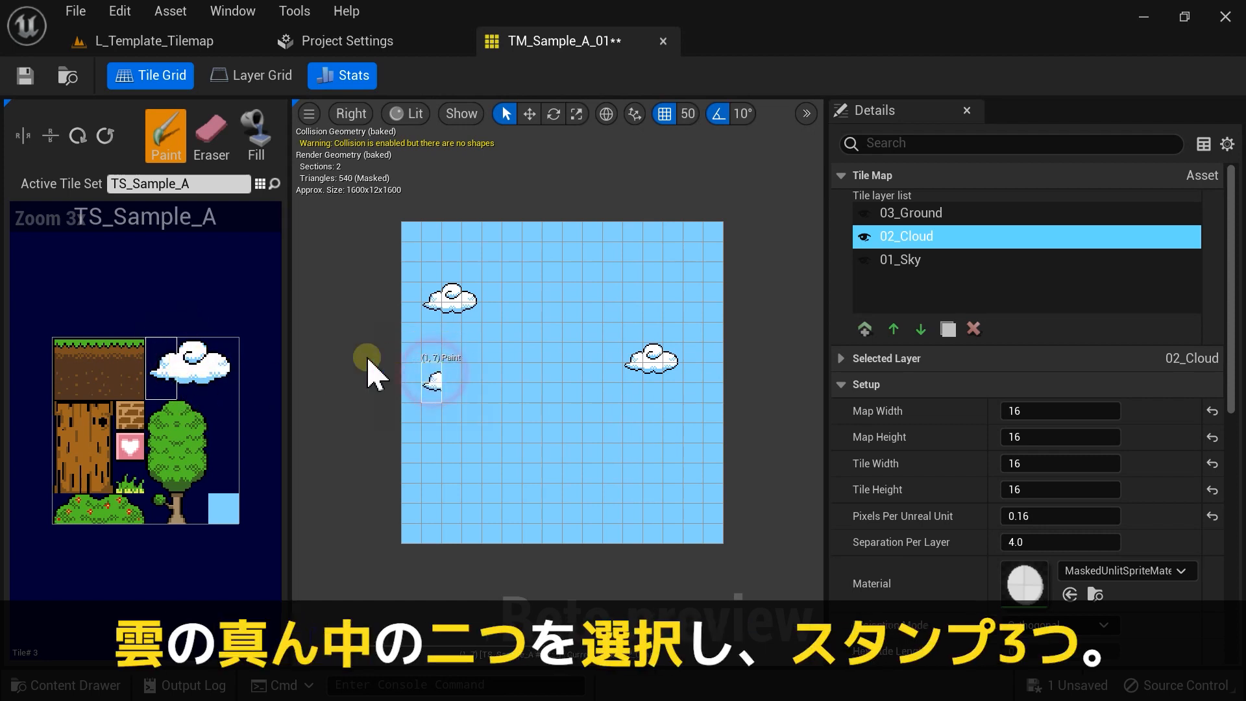
Step: Build a long cloud below the upper-left one by stamping the cloud's middle tiles three times and closing it with the right-end tiles
left_click_drag(212, 386, 214, 388)
left_click(474, 374)
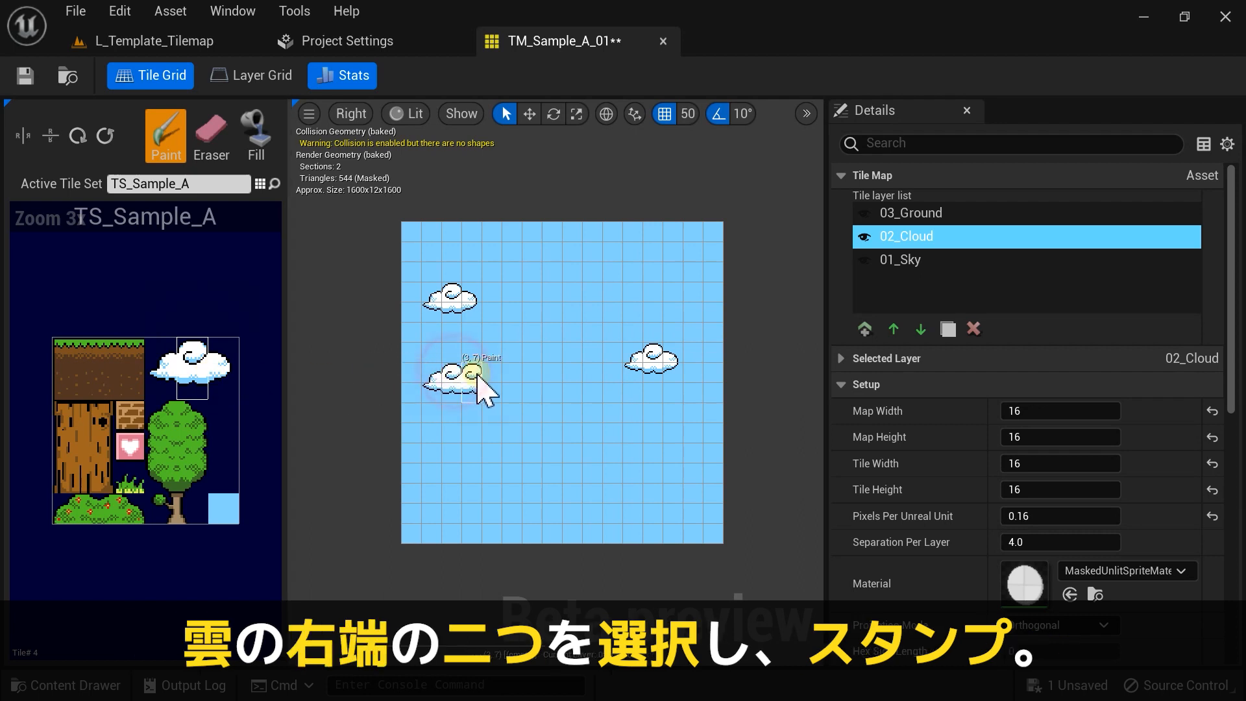
left_click(488, 375)
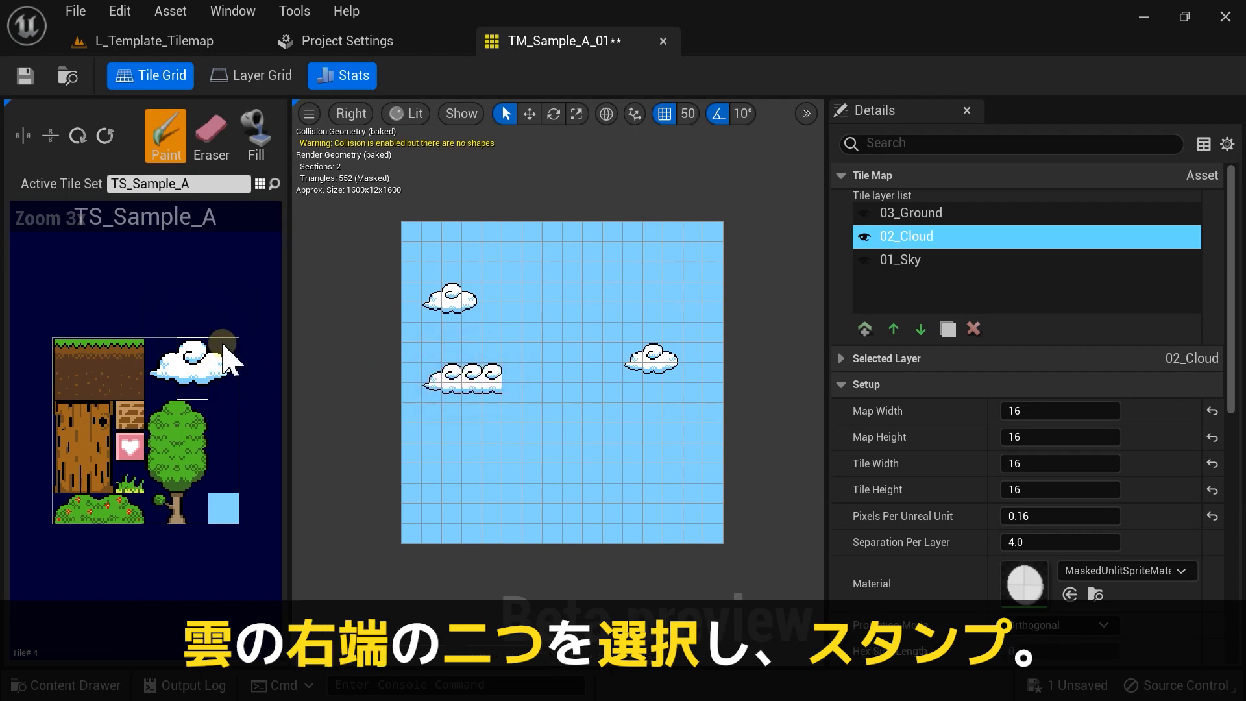
left_click(513, 374)
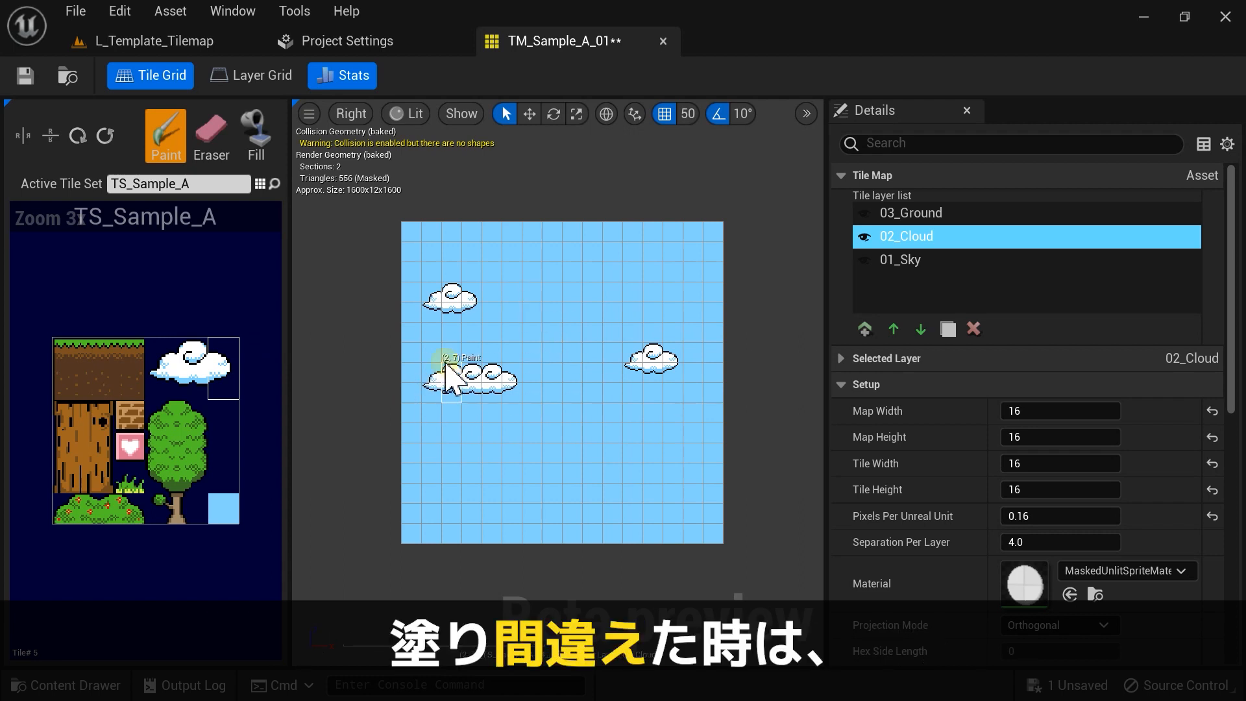
Step: Erase the small upper-left cloud and stamp it again two tiles farther right
left_click(211, 134)
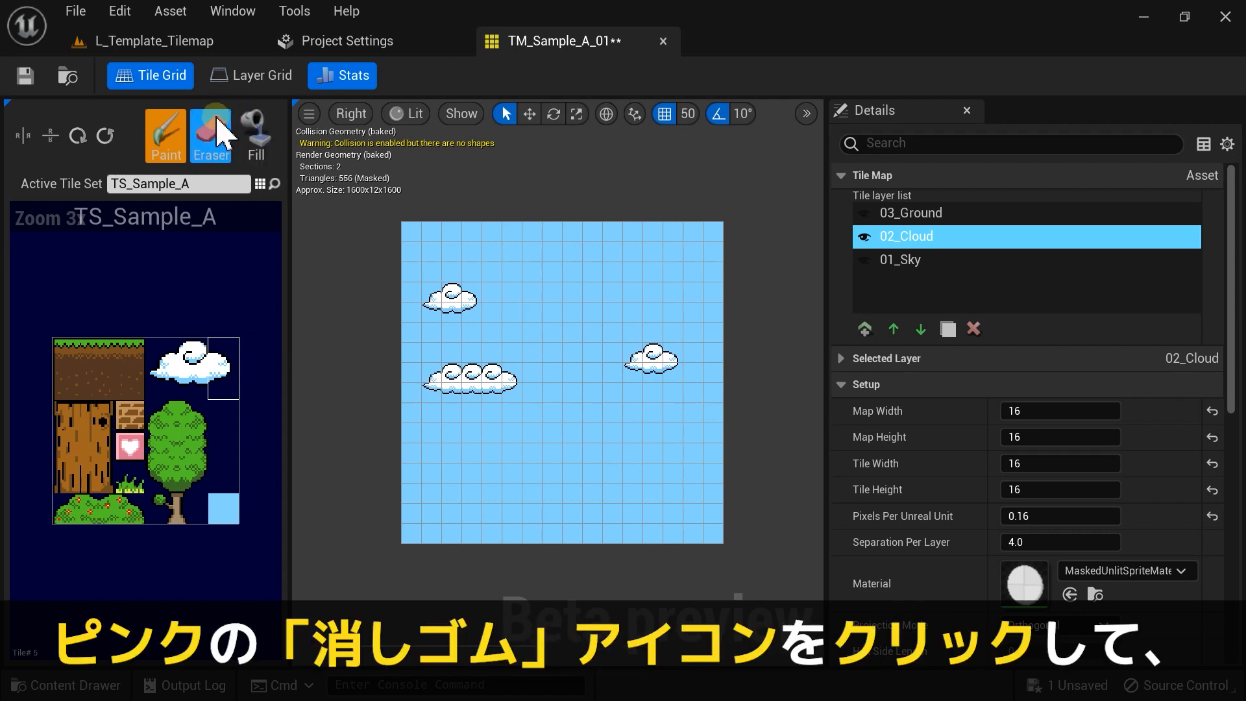
left_click(475, 304)
left_click(190, 356)
left_click(496, 304)
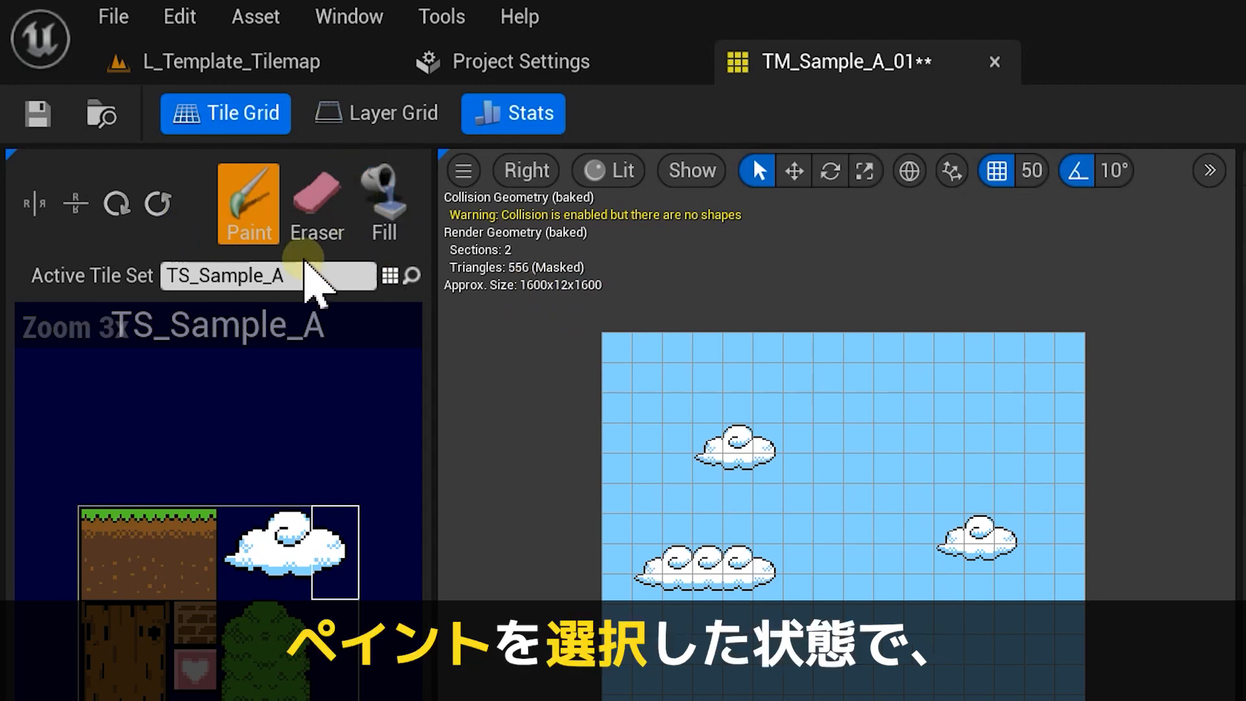
Step: Copy the long three-puff cloud from the map and stamp it in the upper-right area at tile (9, 2)
key("shift")
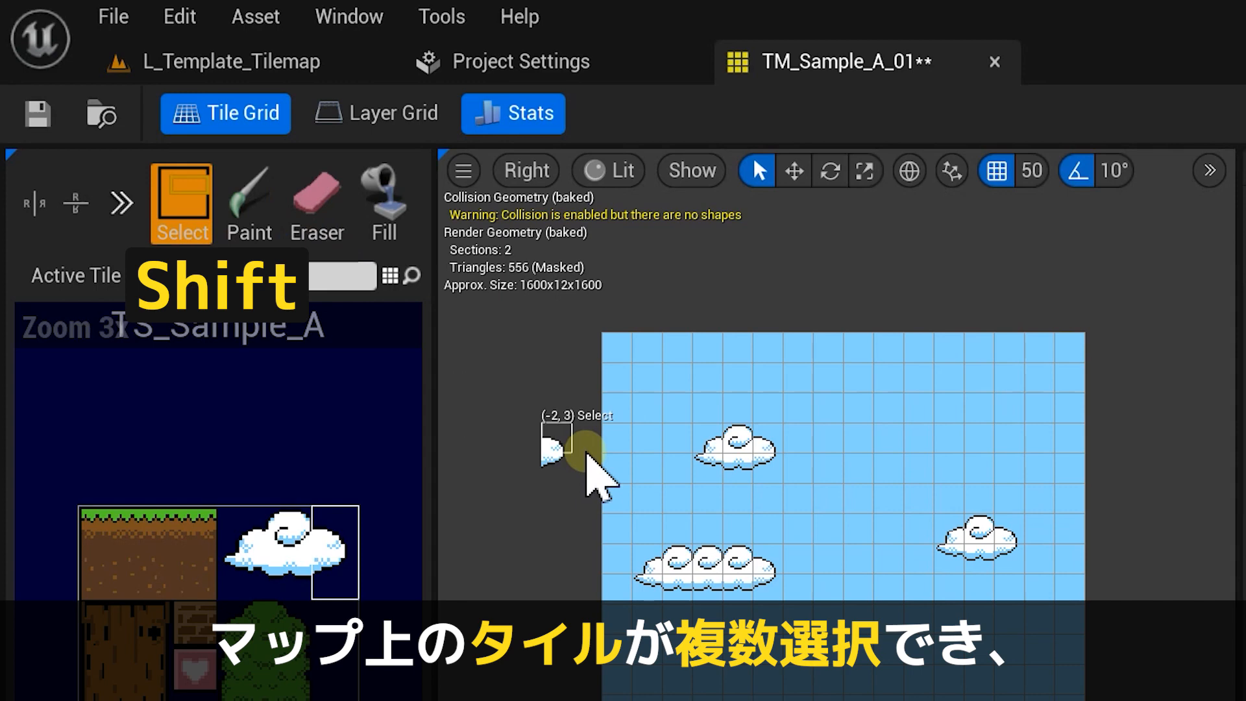
left_click_drag(648, 553, 778, 584, "shift")
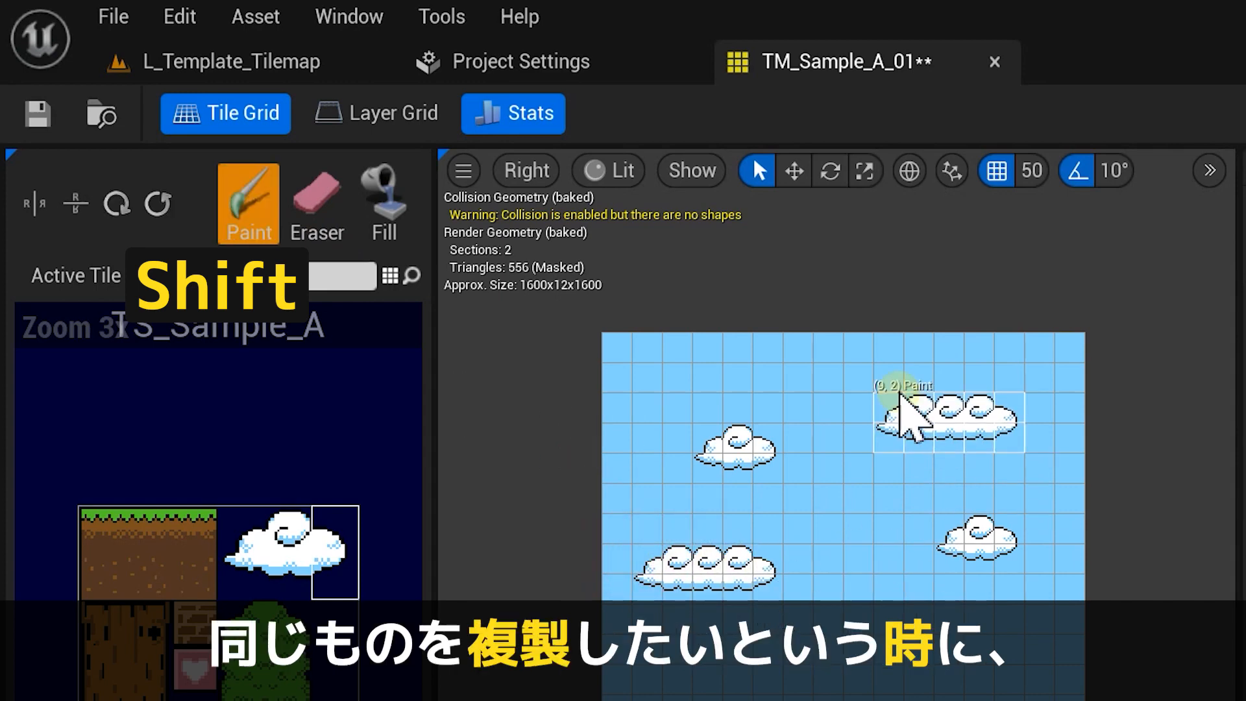
left_click(891, 412)
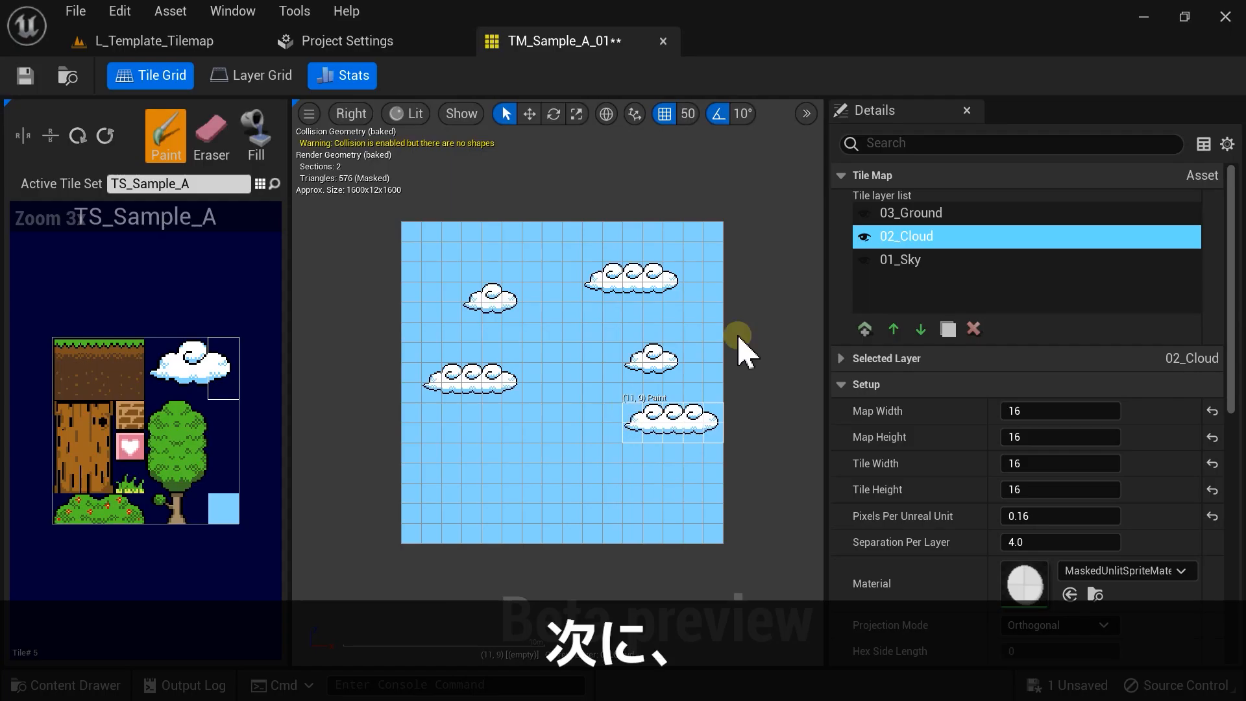
Step: Paint a grassy ground strip along the map's bottom on the 03_Ground layer, with one-tile steps at both ends
left_click(885, 212)
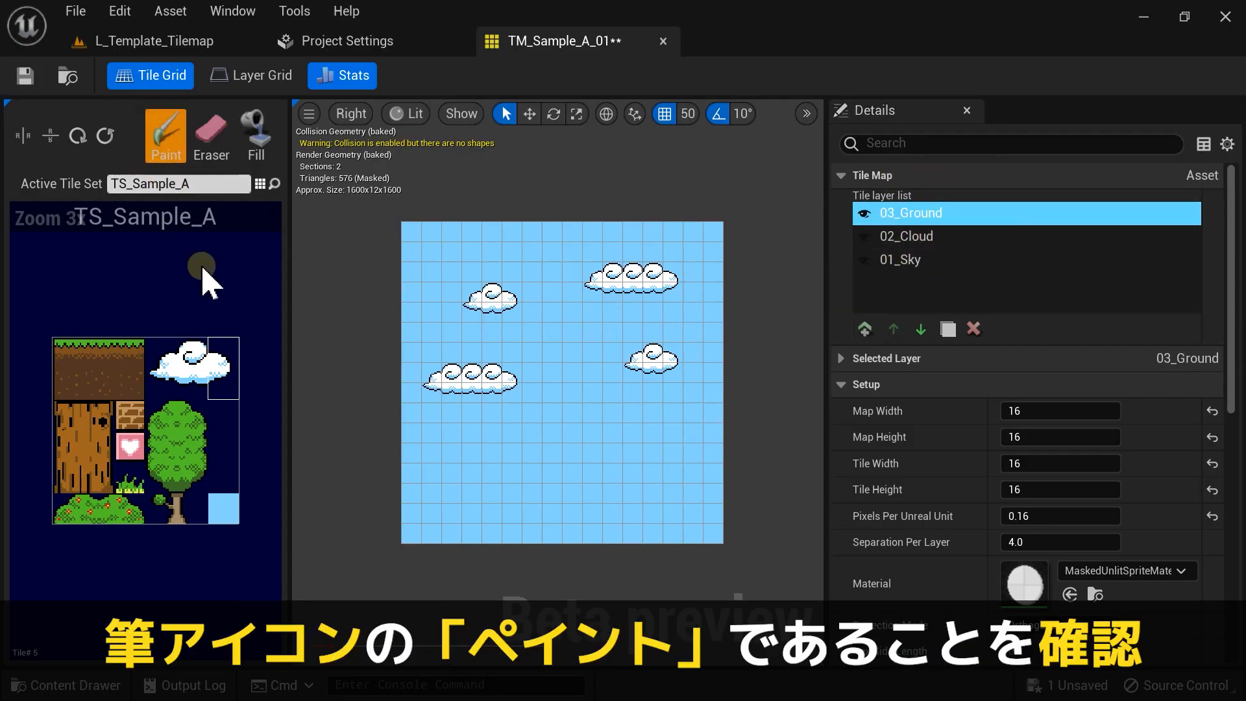
left_click(448, 517)
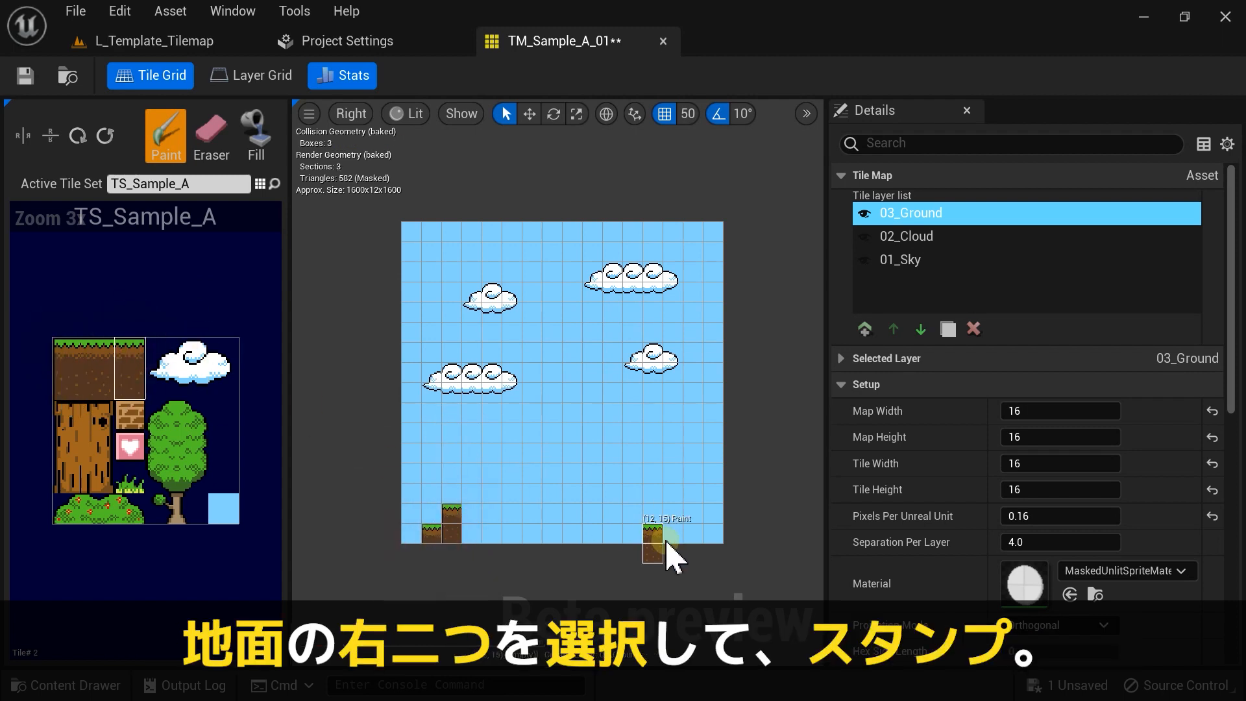
left_click(673, 514)
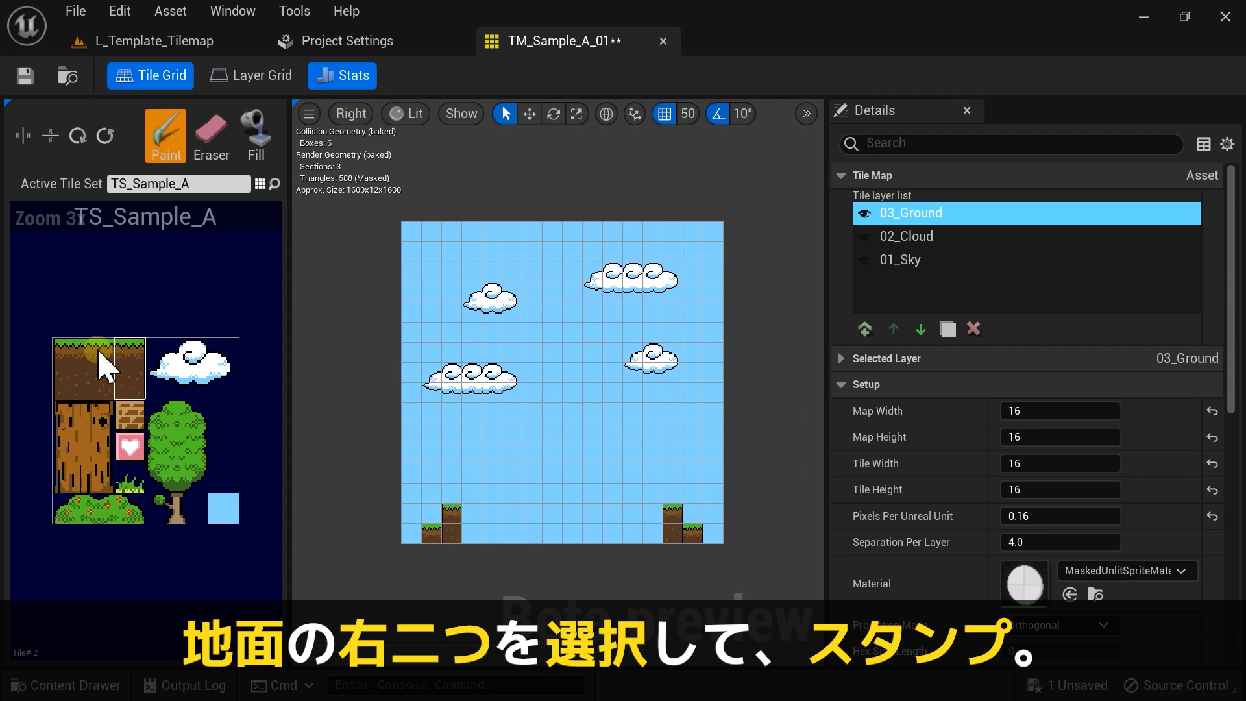
left_click_drag(86, 354, 90, 379)
left_click_drag(479, 514, 624, 520)
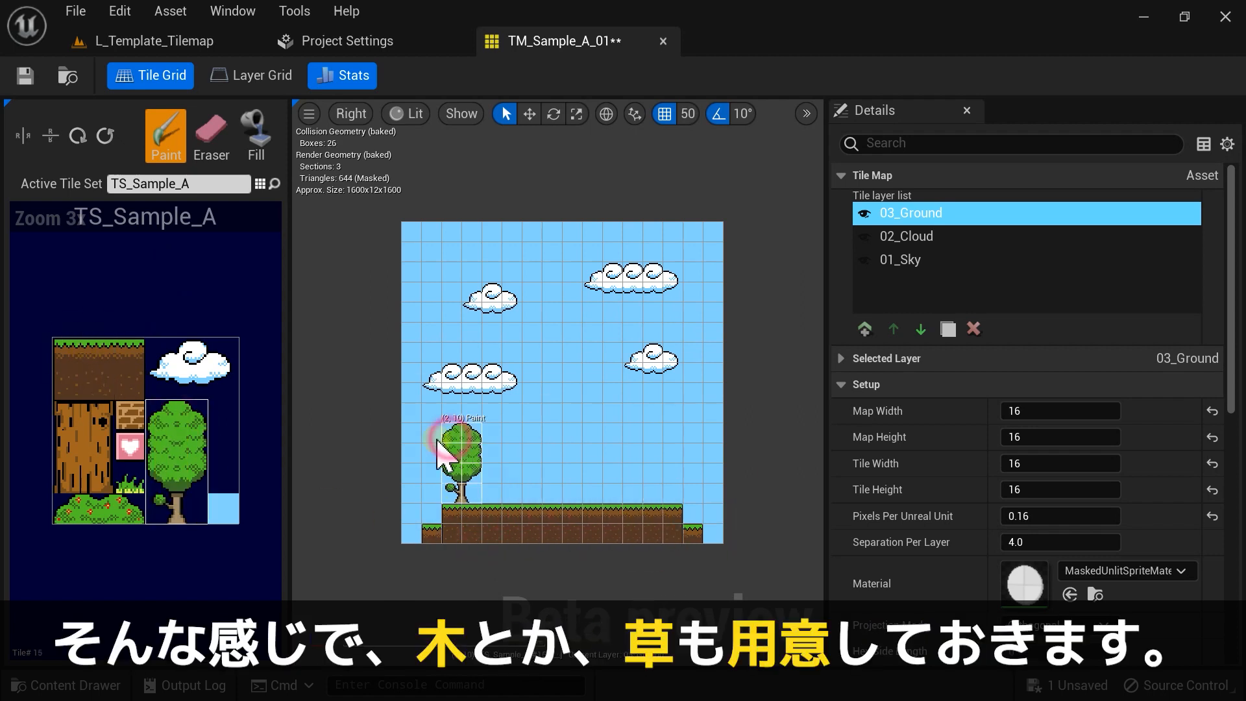
Step: Stamp the wooden stump on the ground's right end and erase its excess upper tiles, leaving it two tiles high
left_click_drag(69, 415, 101, 480)
left_click(663, 474)
left_click_drag(63, 442, 97, 418)
left_click(659, 480)
left_click(212, 136)
left_click_drag(671, 455, 653, 455)
Step: Paint a row of three brick blocks in front of the small cloud on the map's right side
left_click(166, 136)
left_click(130, 415)
left_click_drag(653, 372, 613, 372)
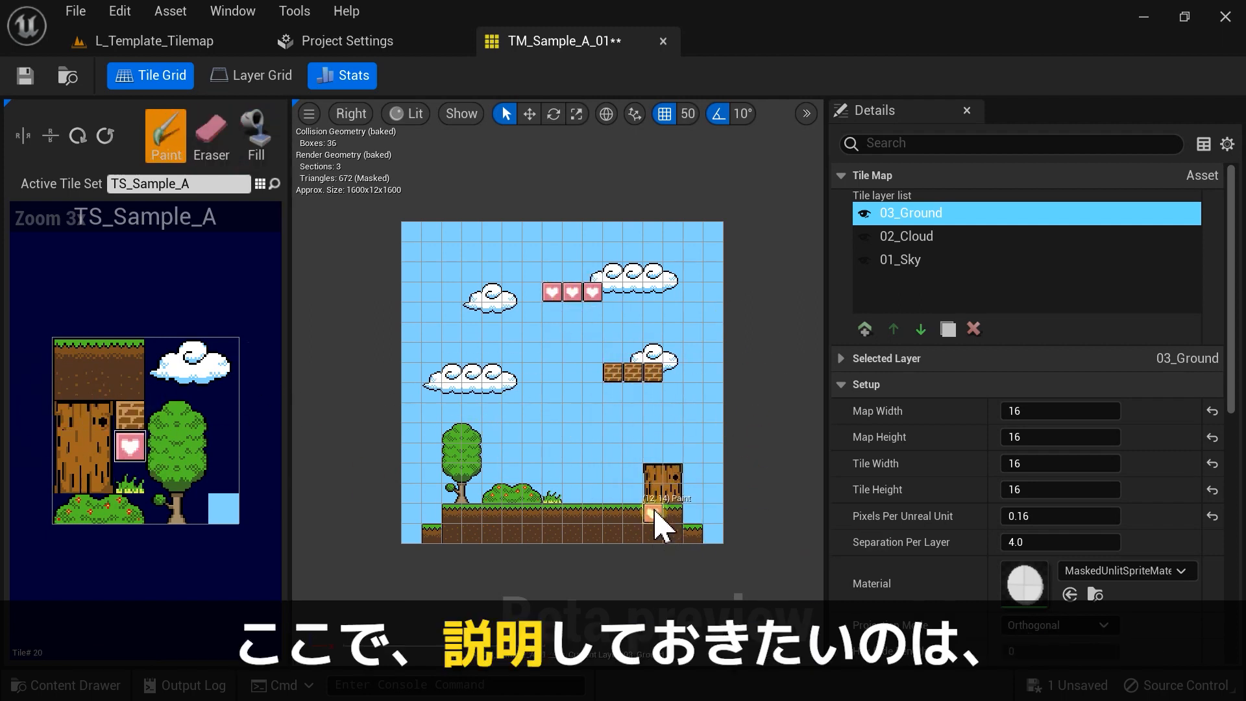
Step: Check the layer stacking by selecting each layer and toggling the visibility of 01_Sky and 03_Ground off and on
left_click(918, 261)
left_click(863, 260)
left_click(864, 259)
left_click(912, 237)
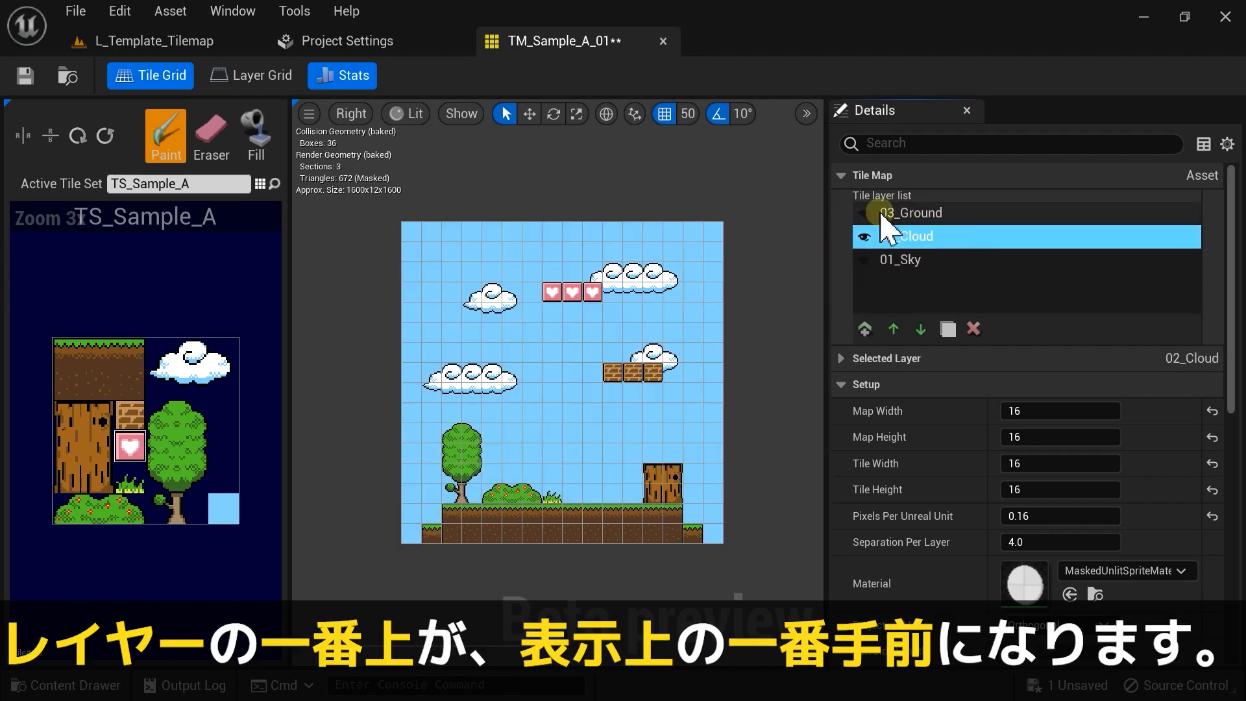
left_click(895, 216)
left_click(863, 213)
left_click(863, 213)
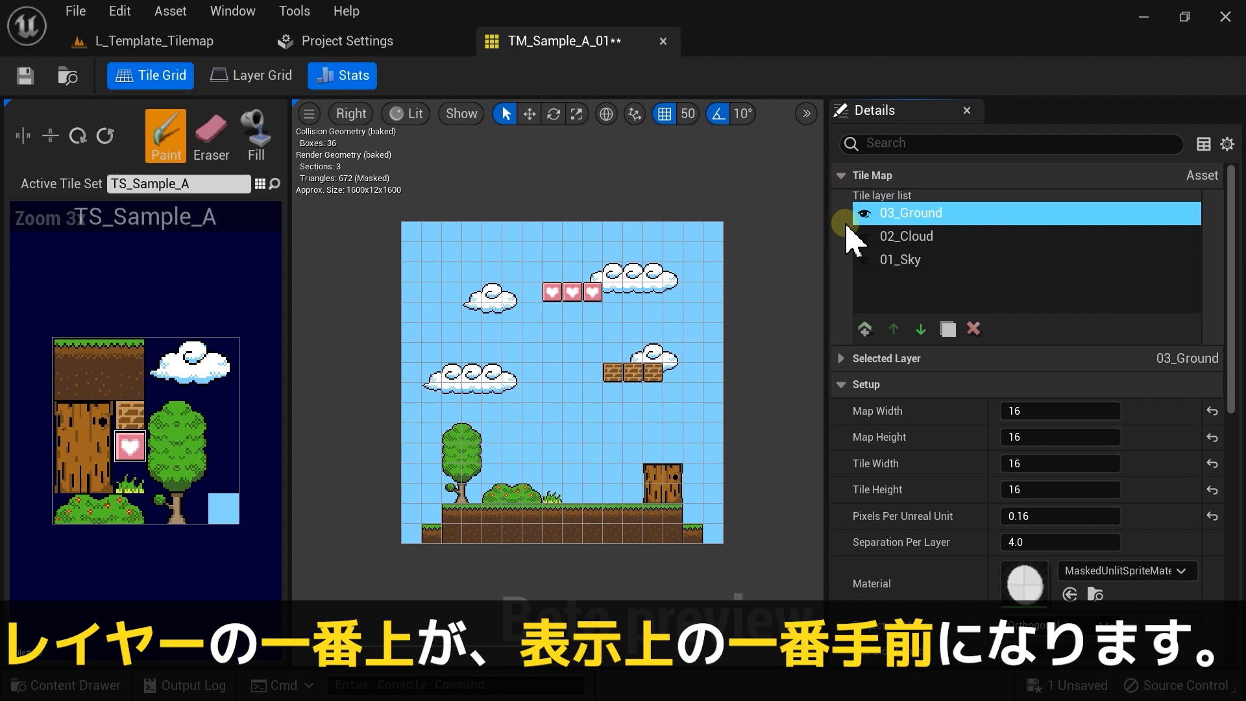
Step: Try moving 03_Ground to the bottom of the layer order and restore the order 03_Ground, 02_Cloud, 01_Sky
left_click(920, 329)
left_click(920, 329)
left_click(902, 236)
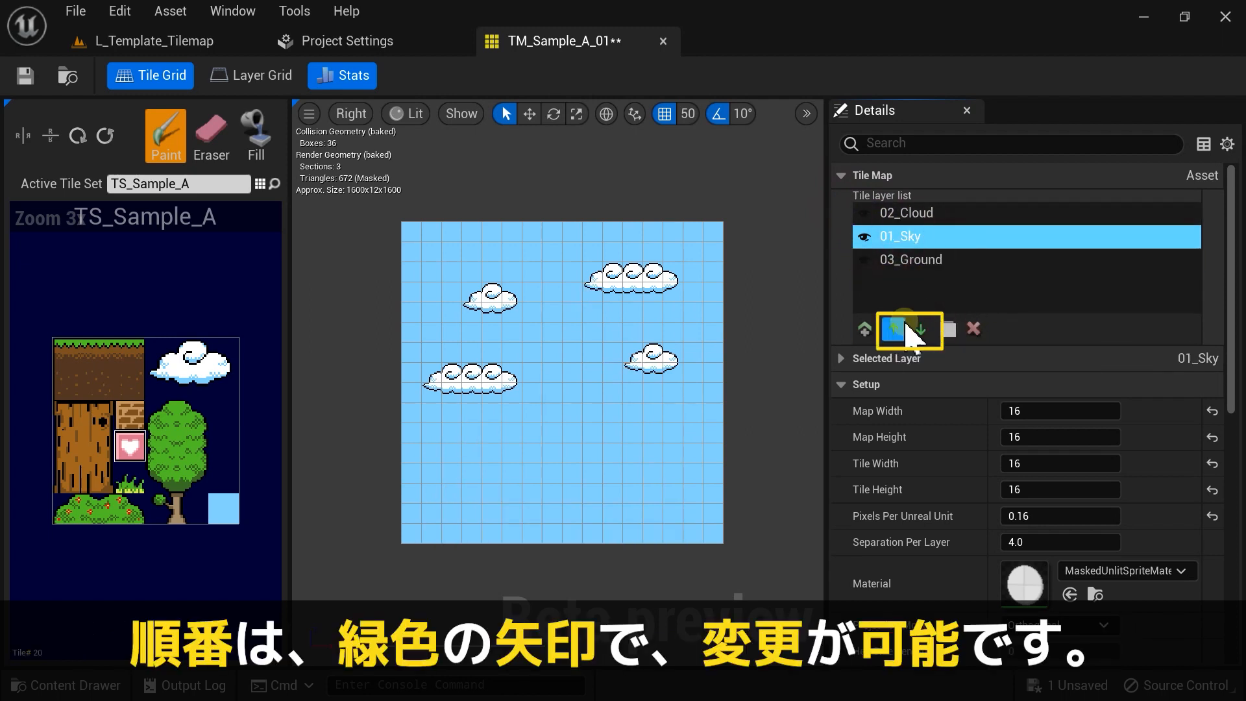
left_click(920, 328)
left_click(905, 213)
left_click(920, 329)
left_click(908, 213)
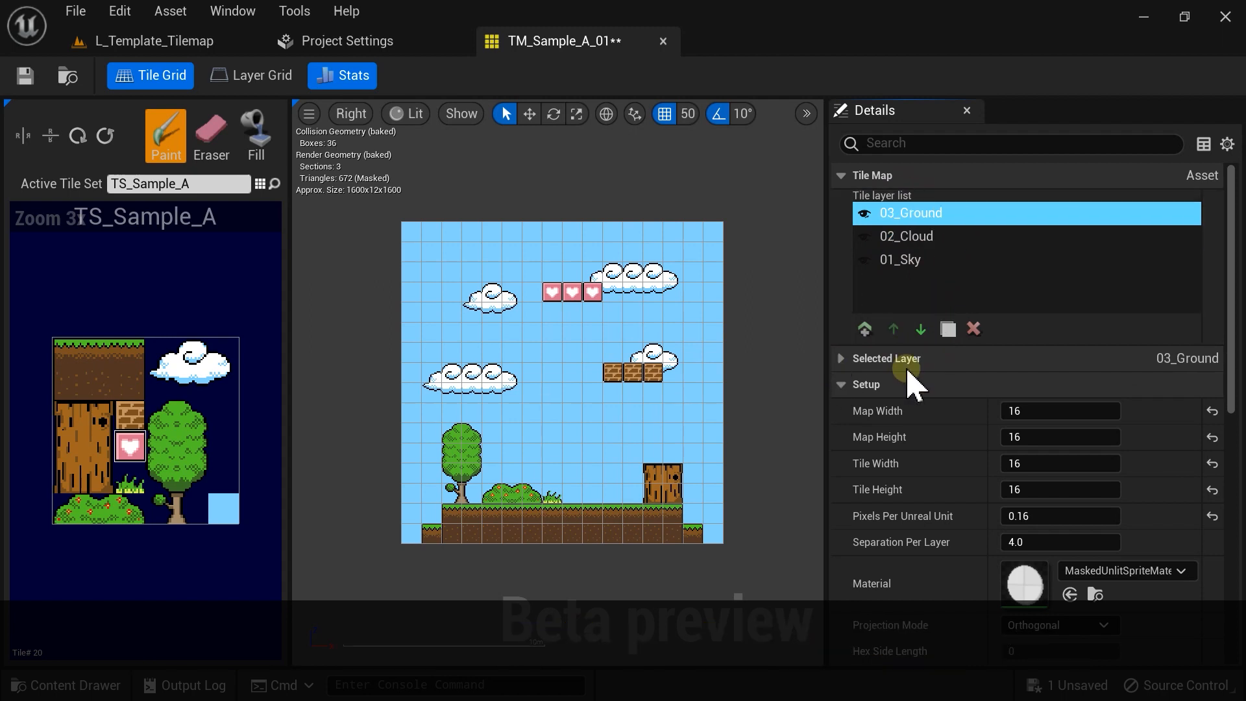
Step: Try disabling Layer Collides for the 03_Ground layer and enable it again
left_click(841, 359)
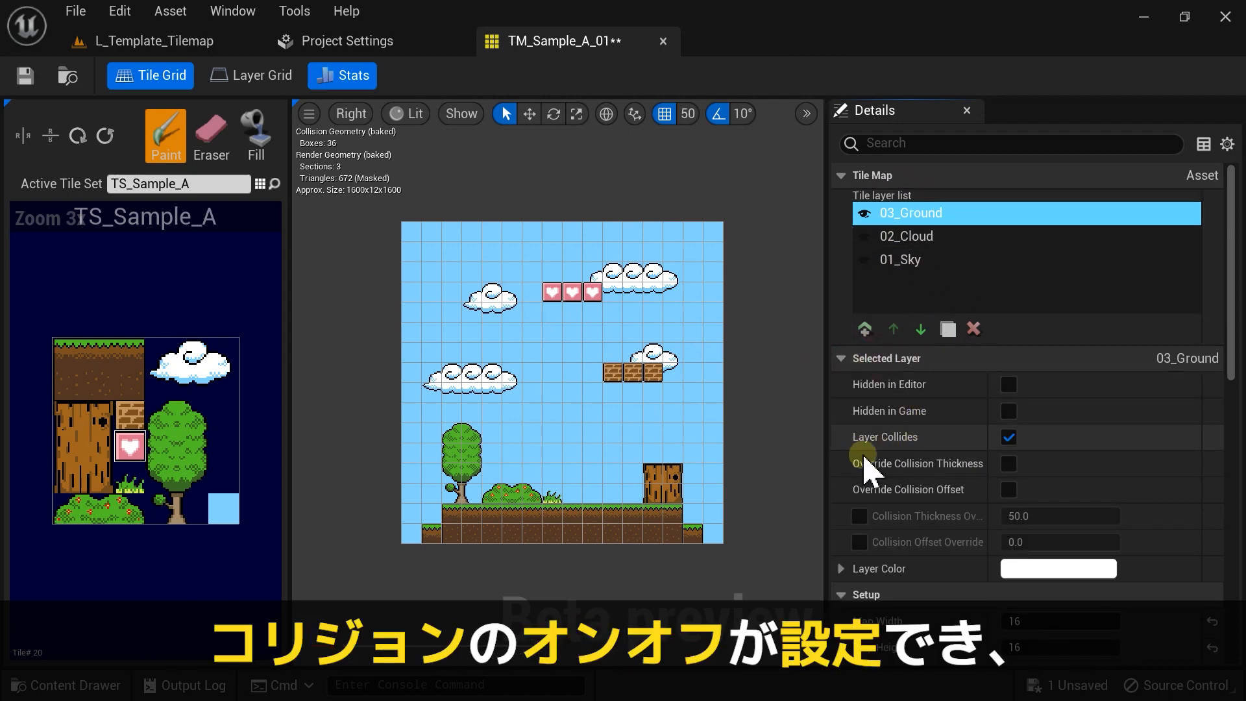
left_click(1010, 438)
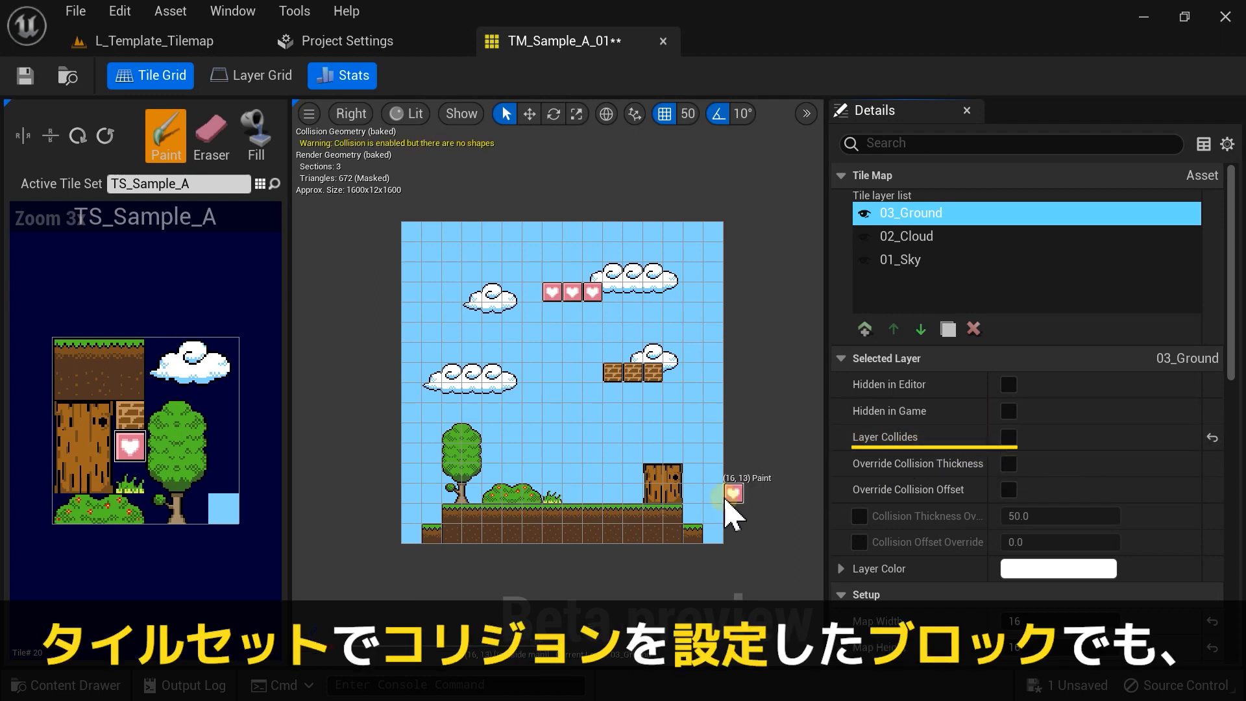
left_click(1008, 436)
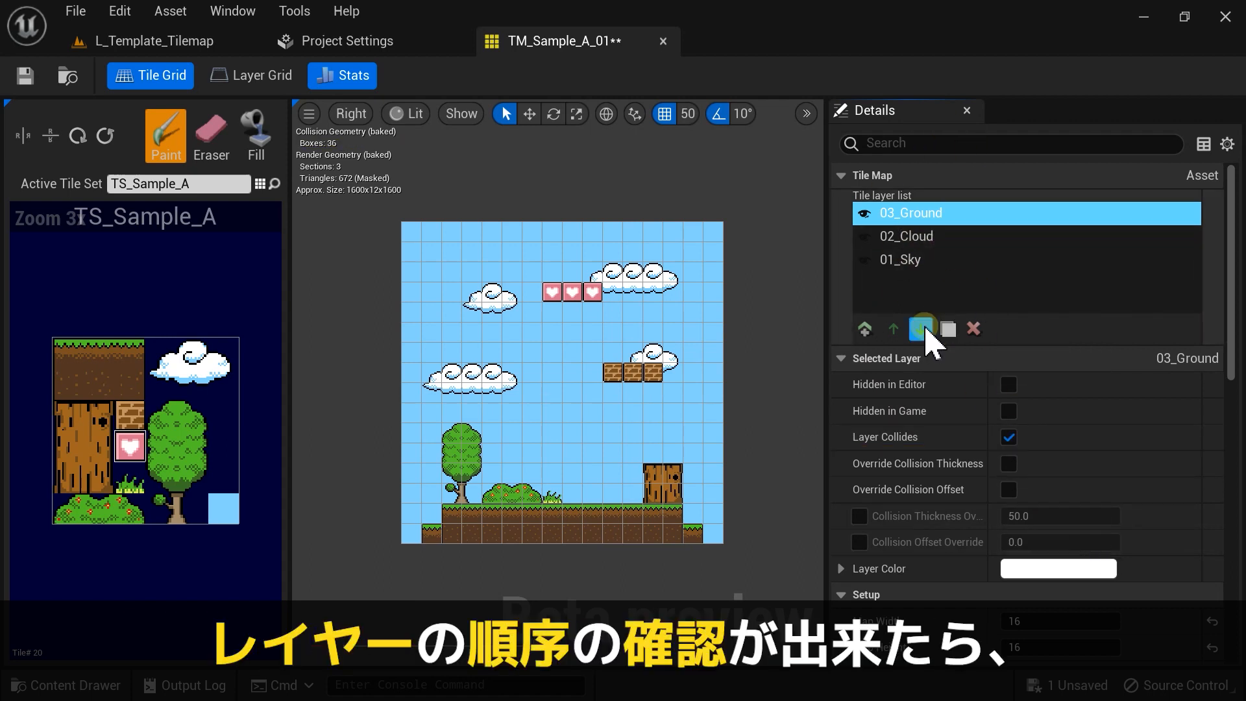
Step: Save the tile map, switch to the L_Template_Tilemap level and place TM_Sample_A_01 in it
left_click(24, 76)
left_click(262, 40)
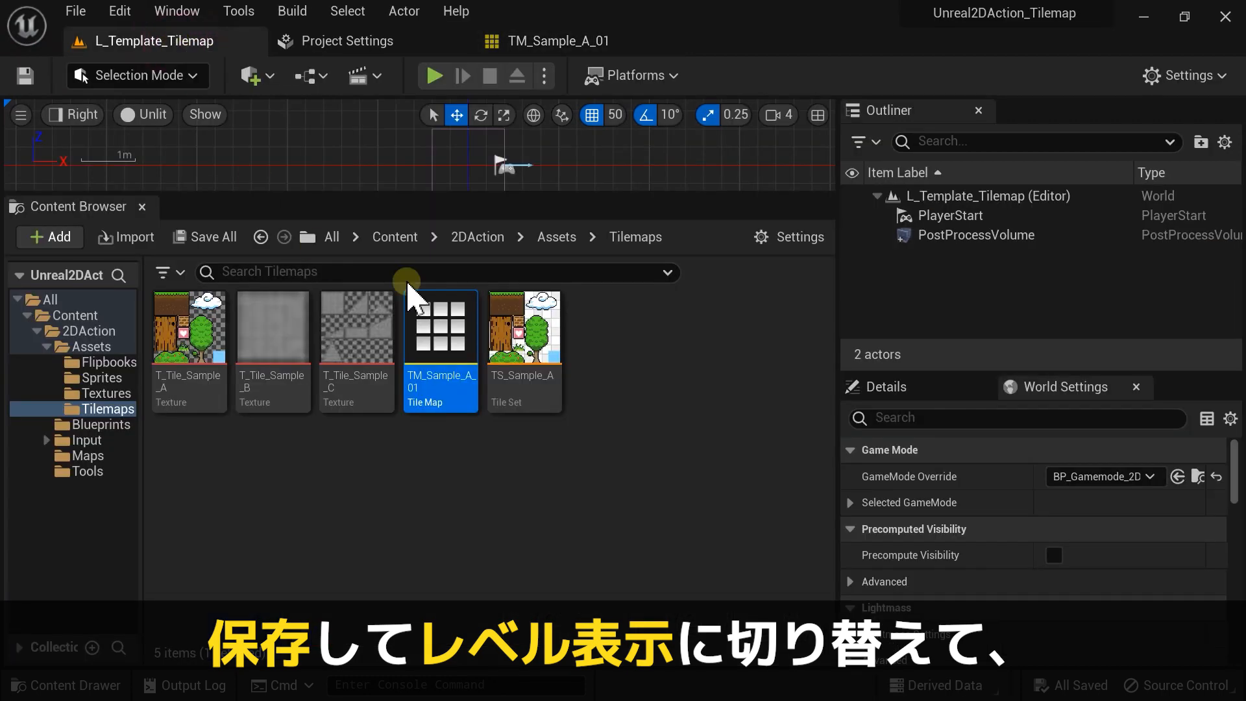
left_click_drag(454, 329, 441, 155)
left_click_drag(437, 193, 436, 407)
scroll(431, 195, "down", 8)
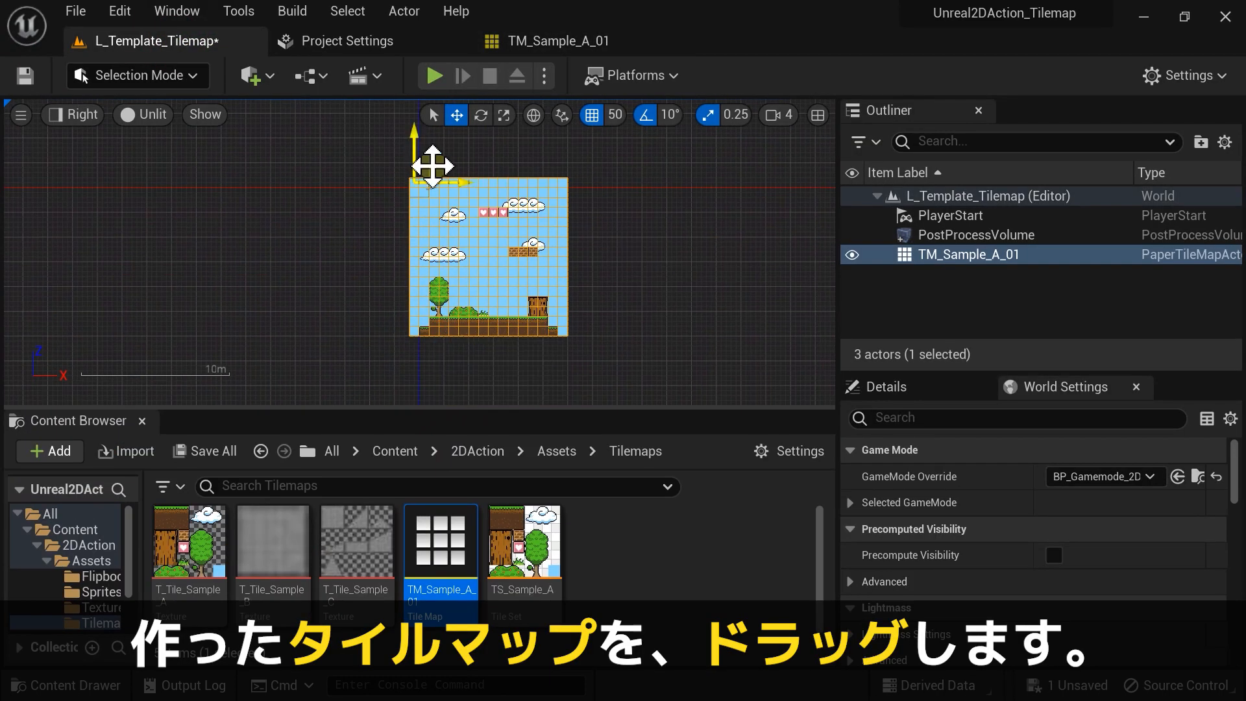
Step: Move the placed tile map up and left in the level so that it surrounds the PlayerStart
left_click_drag(431, 167, 396, 148)
scroll(390, 143, "up", 1)
right_click_drag(677, 334, 657, 351)
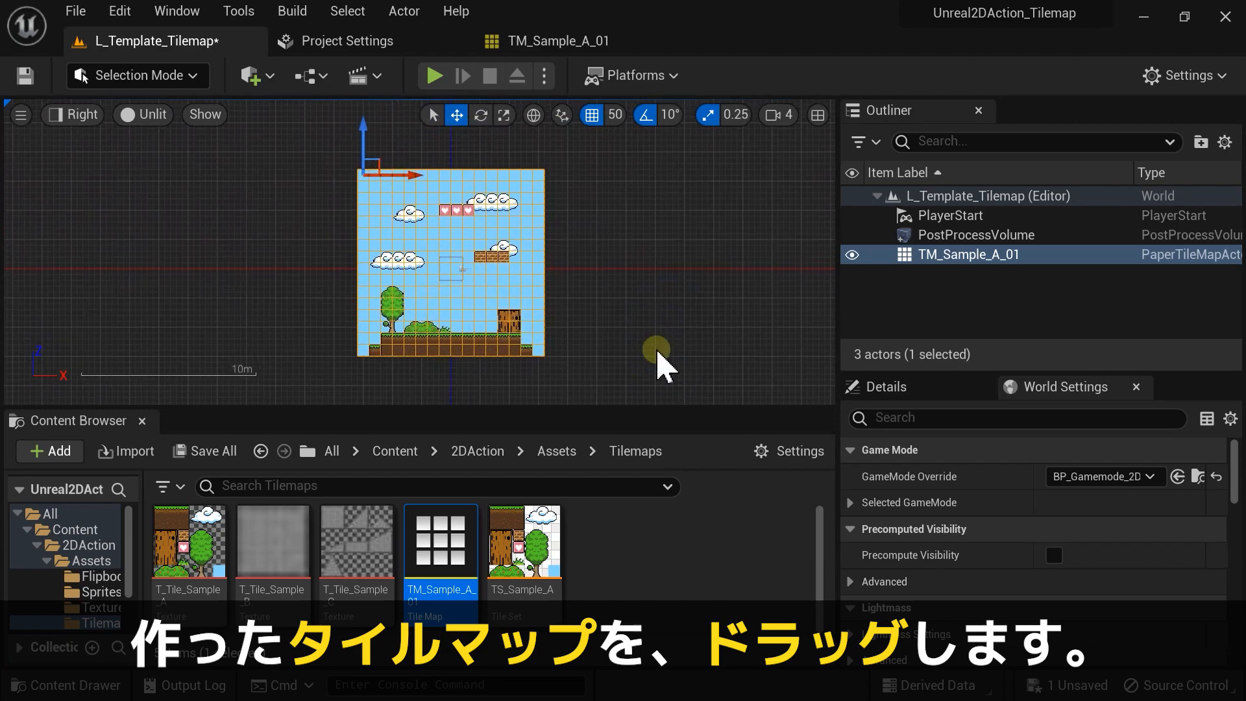
Step: Select the PlayerStart and check its details and whether the tile map's ground lies beneath it
left_click(887, 388)
scroll(463, 275, "up", 5)
left_click(465, 261)
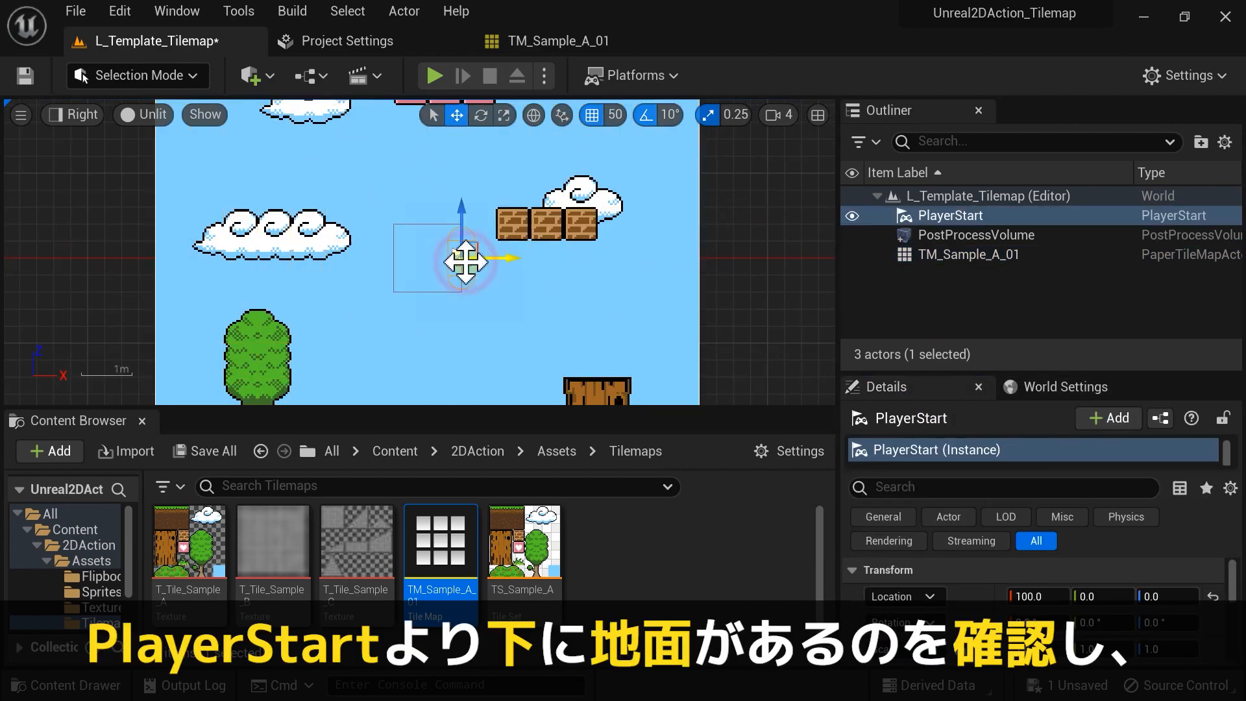
scroll(532, 305, "down", 3)
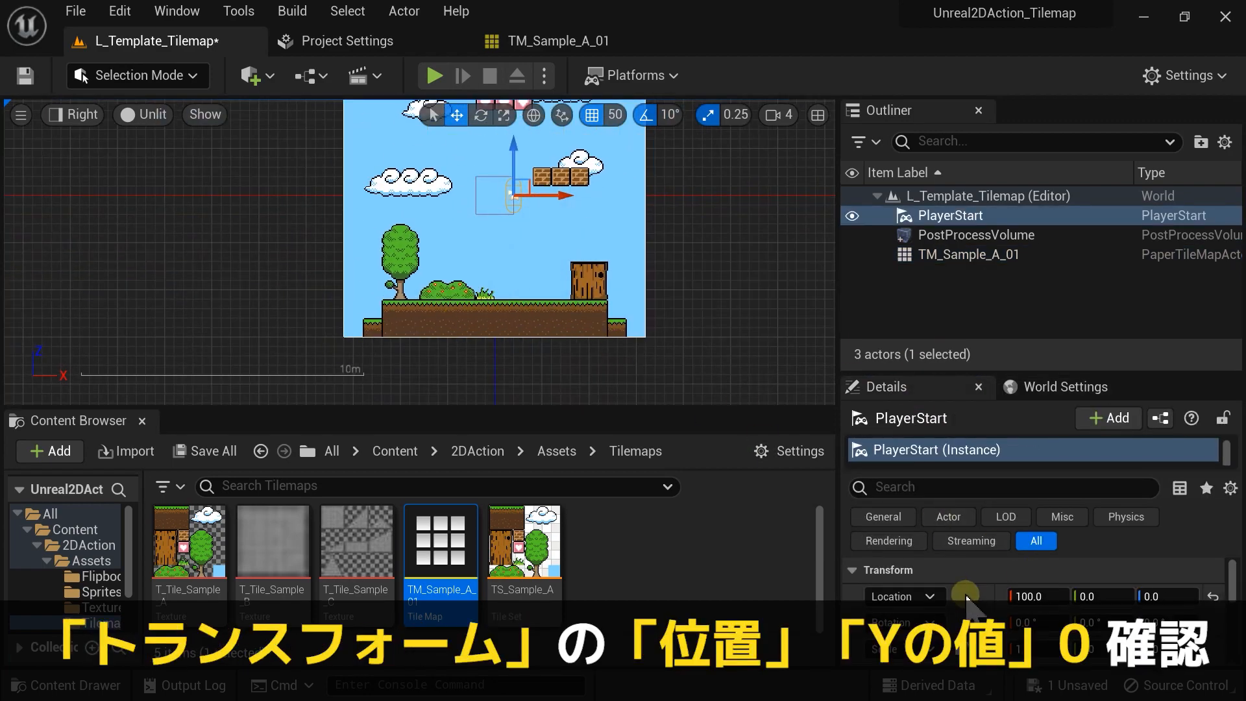
Step: Select the tile map placed in the level and enlarge its details to check the Y value of its location
left_click(584, 297)
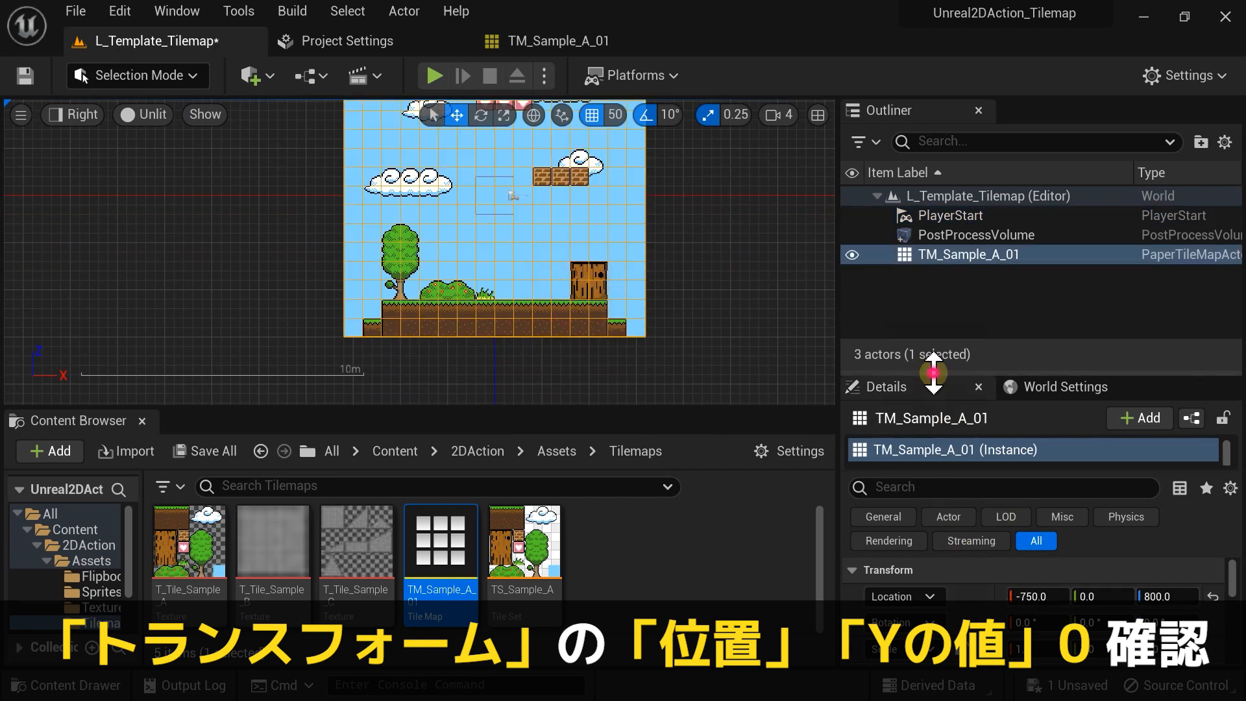
left_click_drag(935, 373, 935, 301)
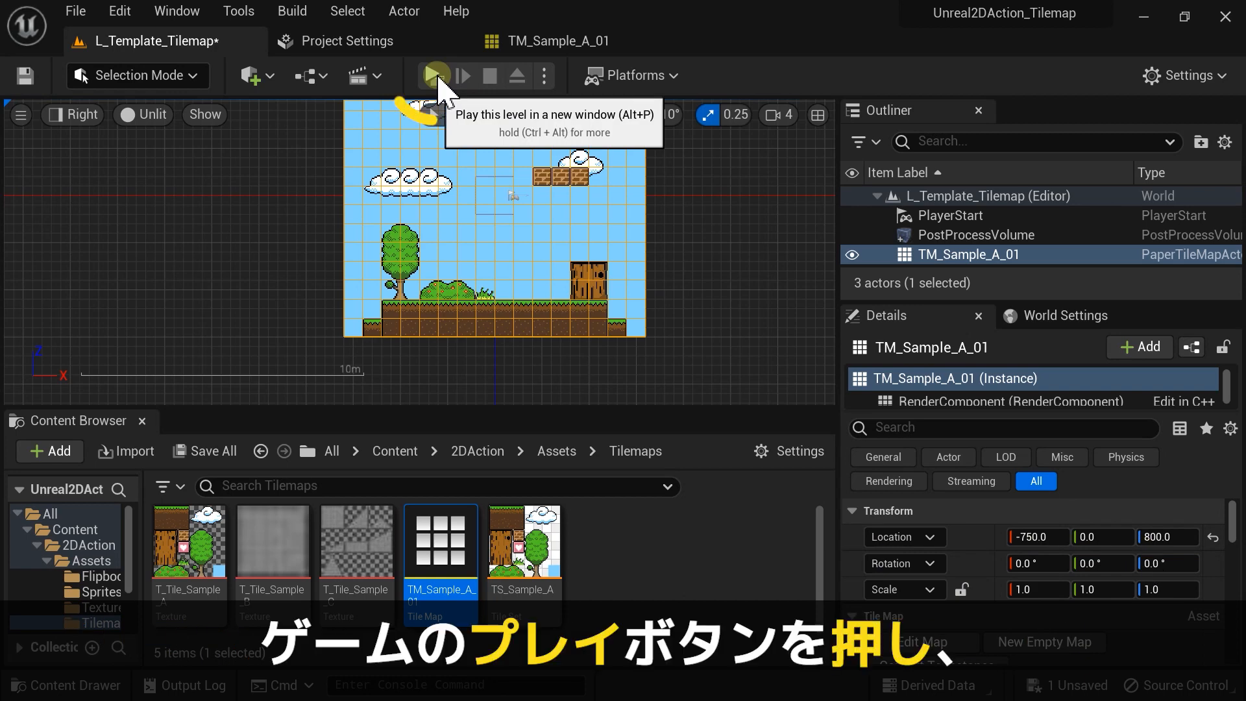
Step: Play the level, walk the character both ways and jump around the tile map, and end the play session
left_click(433, 76)
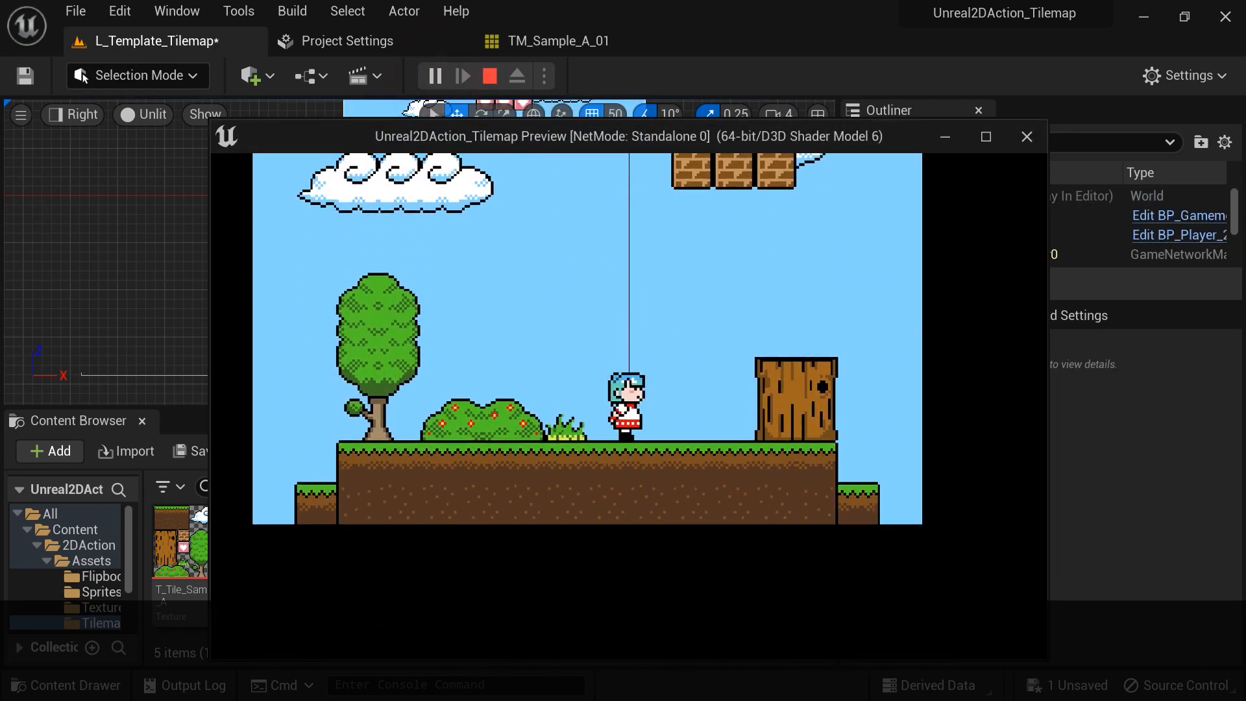
key("a")
key("d")
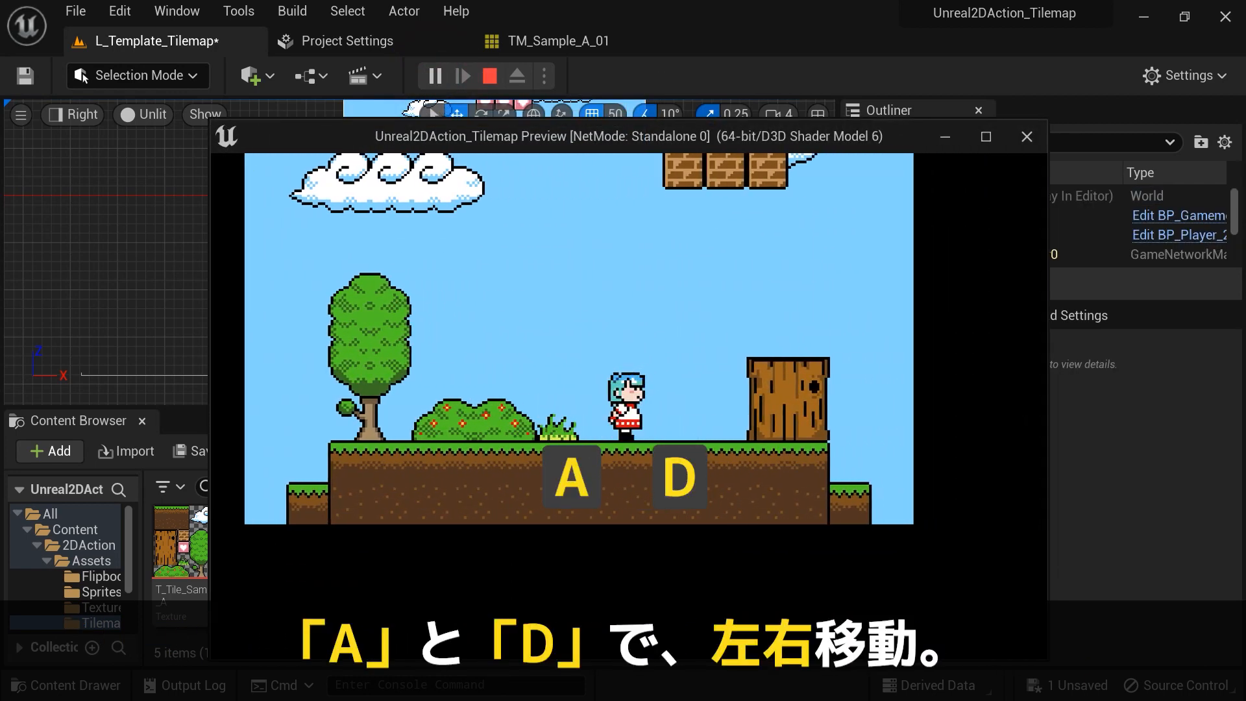
key("space")
key("space")
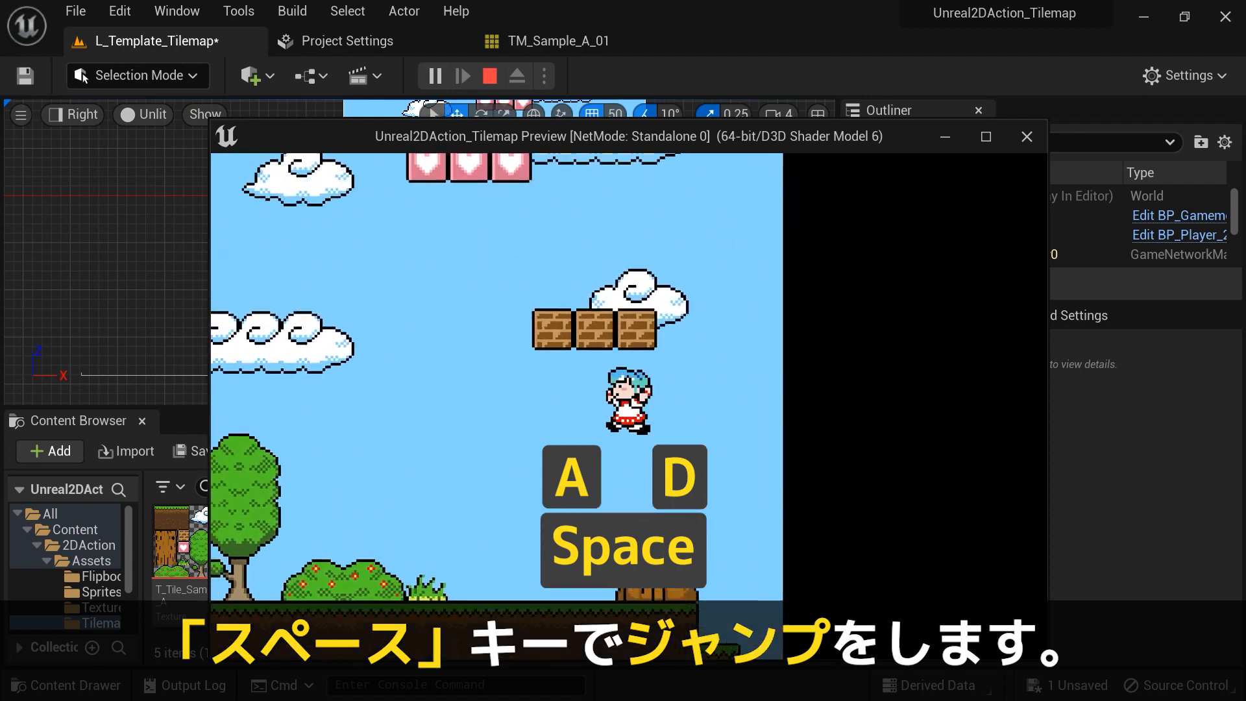
key("a")
key("space")
key("d")
key("space")
key("a")
key("space")
key("d")
key("space")
key("a")
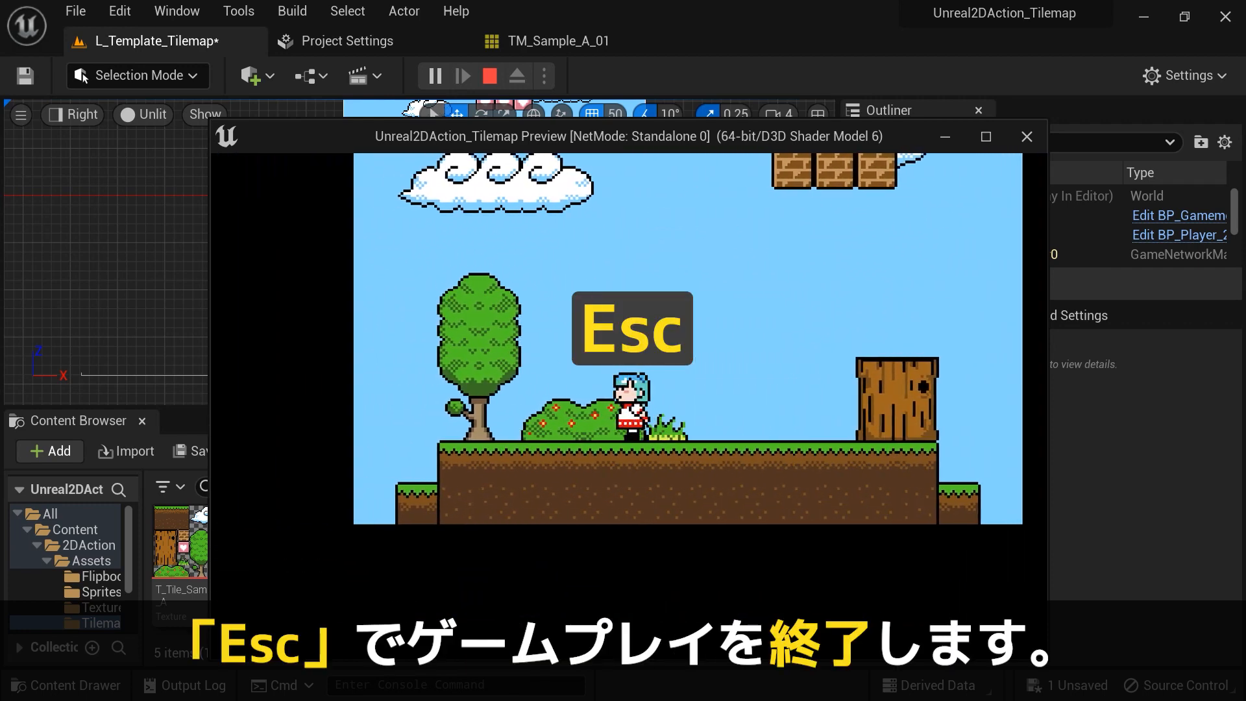
key("Escape")
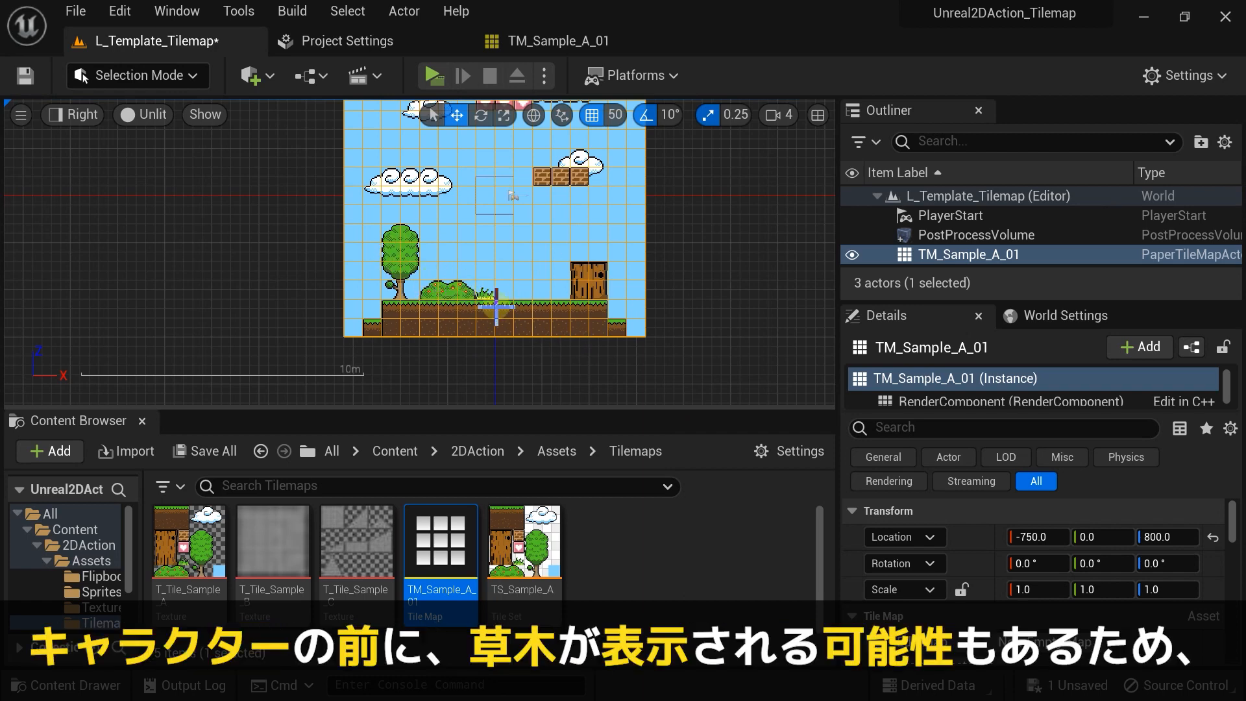
Step: Set the Y location of the placed TM_Sample_A_01 to -1 so the character stays in front of the plants
left_click(1096, 537)
type("-1")
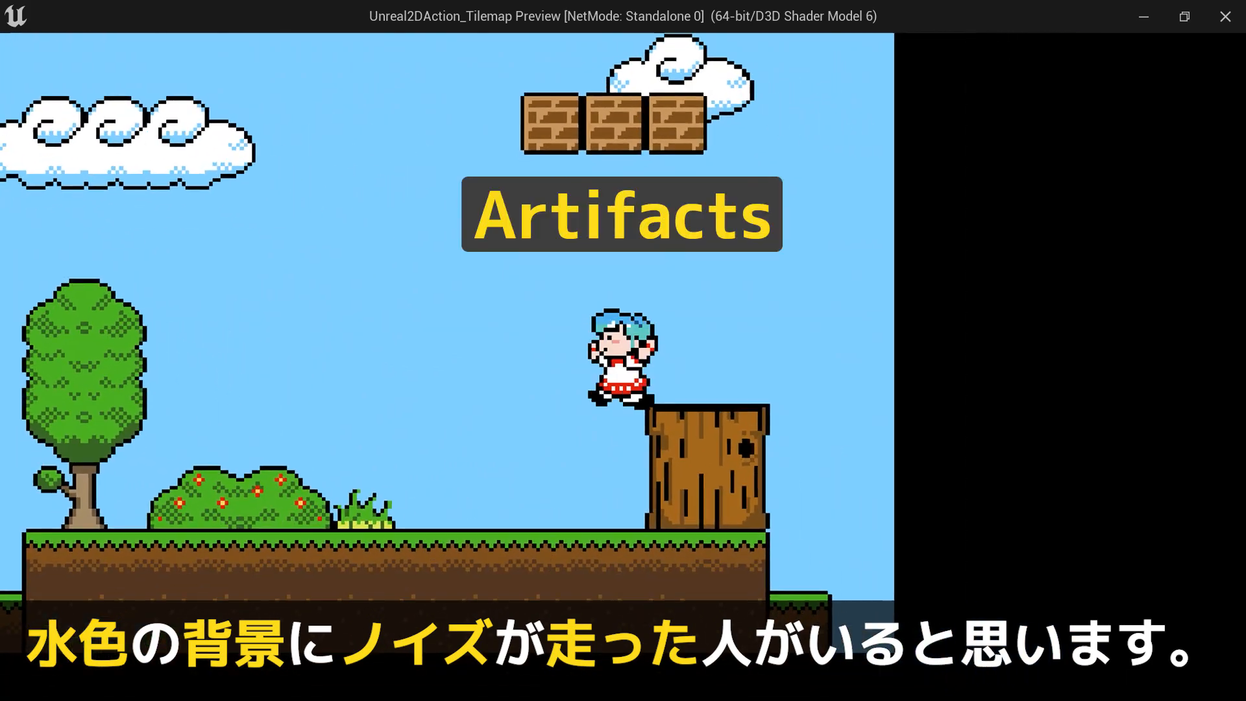
Step: Play-test the level by walking and jumping, and look for artifacts in the light blue background
key("Left")
key("Right")
key("space")
key("Left")
key("Left")
key("Right")
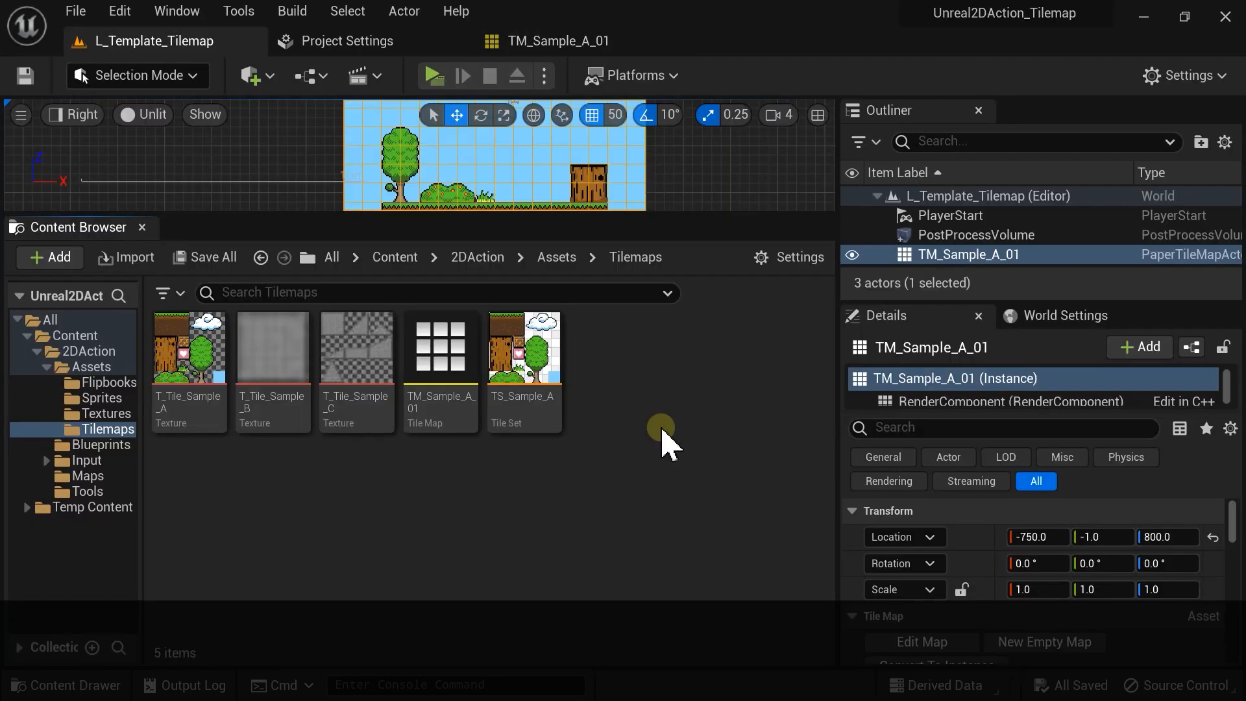
Step: Run Condition Tile Sheet Texture on the TS_Sample_A tile set to generate a padded texture
right_click(533, 328)
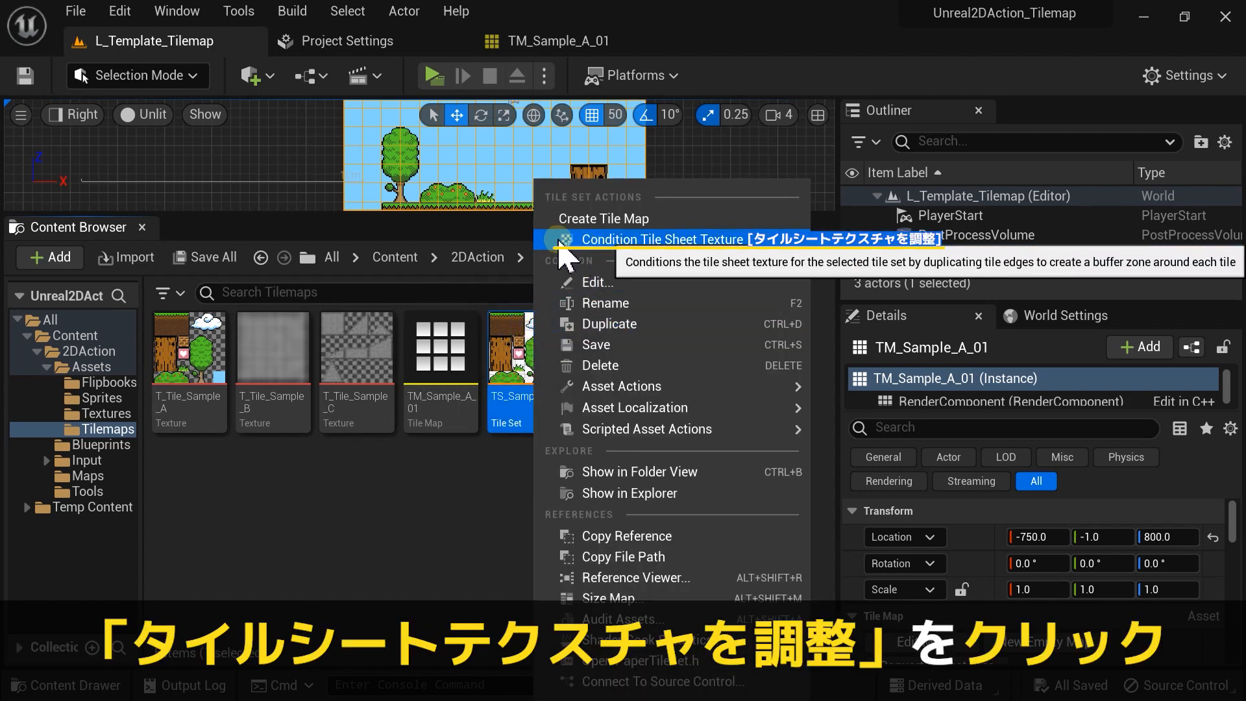
left_click(705, 245)
left_click(333, 495)
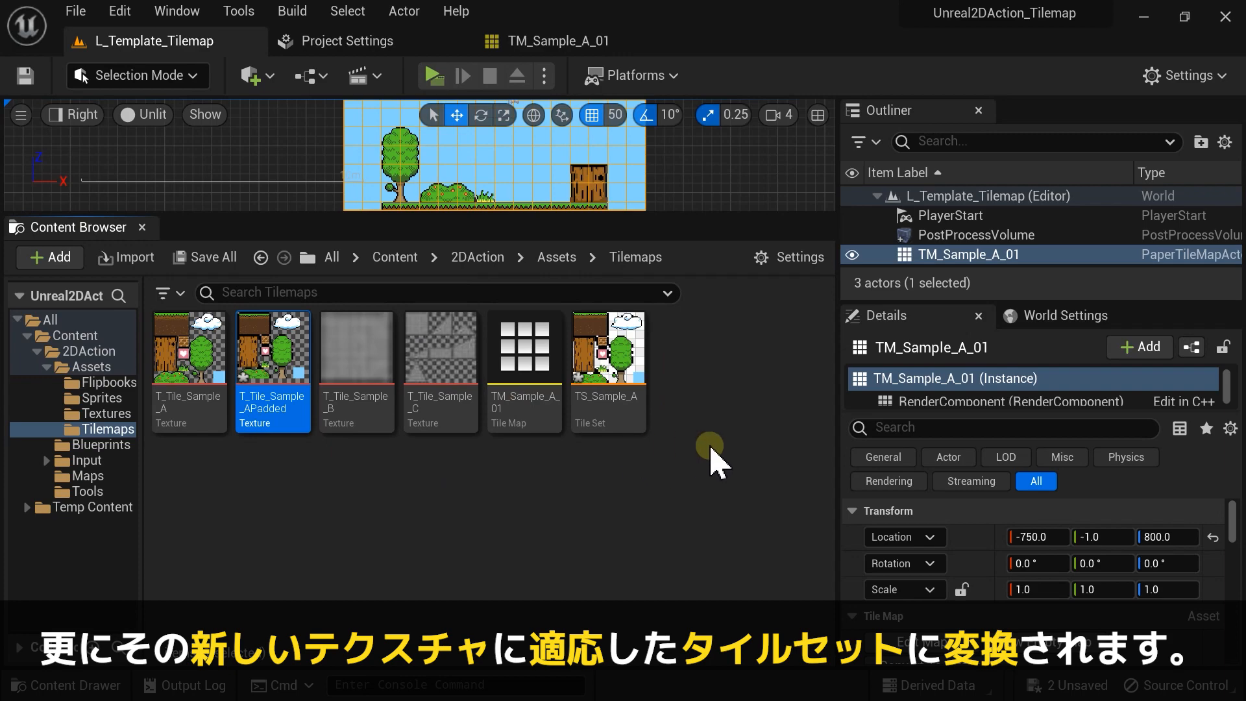
Step: Play the level again with the padded tile set, walking and jumping to check the sky for noise
left_click(434, 76)
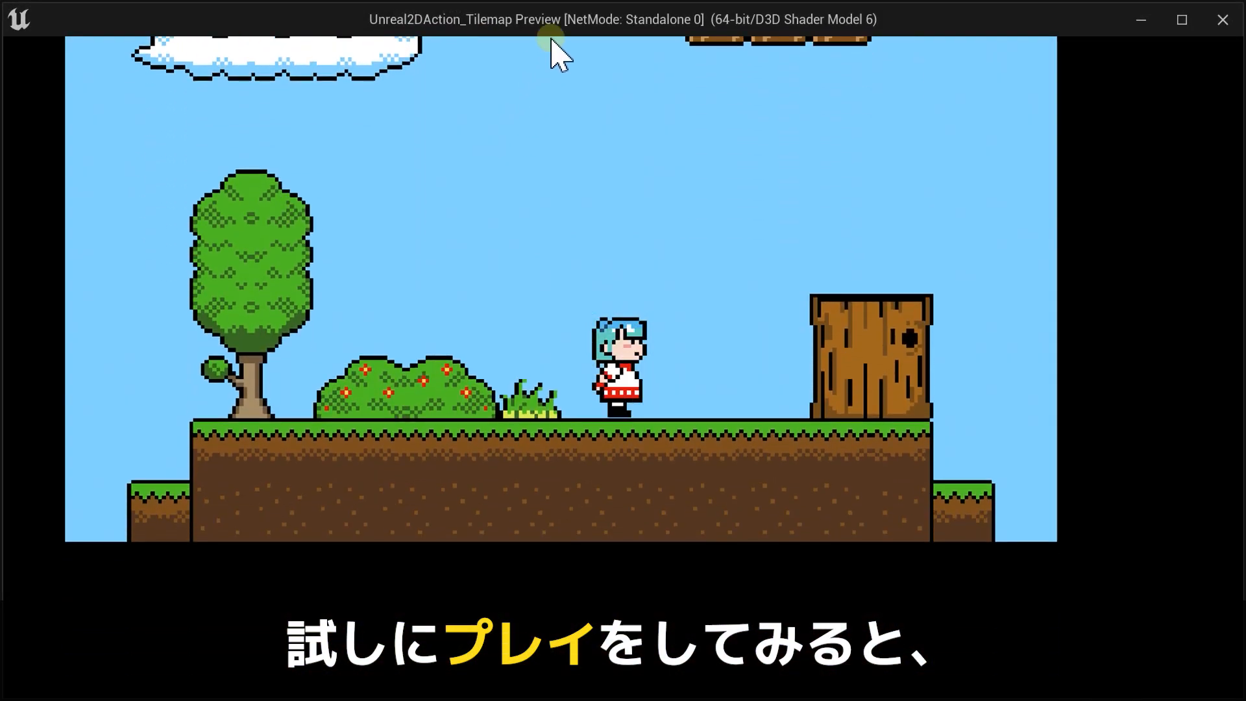
left_click(562, 21)
key("a")
key("space")
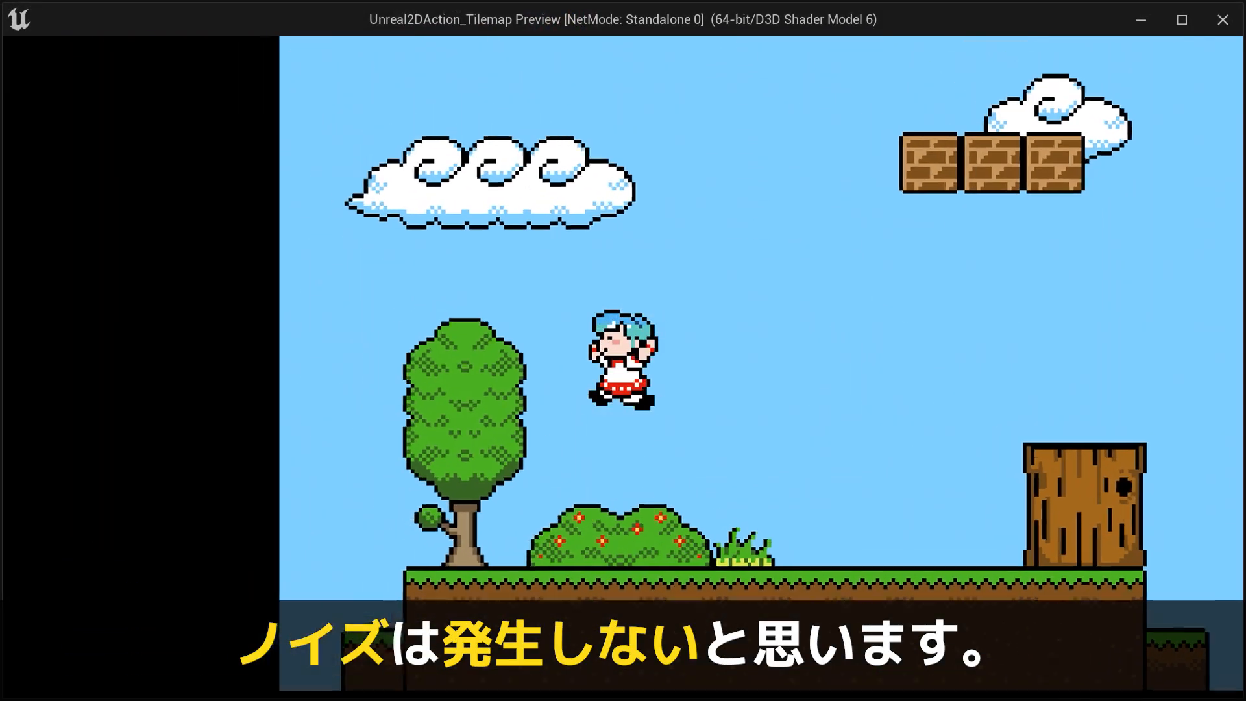
key("d")
key("space")
key("d")
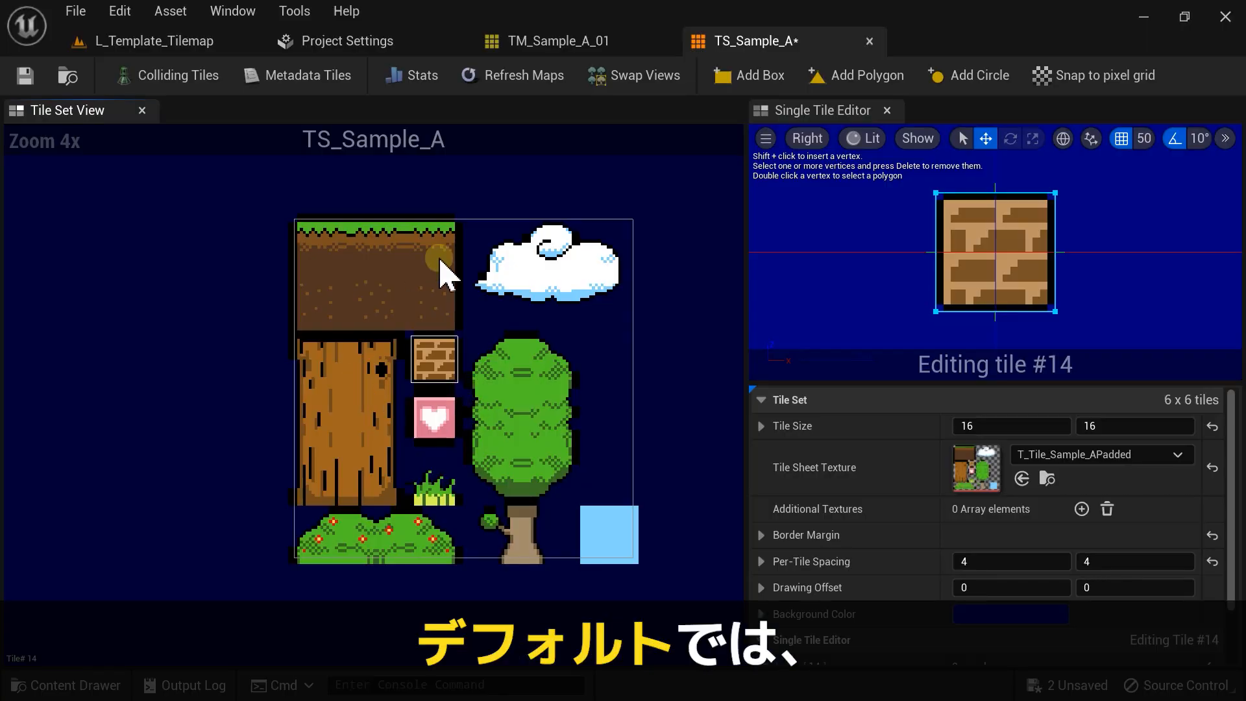
Step: Examine the padding around the brick and heart tiles in the TS_Sample_A tile set up close
scroll(433, 441, "up", 5)
scroll(459, 305, "down", 1)
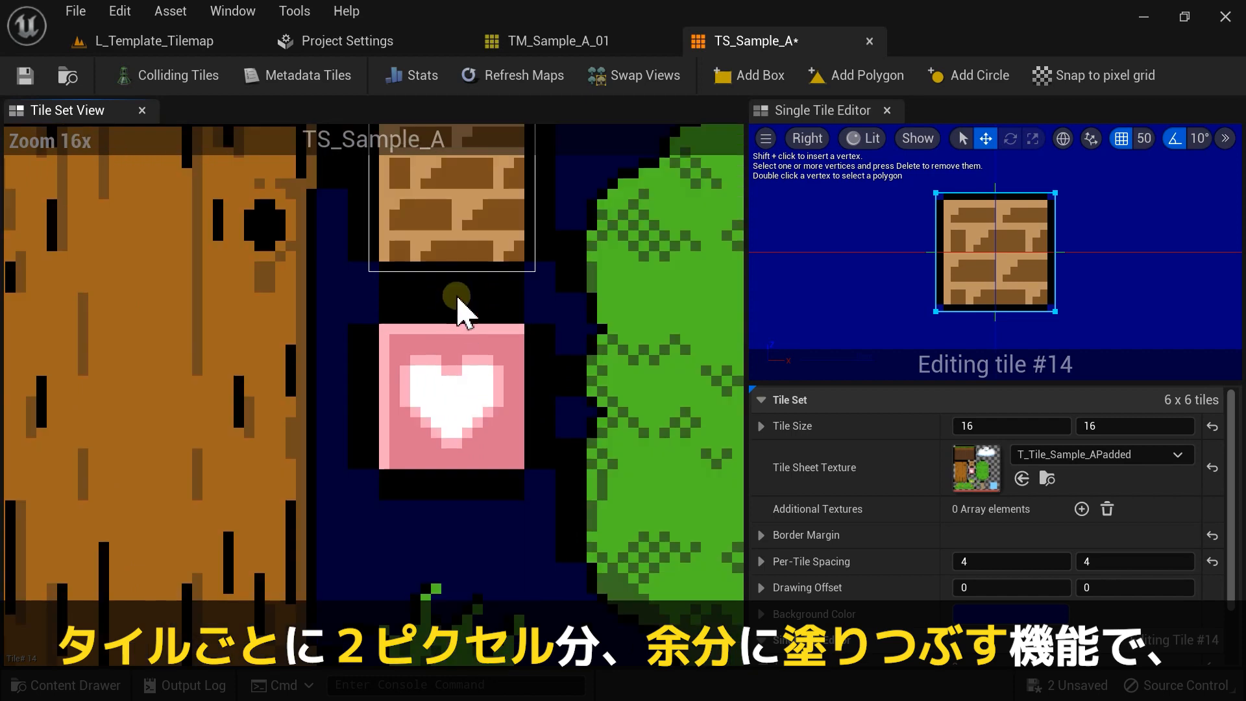
left_click(413, 327)
left_click(441, 219)
left_click(431, 356)
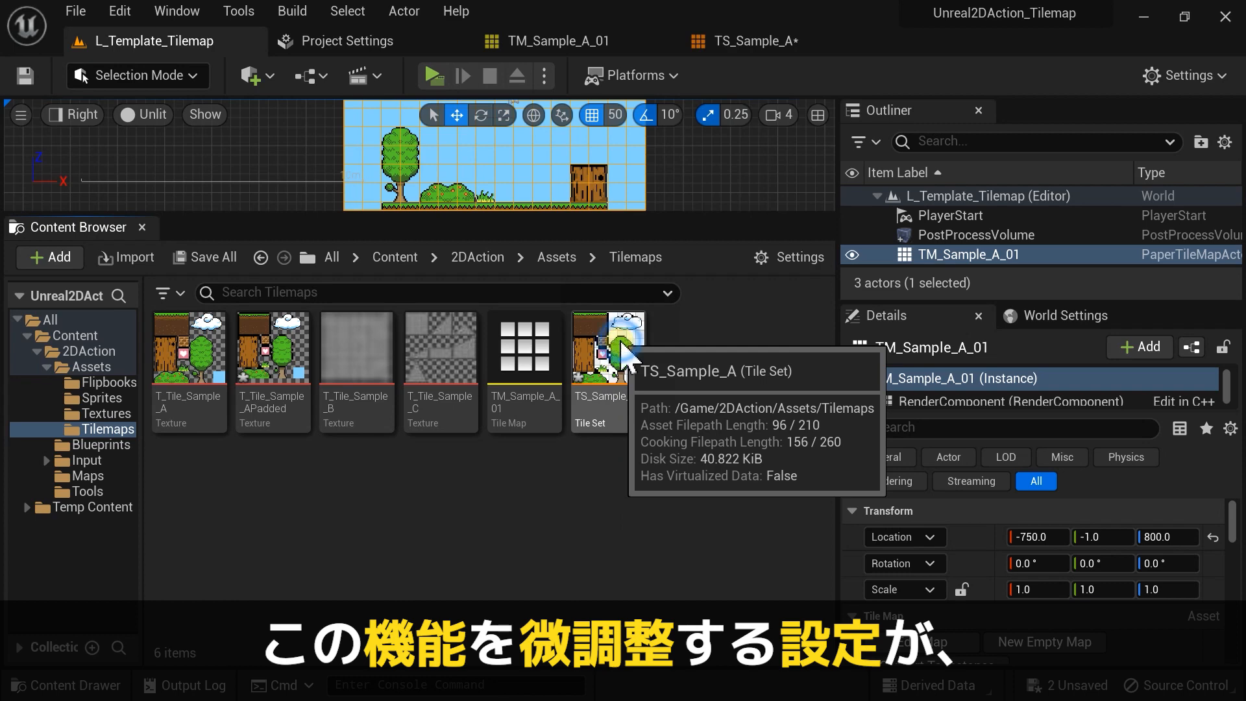
Step: Open the Editor Preferences at the Tile Set Editor settings under Content Editors
right_click(594, 332)
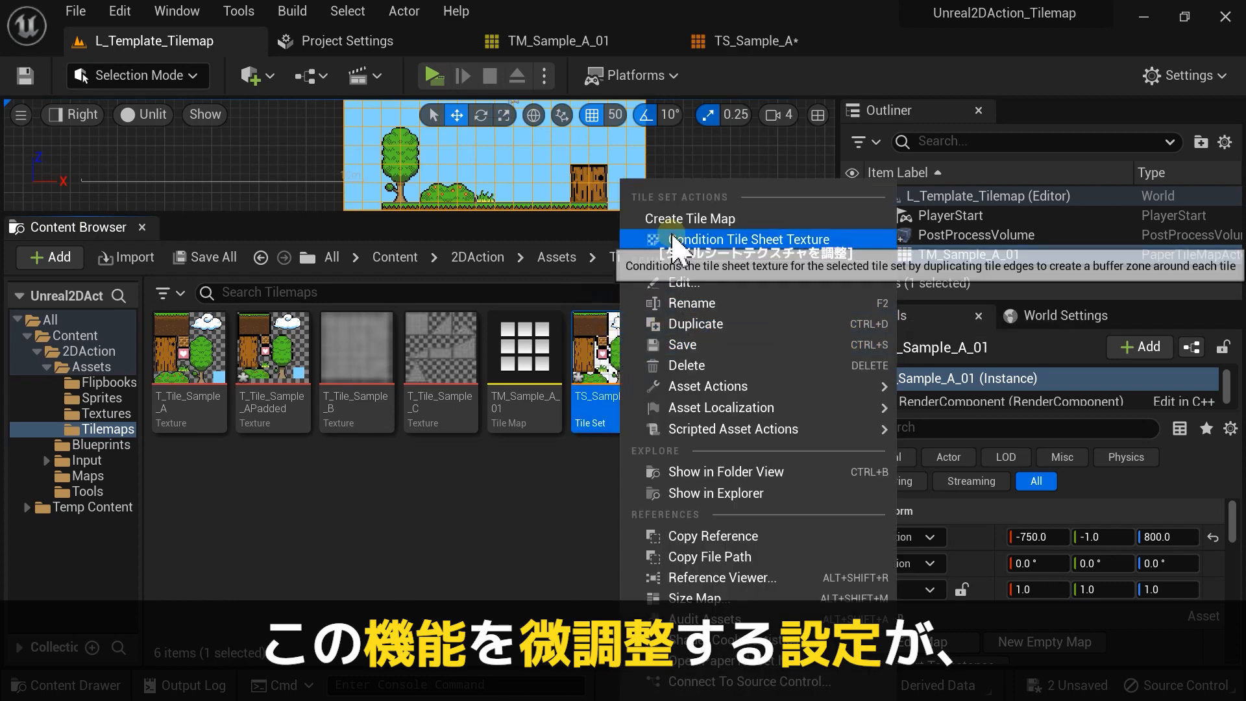
left_click(117, 11)
left_click(160, 273)
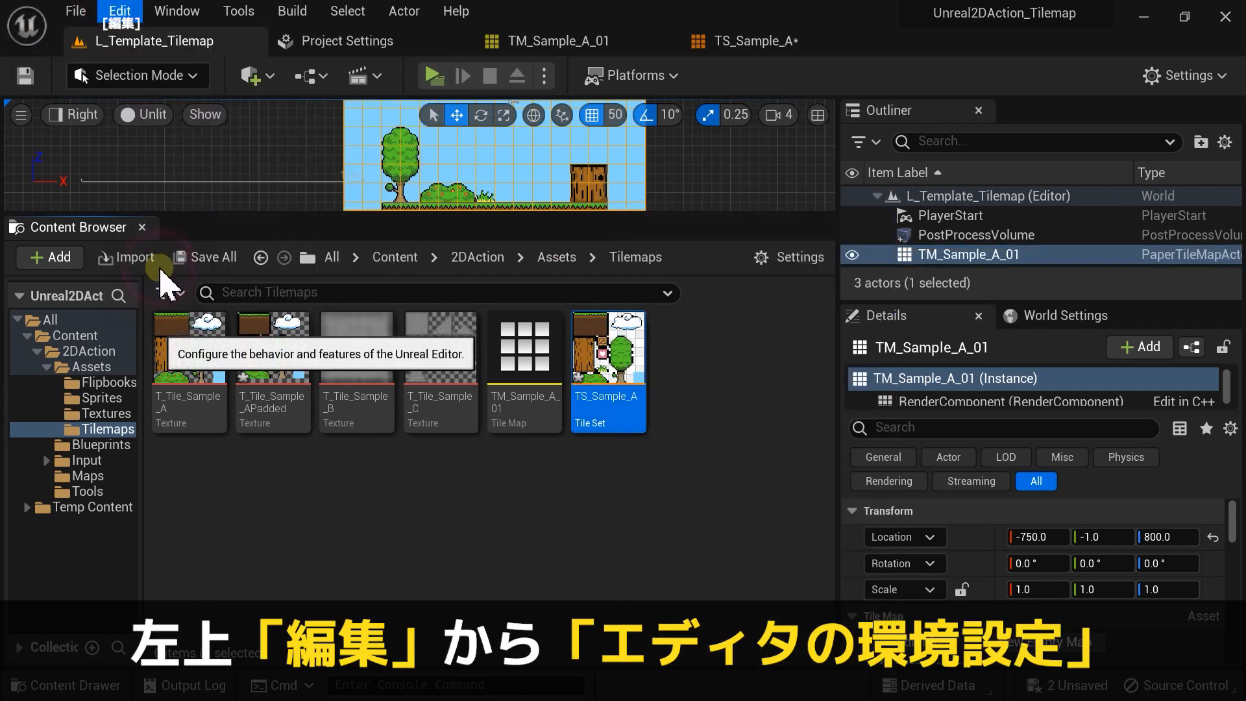
left_click_drag(256, 103, 255, 315)
scroll(77, 391, "down", 5)
left_click(54, 361)
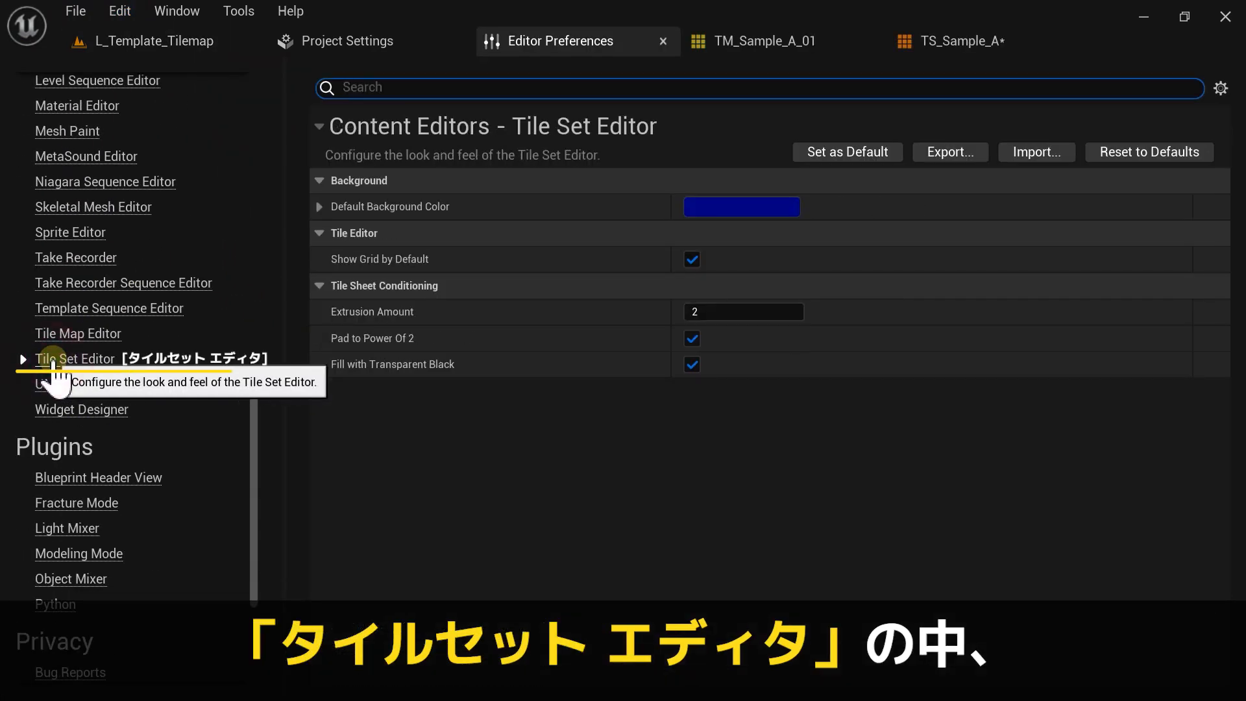
Step: Set the Extrusion Amount for Tile Sheet Conditioning to 1
scroll(171, 389, "down", 3)
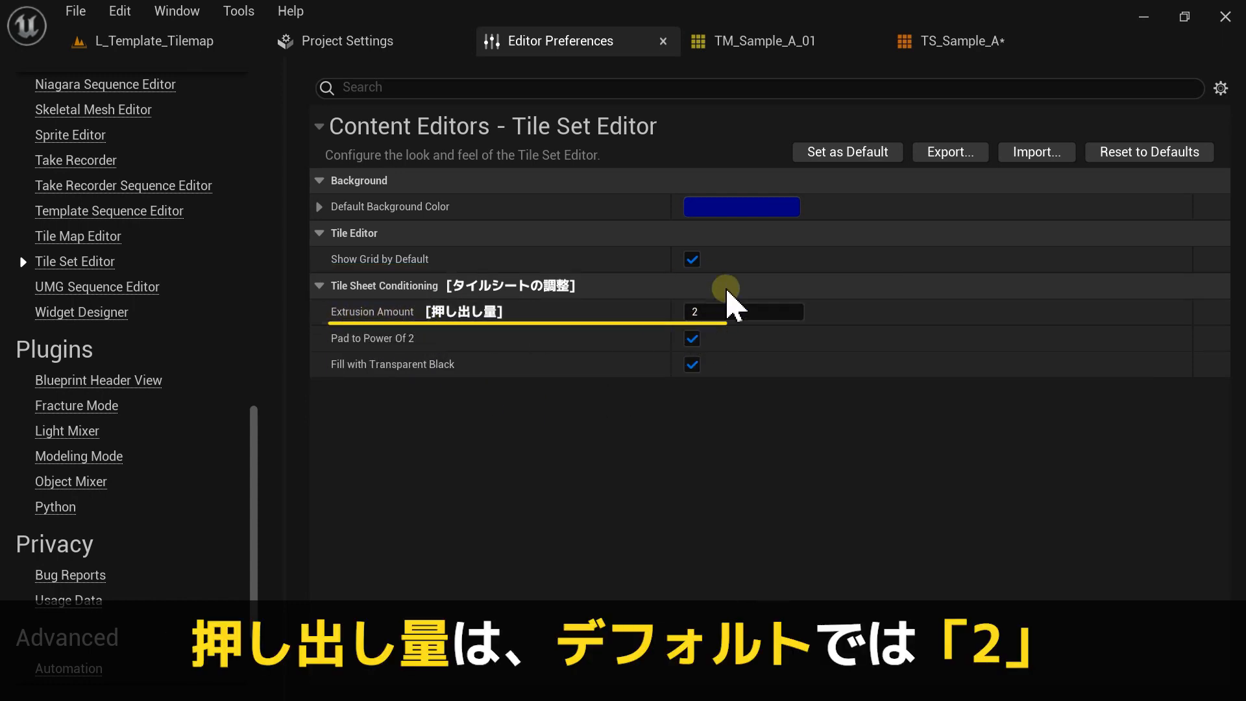
left_click(713, 311)
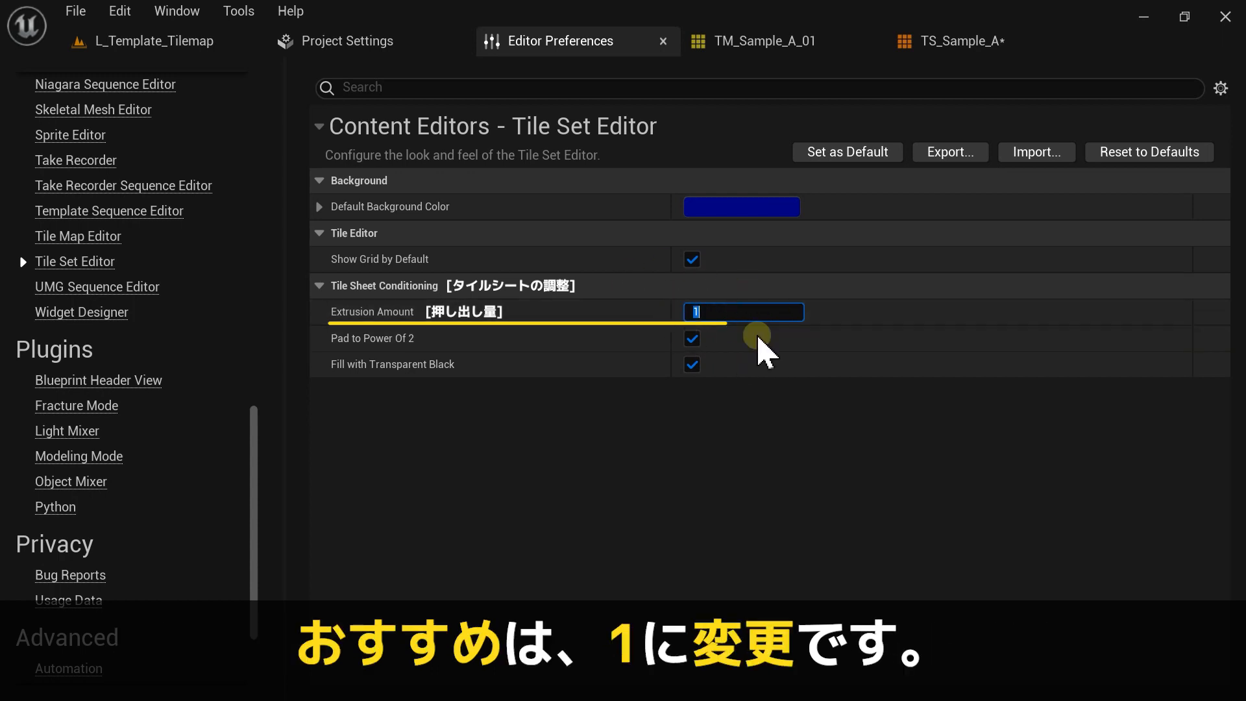
left_click(728, 406)
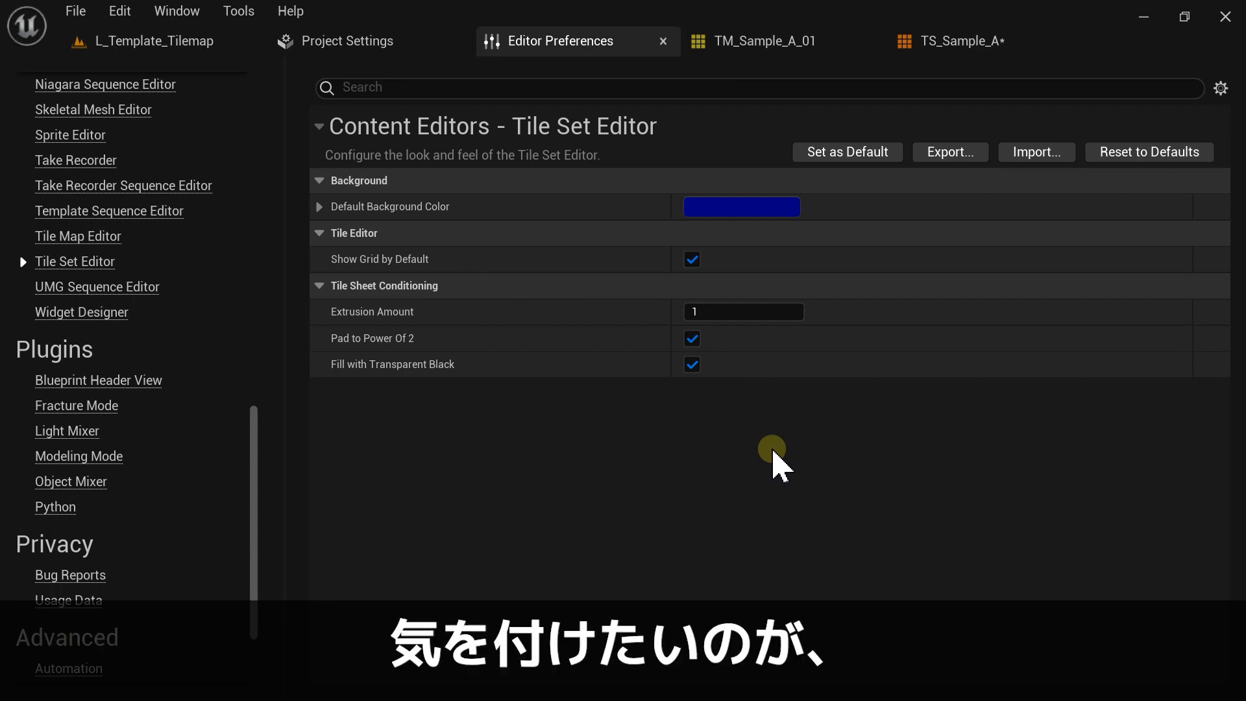
Step: Open the T_Tile_Sample_APadded texture from the Tilemaps folder and set its Mip Gen Settings to NoMipmaps
left_click(186, 41)
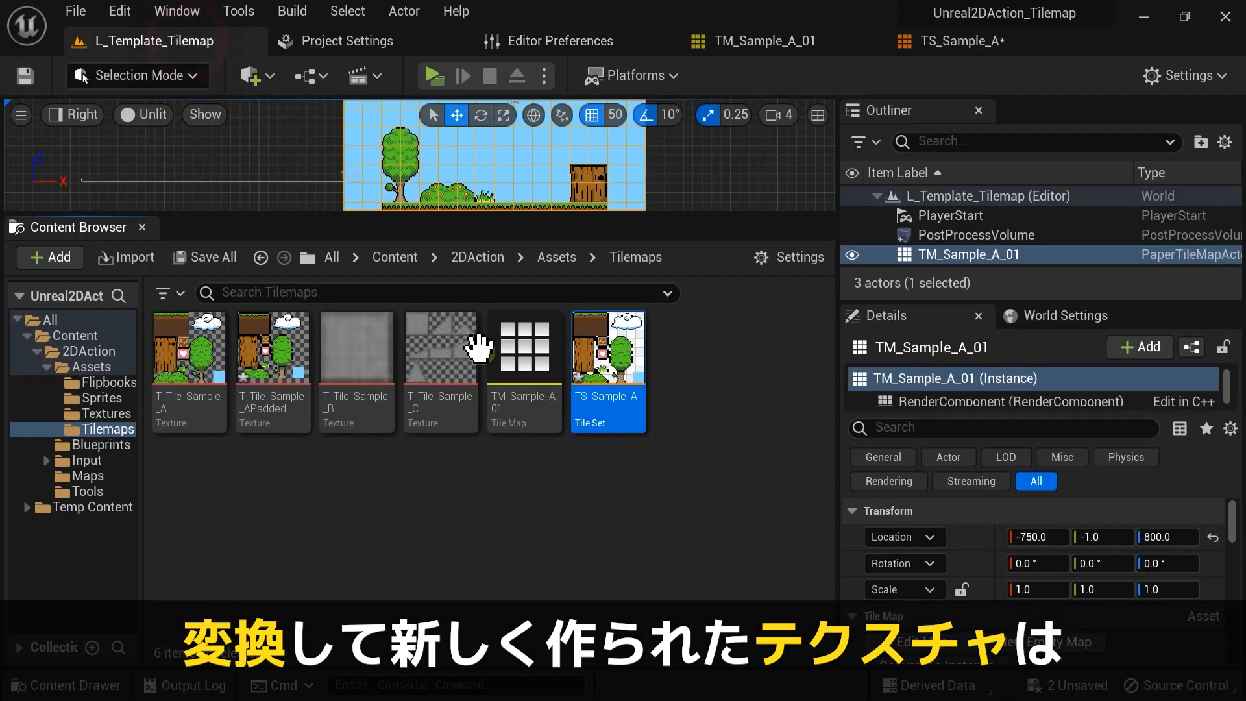
left_click(269, 362)
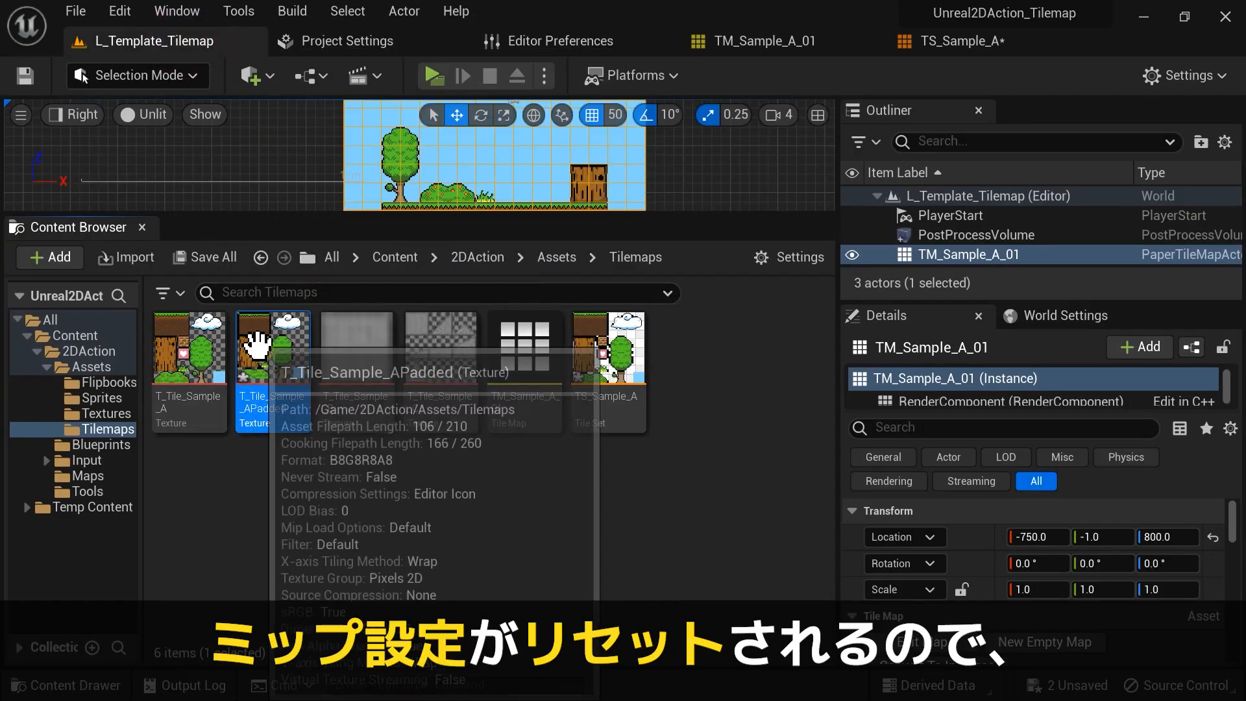
double_click(259, 347)
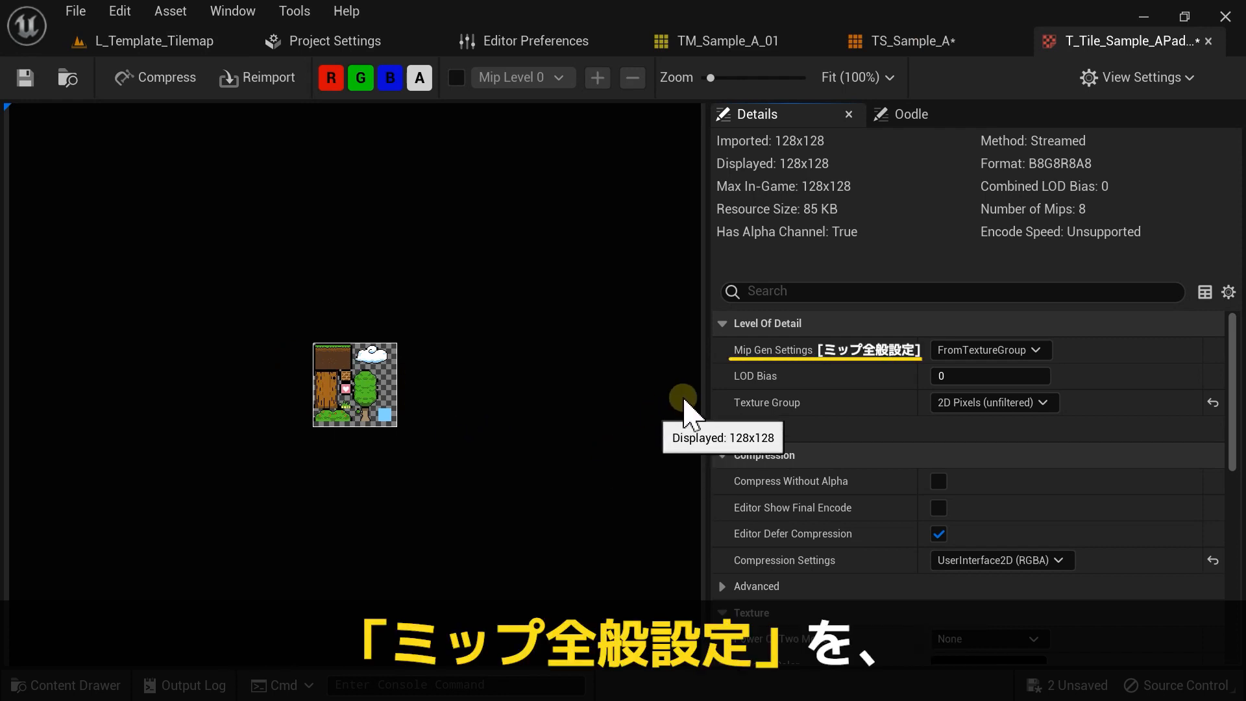
left_click(1032, 351)
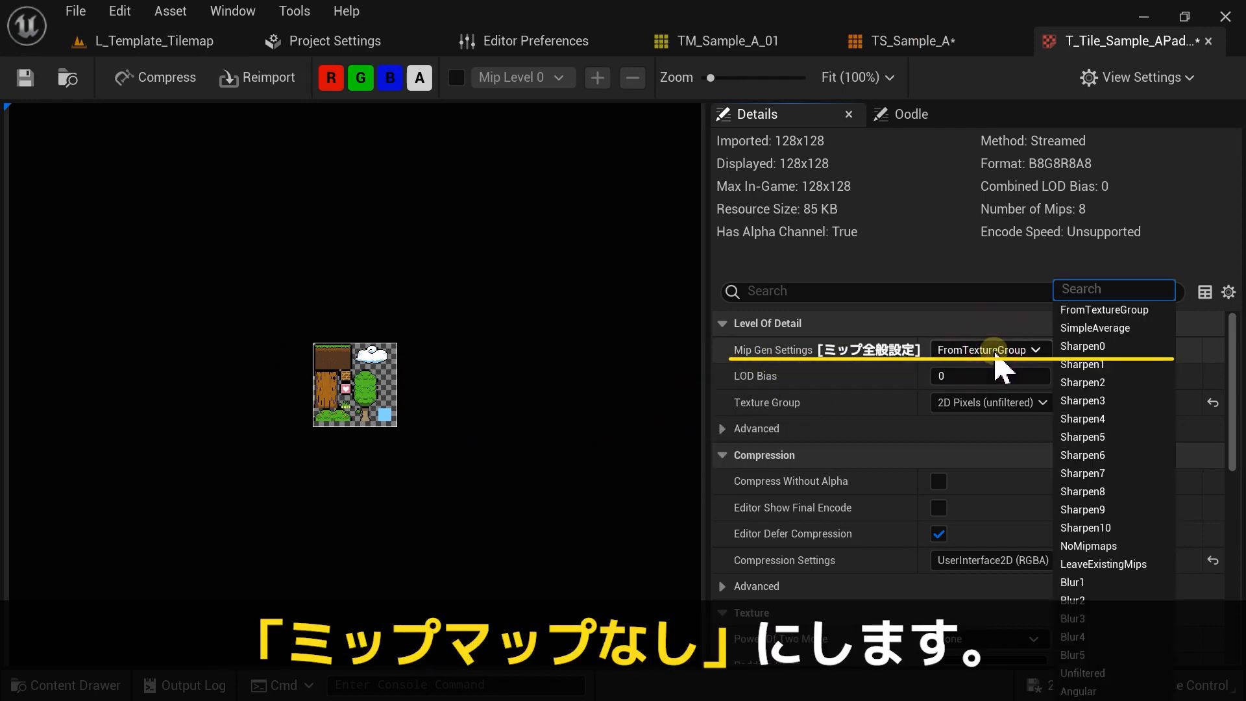
left_click(1089, 546)
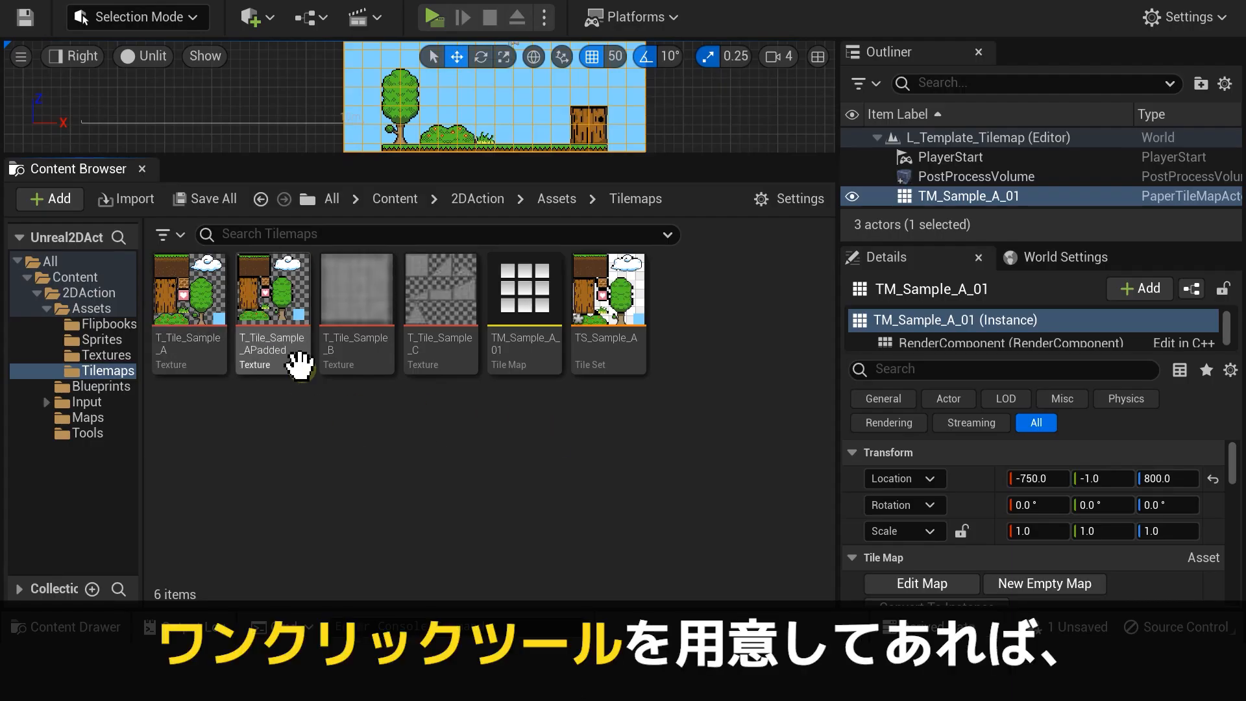
Step: Apply the NewPaper2DSettings scripted asset action to T_Tile_Sample_APadded without opening the texture
right_click(267, 295)
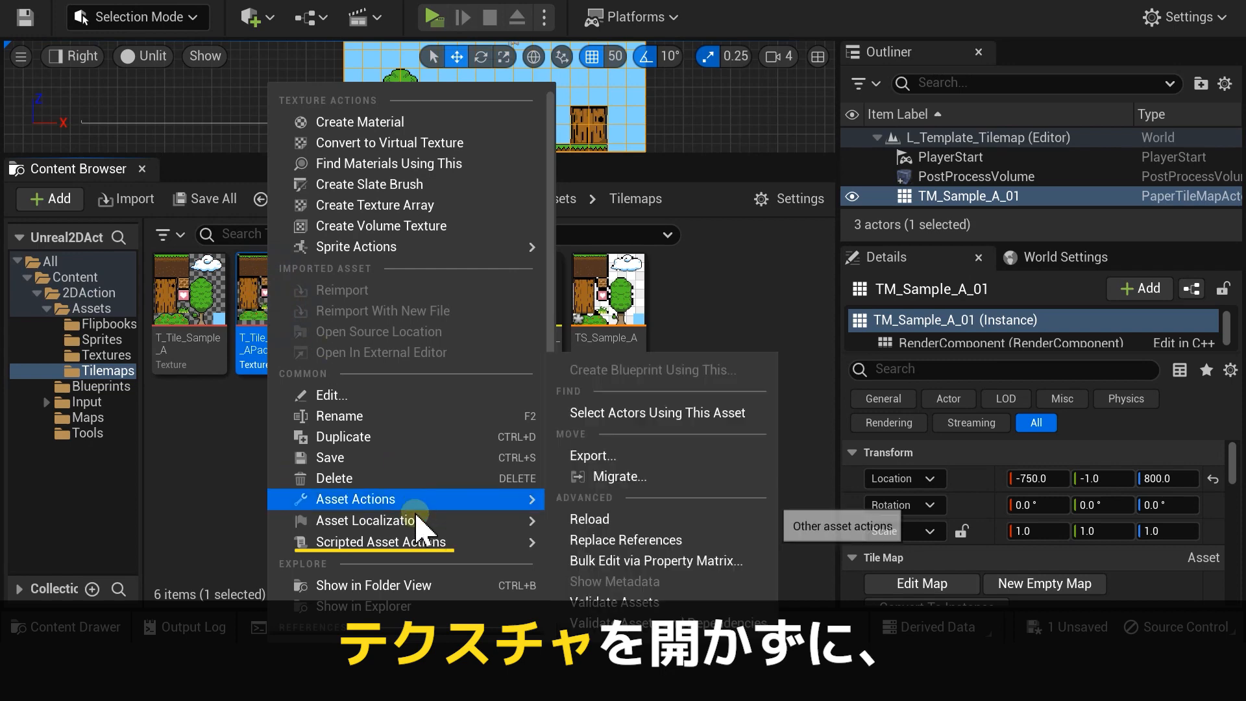
mouse_move(528, 543)
left_click(621, 550)
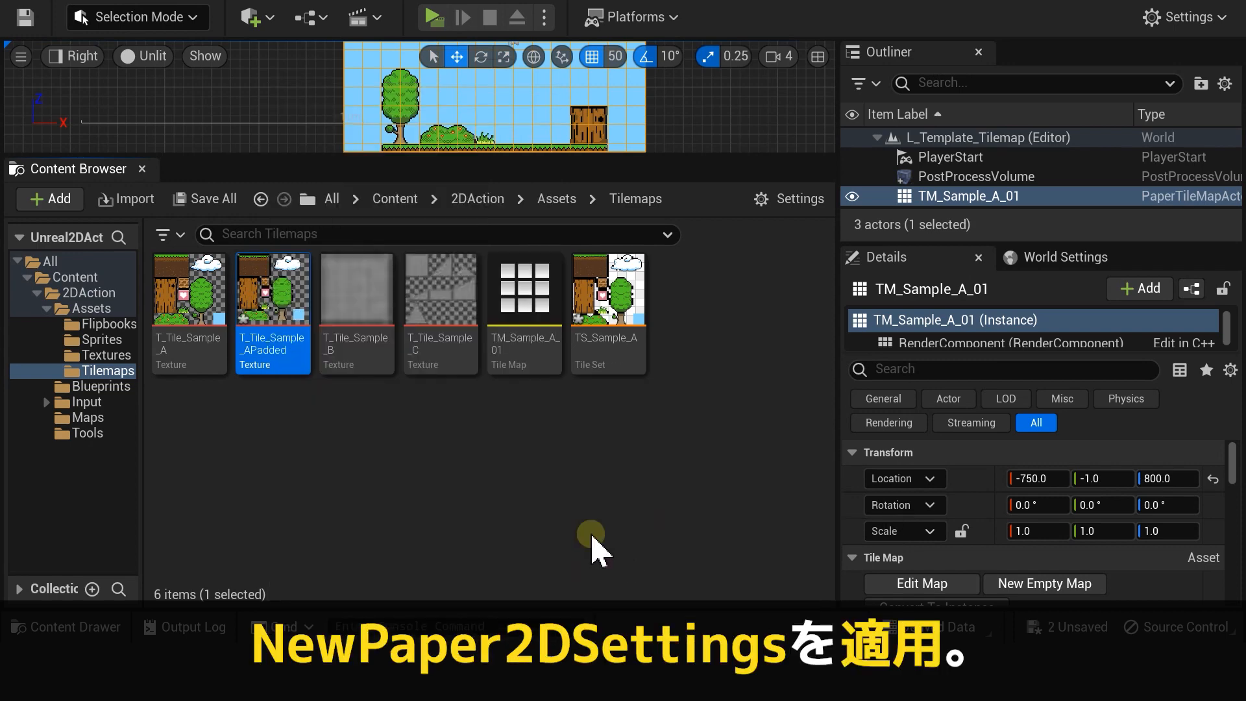
left_click(548, 425)
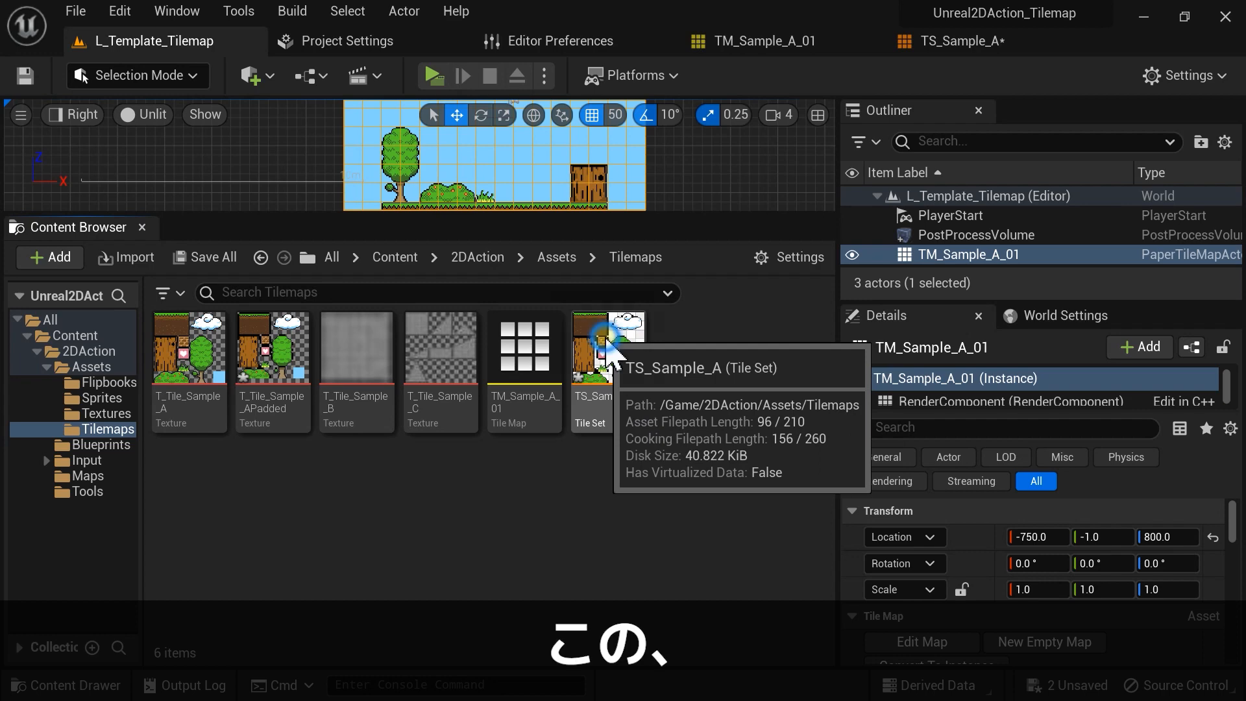
Step: Look at tile picking in TM_Sample_A_01 with the padded tile set, choosing the heart tile, and return to the L_Template_Tilemap level
right_click(606, 339)
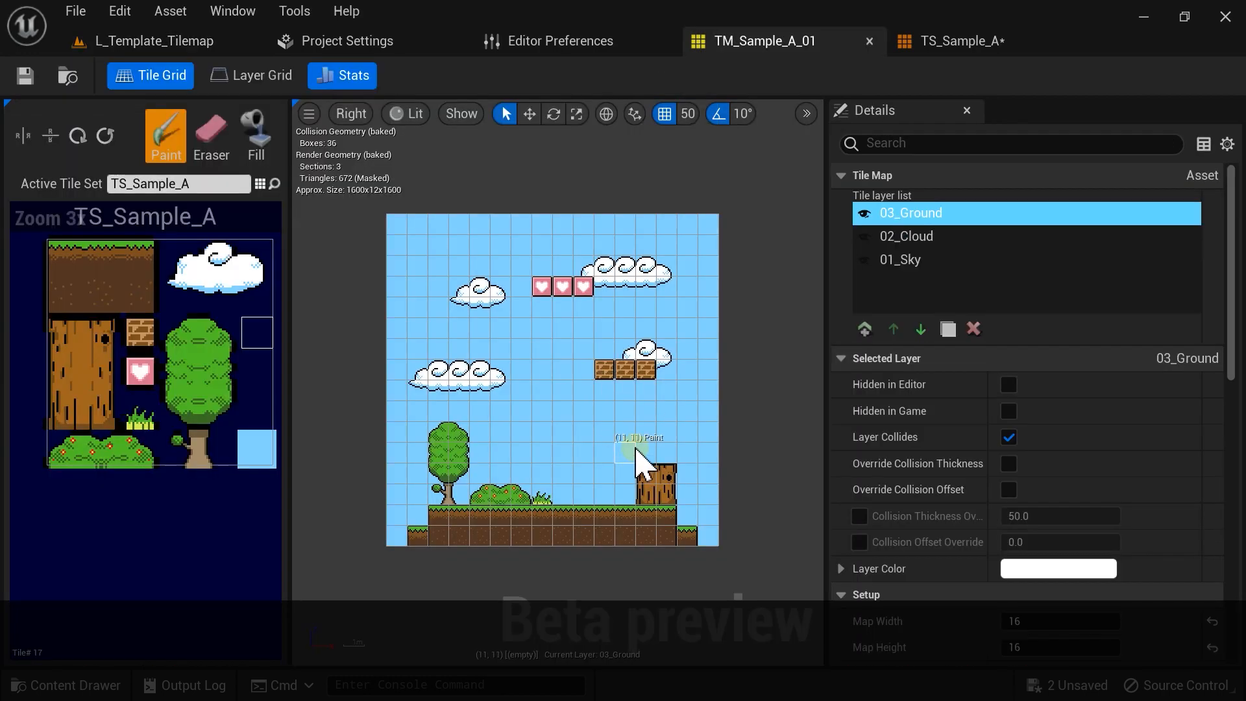
left_click(181, 373)
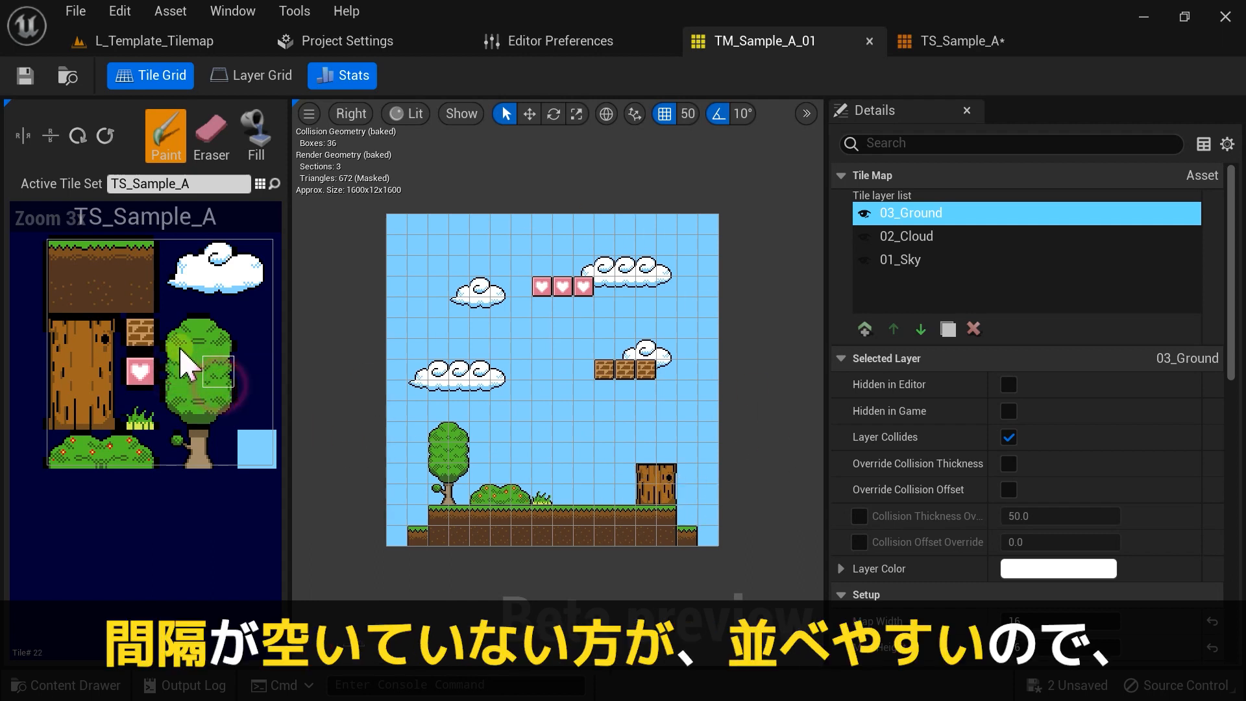
left_click(140, 371)
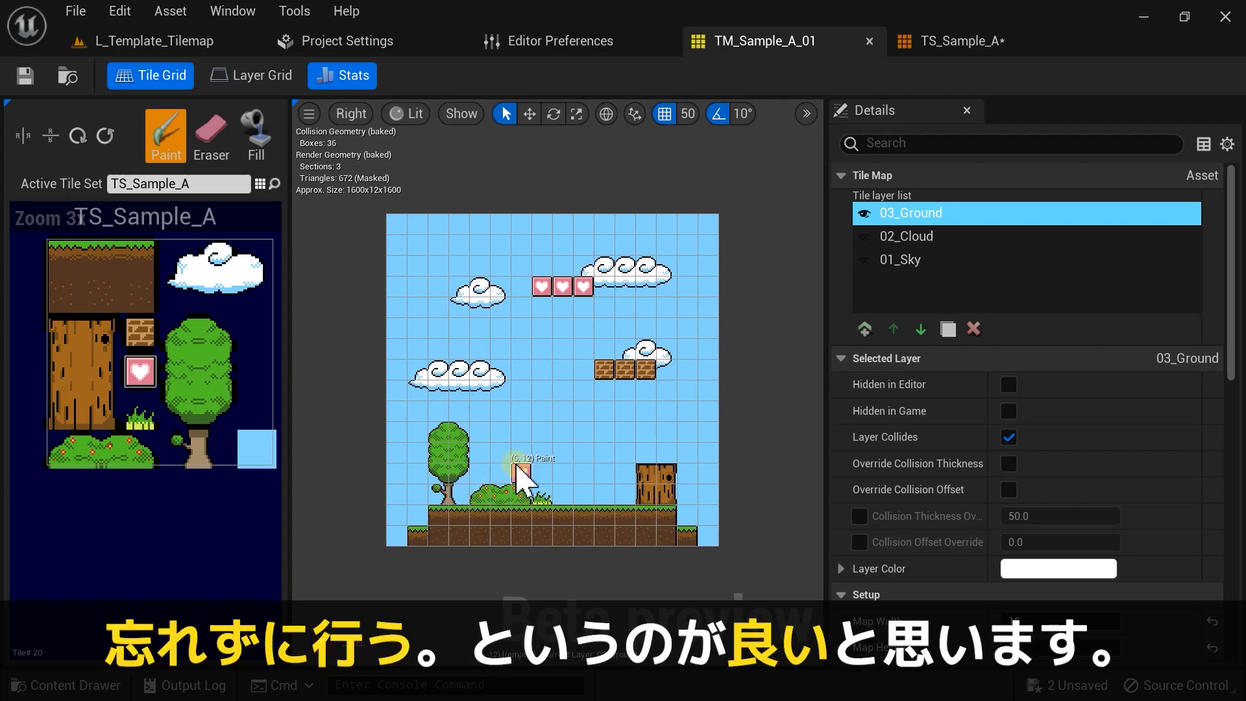
left_click(97, 40)
right_click(594, 350)
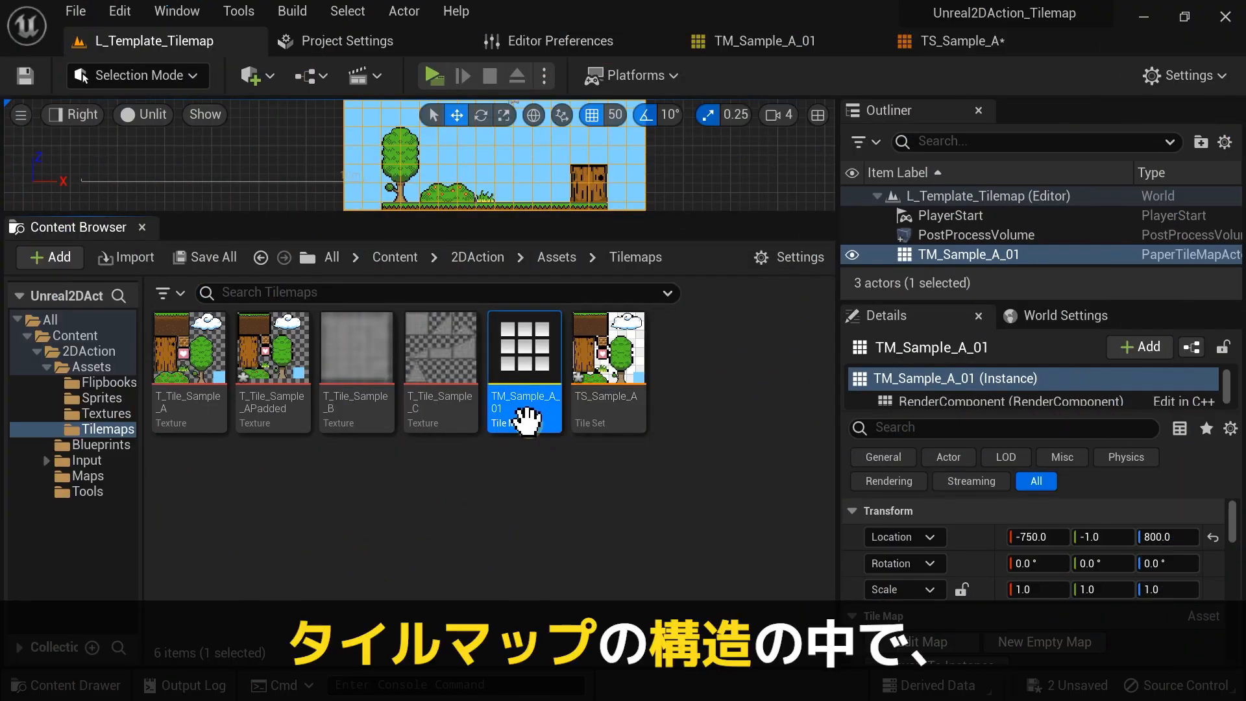
Step: Check the Separation Per Layer setting in TM_Sample_A_01 and examine the tilemap's layer spacing in perspective in the L_Template_Tilemap level
left_click(523, 357)
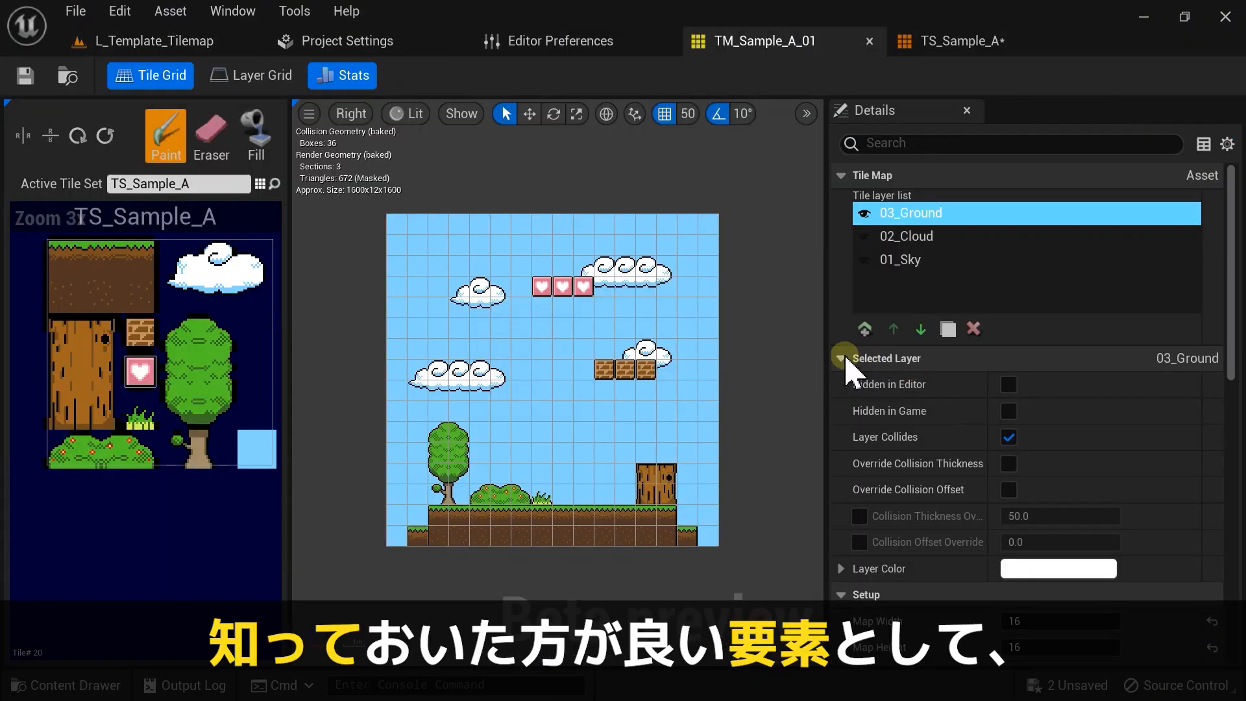
scroll(851, 370, "down", 4)
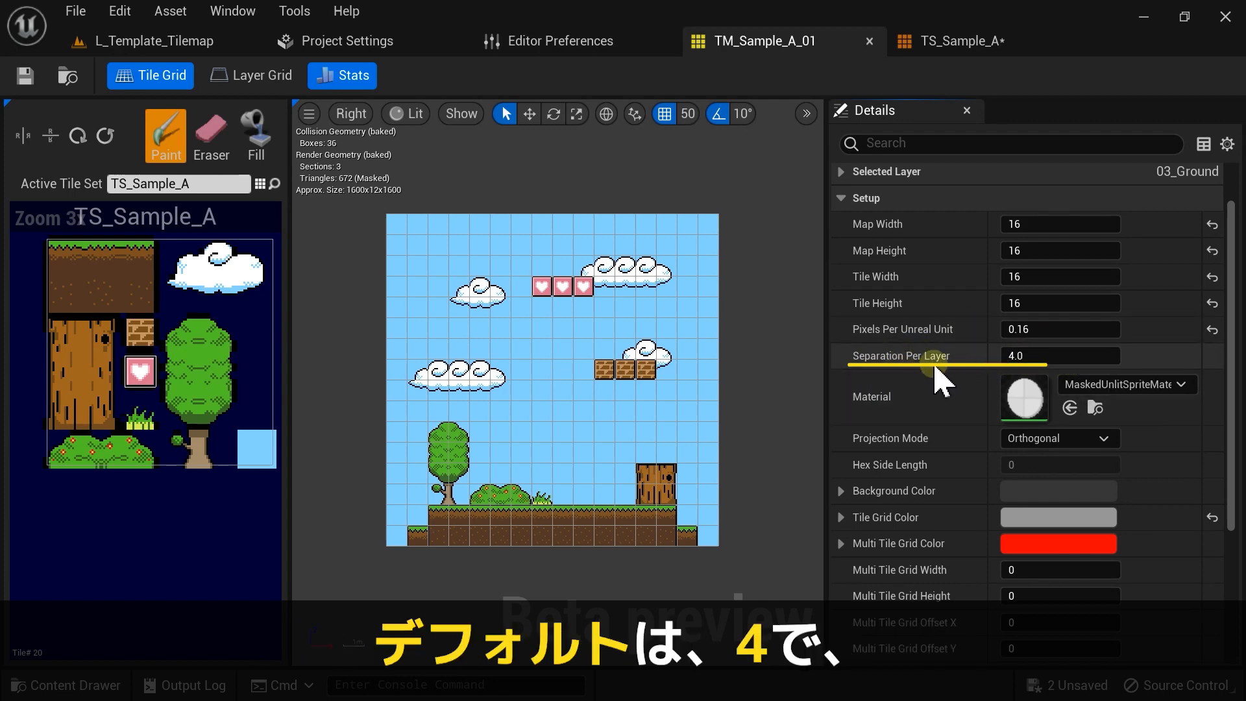
left_click(143, 40)
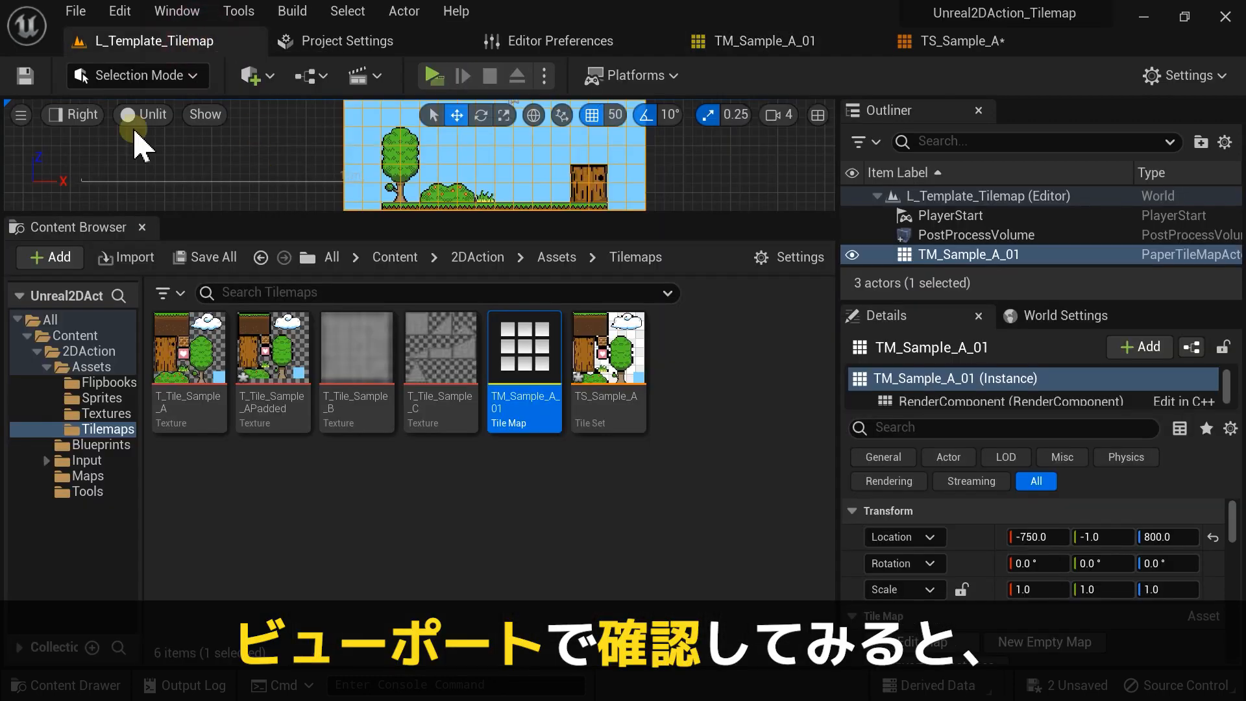
left_click(142, 227)
left_click(63, 114)
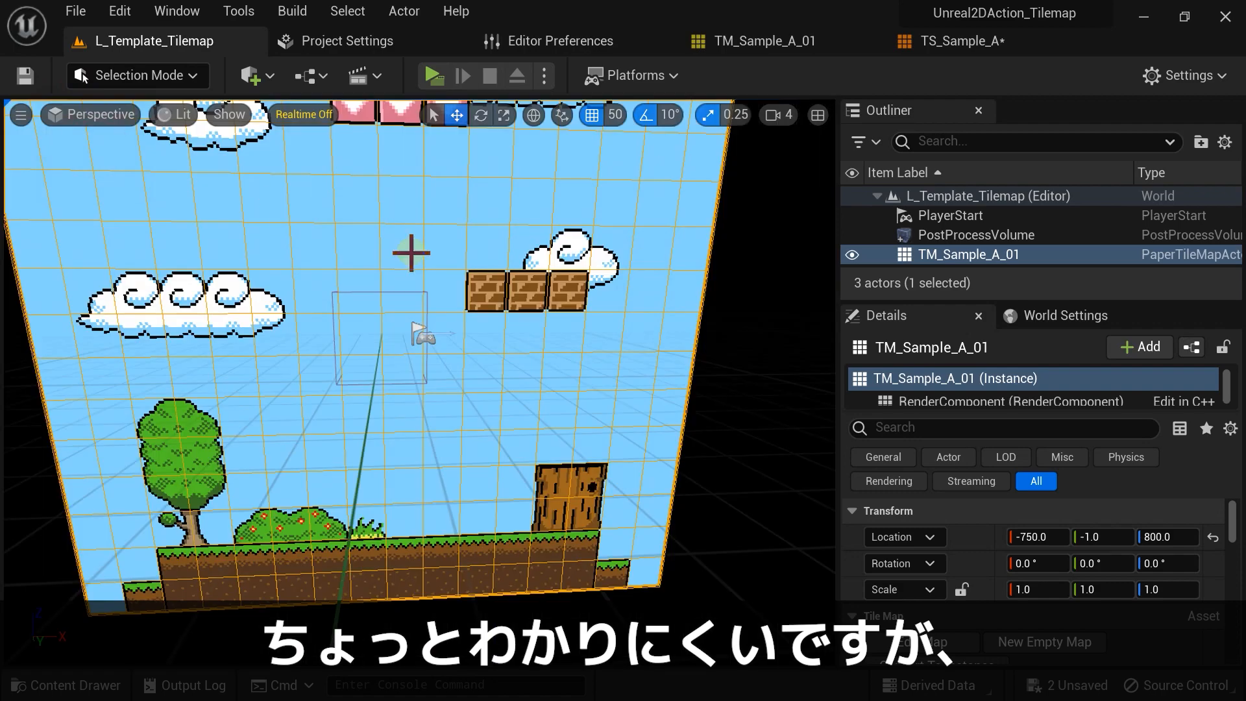
left_click_drag(412, 251, 597, 240, "alt")
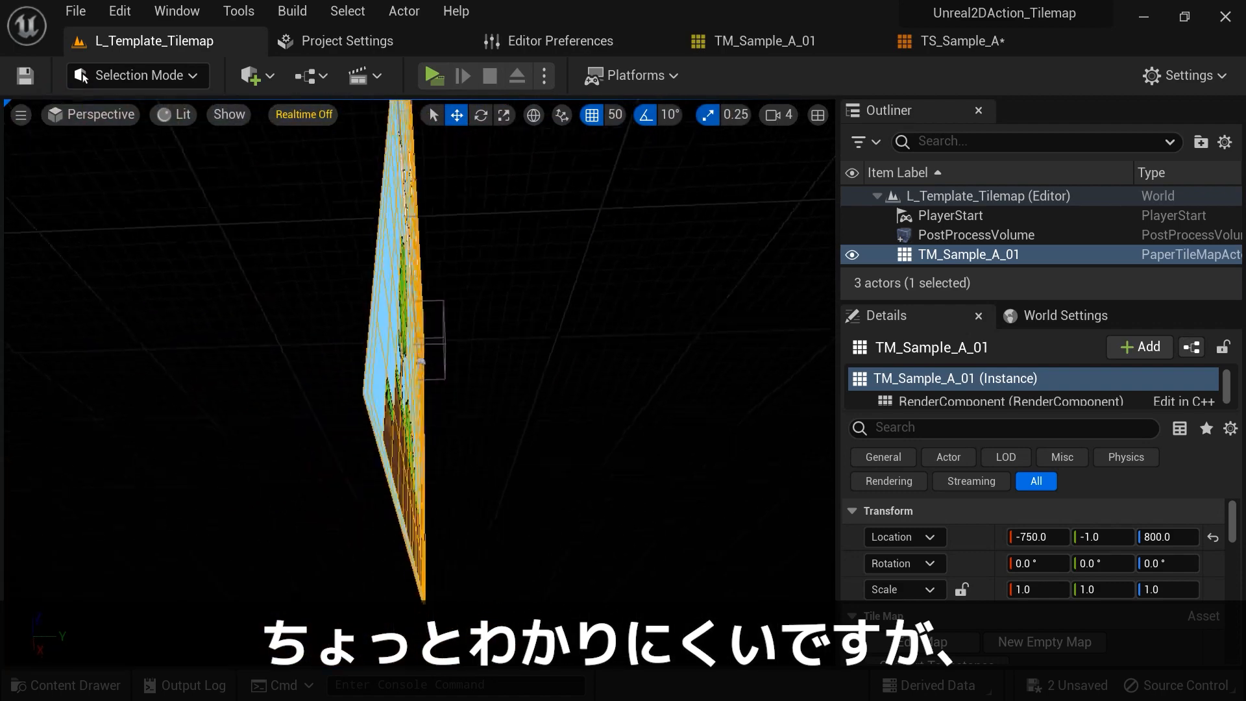
Step: In the front view, set the TM_Sample_A_01 actor's Y location to 0 and the grid snap size to 1 to check the layer spacing
left_click(91, 114)
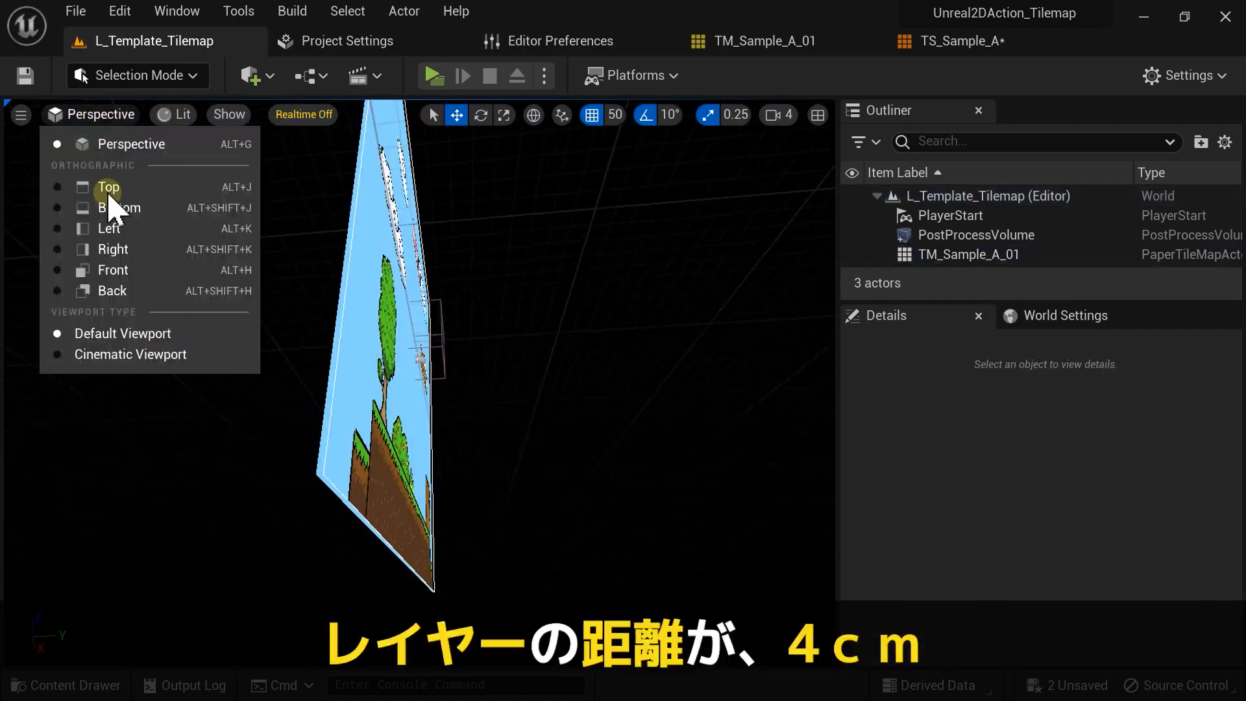
left_click(107, 264)
left_click(514, 336)
left_click(1103, 538)
type("0")
key("Return")
left_click(615, 114)
left_click(617, 163)
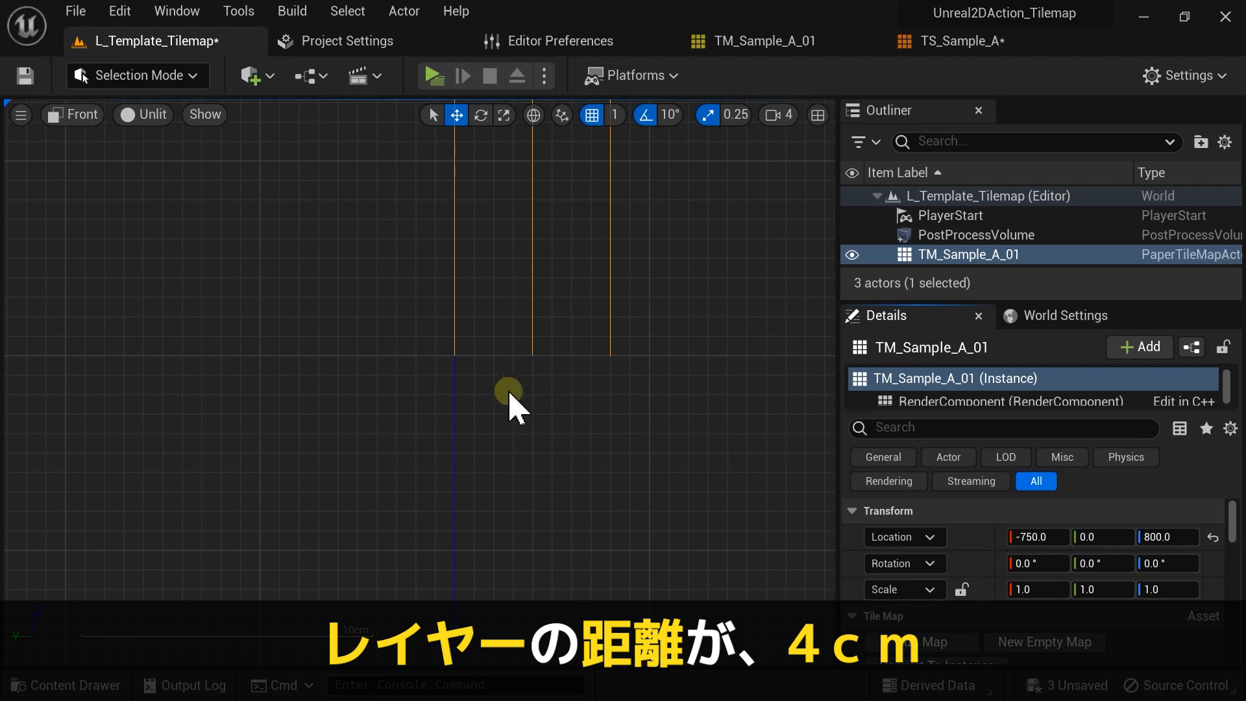
Step: Try a Separation Per Layer of 100 on TM_Sample_A_01, examining the layer gaps in the level, and reset it to the default
left_click(784, 45)
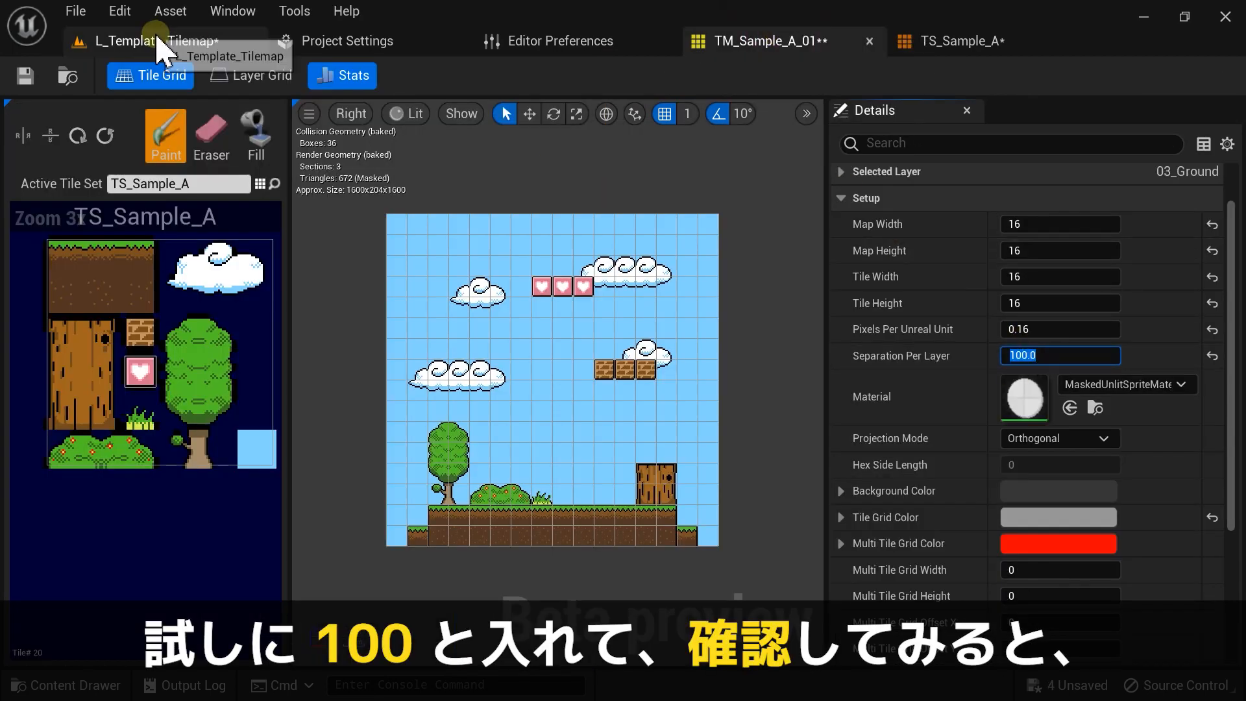
left_click(203, 41)
left_click(616, 115)
left_click(648, 237)
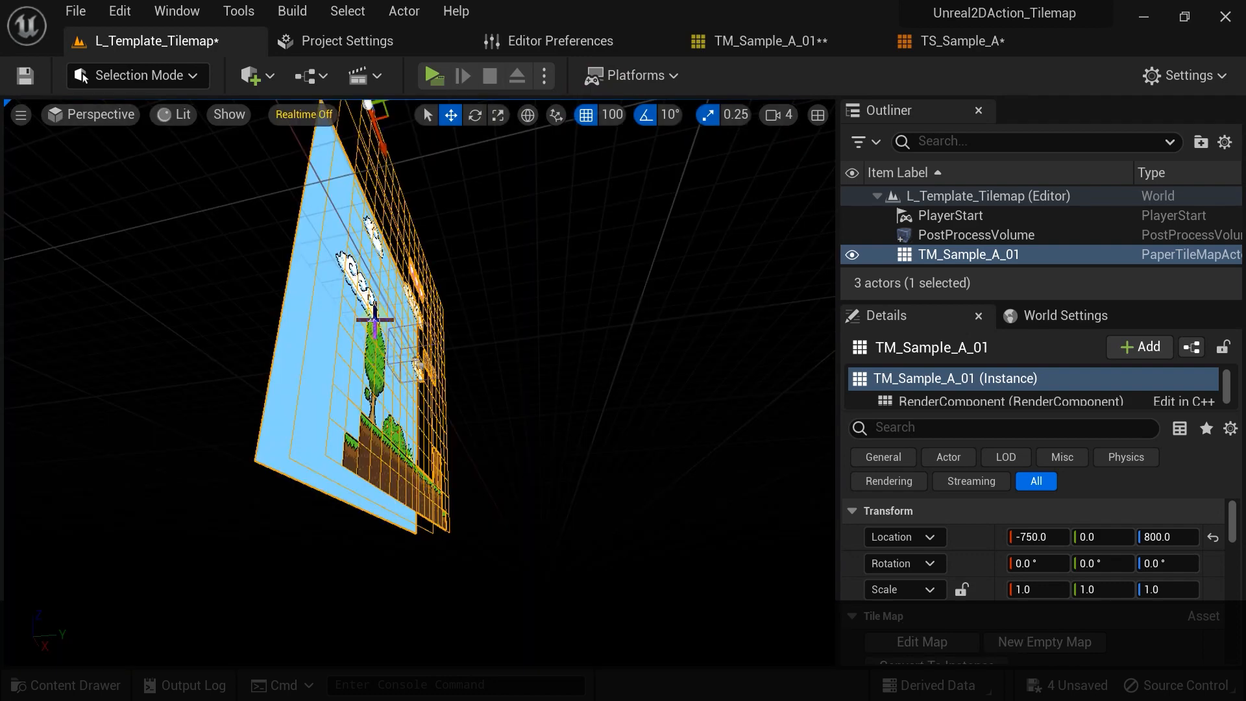
right_click_drag(416, 357, 506, 356)
left_click_drag(506, 357, 448, 273, "alt")
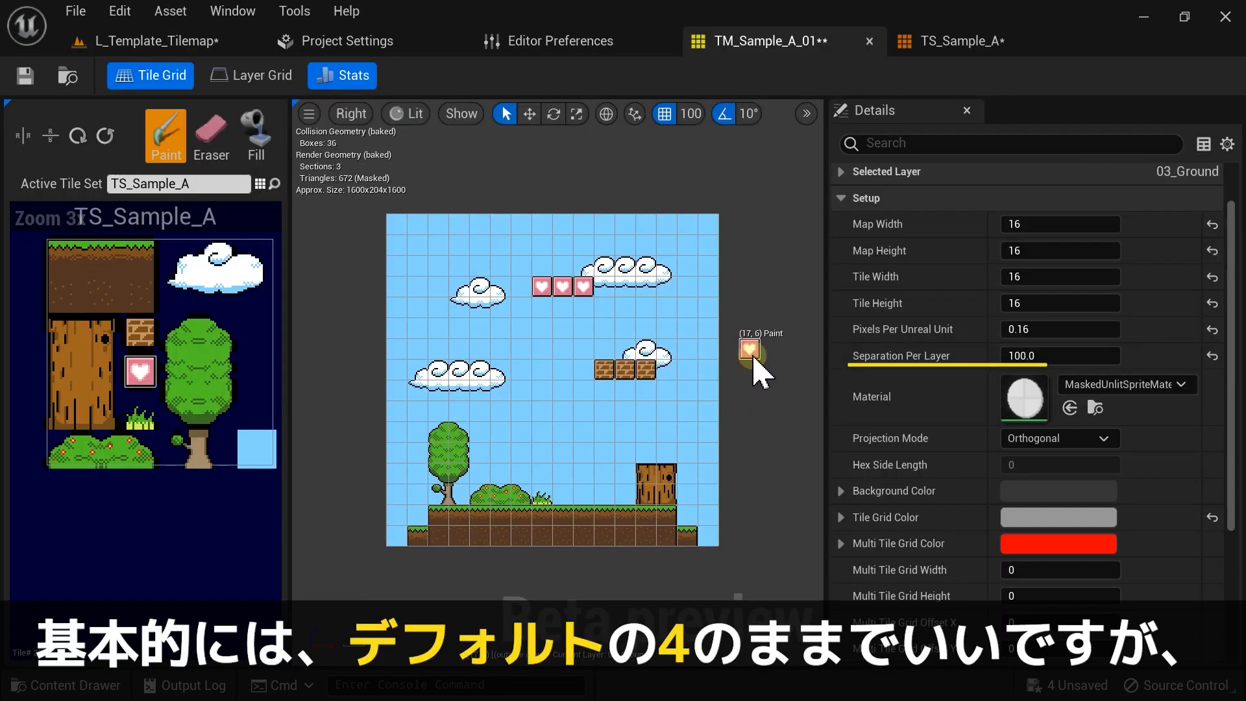
left_click(1205, 354)
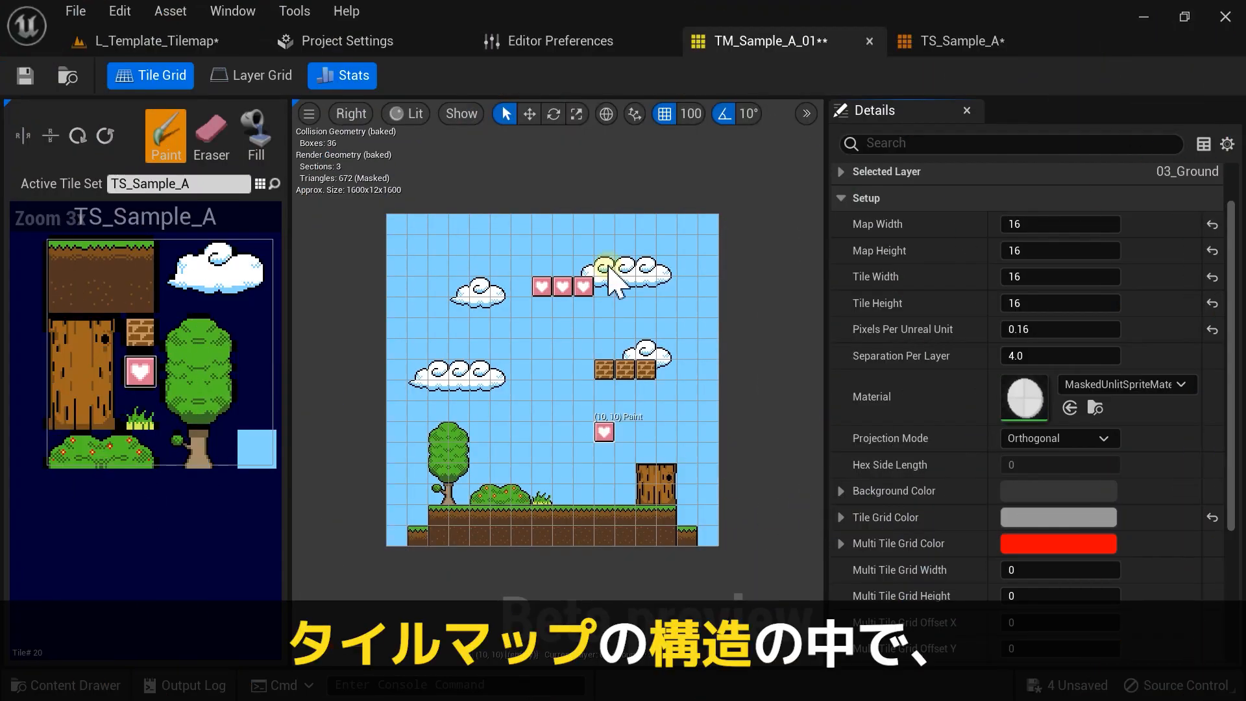
Step: Turn on collision display in the L_Template_Tilemap viewport and inspect the collision around the ground tiles
scroll(980, 370, "down", 5)
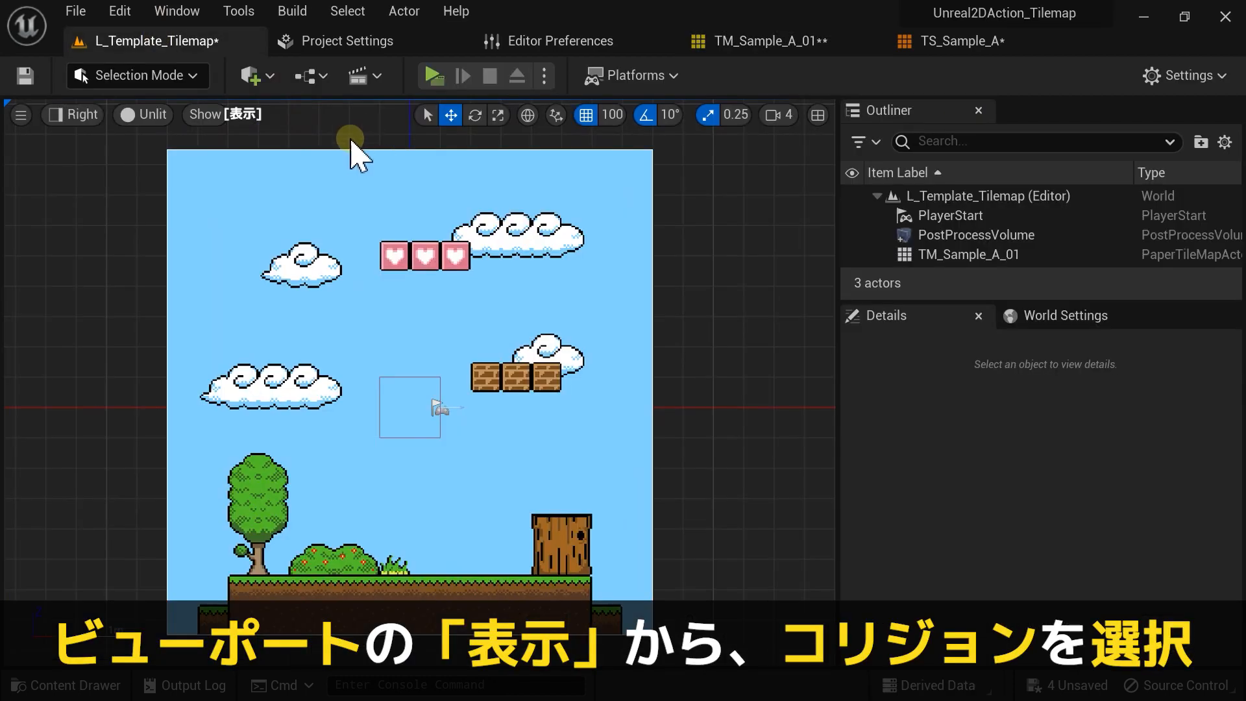
left_click(205, 115)
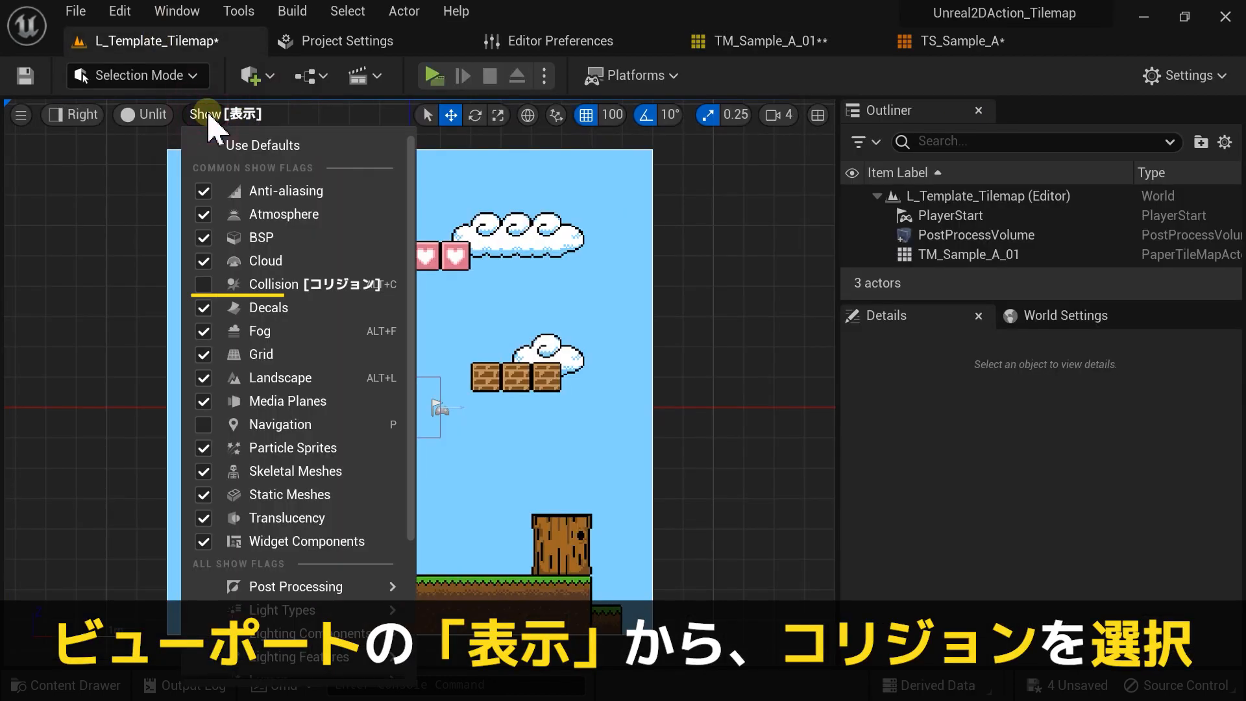
left_click(255, 281)
right_click_drag(347, 556, 449, 431)
scroll(504, 542, "up", 5)
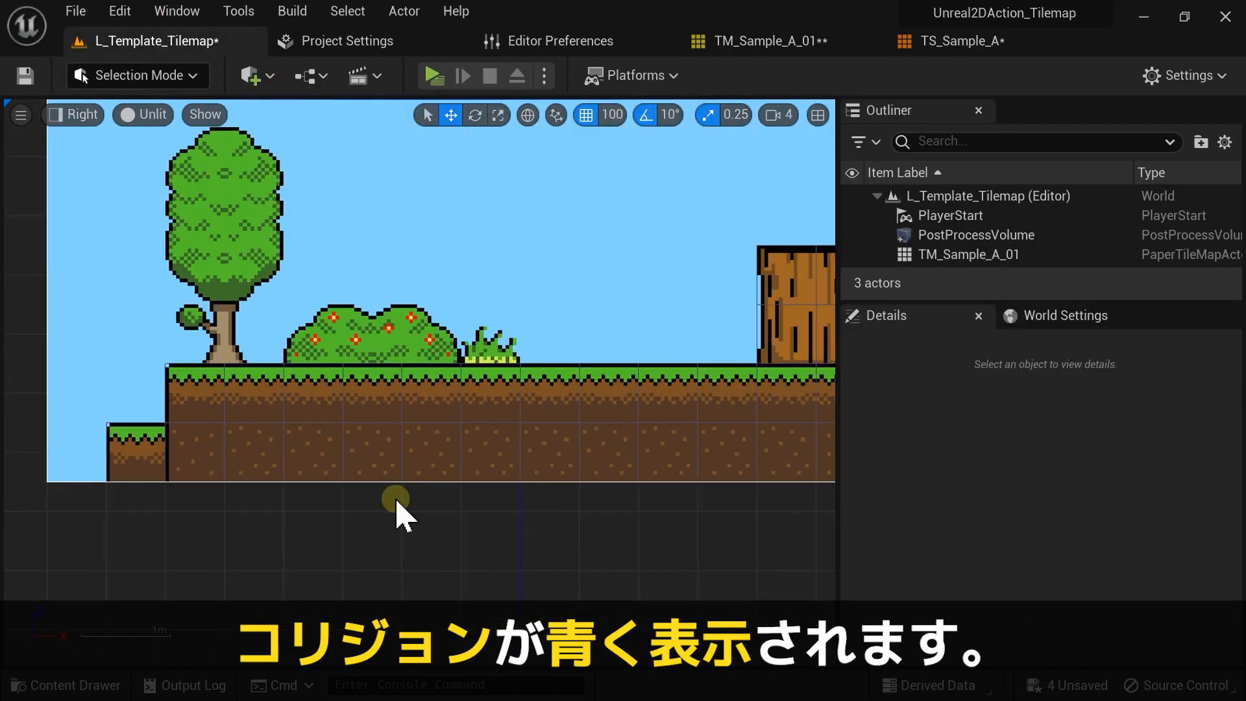
Step: Examine the tilemap's collision depth in perspective and front views, using a grid snap size of 50 as reference
left_click(76, 112)
left_click(92, 159)
scroll(363, 429, "up", 5)
left_click_drag(363, 429, 464, 515, "alt")
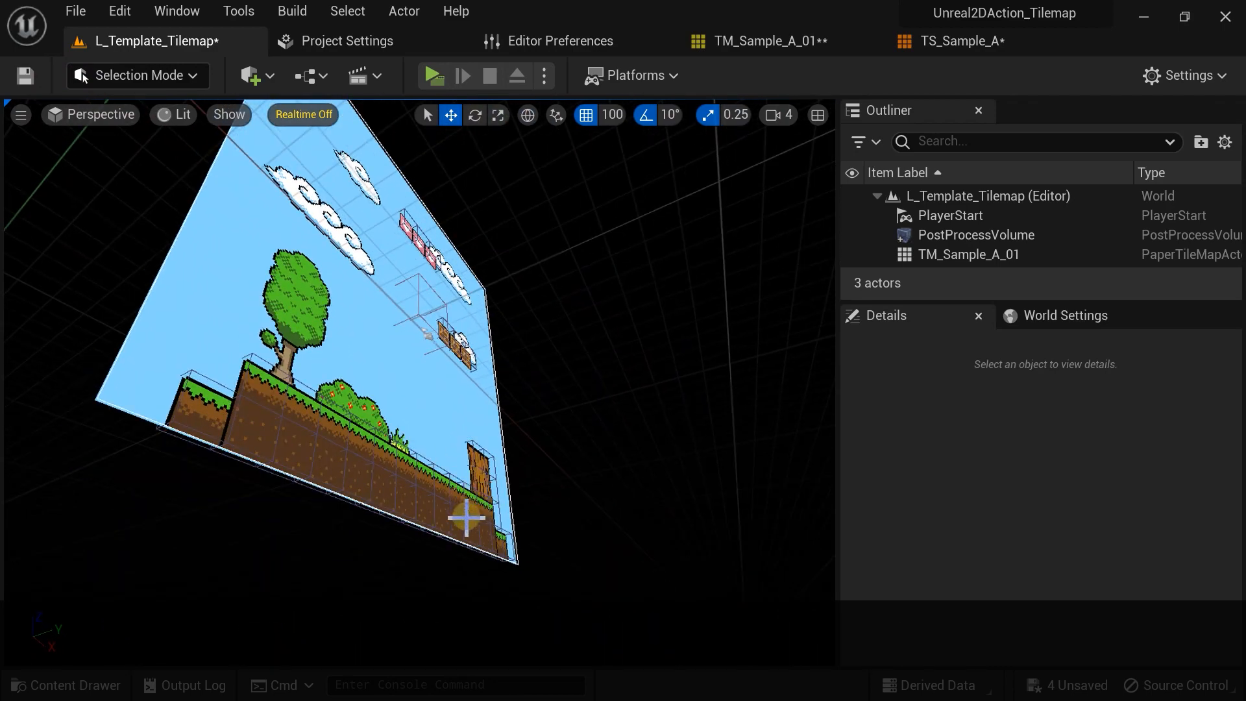
left_click(116, 114)
left_click(113, 269)
left_click(612, 114)
left_click(636, 226)
scroll(428, 299, "up", 3)
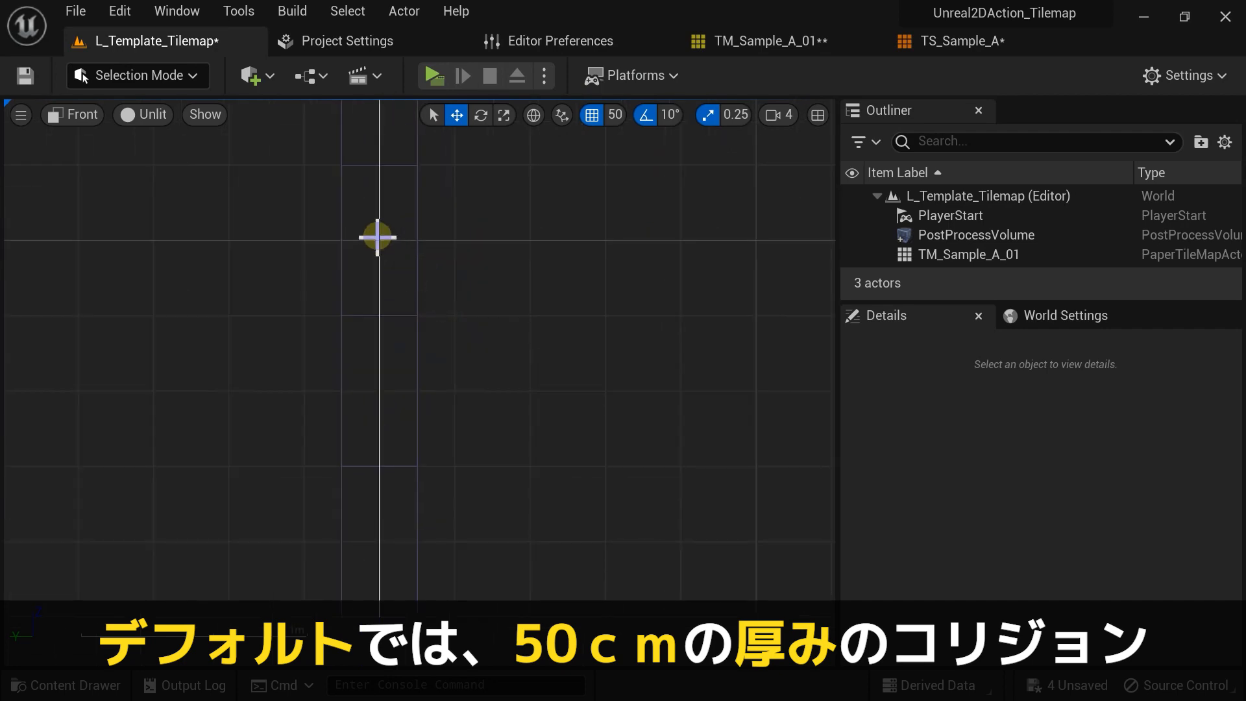
Step: Try a Collision Thickness of 500 on TM_Sample_A_01, inspecting the collision depth in the level, and reset it to the default
left_click(65, 115)
left_click(71, 144)
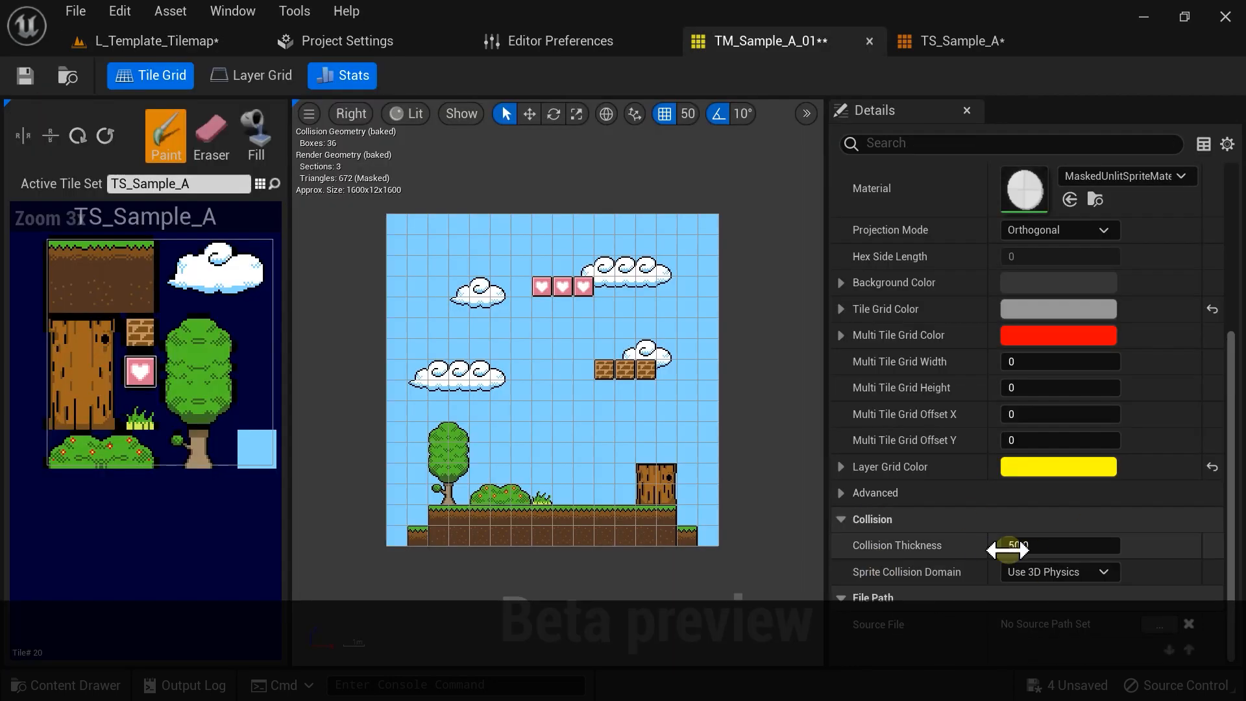
type("500")
key("Return")
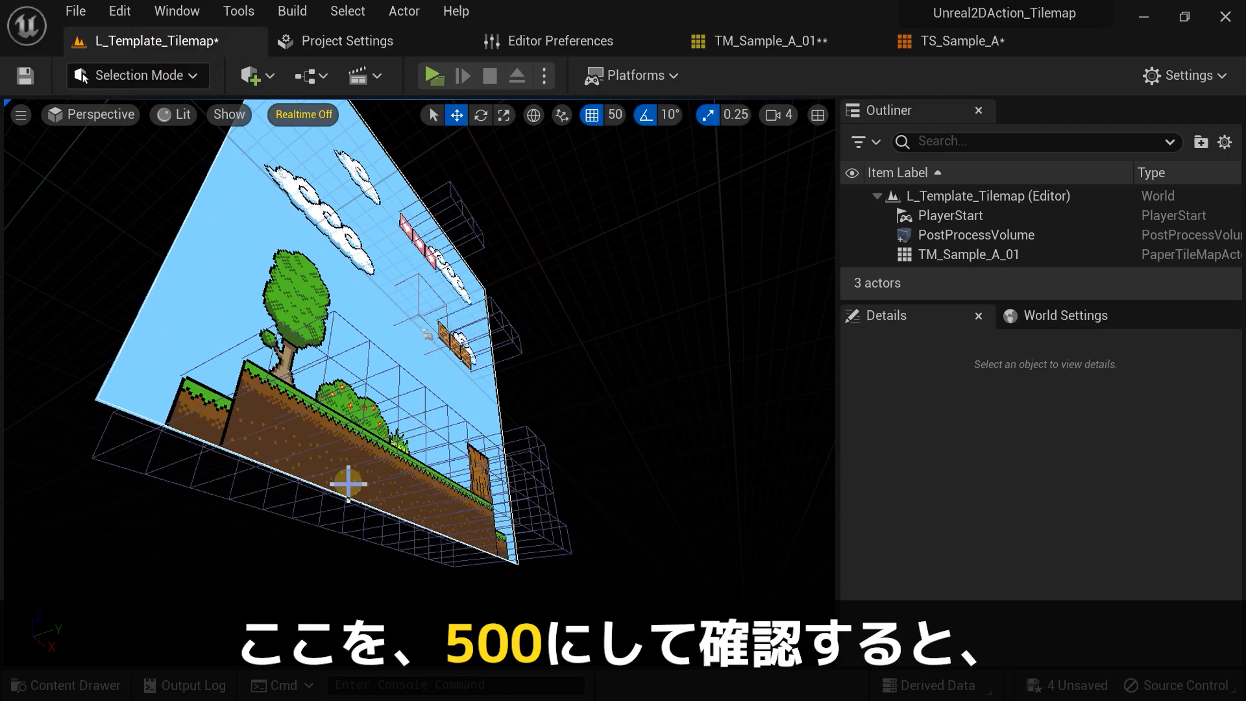
left_click_drag(349, 484, 320, 456, "alt")
left_click(104, 115)
left_click(123, 321)
scroll(391, 345, "down", 6)
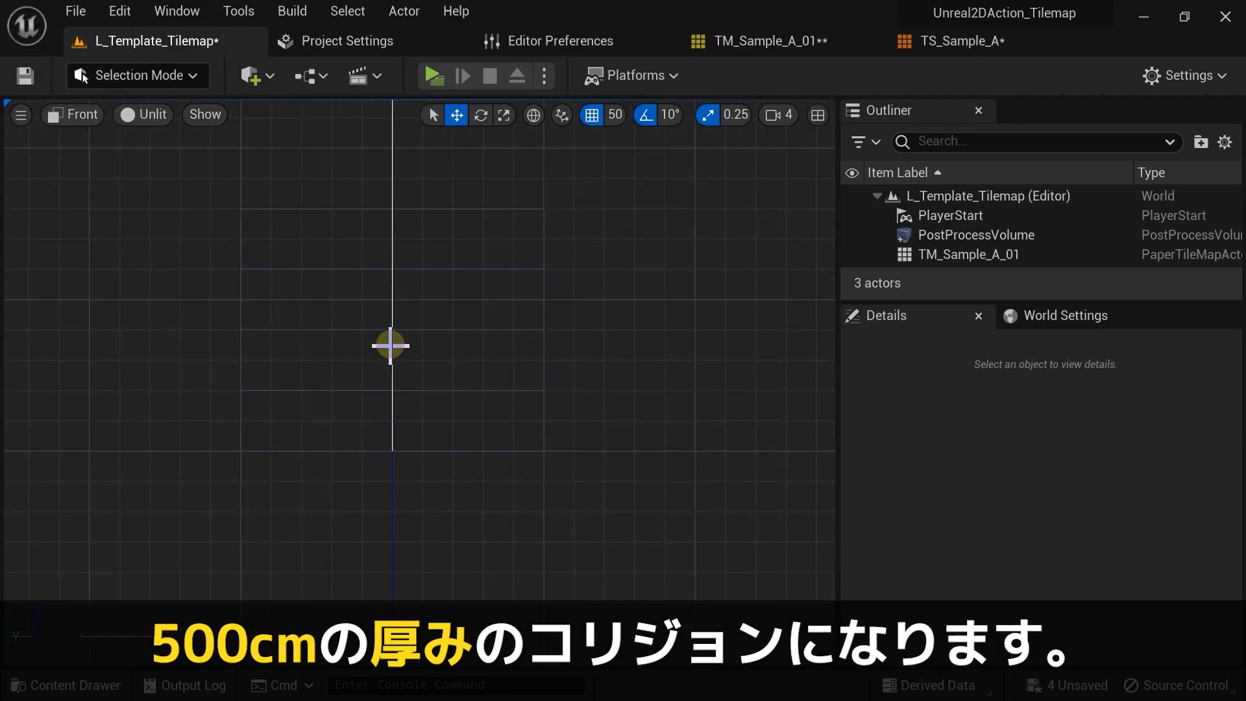
left_click(607, 133)
left_click(623, 253)
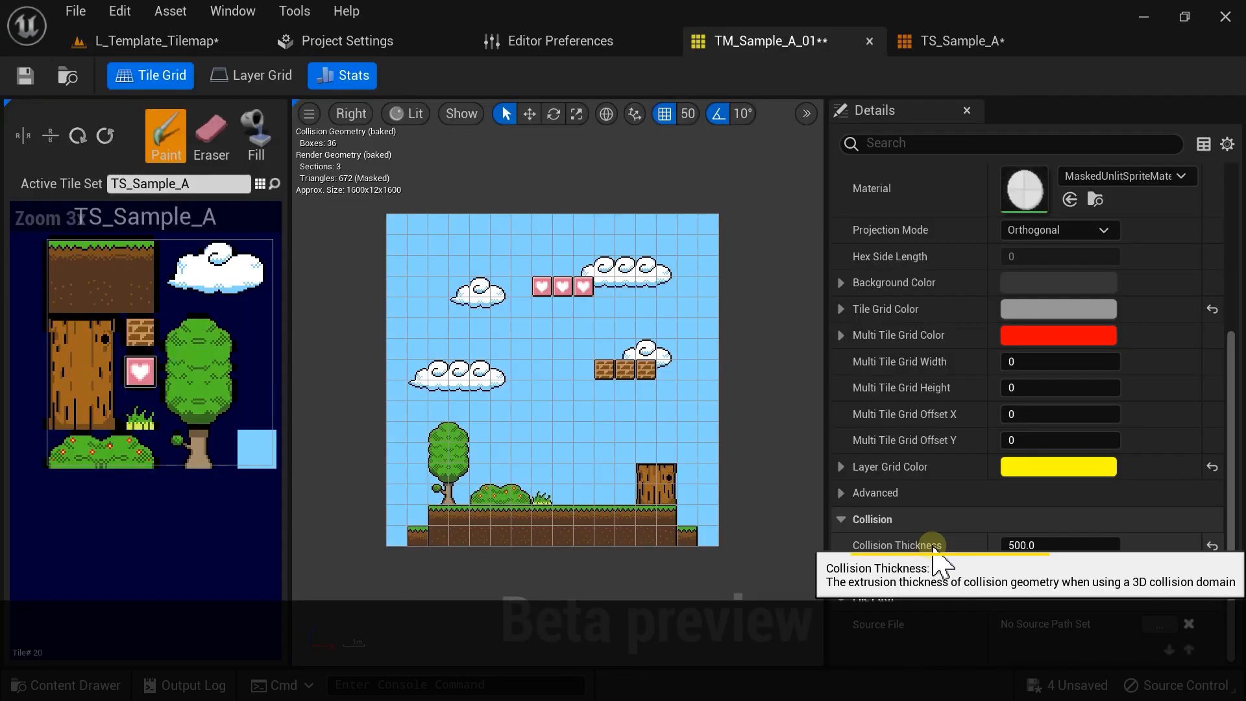
left_click(1211, 547)
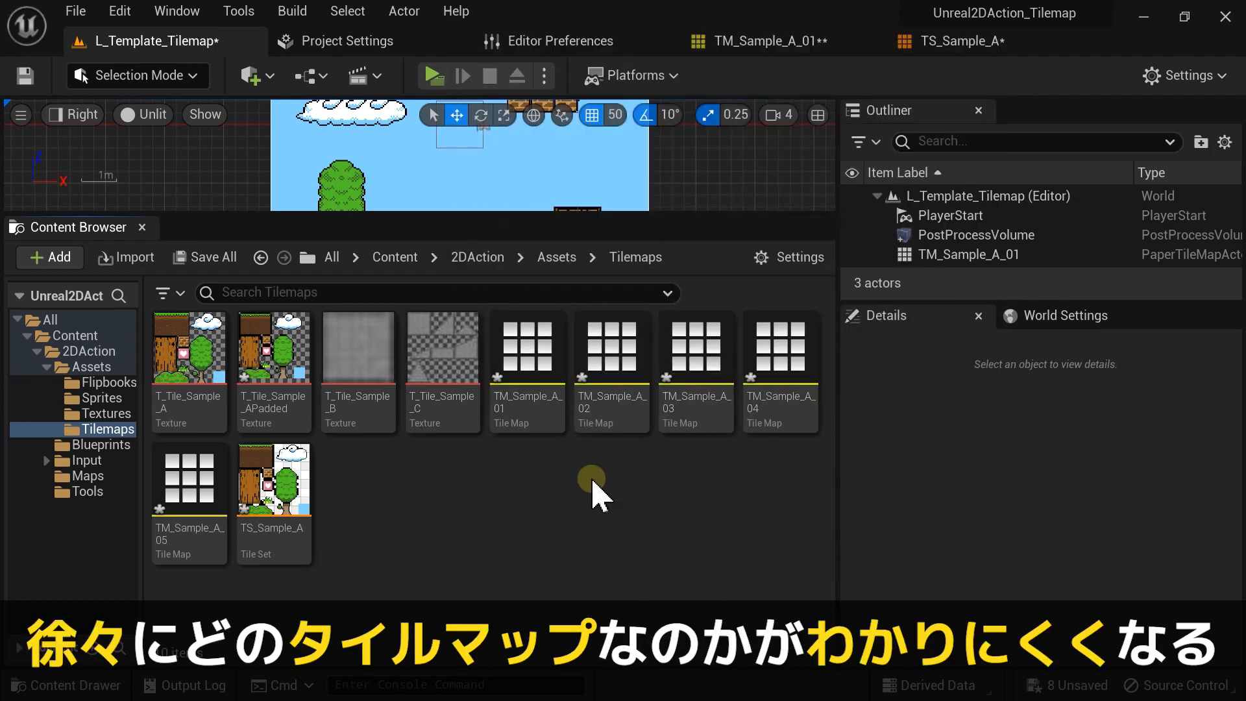
Step: Enlarge the level viewport to frame the whole tilemap and capture that view as the thumbnail of the TM_Sample_A_01 asset
left_click(534, 347)
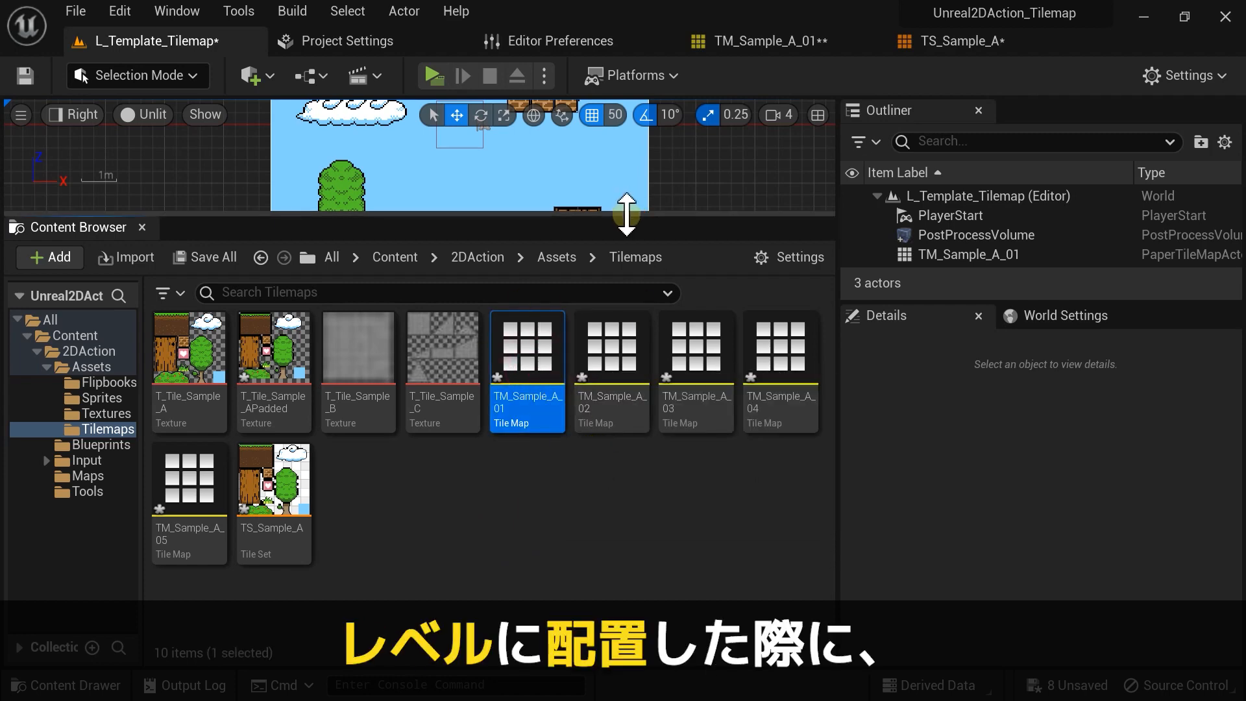
left_click_drag(626, 214, 615, 426)
scroll(639, 364, "down", 3)
right_click_drag(636, 361, 596, 359)
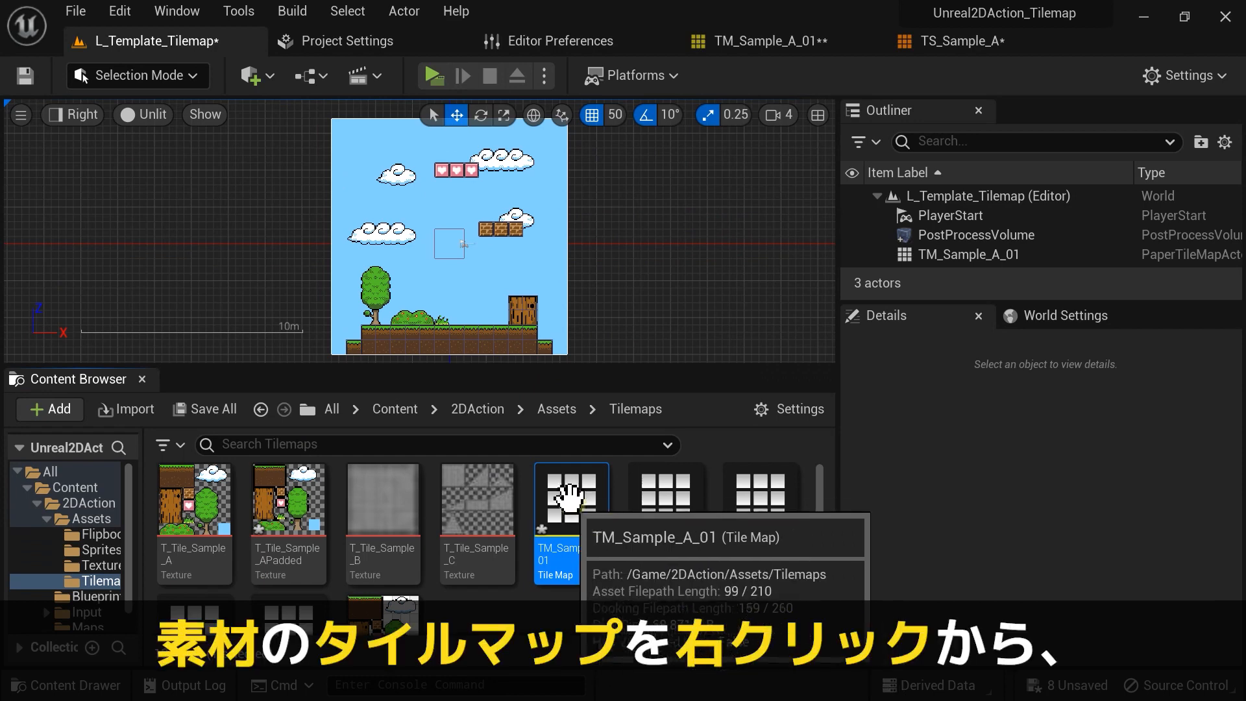
right_click(573, 492)
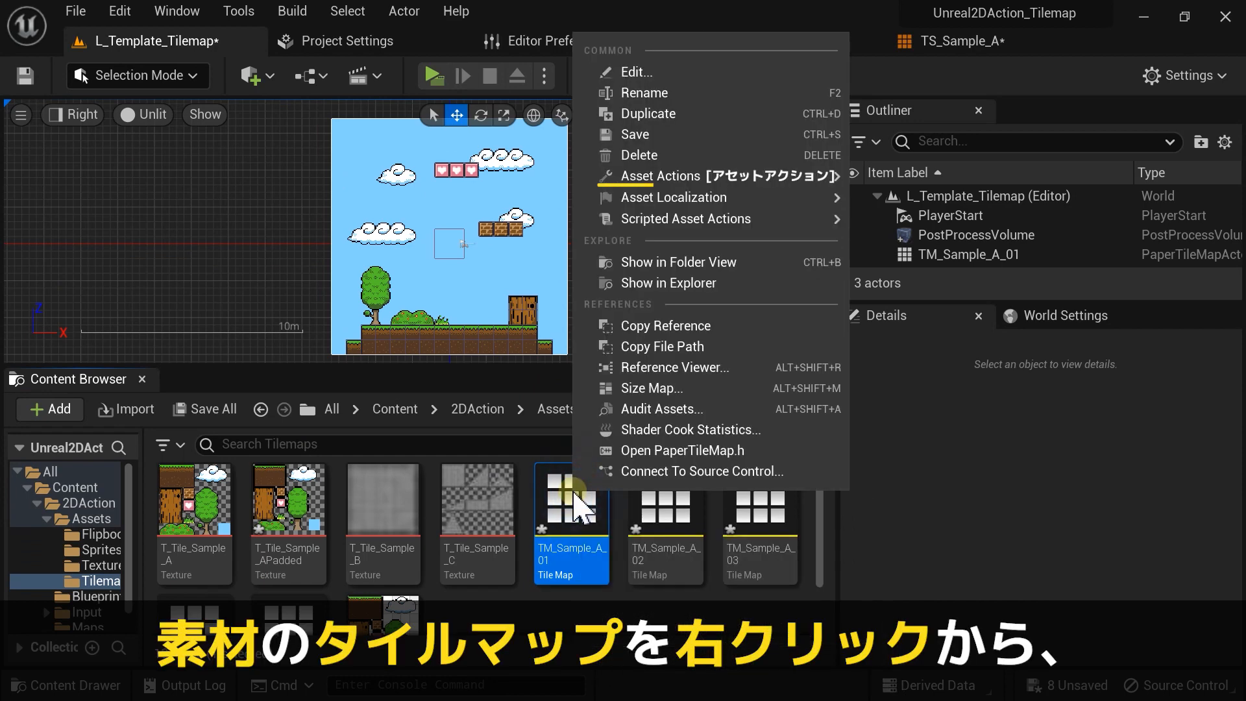
mouse_move(695, 174)
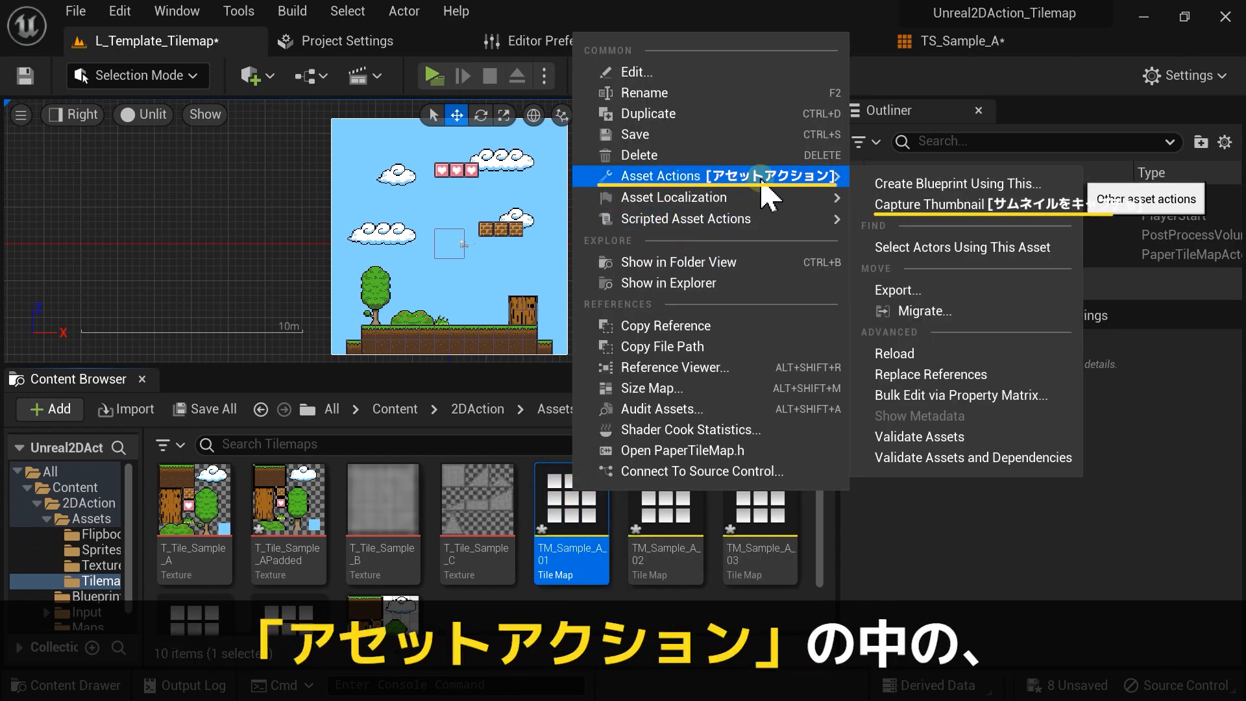
left_click(942, 205)
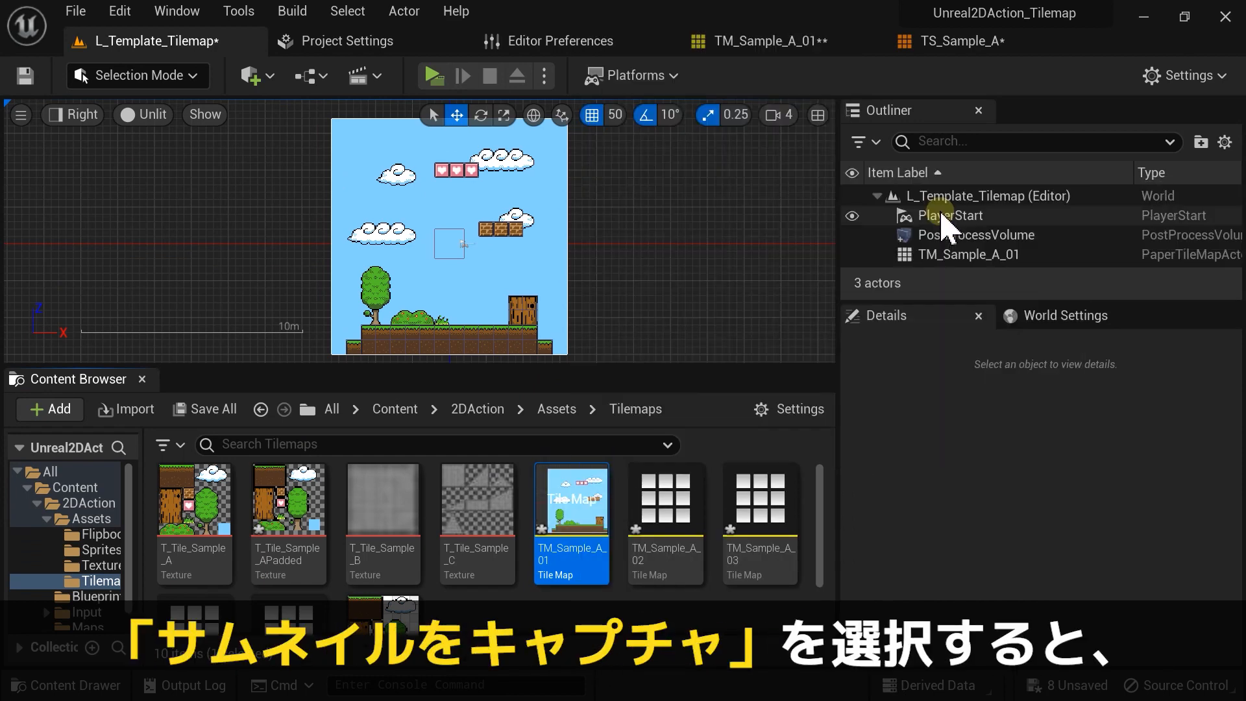
right_click_drag(708, 202, 673, 208)
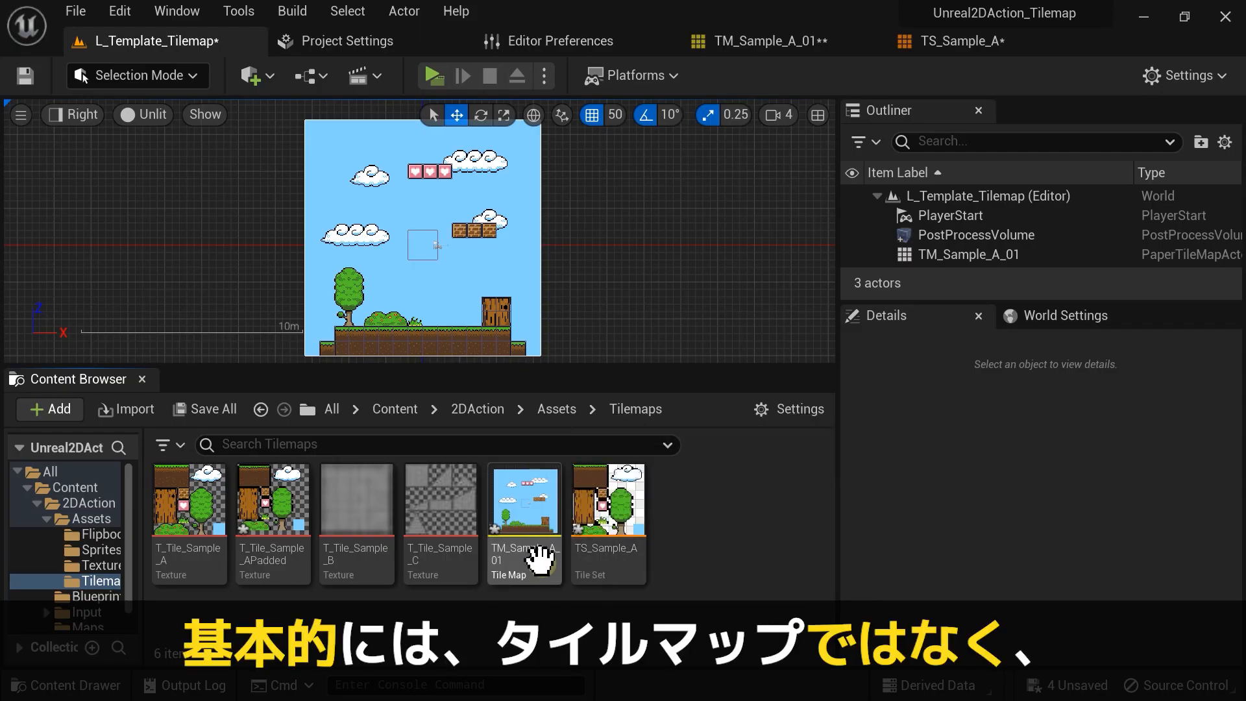
Step: Look at the parent class choices for a new Blueprint without creating one, and view the TM_Sample_A_01 tile map
right_click(699, 499)
left_click(733, 314)
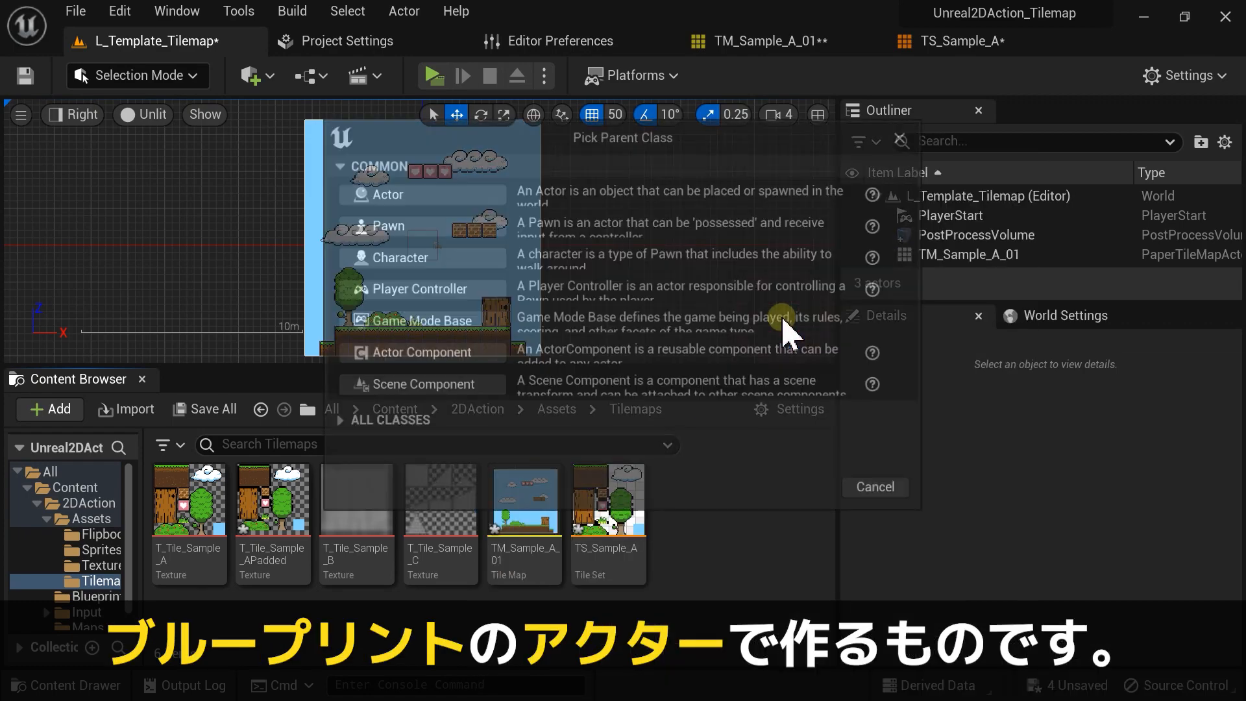
left_click(880, 540)
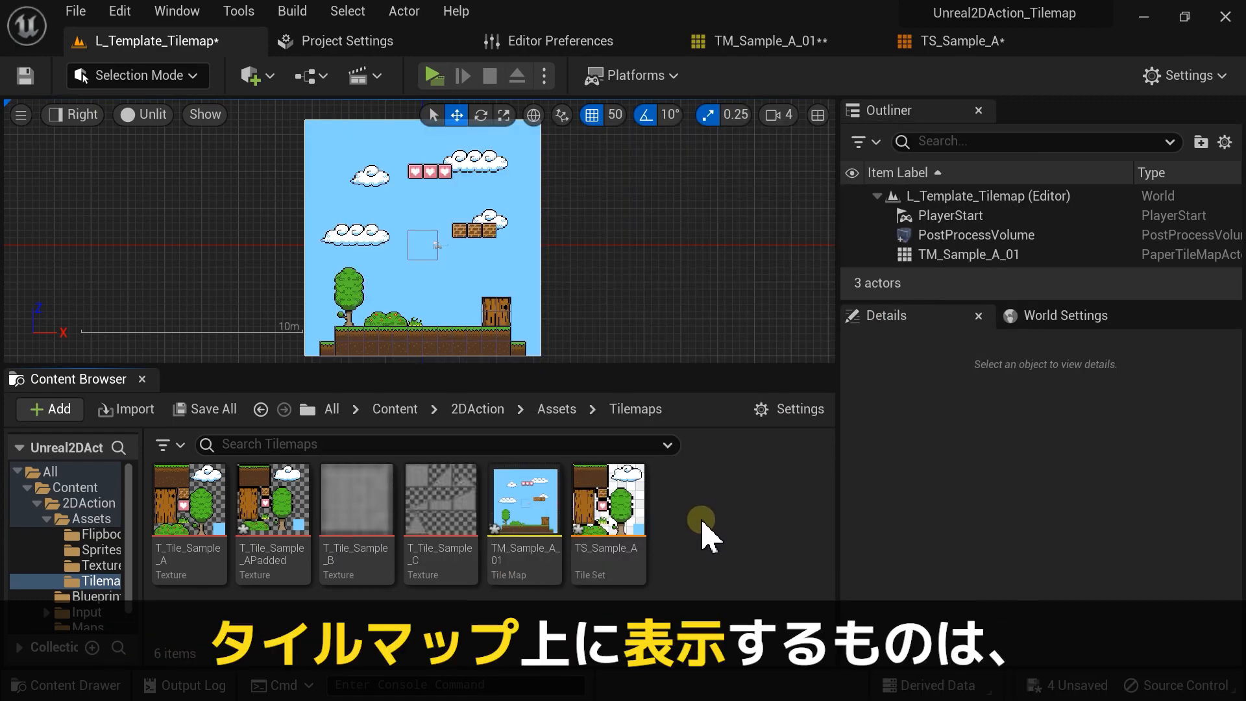
double_click(539, 503)
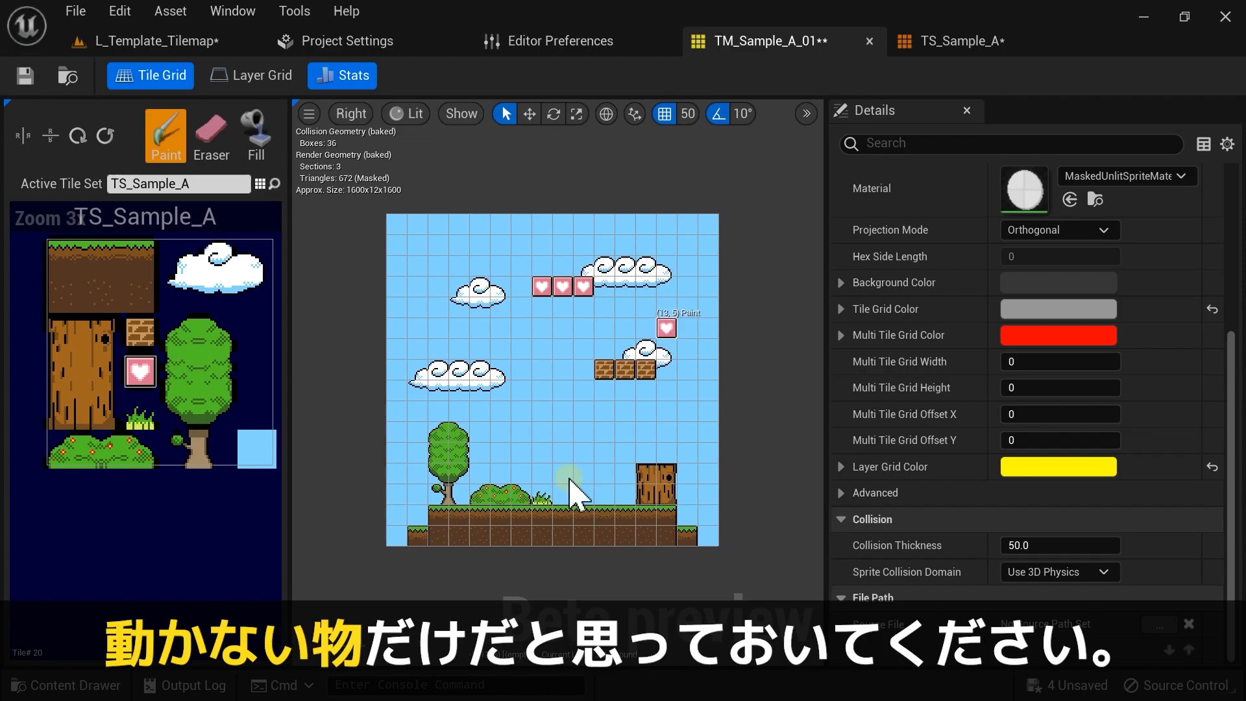
left_click(170, 44)
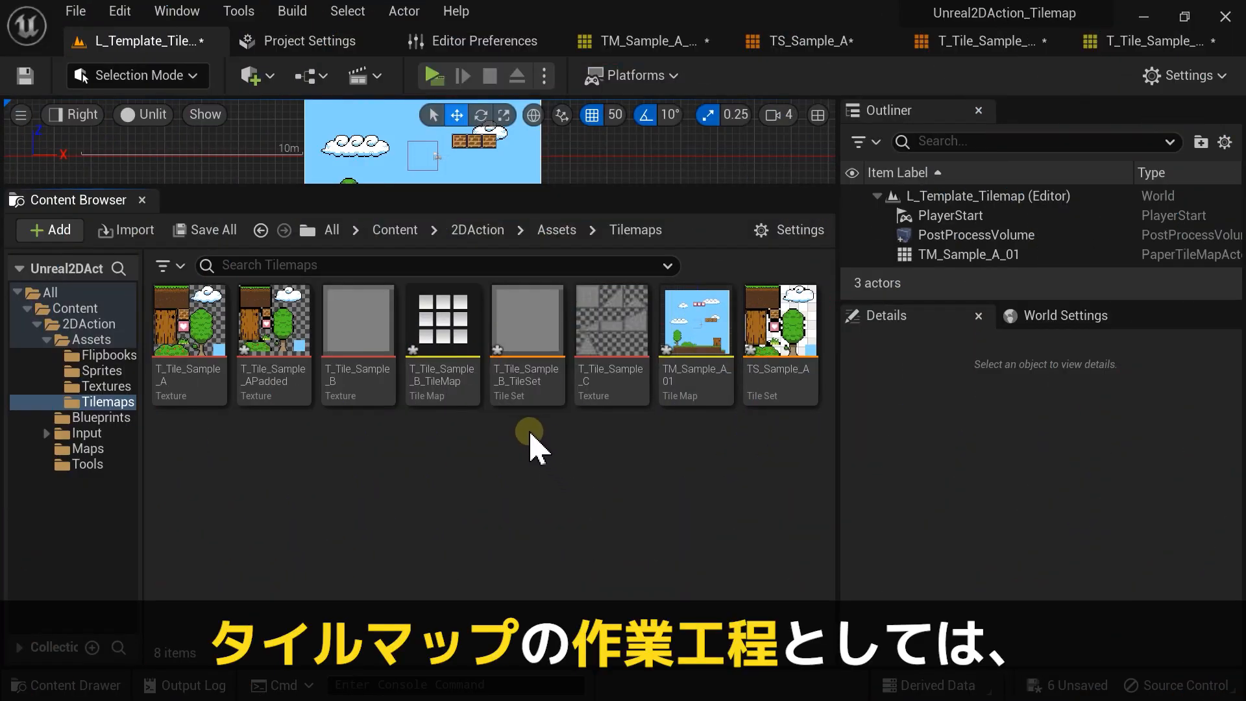
Step: Open T_Tile_Sample_B_TileMap and build a six-by-six ground block in the map's lower left corner with the single grey tile
left_click(361, 320)
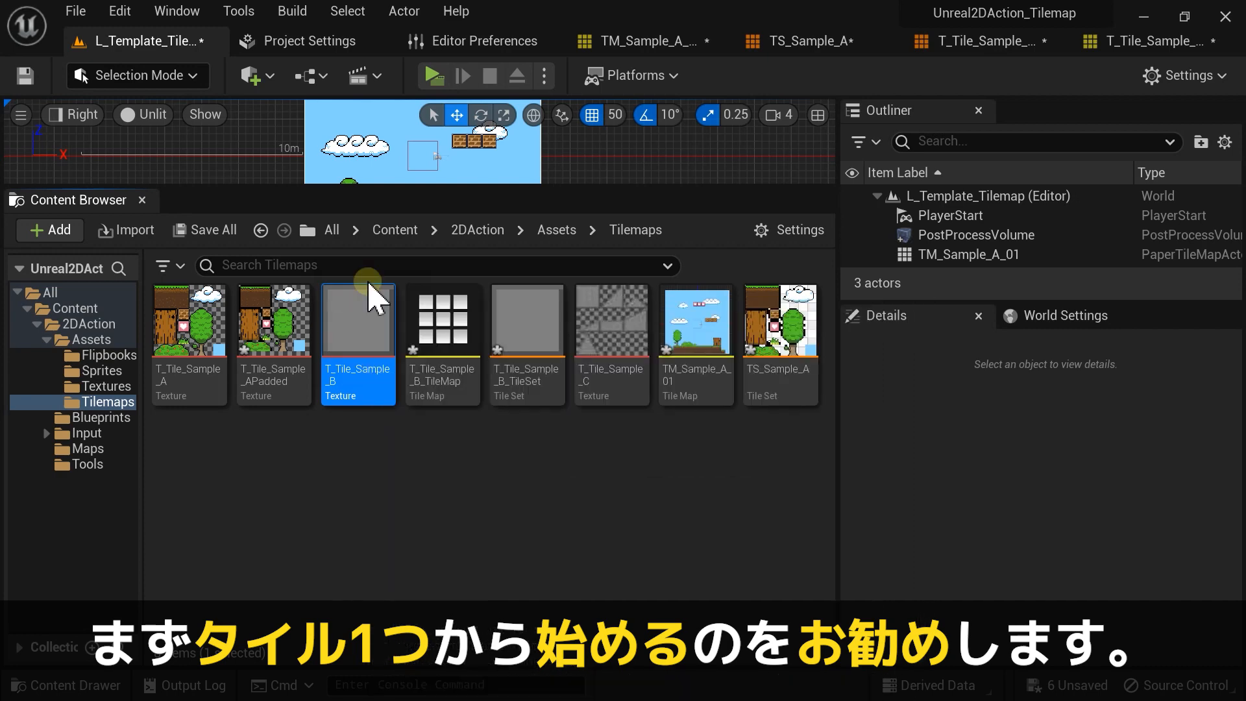
left_click(522, 334)
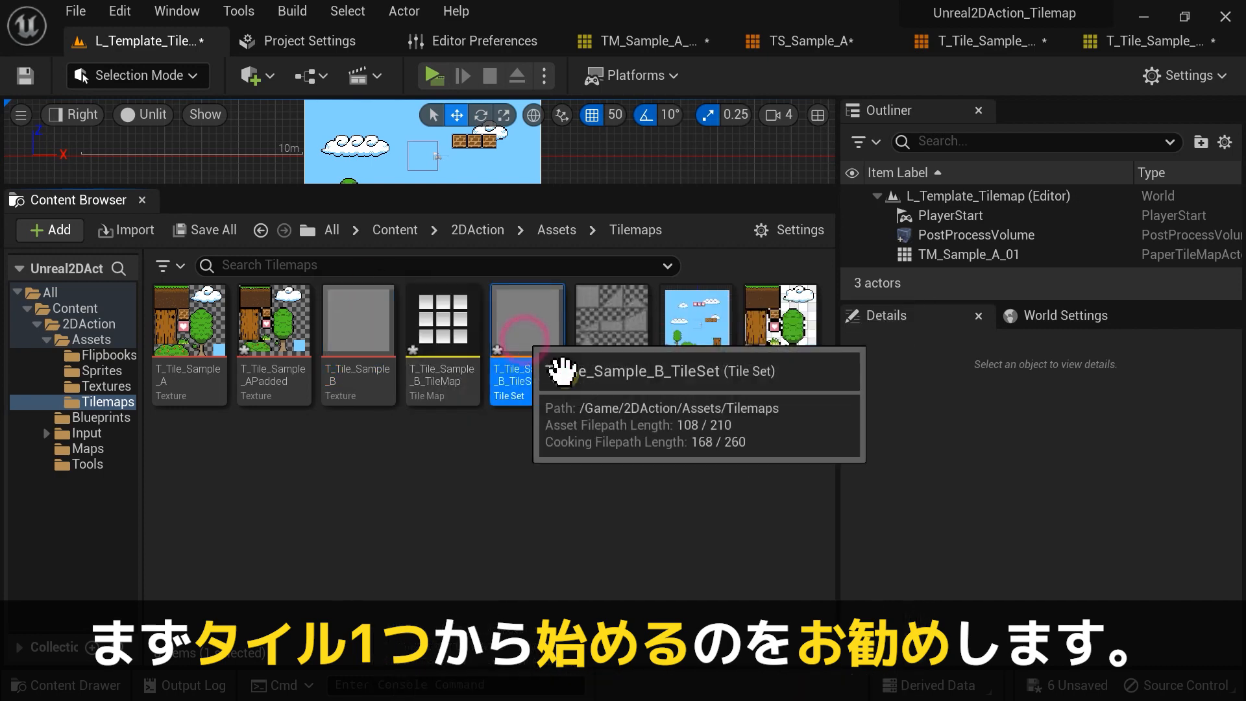
double_click(437, 315)
left_click(108, 419)
mouse_move(470, 437)
left_mouse_down()
mouse_move(606, 491)
mouse_move(602, 570)
left_mouse_up()
left_click(257, 135)
left_click(544, 493)
Step: Paint the ground on the map's right side with a two-by-two raised step at its edge, plus floating platforms of two and three tiles
left_click(166, 135)
mouse_move(864, 438)
left_mouse_down()
mouse_move(718, 565)
mouse_move(864, 440)
left_mouse_up()
left_click_drag(837, 388, 864, 413)
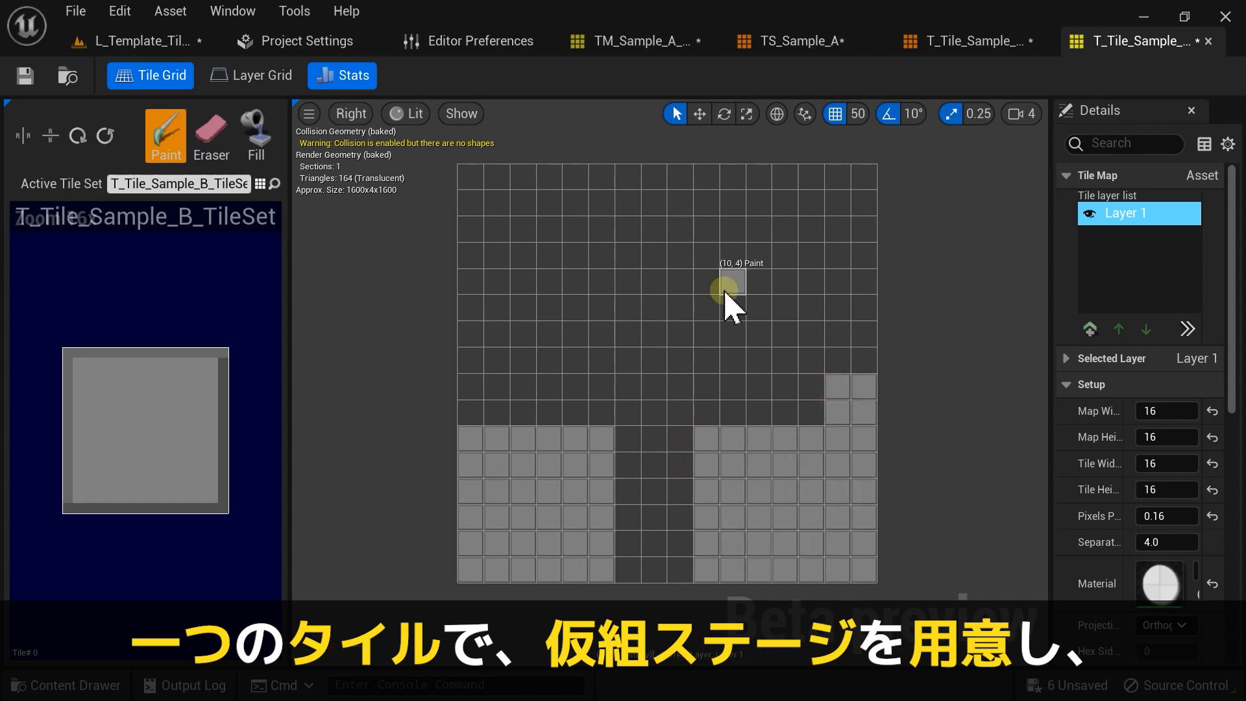
left_click_drag(758, 307, 706, 307)
left_click_drag(627, 255, 582, 257)
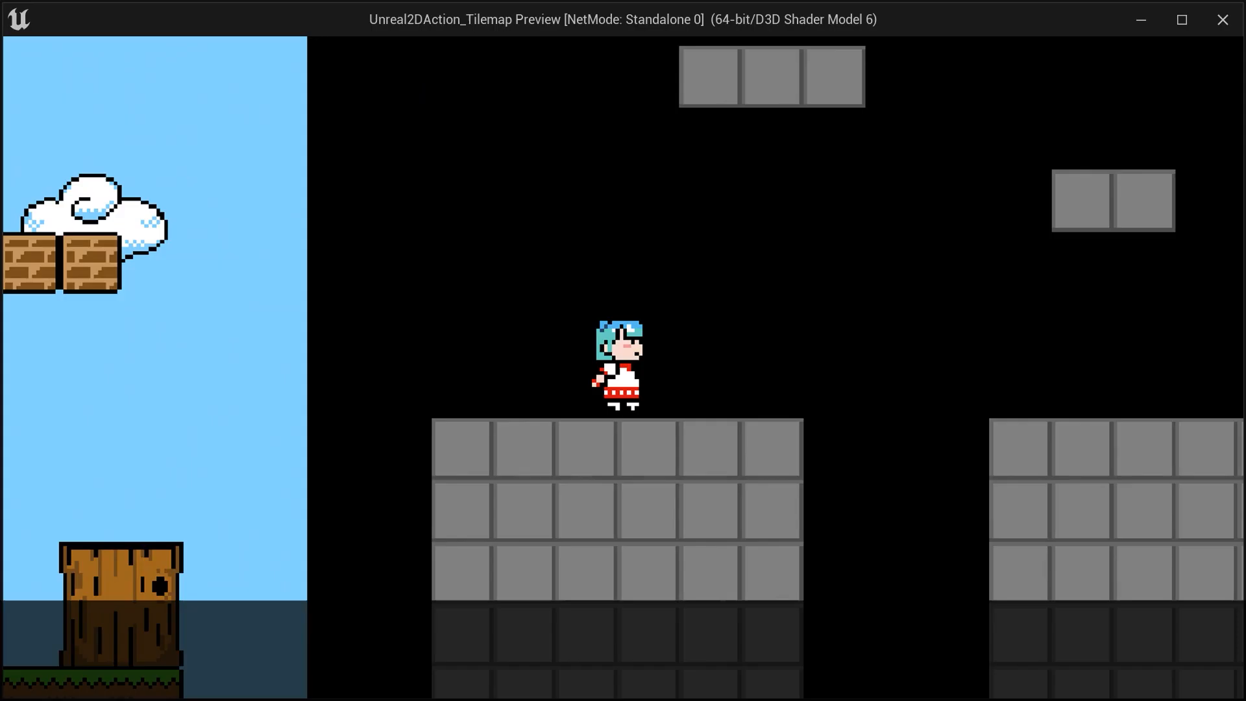
Step: Play-test the grey mock-up stage by running across the ground blocks and jumping onto the floating platforms
key("Right")
key("space")
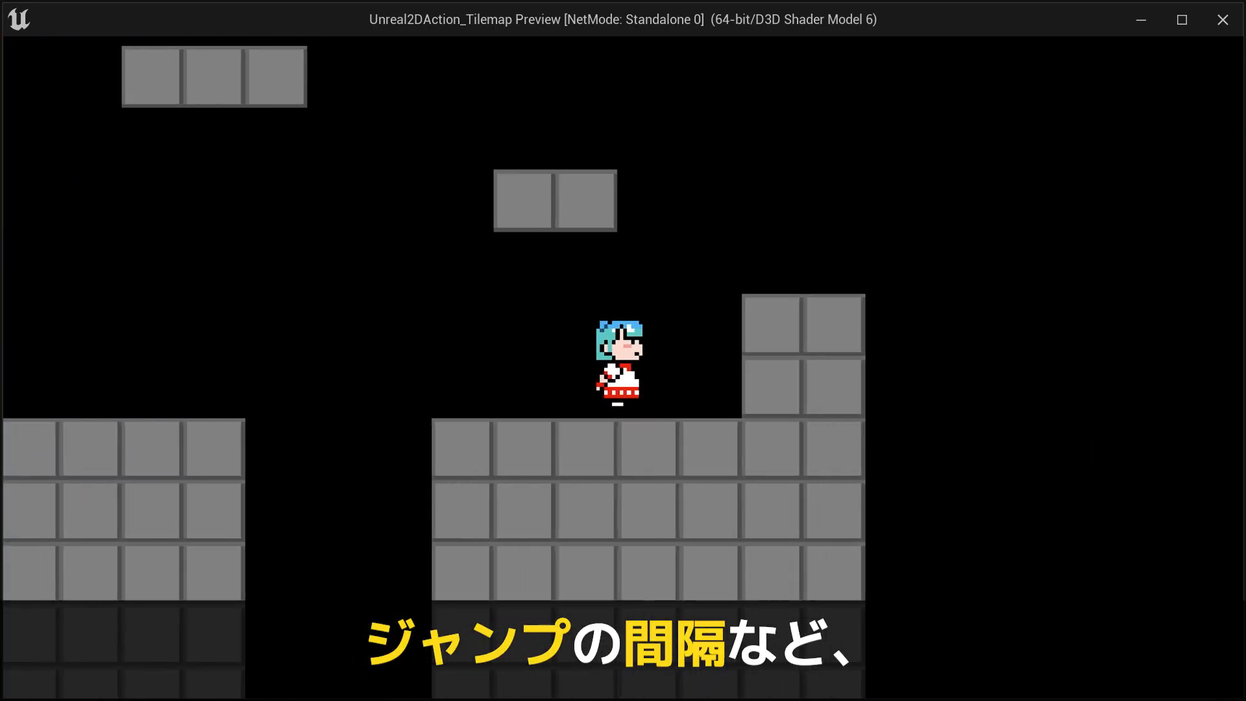
key("Right")
key("space")
key("Left")
key("space")
key("Right")
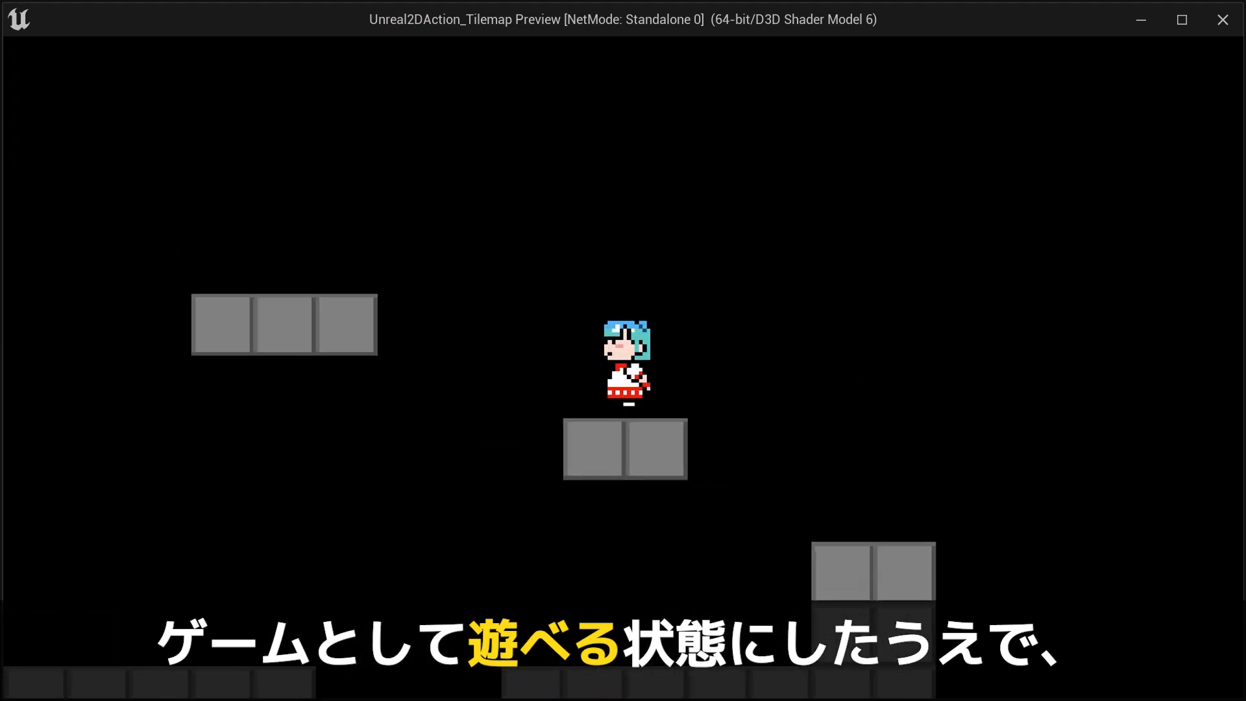
key("Left")
key("space")
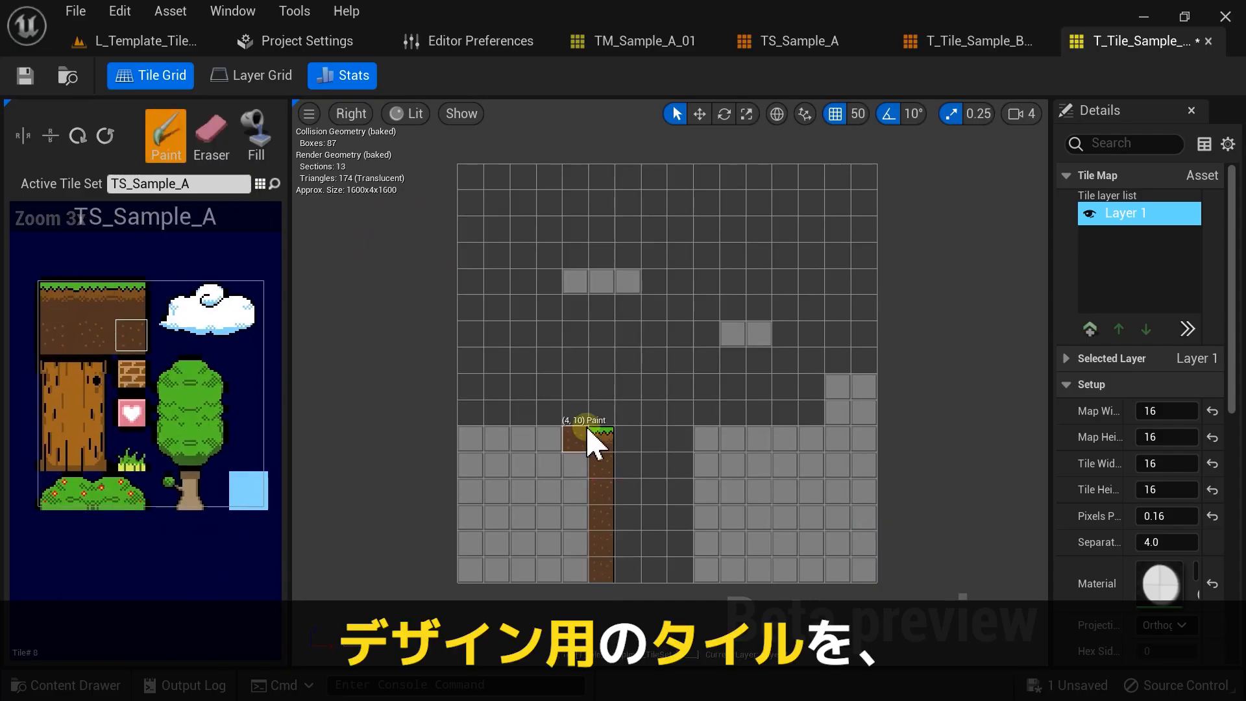
Step: Replace grey mock-up tiles with TS_Sample_A design tiles and play-test the decorated stage with a jump across the gap
left_click(722, 422)
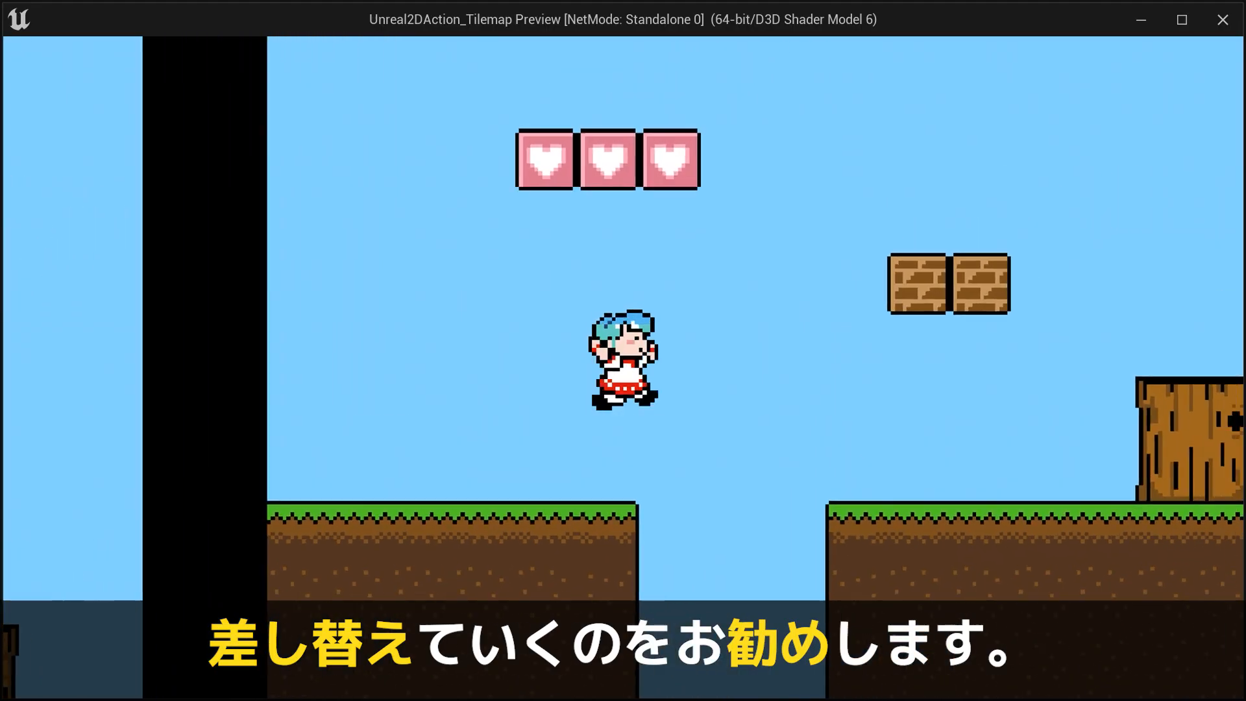
key("Right")
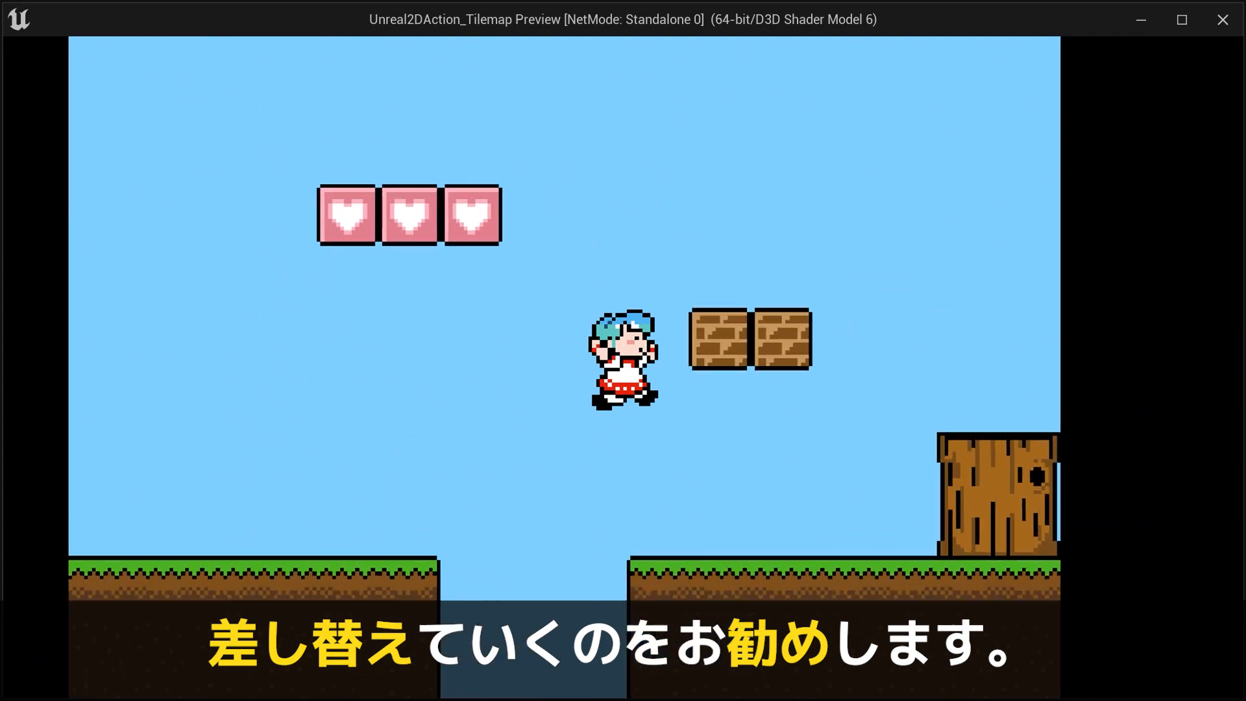
key("space")
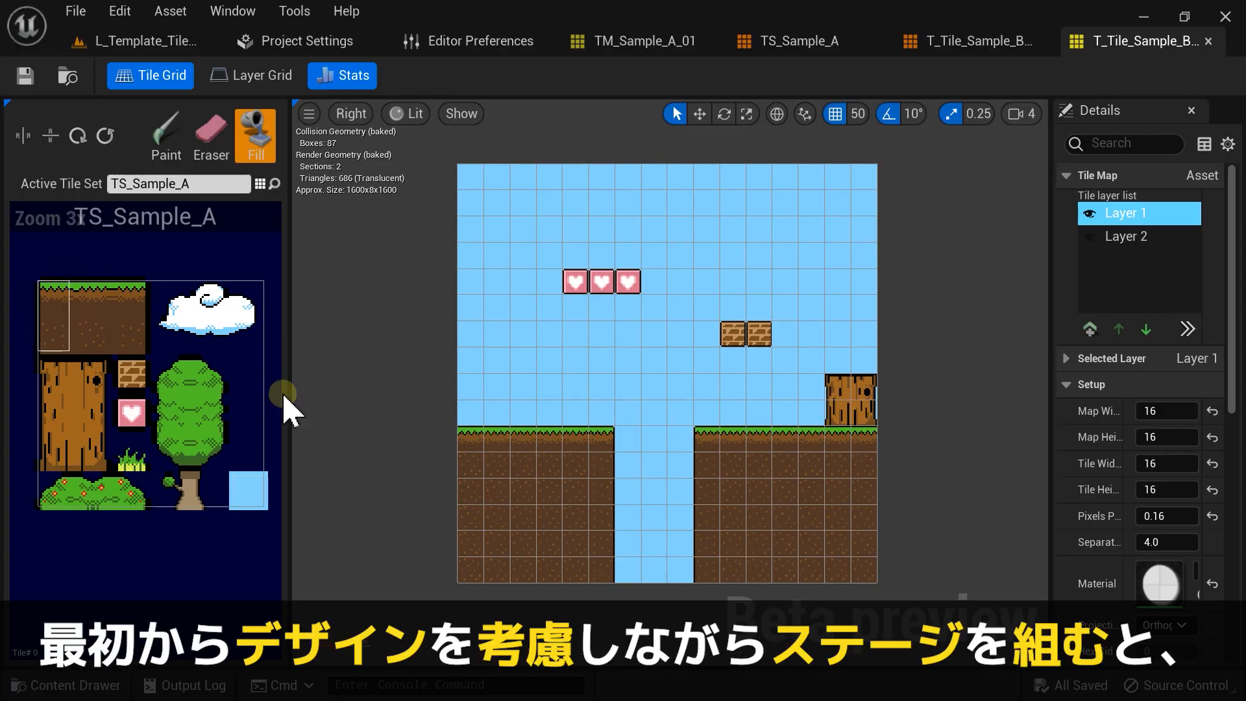
Step: Widen the stage's gap by erasing one ground column from each side and repainting the grass surface beside it
left_click(209, 136)
mouse_move(707, 439)
left_mouse_down()
mouse_move(717, 472)
mouse_move(707, 570)
left_mouse_up()
left_click(92, 297)
left_click_drag(760, 439, 863, 440)
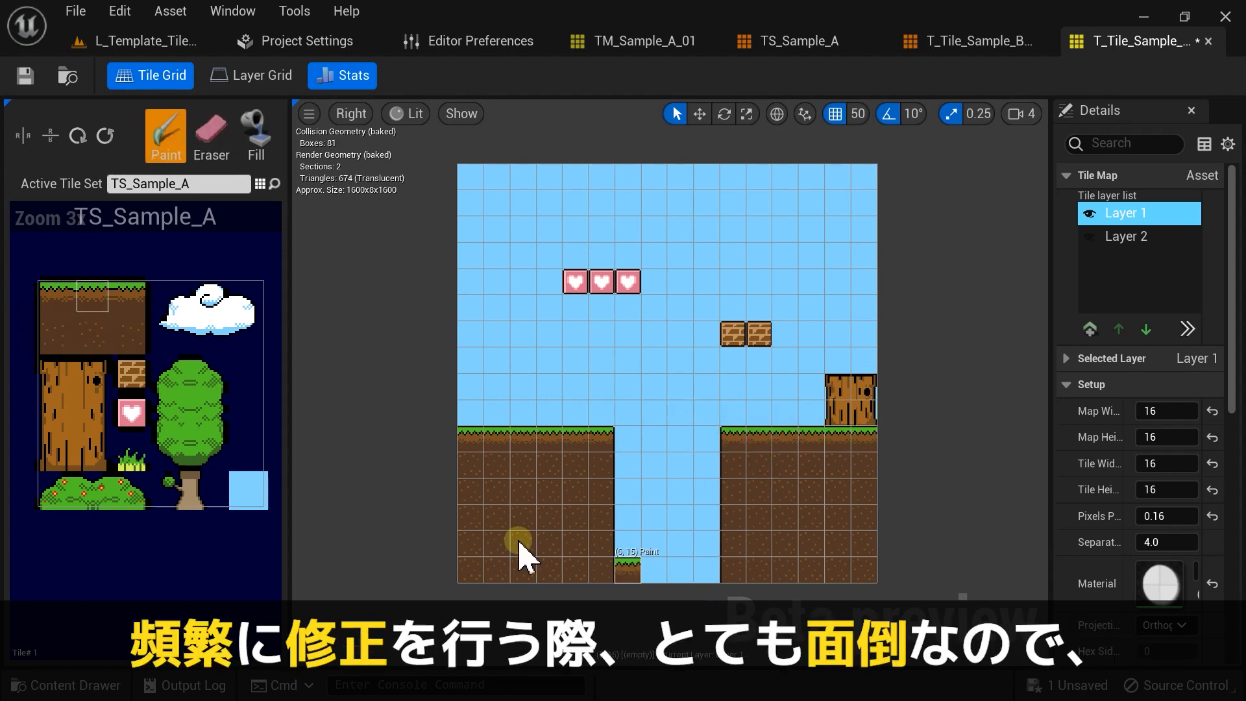
left_click(209, 137)
left_click_drag(609, 440, 607, 524)
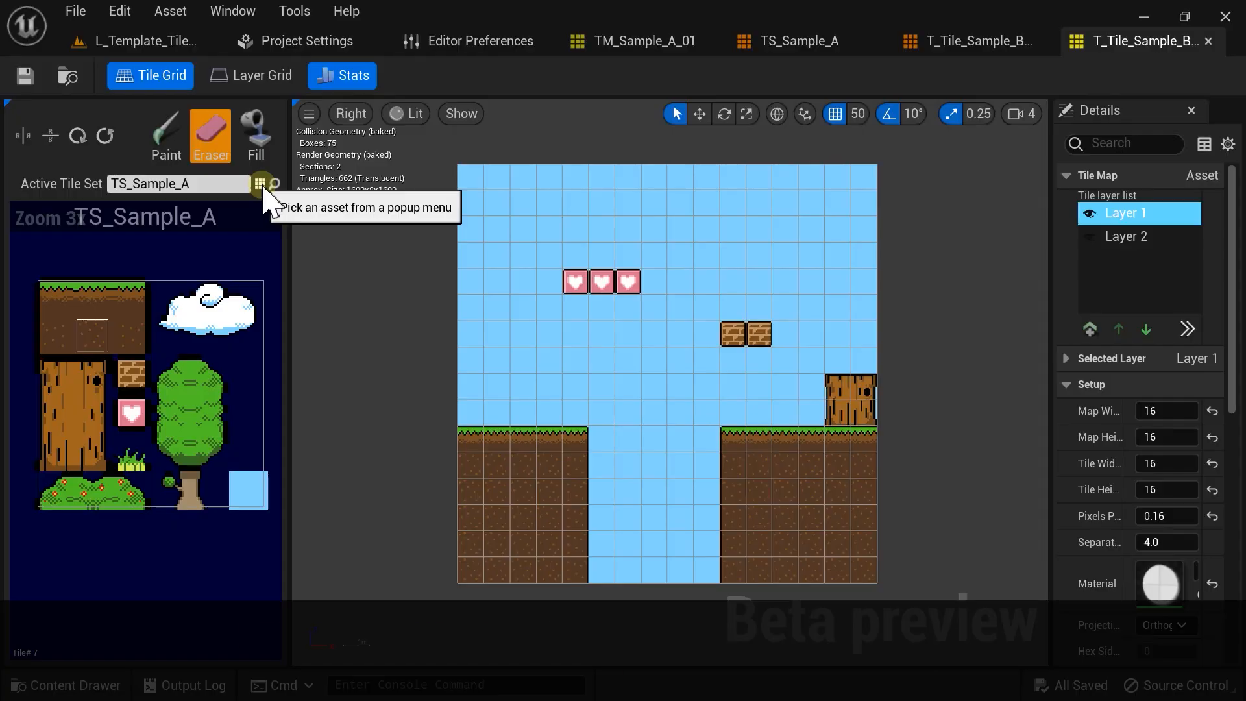
Step: Using T_Tile_Sample_B_TileSet in the empty tile map, build a grey ground block six columns wide and nine rows high on the left
left_click(259, 184)
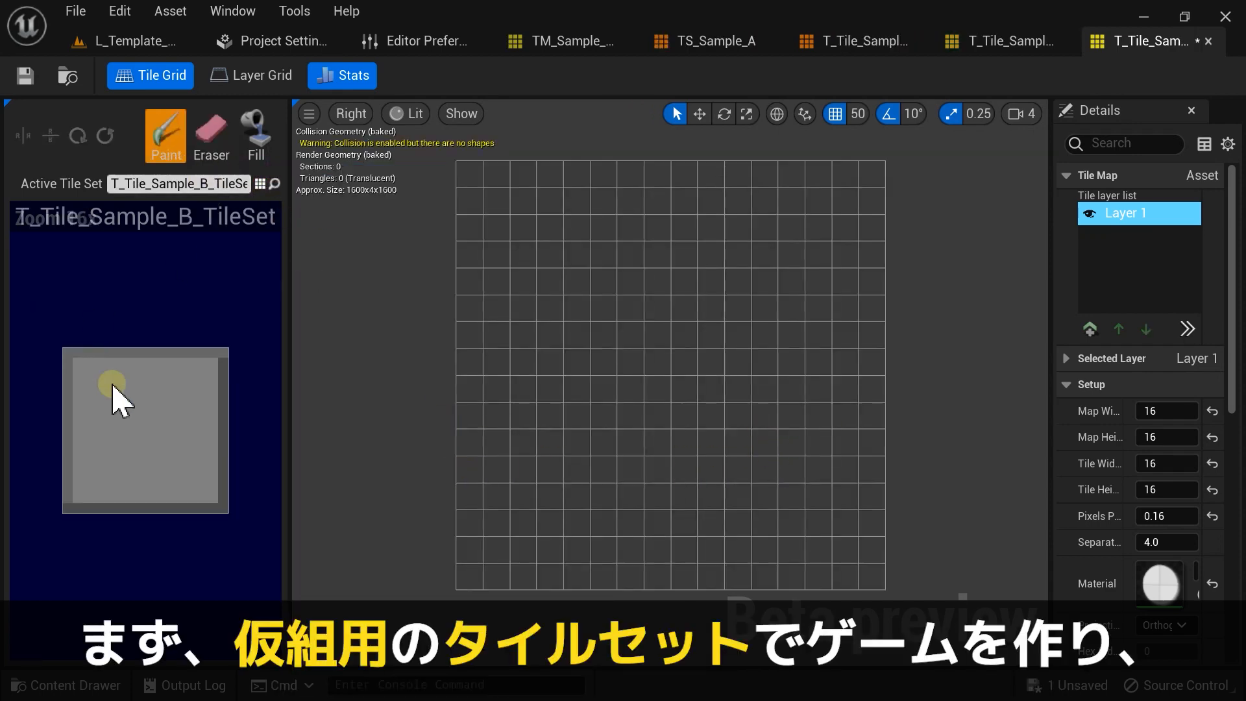
left_click(117, 389)
mouse_move(470, 362)
left_mouse_down()
mouse_move(603, 379)
mouse_move(603, 576)
left_mouse_up()
left_click(255, 136)
left_click(527, 454)
Step: Outline and fill a second grey ground block, seven columns wide and nine rows high, at the map's right side
left_click(166, 136)
left_click_drag(711, 364, 870, 364)
left_click_drag(710, 389, 710, 576)
left_click(256, 136)
left_click(792, 468)
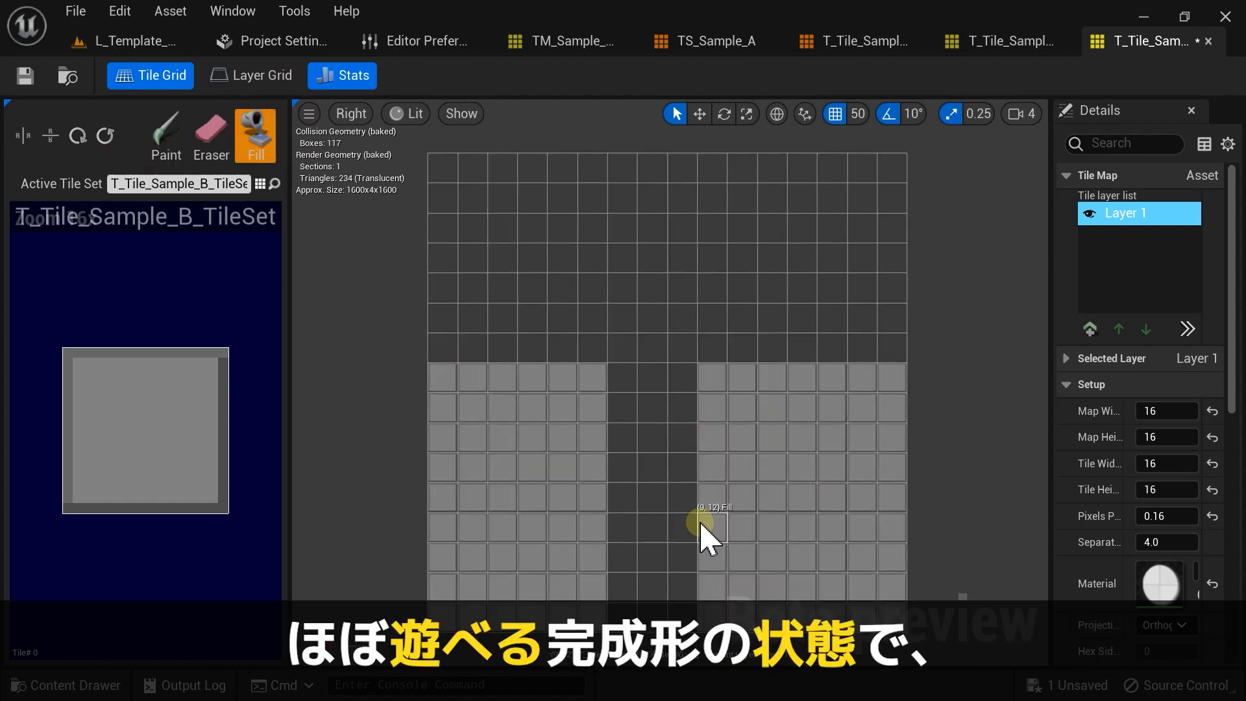
Step: Switch the active tile set to TS_Sample_A and repaint the left ground block with grass-topped dirt tiles
left_click(166, 136)
left_click(261, 184)
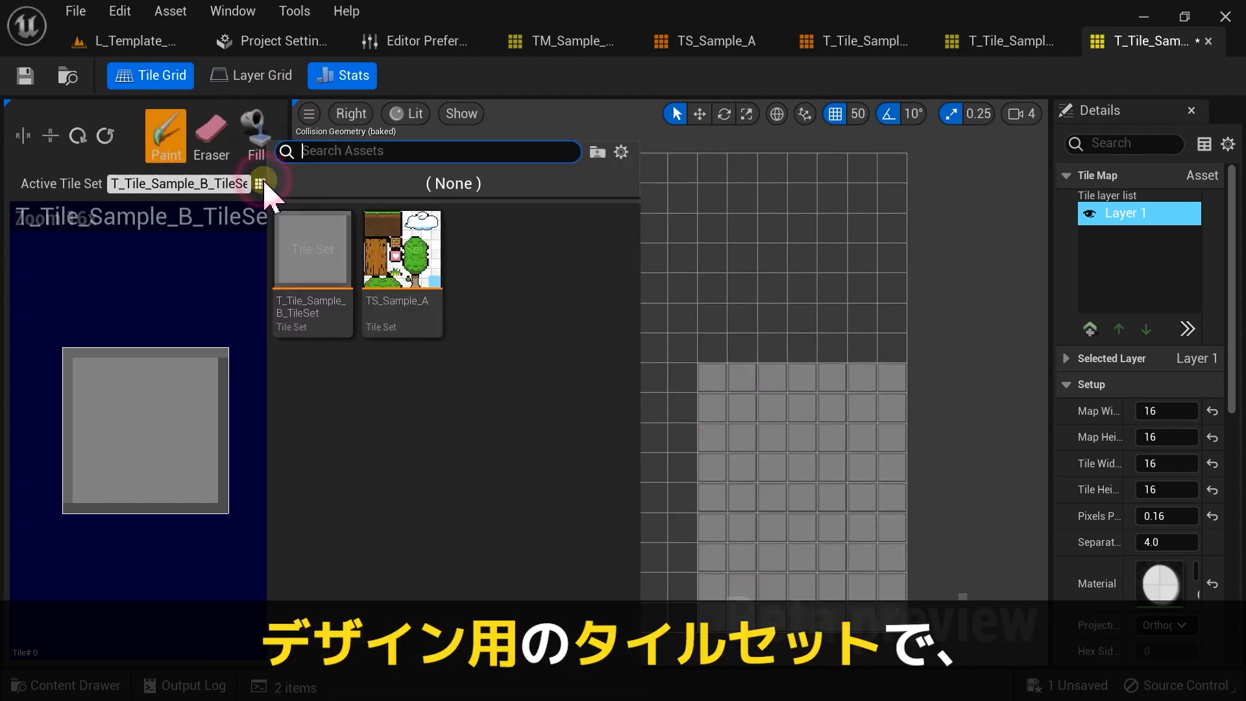
left_click(384, 242)
left_click_drag(592, 409, 595, 508)
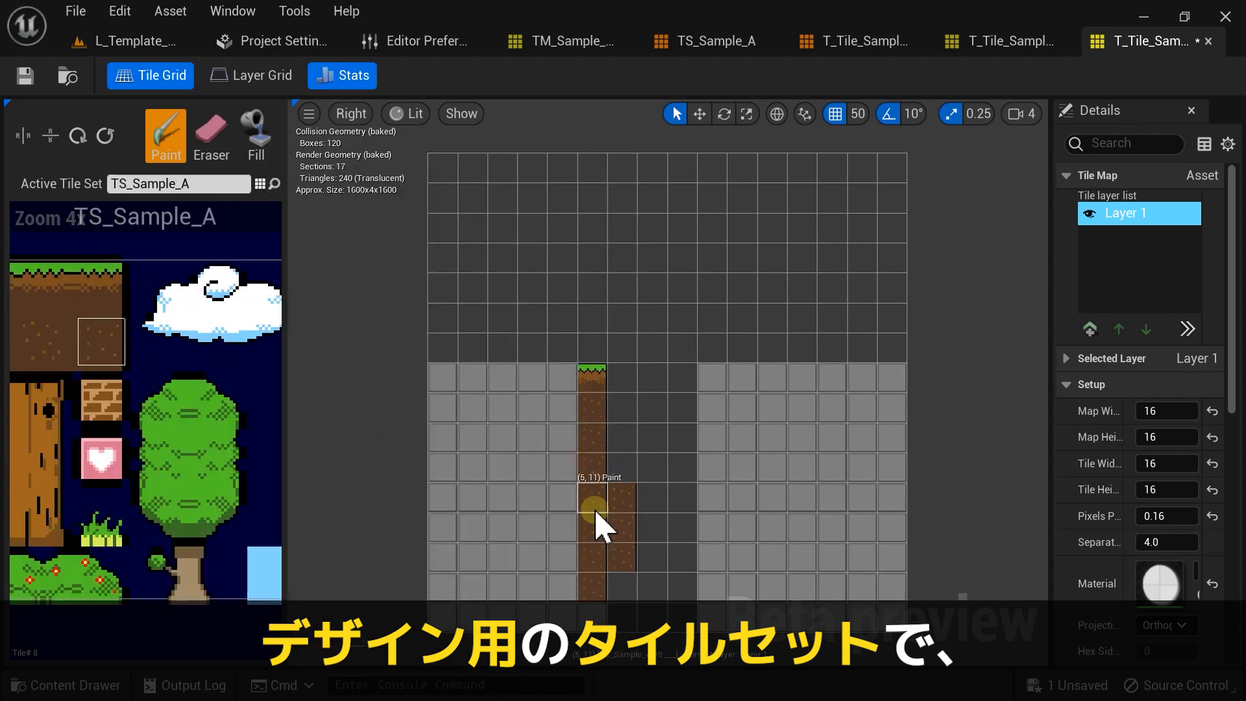
left_click(256, 136)
left_click(506, 473)
Step: Repaint the right ground block with grass-topped dirt tiles, and add a new layer with a filled background
left_click(166, 137)
left_click(712, 378)
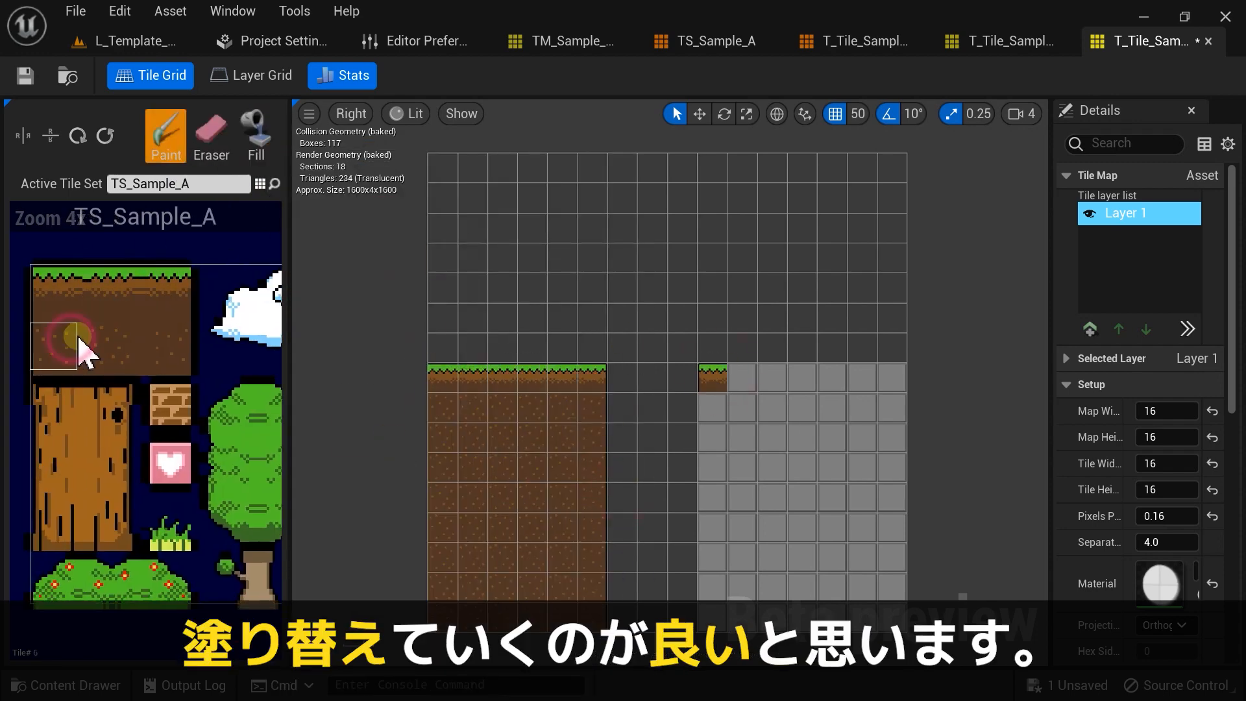
left_click_drag(711, 407, 712, 616)
left_click_drag(742, 377, 892, 377)
left_click(798, 571)
left_click(1090, 329)
left_click(667, 429)
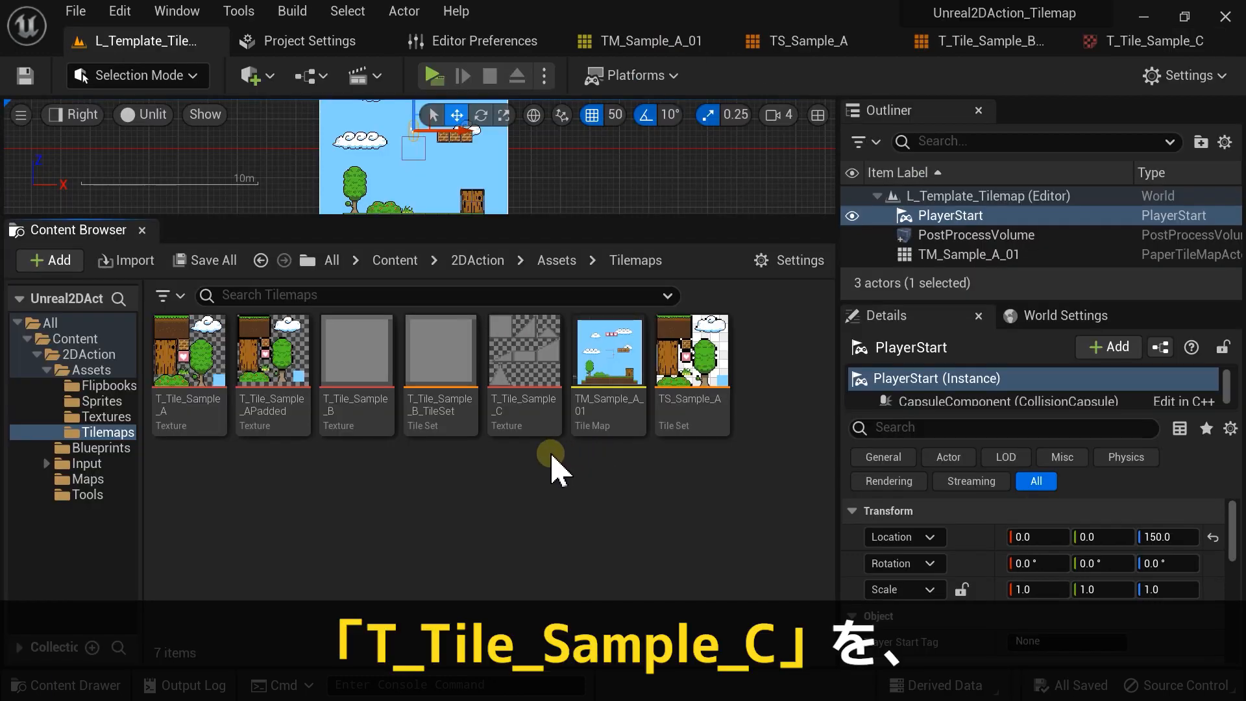
Step: Create a tile set from the T_Tile_Sample_C texture in the Tilemaps folder
left_click(519, 373)
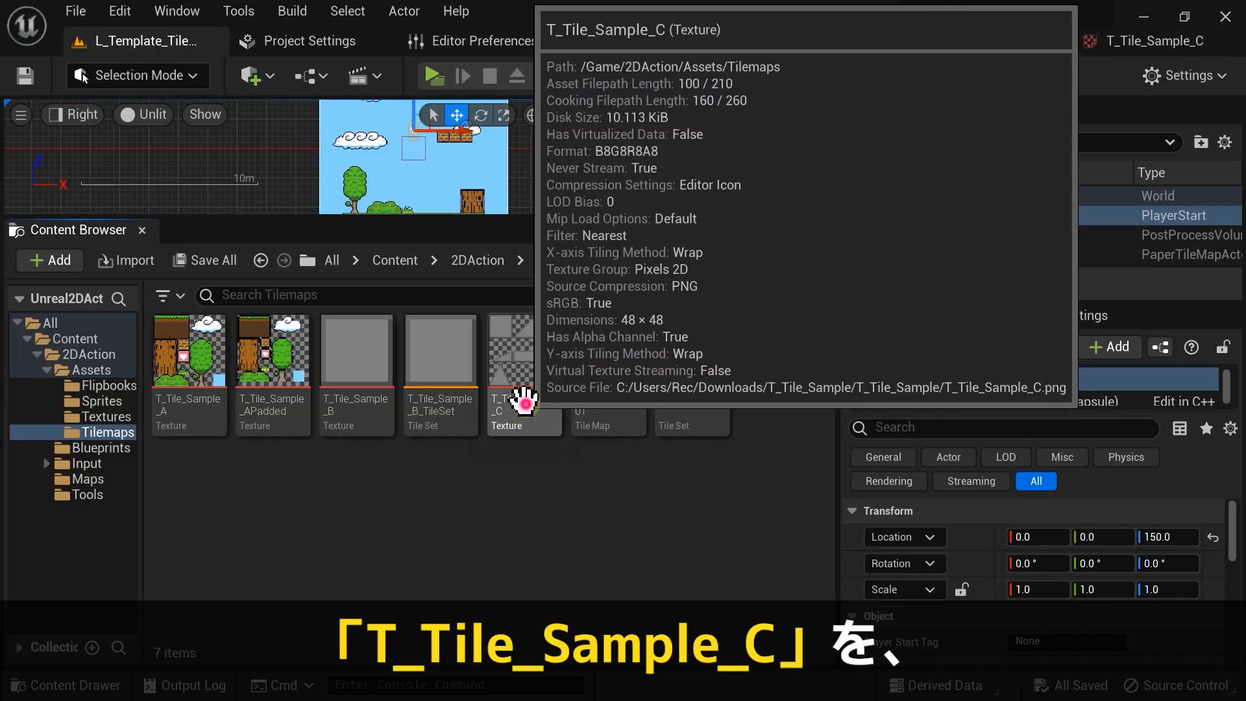
right_click(519, 373)
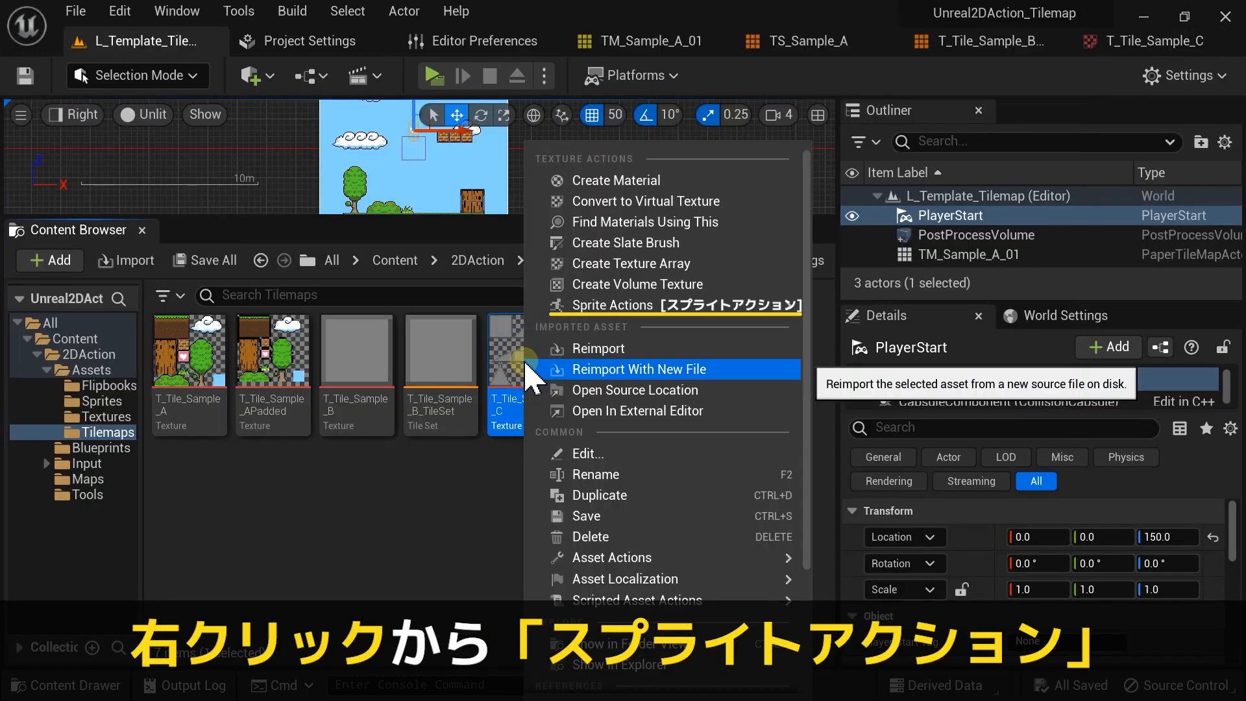
mouse_move(592, 312)
left_click(892, 375)
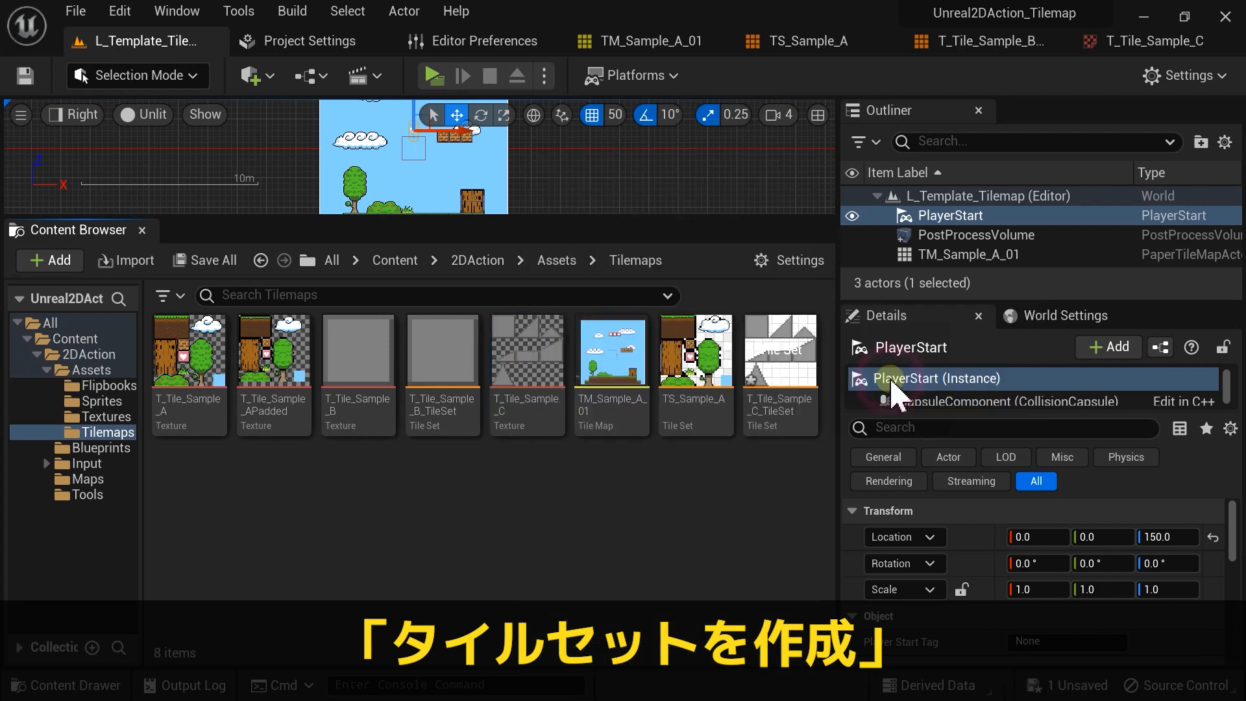
Step: Rename the new tile set made from T_Tile_Sample_C as TS_Sample_C
key("Home")
key("Right")
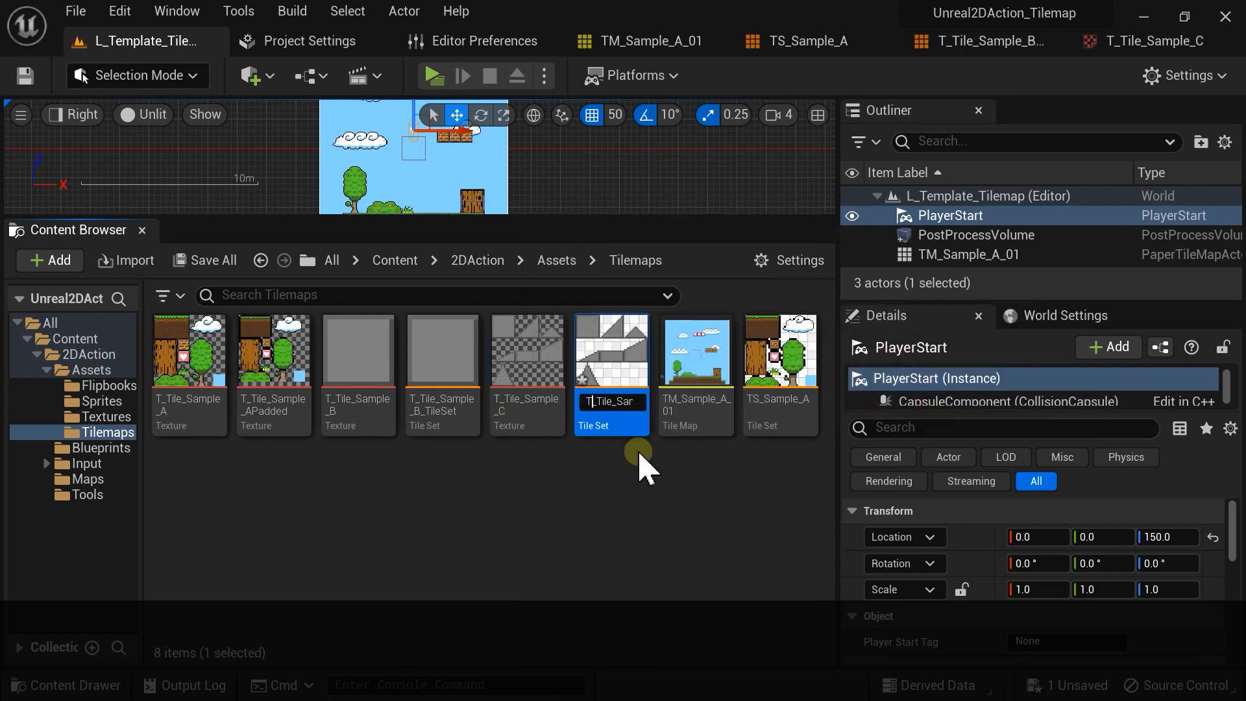
type("S")
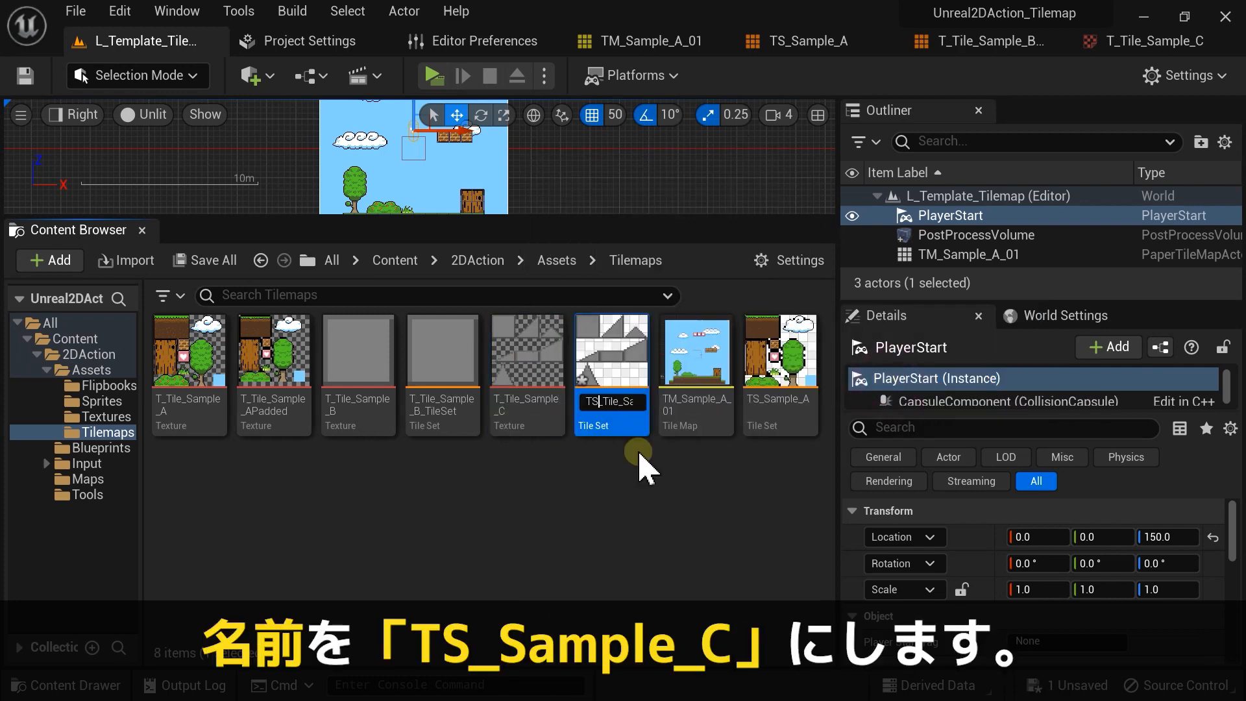
key("BackSpace")
key("BackSpace")
key("BackSpace")
key("Return")
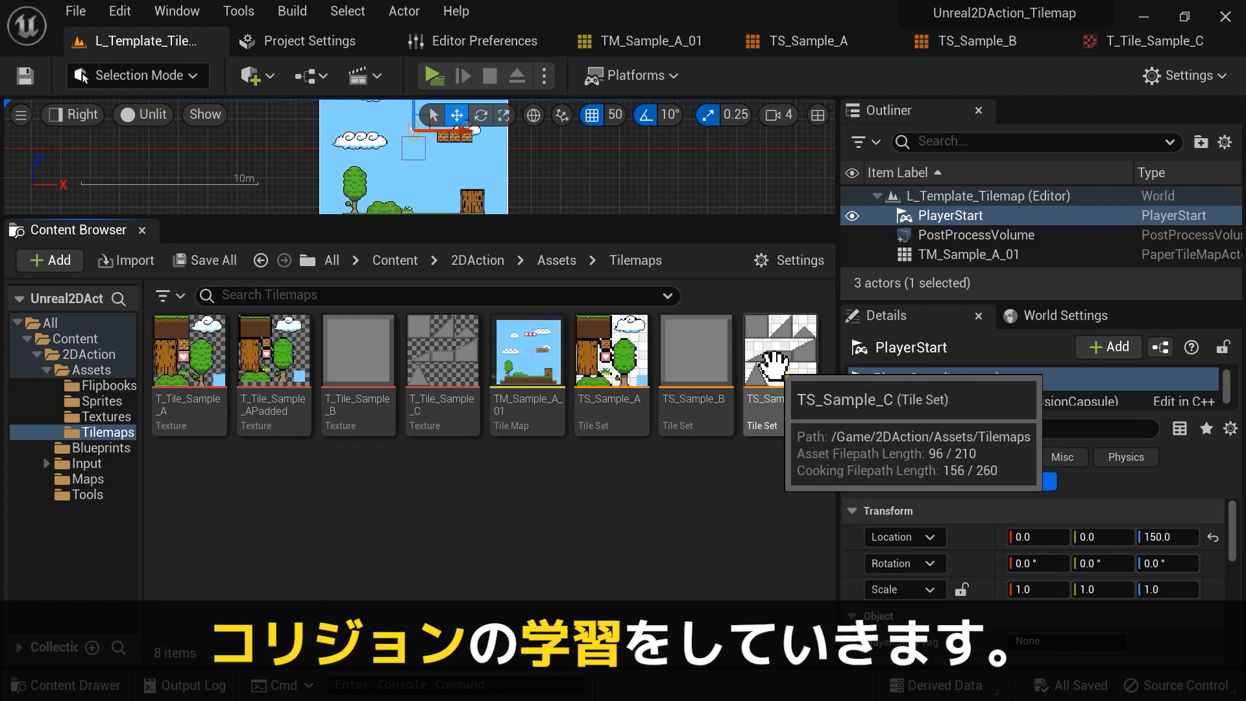
Step: Open TS_Sample_C with a tile size of 16 by 16 and select the steep slope tile #1 for editing
double_click(788, 358)
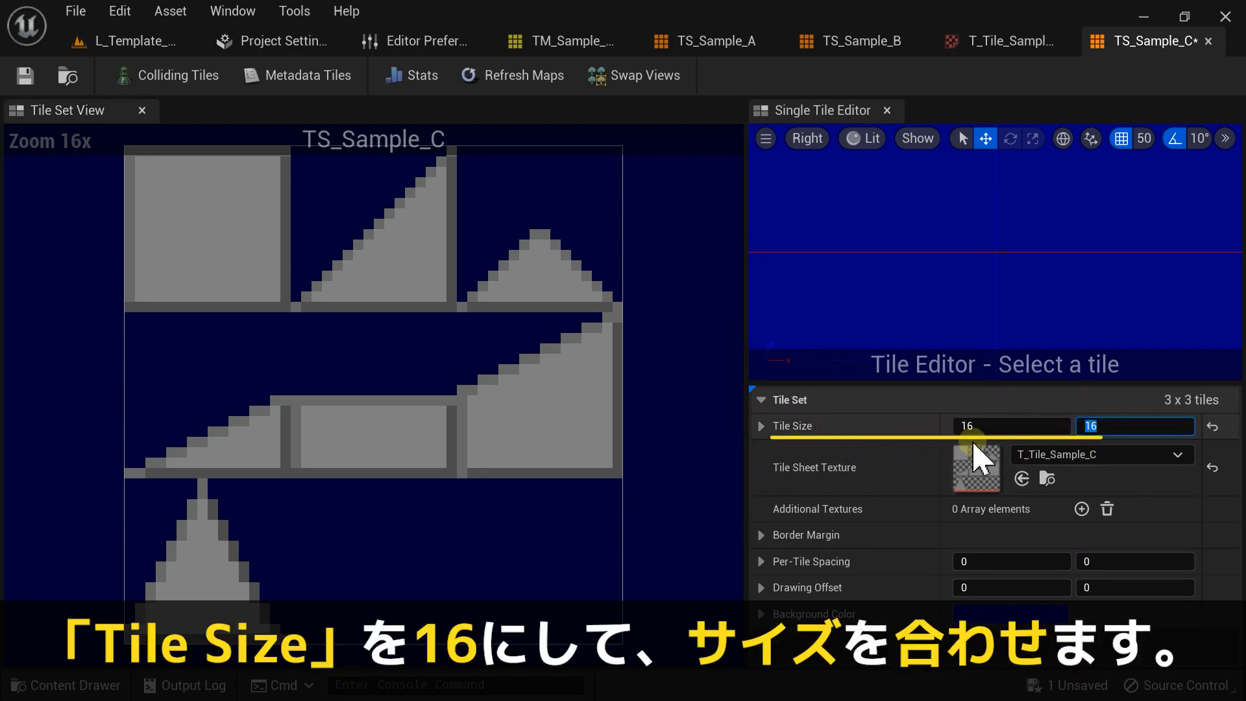
left_click(204, 272)
left_click(362, 274)
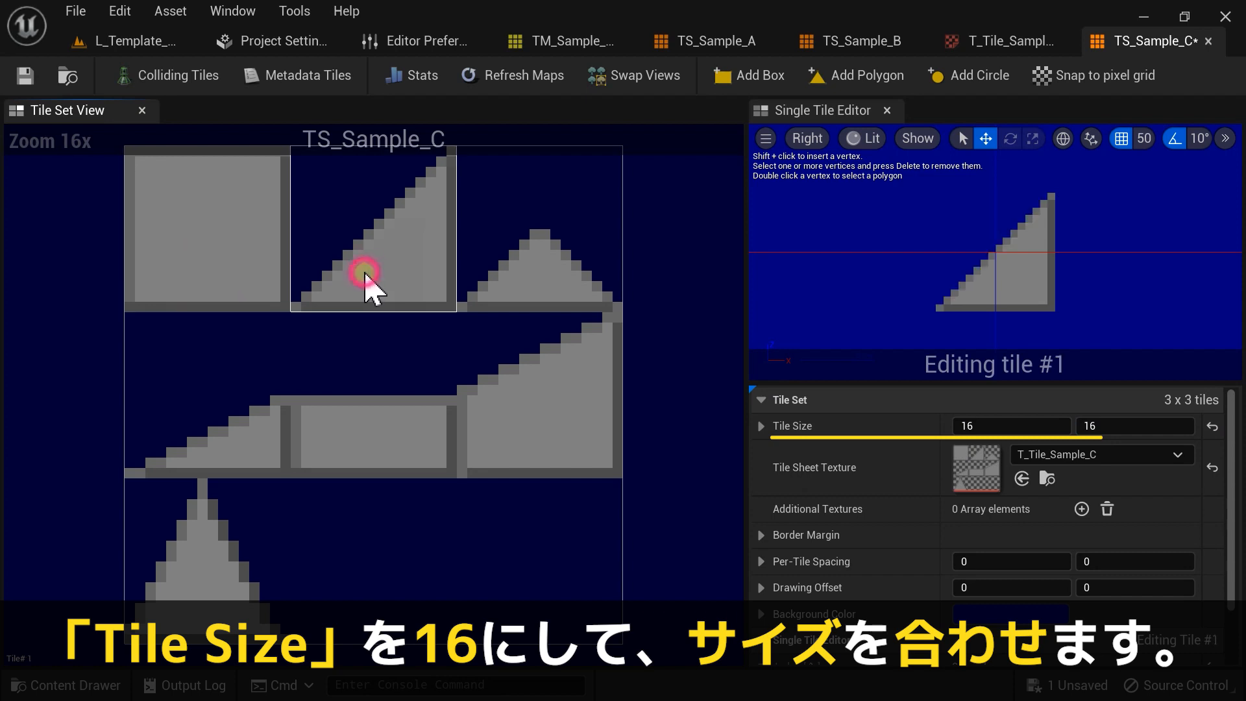
left_click(579, 323)
left_click(396, 301)
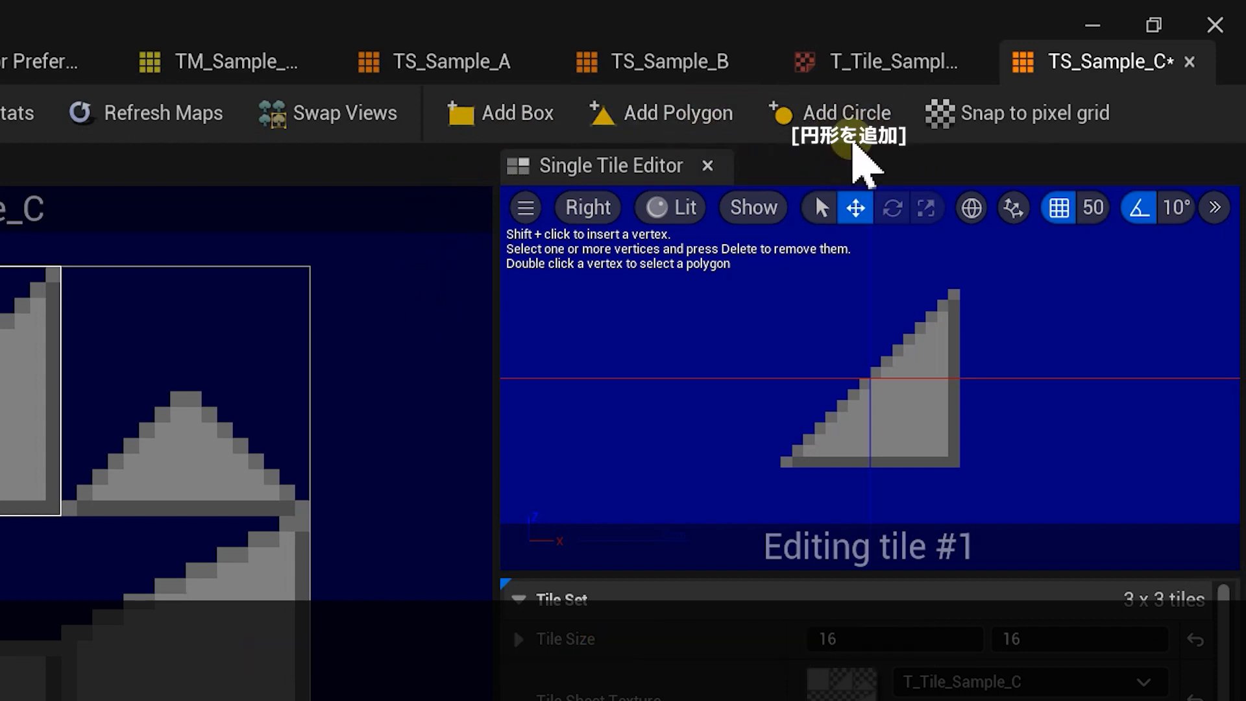
Step: Try a circle collision shape on slope tile #1, then select and delete it
left_click(847, 115)
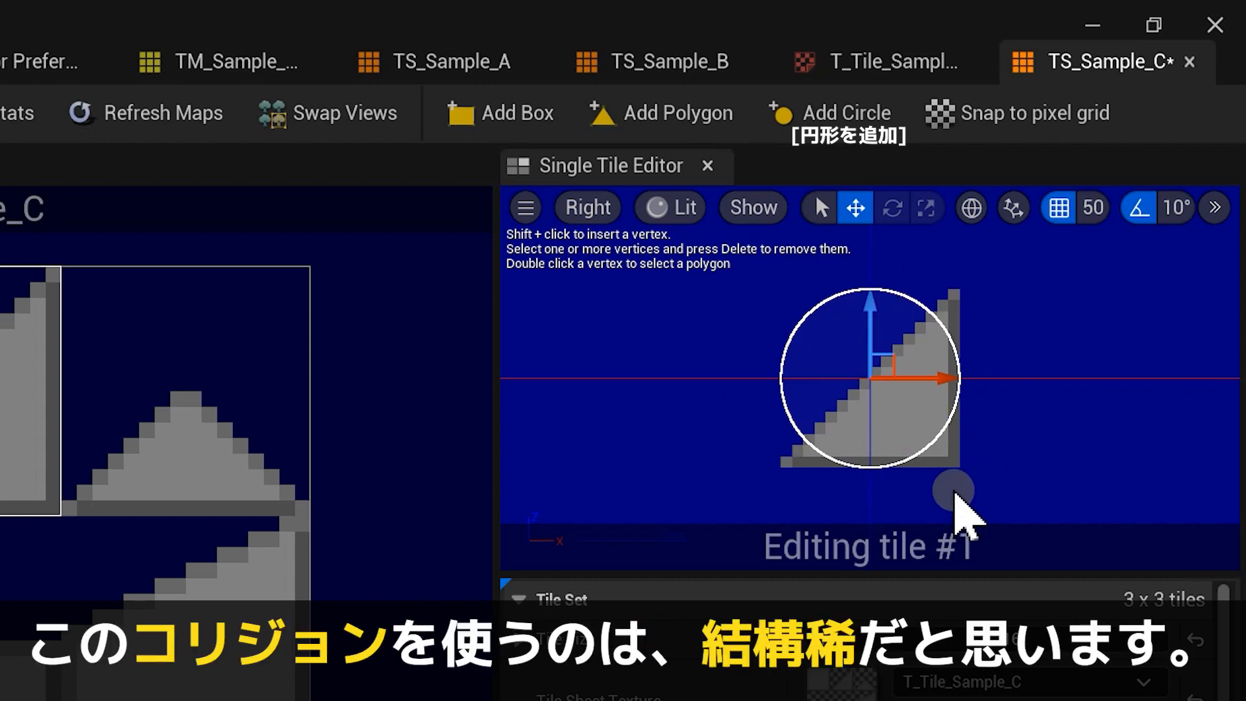
left_click(954, 493)
left_click_drag(690, 245, 1012, 499)
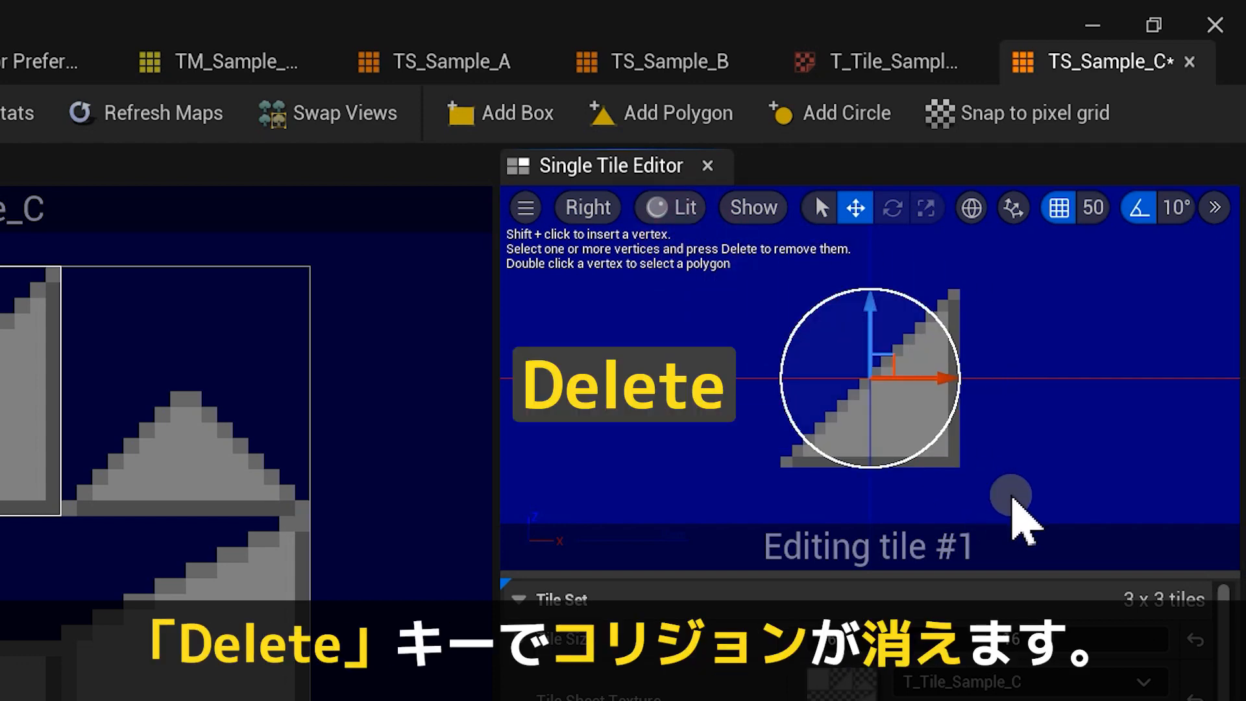
key("Delete")
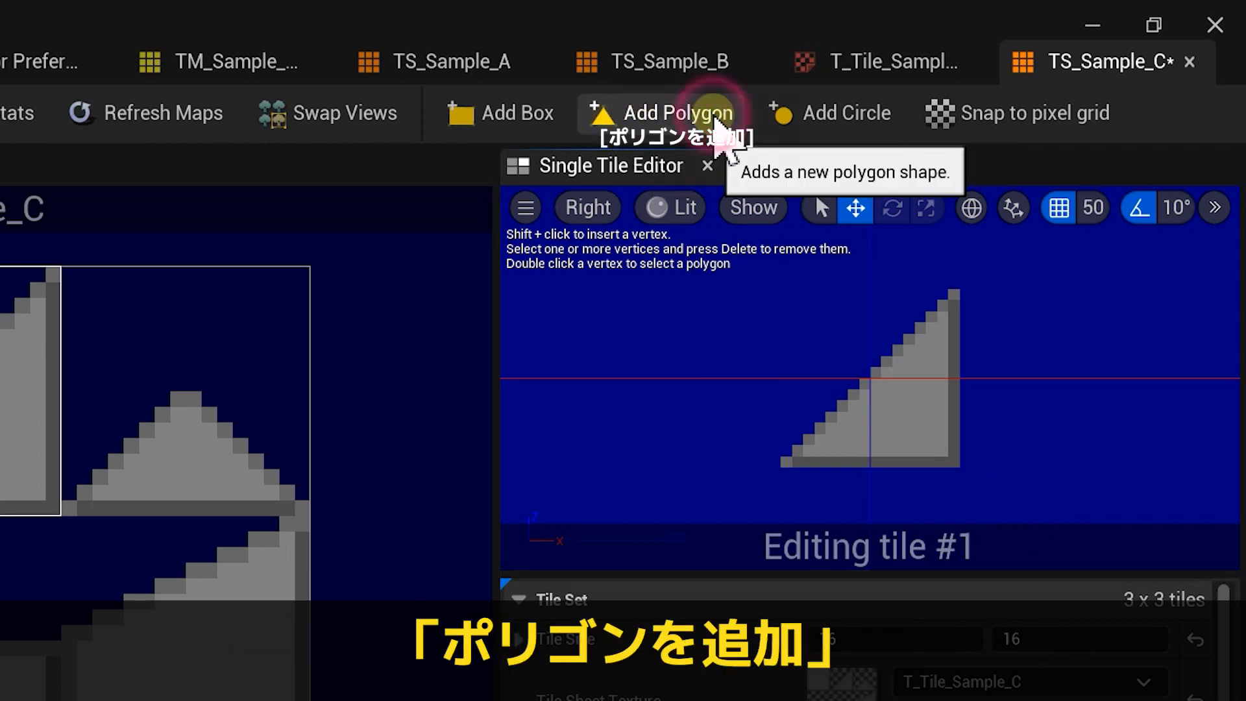
Step: Draw an irregular eleven-point polygon collision shape over slope tile #1, then delete it
left_click(701, 124)
left_click(803, 302)
left_click(866, 293)
left_click(912, 328)
left_click(969, 395)
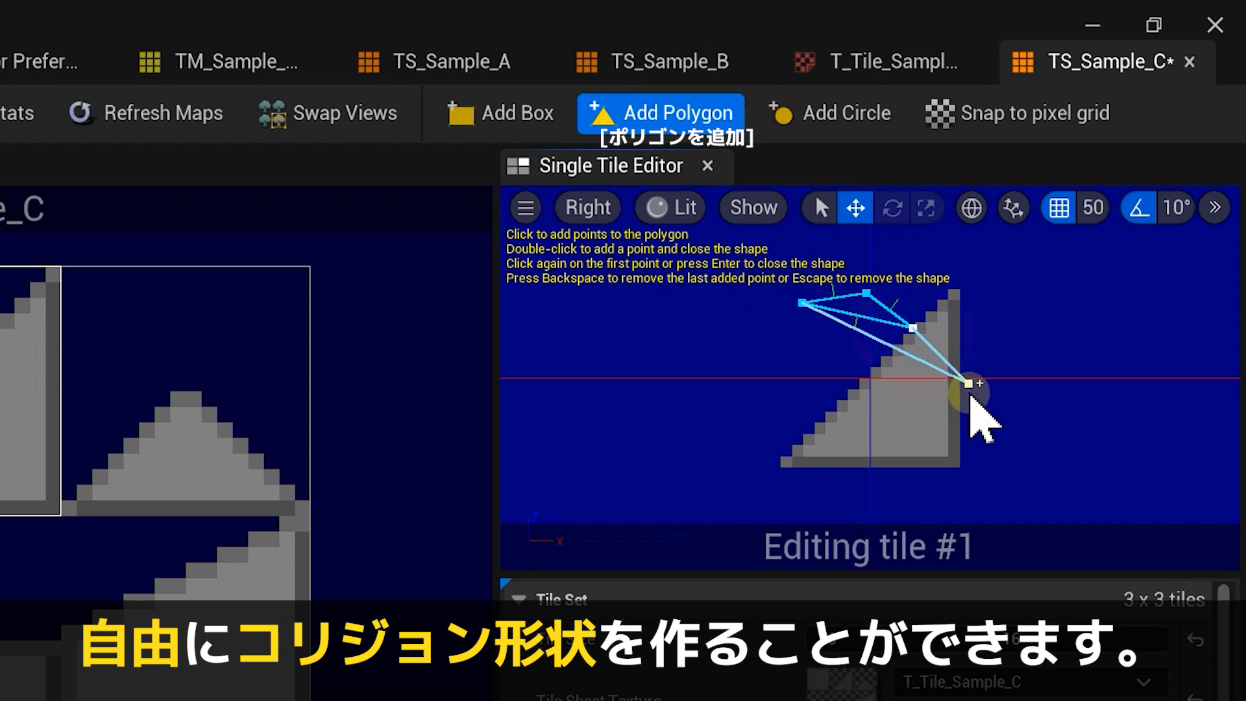
left_click(911, 459)
left_click(816, 468)
left_click(769, 410)
left_click(737, 350)
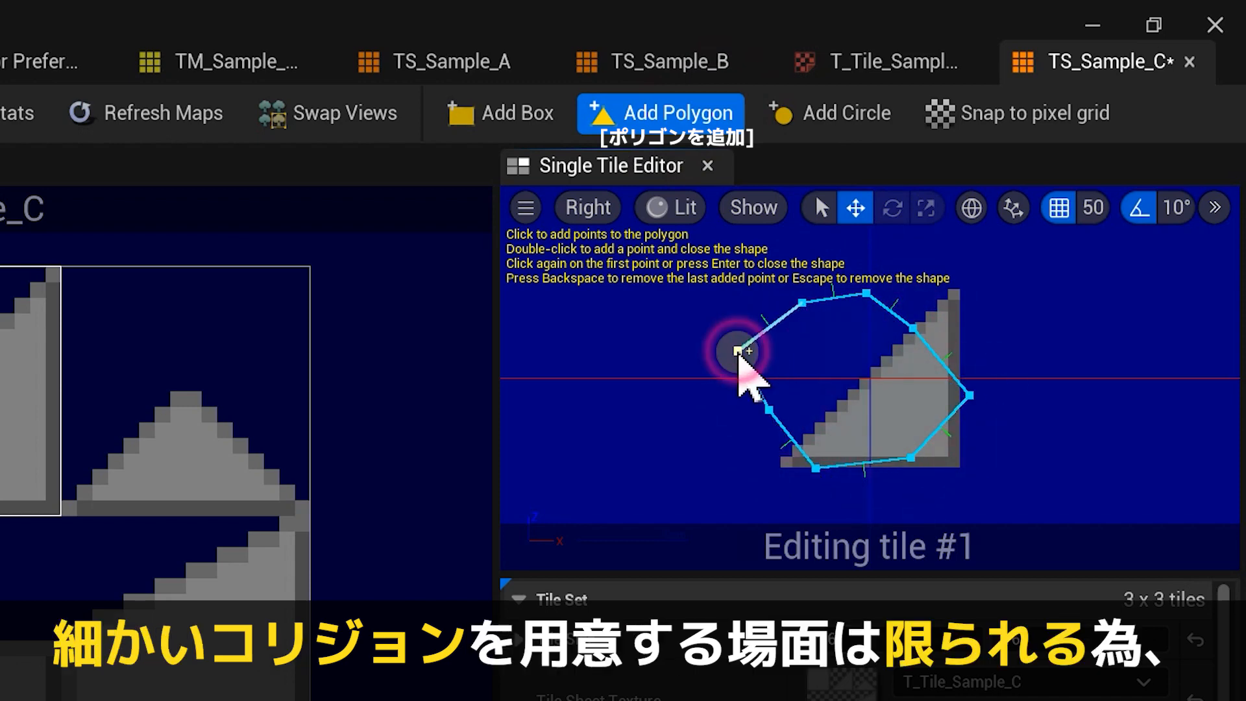
left_click(816, 351)
left_click(765, 317)
left_click(859, 329)
key("Return")
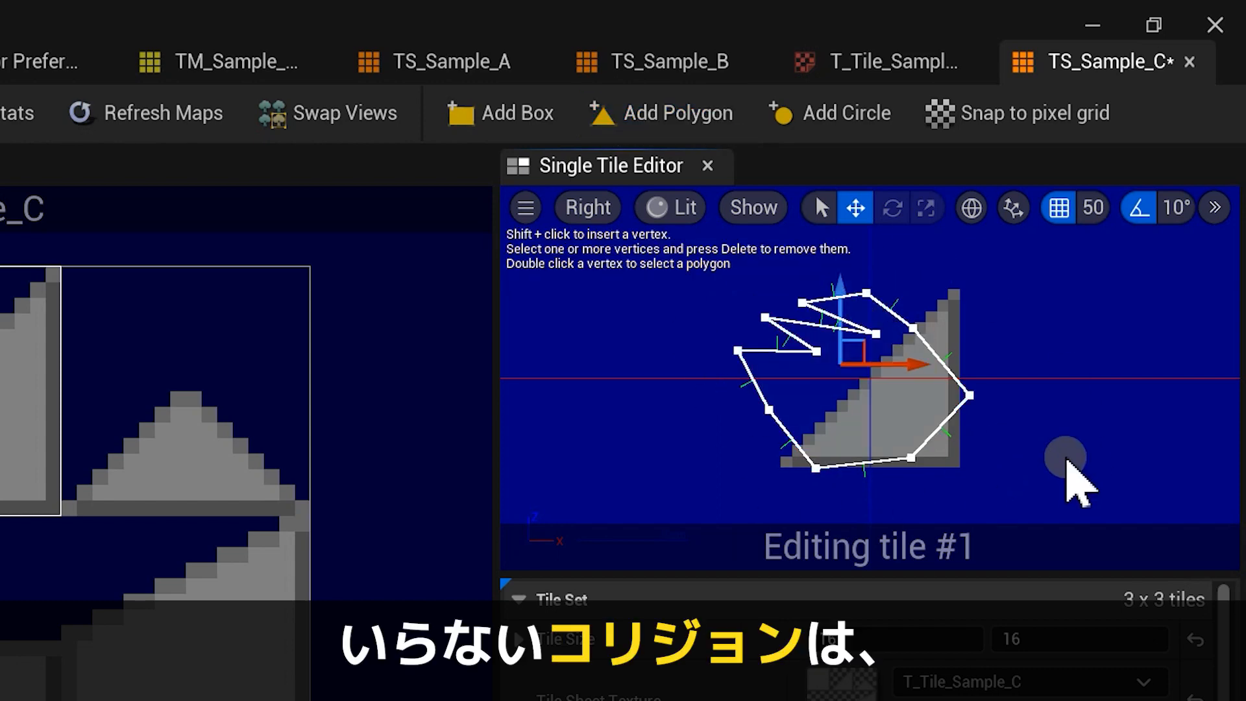
key("Delete")
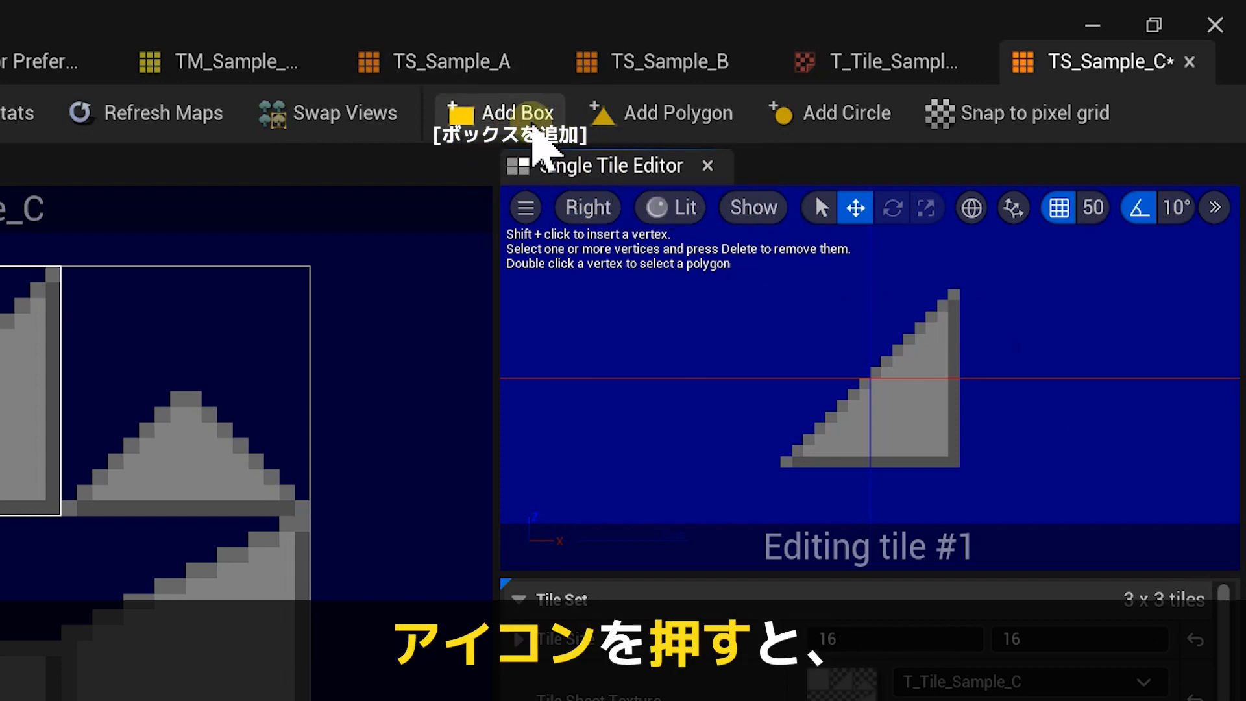
Step: Add a box collision to slope tile #1 and remove its upper left vertex to form a triangle along the slope
left_click(522, 116)
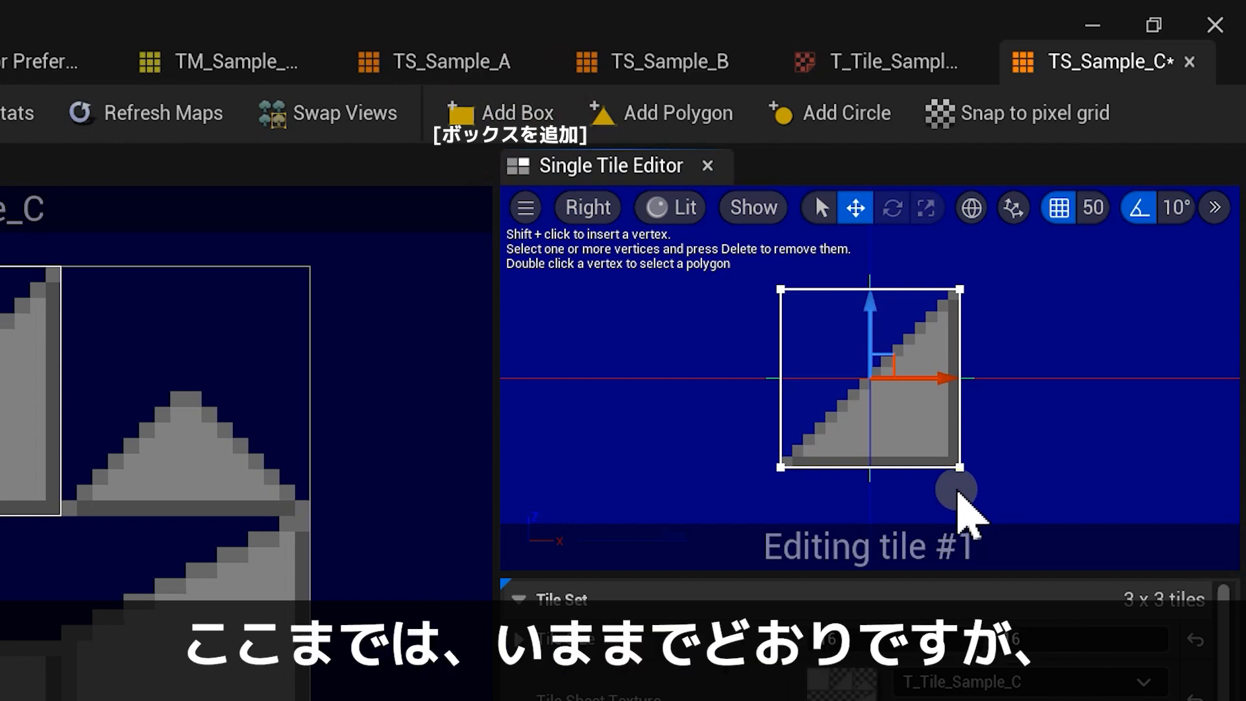
left_click_drag(726, 271, 797, 314)
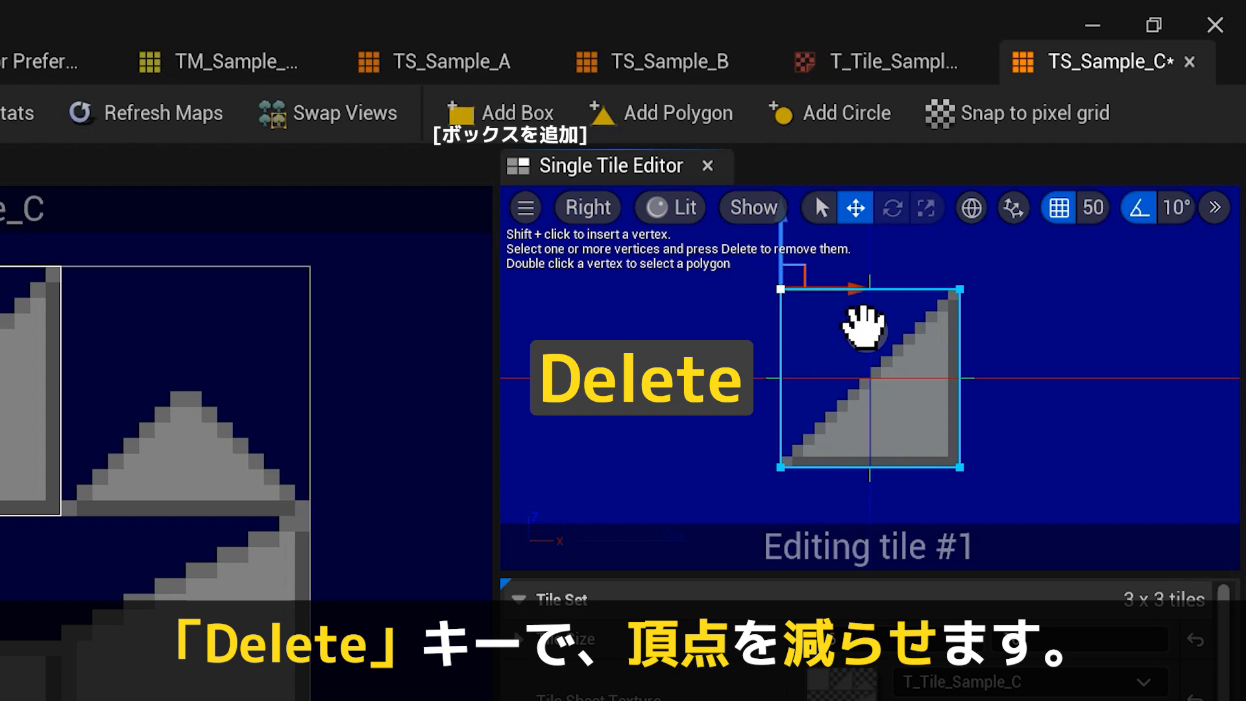
key("Delete")
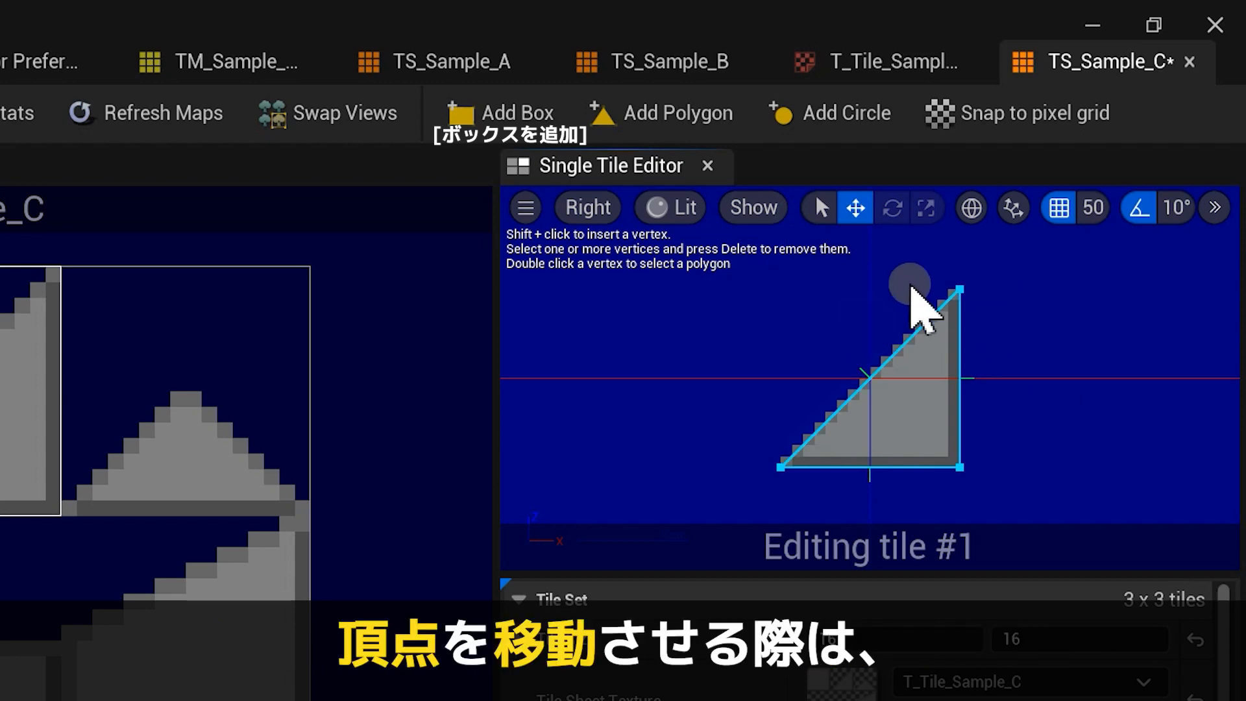
Step: Set the single tile editor's grid snap to 1 and select the triangle collision's upper right vertex, then clear the selection
left_click(1096, 207)
left_click(1102, 279)
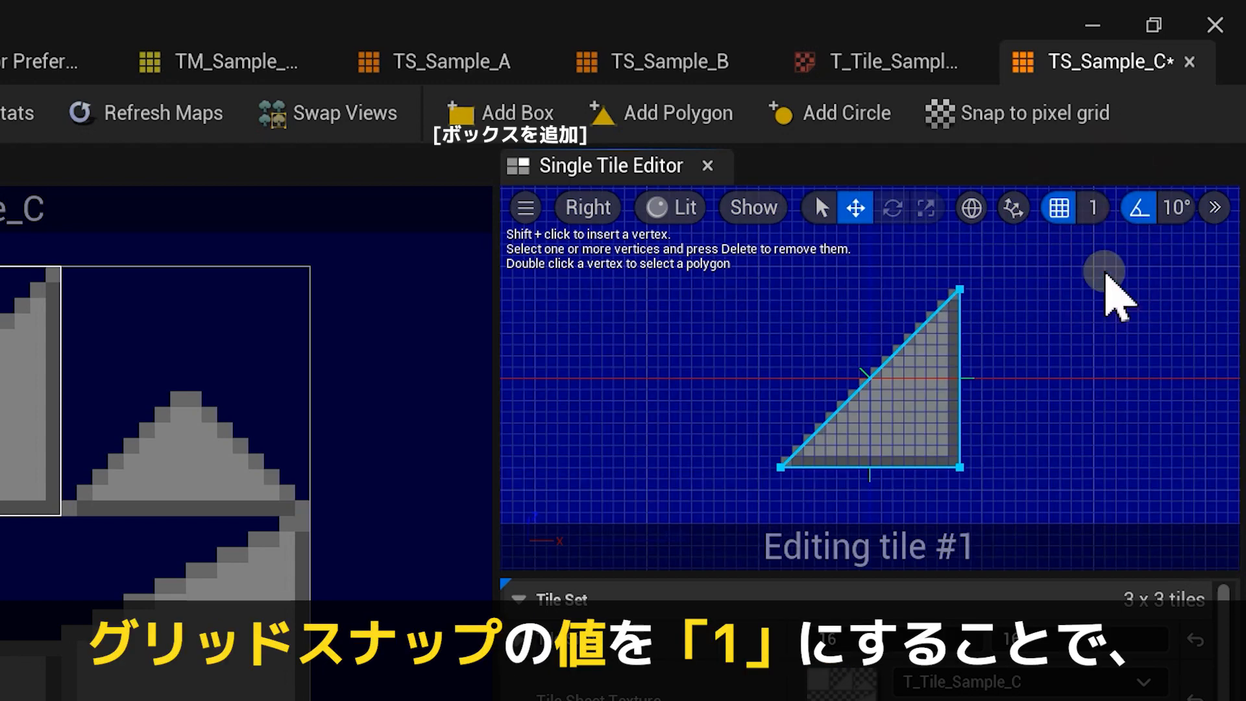
mouse_move(979, 276)
left_mouse_down()
mouse_move(948, 286)
mouse_move(907, 353)
mouse_move(937, 364)
mouse_move(968, 300)
mouse_move(959, 316)
mouse_move(974, 314)
mouse_move(976, 280)
left_mouse_up()
left_click(1077, 397)
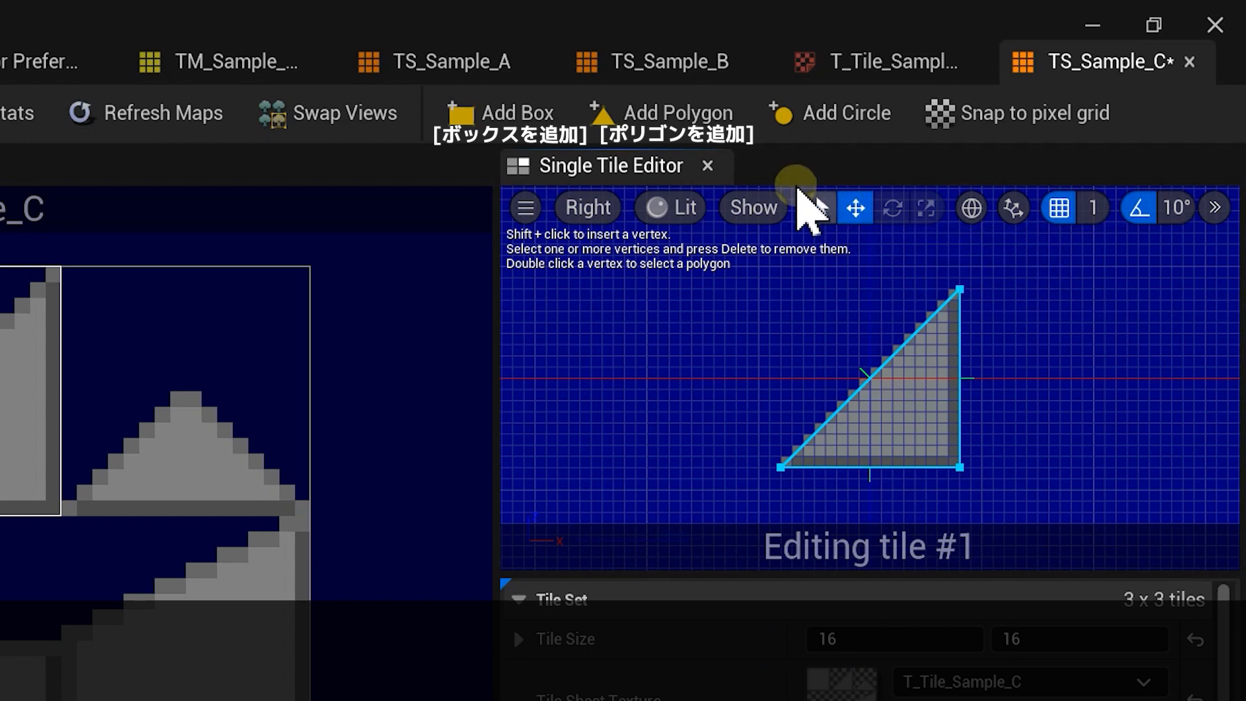
Step: Insert an extra vertex above the diagonal edge of tile #1's triangle collision, then remove that vertex
left_click(650, 112)
left_click_drag(991, 314, 894, 243)
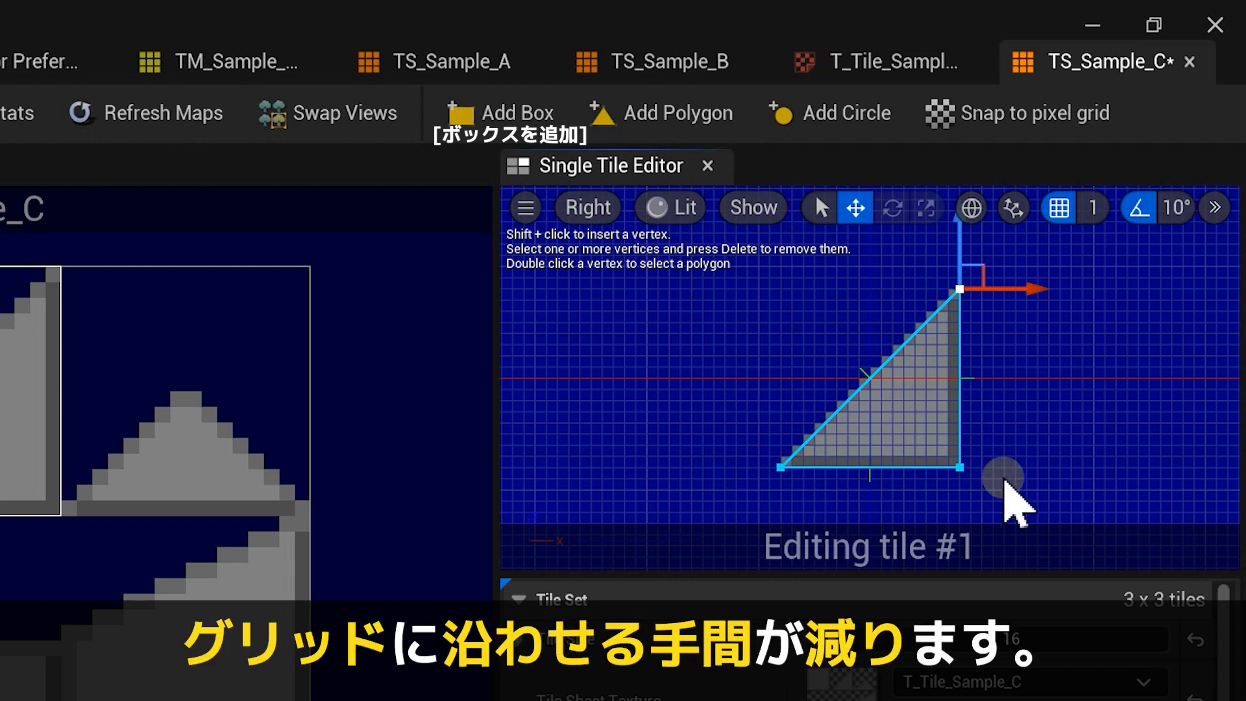
left_click(1056, 439)
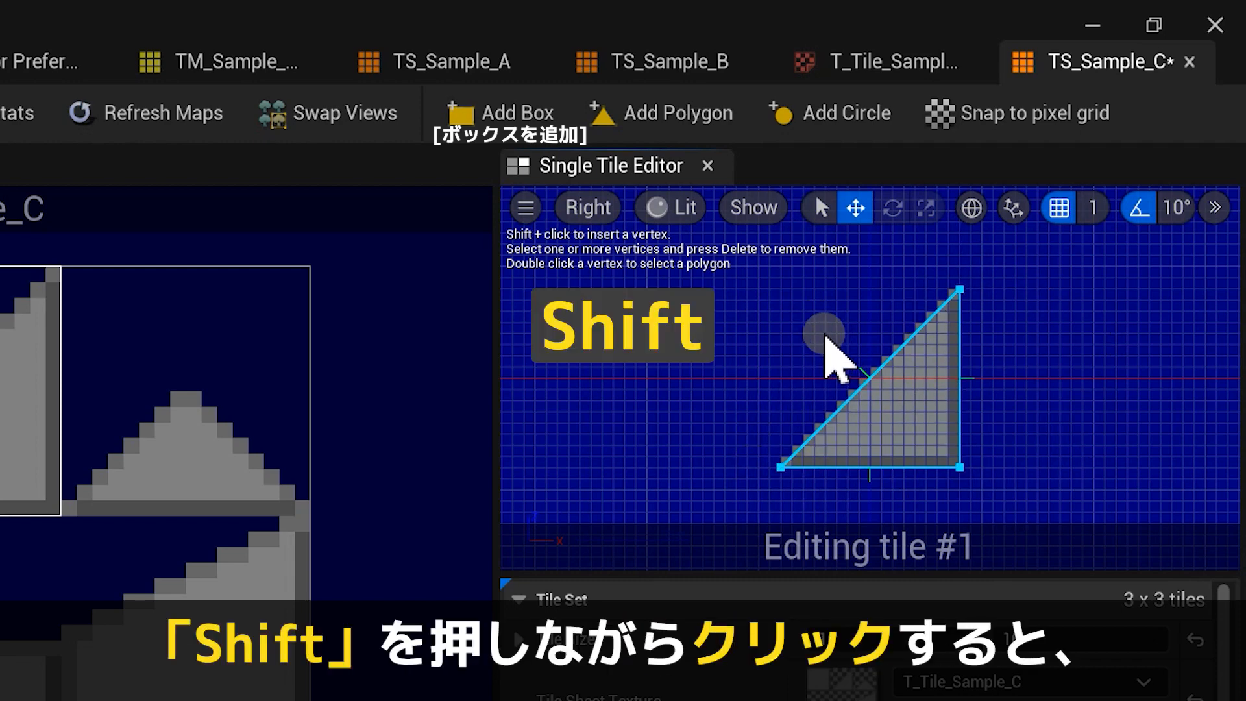
left_click(821, 335, "shift")
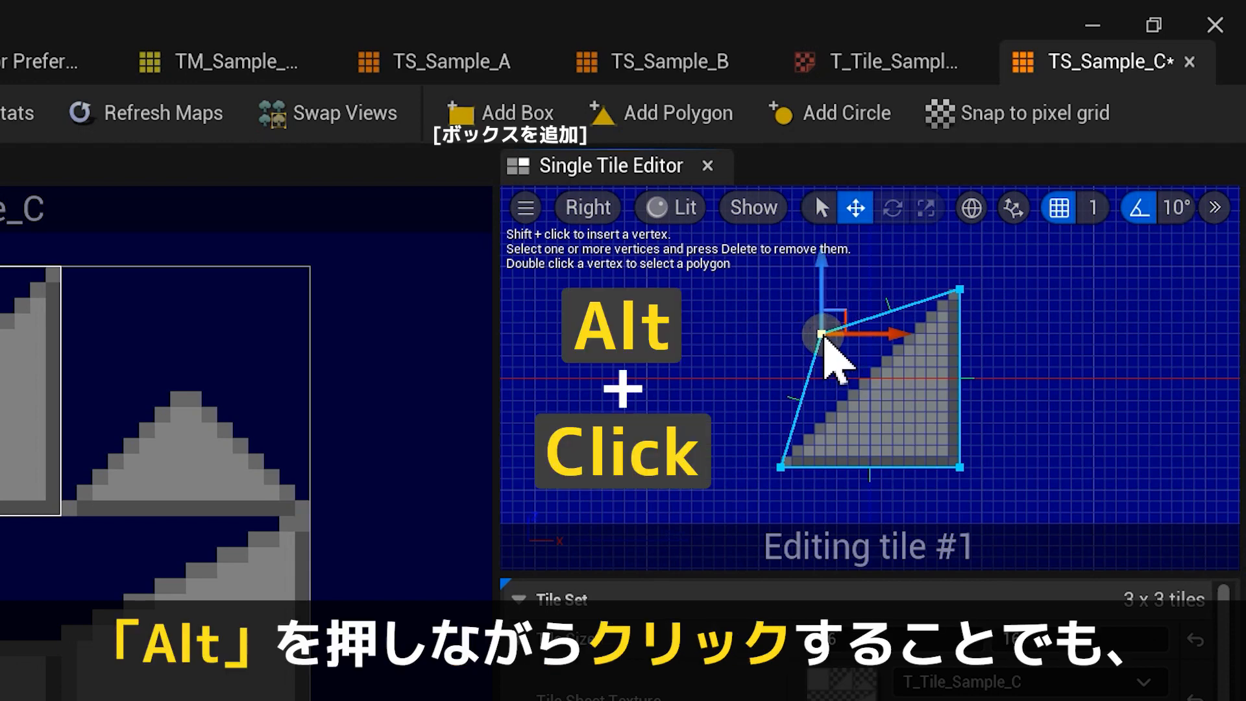
left_click(822, 334, "alt")
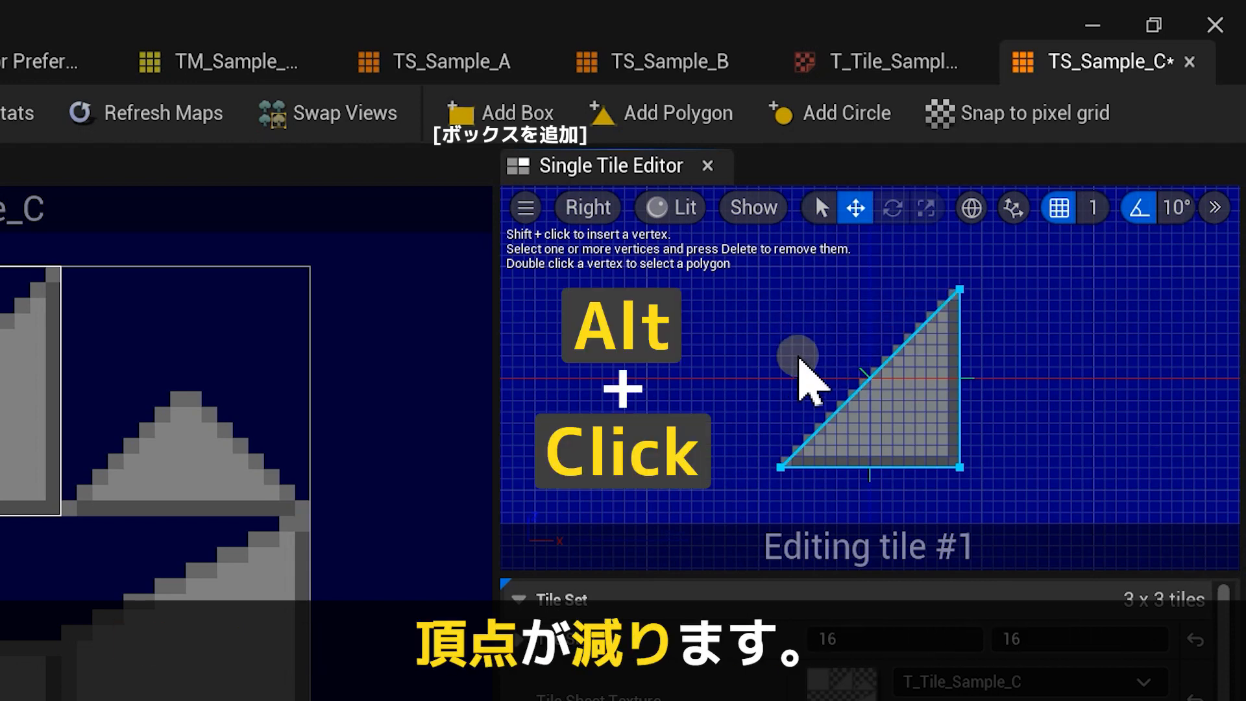
Step: Restore the extra vertex of tile #1's collision slightly off the grid and snap all vertices to the pixel grid
key("ctrl+z")
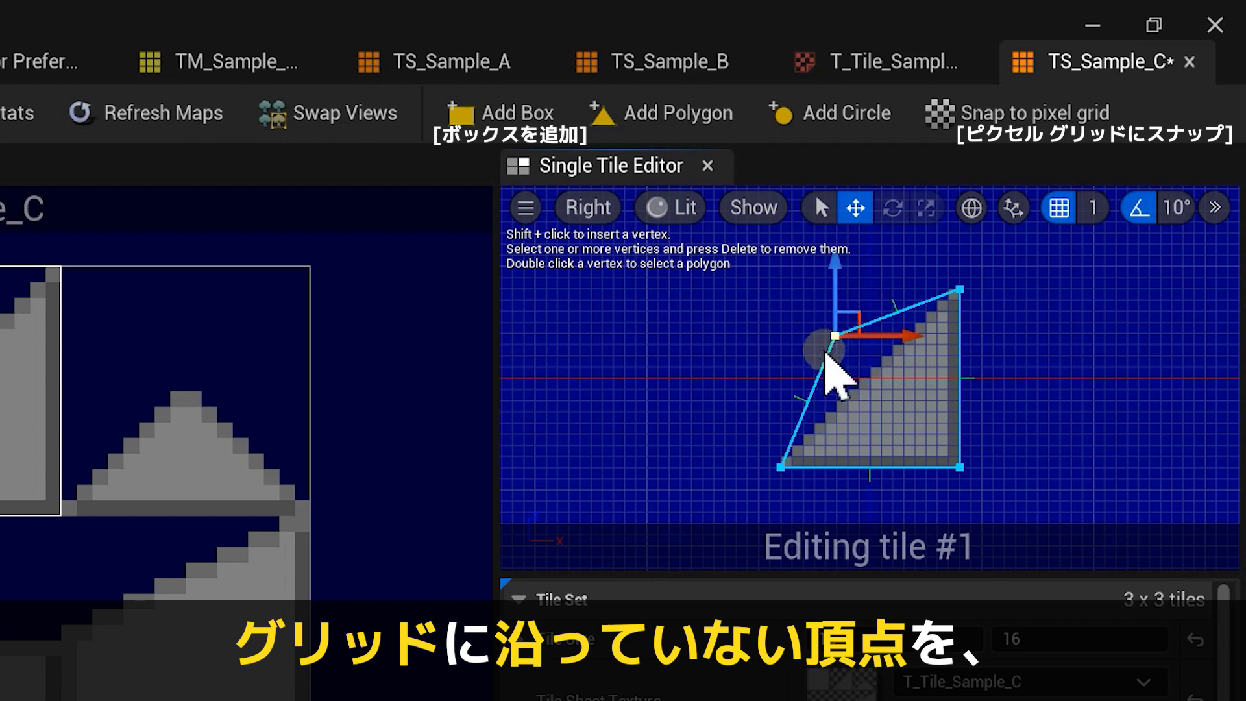
left_click_drag(867, 313, 819, 318)
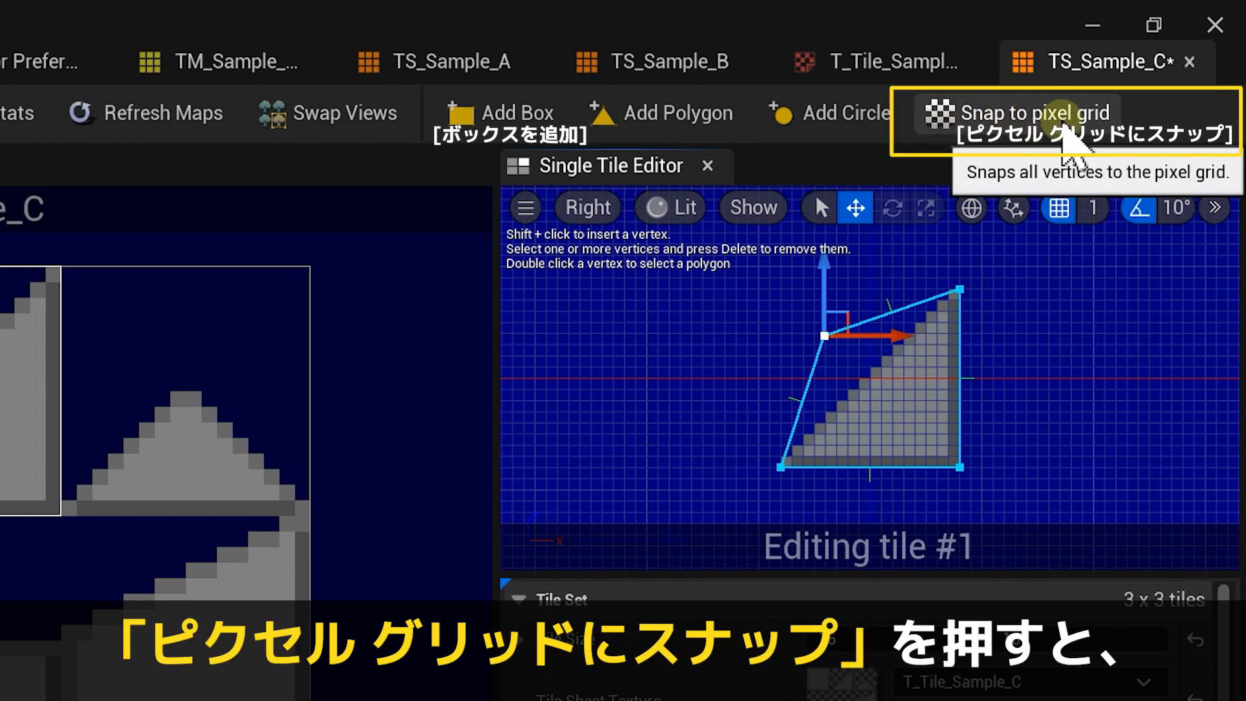
left_click(1037, 128)
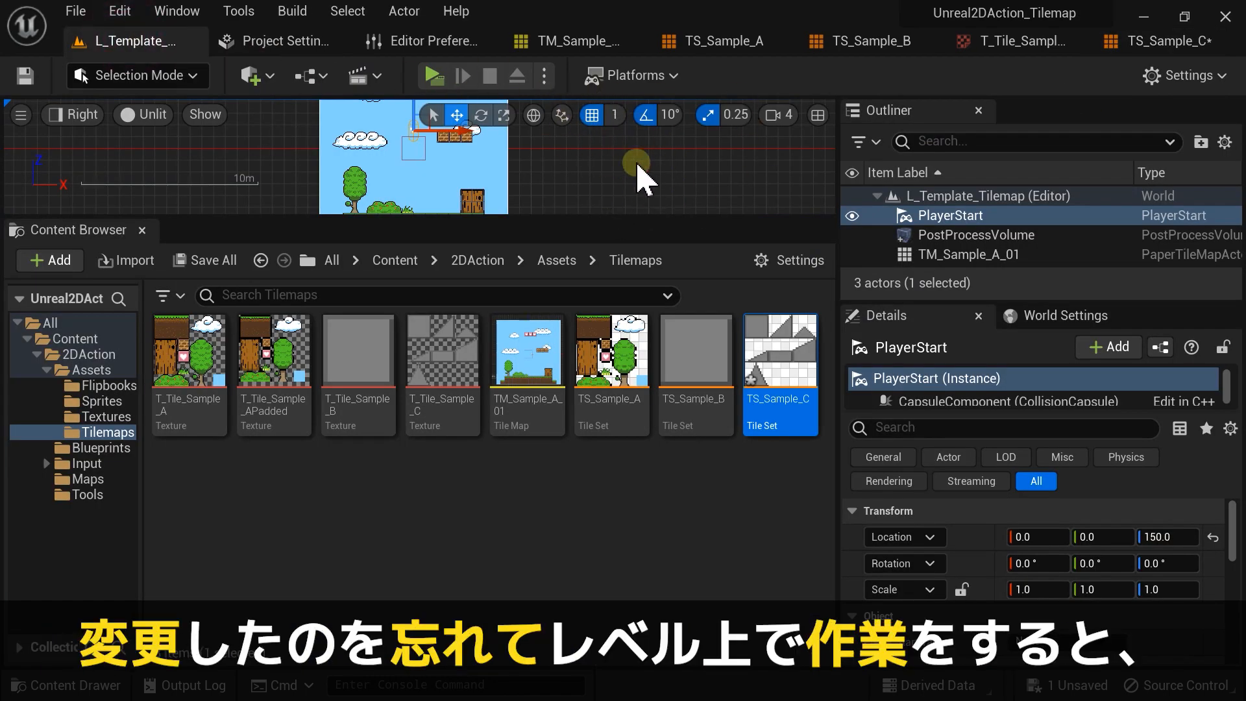
Step: Return to the TS_Sample_C tile set and add a box collision to the full square tile #0
left_click_drag(627, 216, 609, 361)
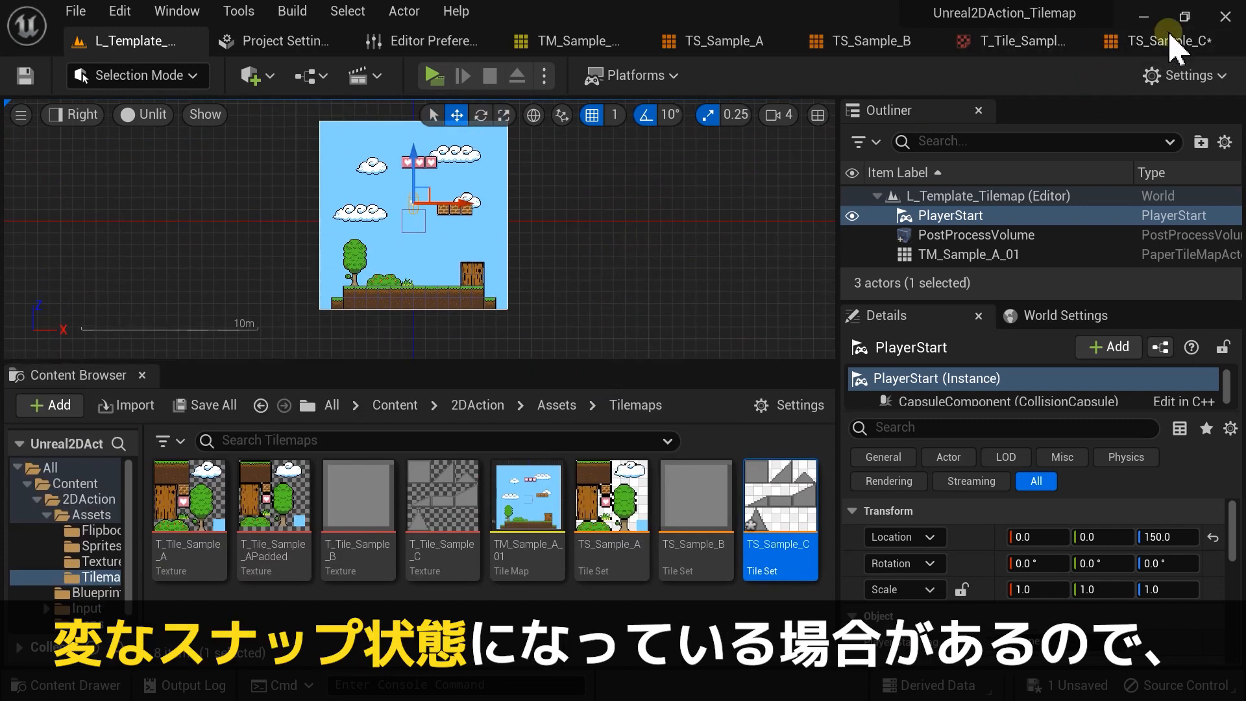
left_click(1146, 40)
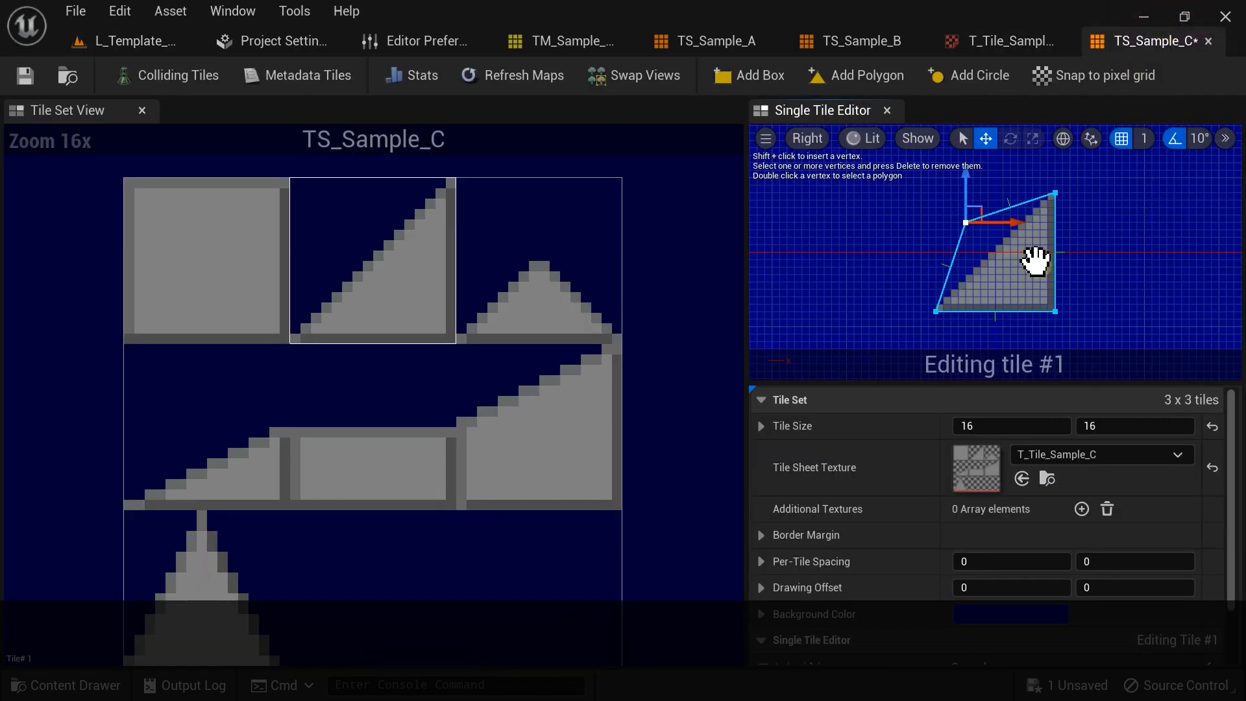
left_click(250, 233)
left_click(748, 76)
Step: Add a box collision to tile #2, remove its upper right vertex and move the upper left vertex to the tile's peak
left_click(550, 224)
left_click(748, 76)
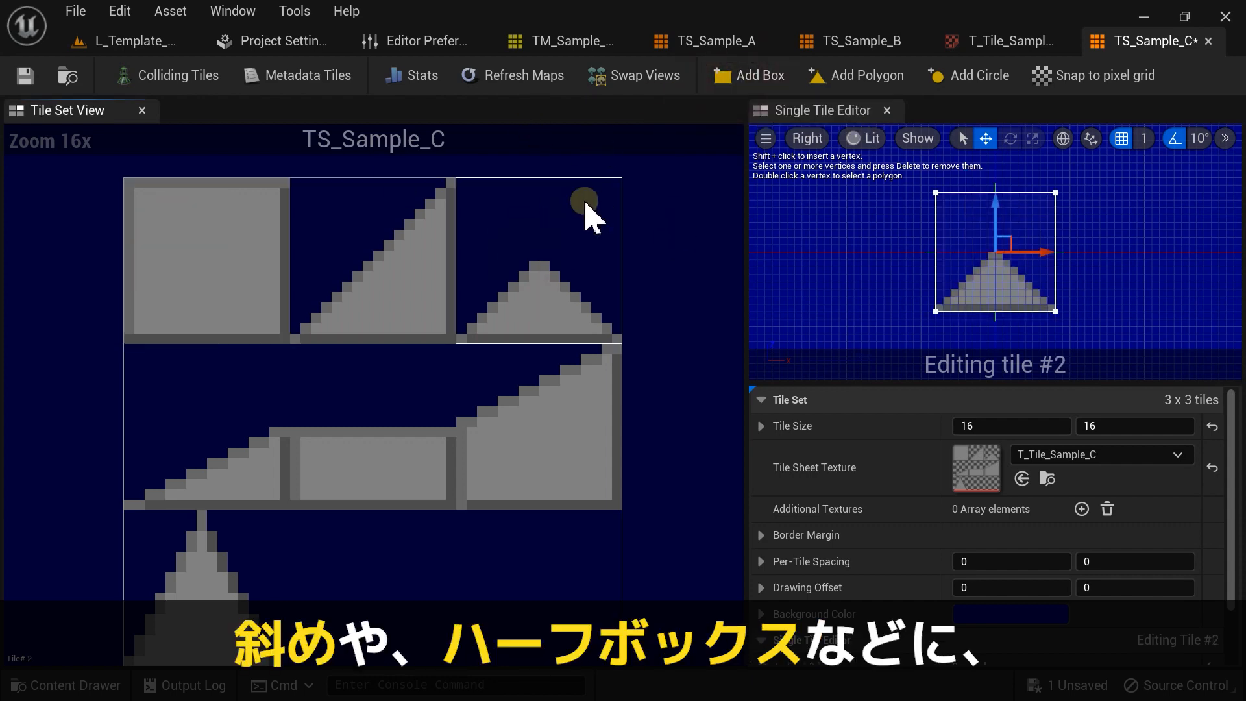
left_click(1055, 192)
key("Delete")
left_click(935, 193)
left_click_drag(949, 171, 951, 177)
Step: Add a box collision to gentle slope tile #3, remove its upper left vertex and lower the upper right vertex to half height
left_click(206, 427)
left_click(749, 76)
left_click(936, 193)
key("Delete")
left_click(1055, 193)
left_click_drag(1053, 161, 1053, 221)
Step: Add a box collision to half-block tile #4 and lower its two upper vertices to half the tile height
left_click(382, 438)
left_click(748, 77)
left_click_drag(913, 174, 1099, 212)
left_click_drag(999, 160, 1000, 219)
Step: Add a box collision to the upper gentle slope tile #5, then select the spike tile in the bottom row
left_click(603, 435)
left_click(753, 81)
left_click_drag(257, 595, 357, 488)
left_click(211, 575)
right_click_drag(207, 577, 349, 387)
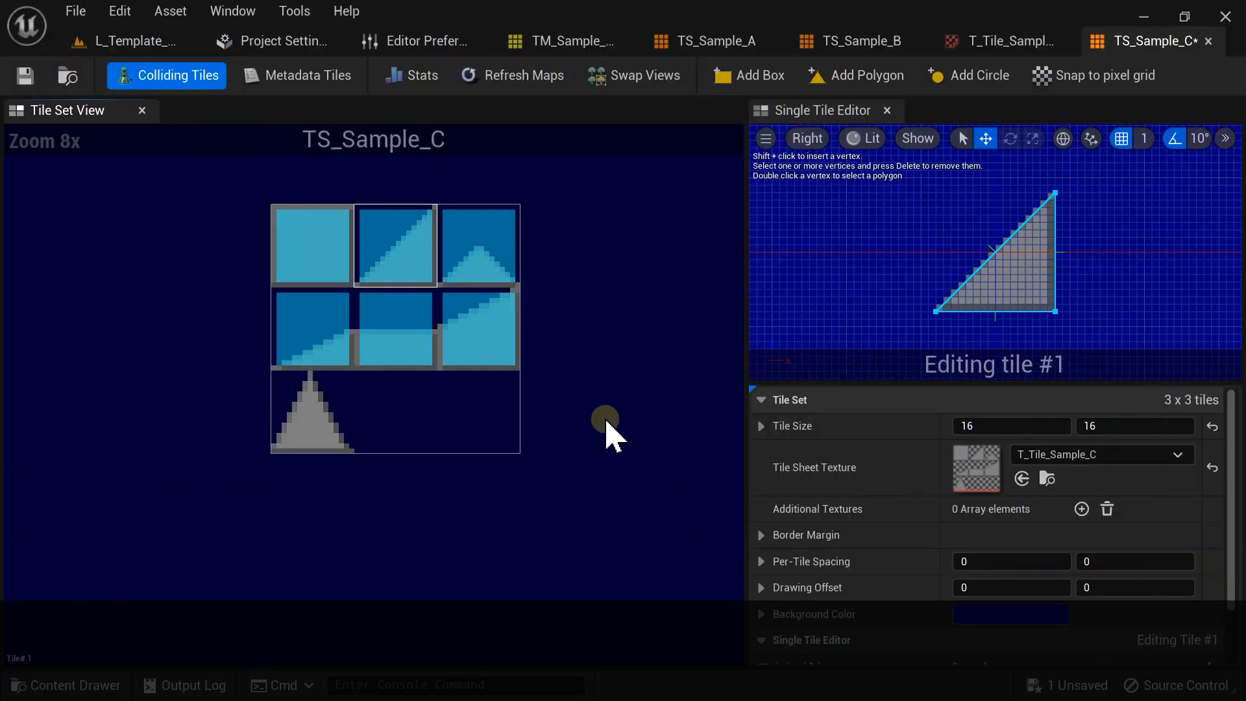
left_click(309, 394)
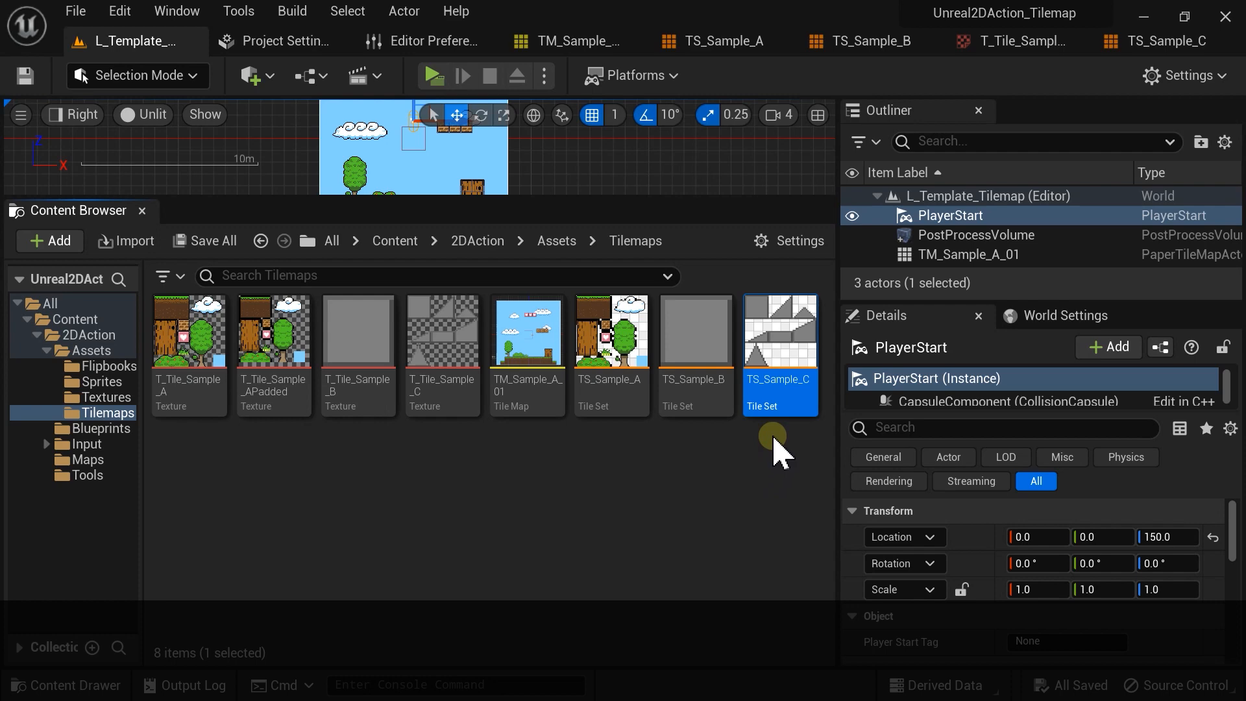
Step: Create a tile map from TS_Sample_C, name it TM_Sample_C_01 and open it for editing
right_click(779, 341)
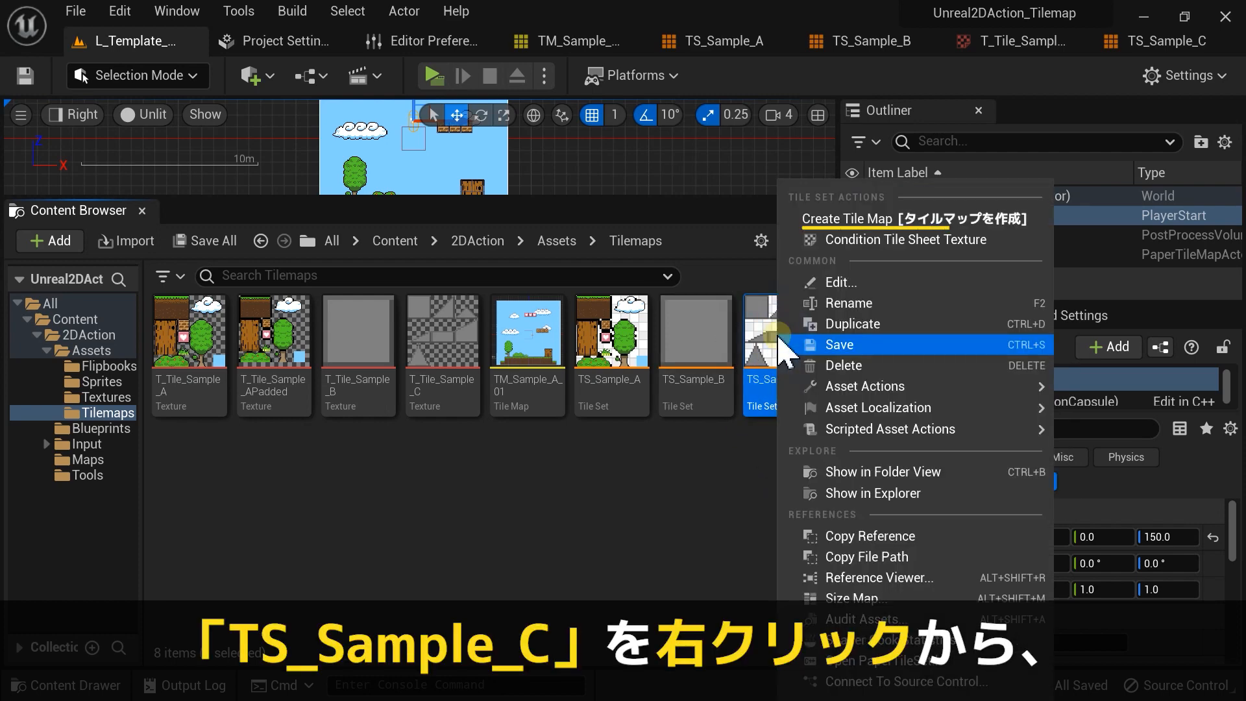
left_click(844, 219)
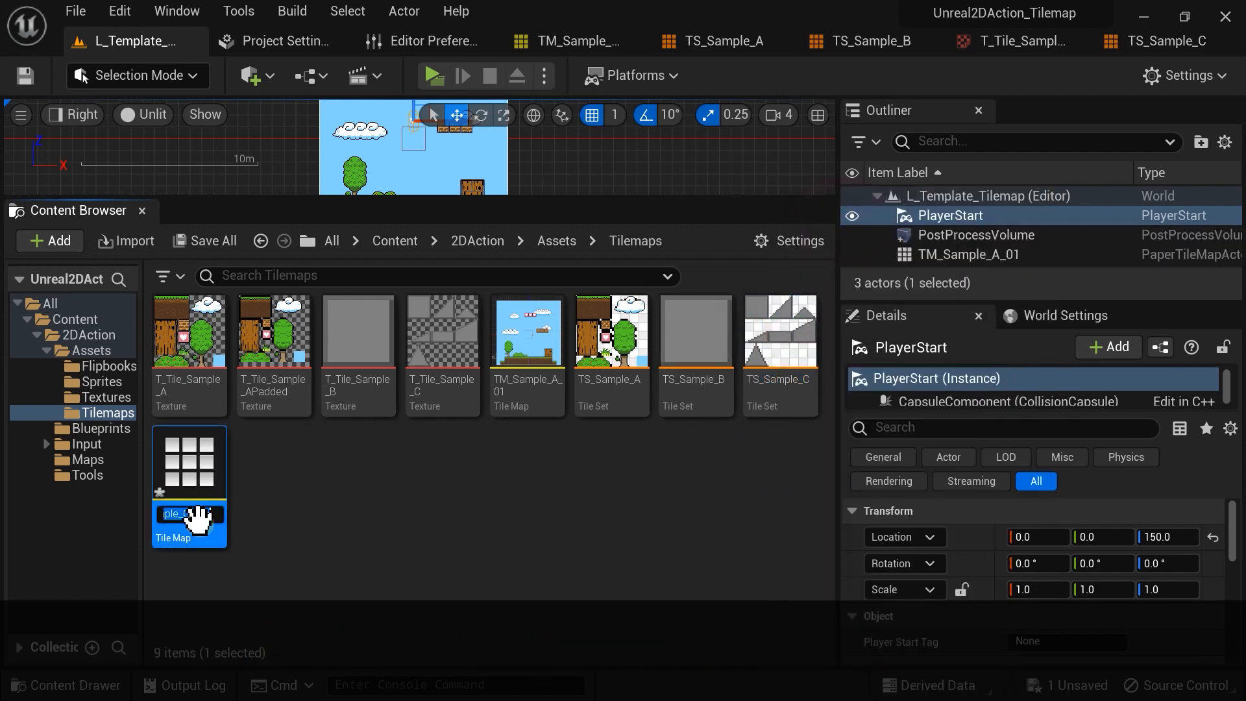
key("Home")
key("Right")
key("Delete")
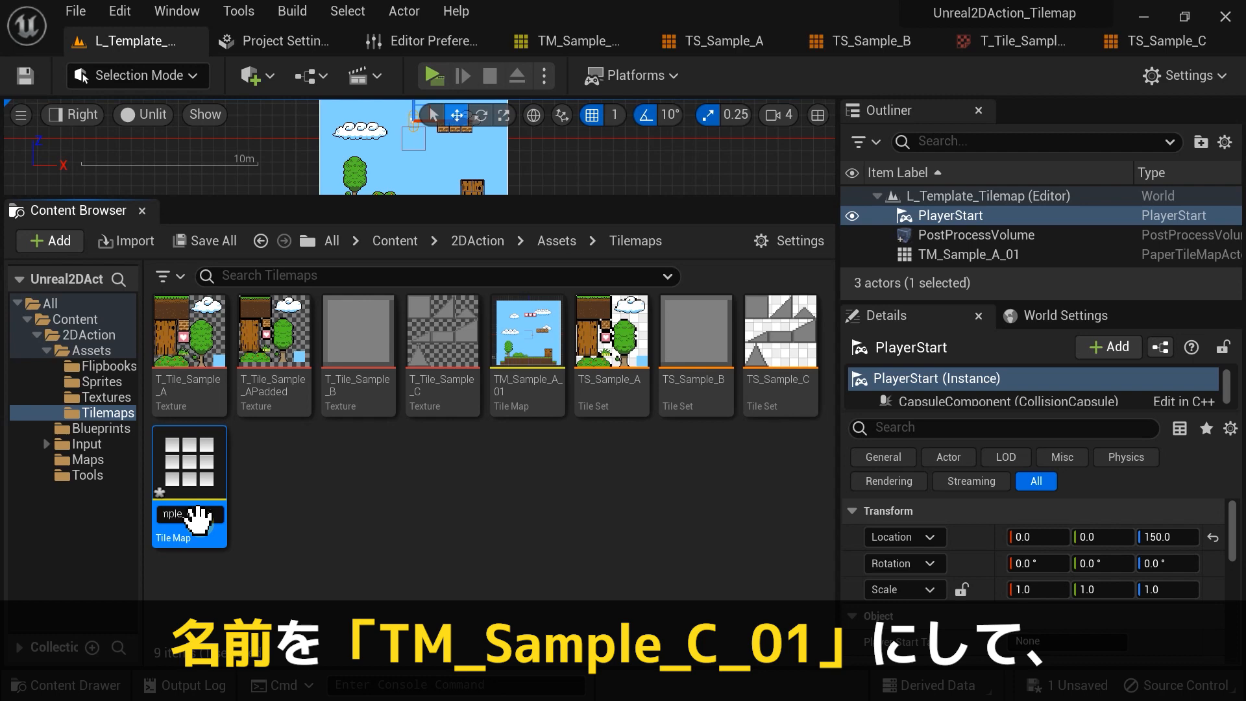
left_click(482, 455)
double_click(613, 354)
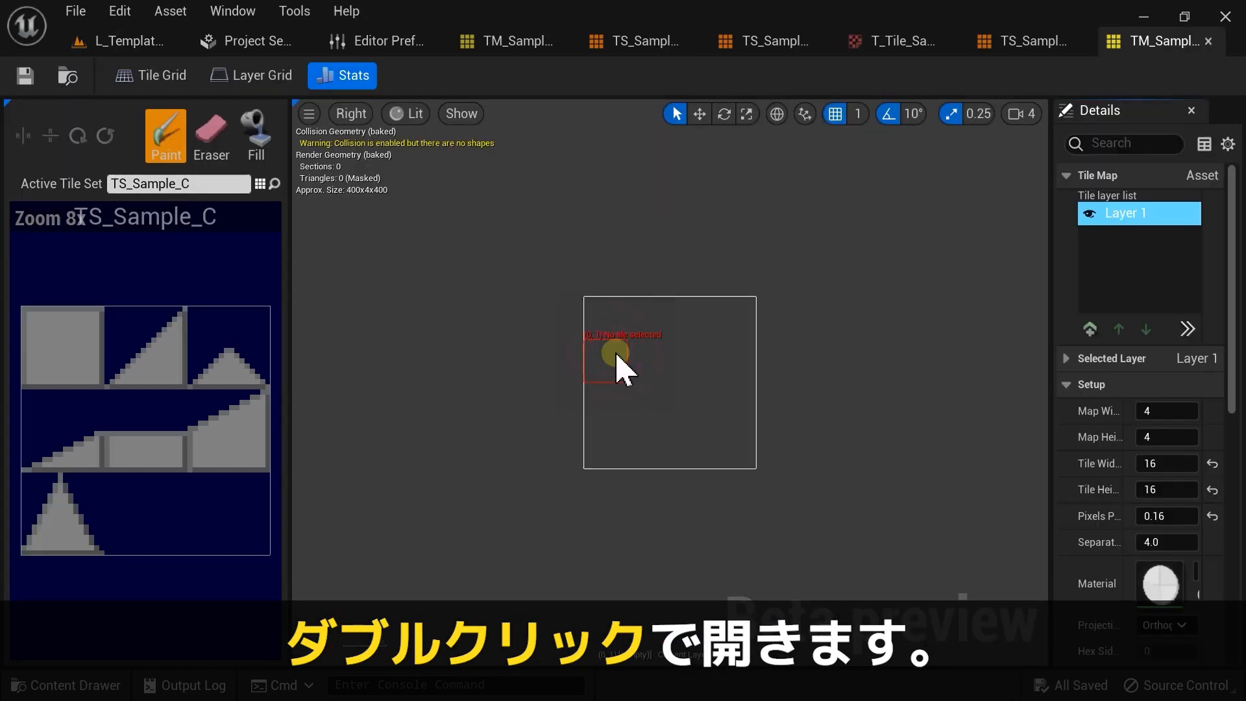
Step: Turn on the tile grid and set the map width and map height to 16
left_click(156, 76)
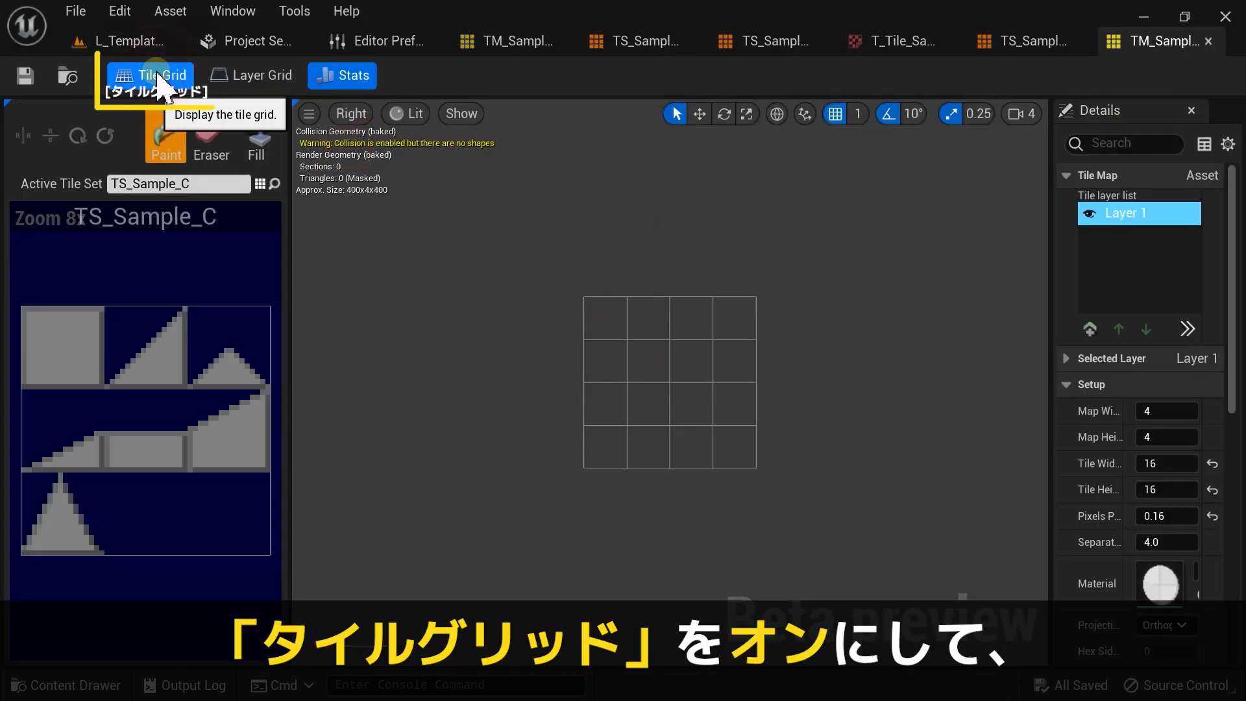
left_click_drag(1051, 441, 951, 440)
left_click(1160, 410)
key("Return")
key("Return")
scroll(814, 389, "down", 4)
right_click_drag(814, 389, 603, 228)
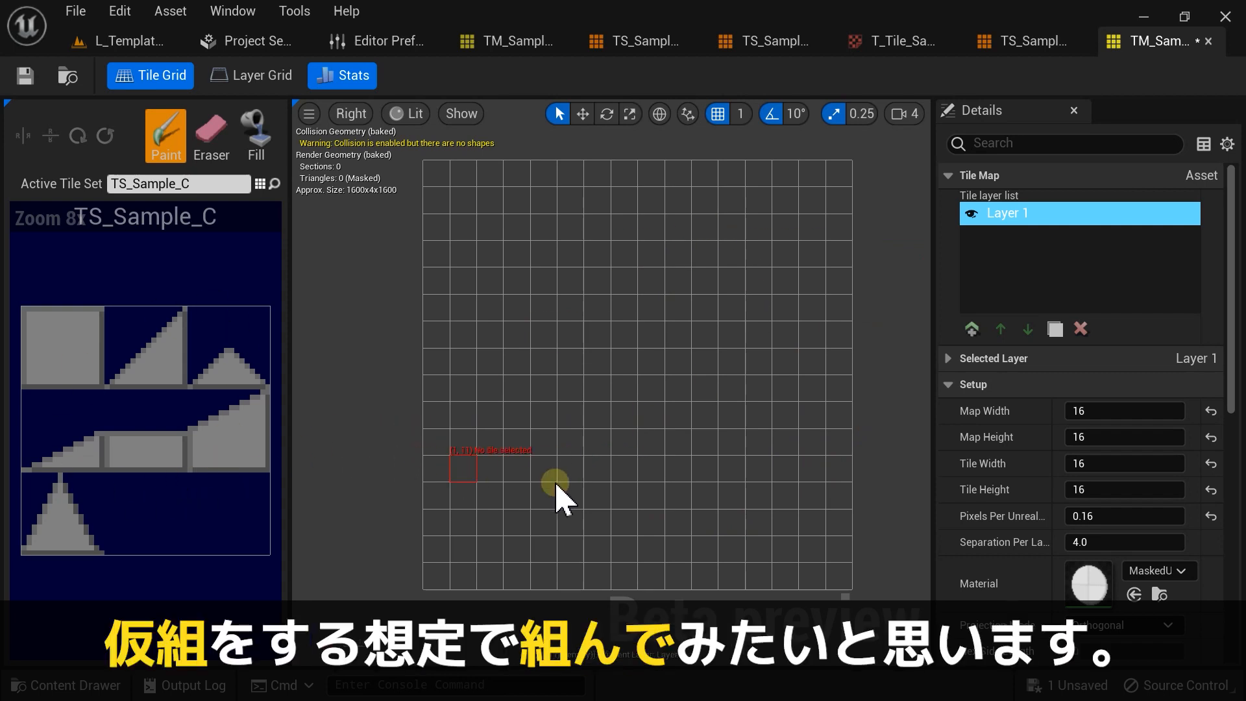
Step: Build the ground by covering the bottom four rows of the map with the full square tile
left_click(69, 350)
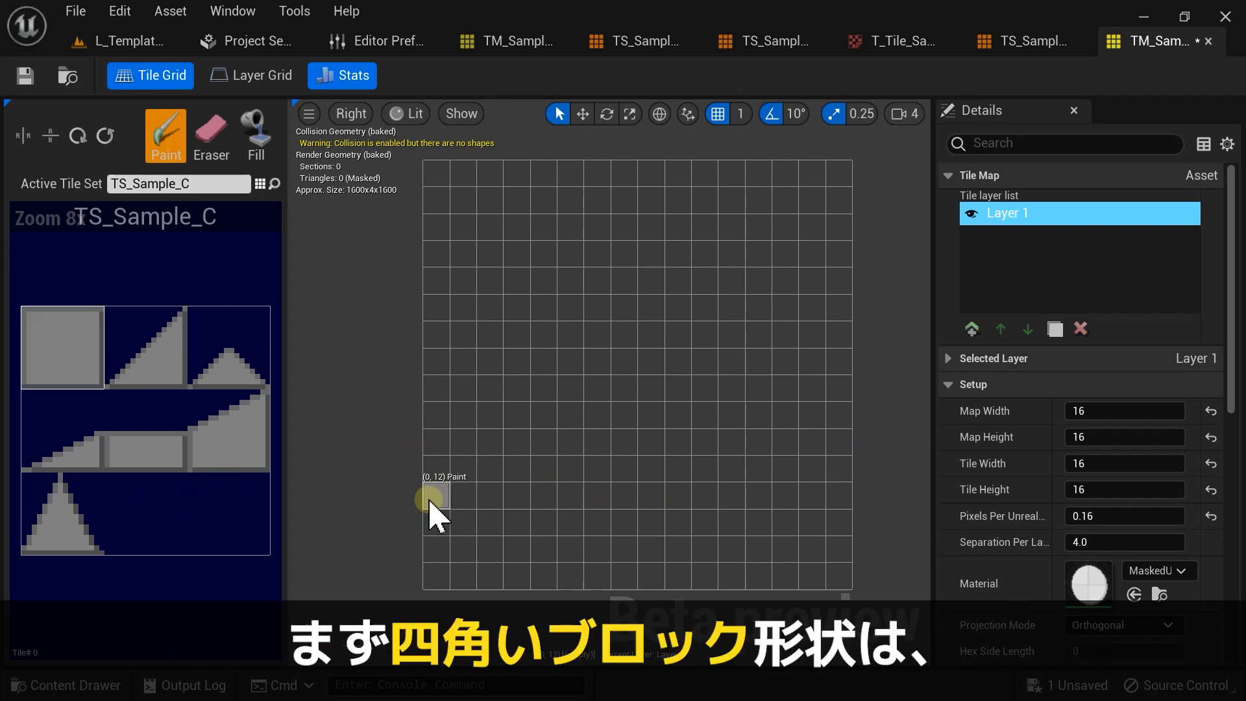
left_click_drag(429, 501, 841, 496)
left_click(256, 133)
left_click(556, 566)
Step: Paint a stepped hill of square tiles on the ground, three rows high and ten, eight and six tiles wide
left_click(150, 133)
left_click(510, 469)
left_click(542, 441)
left_click(570, 415)
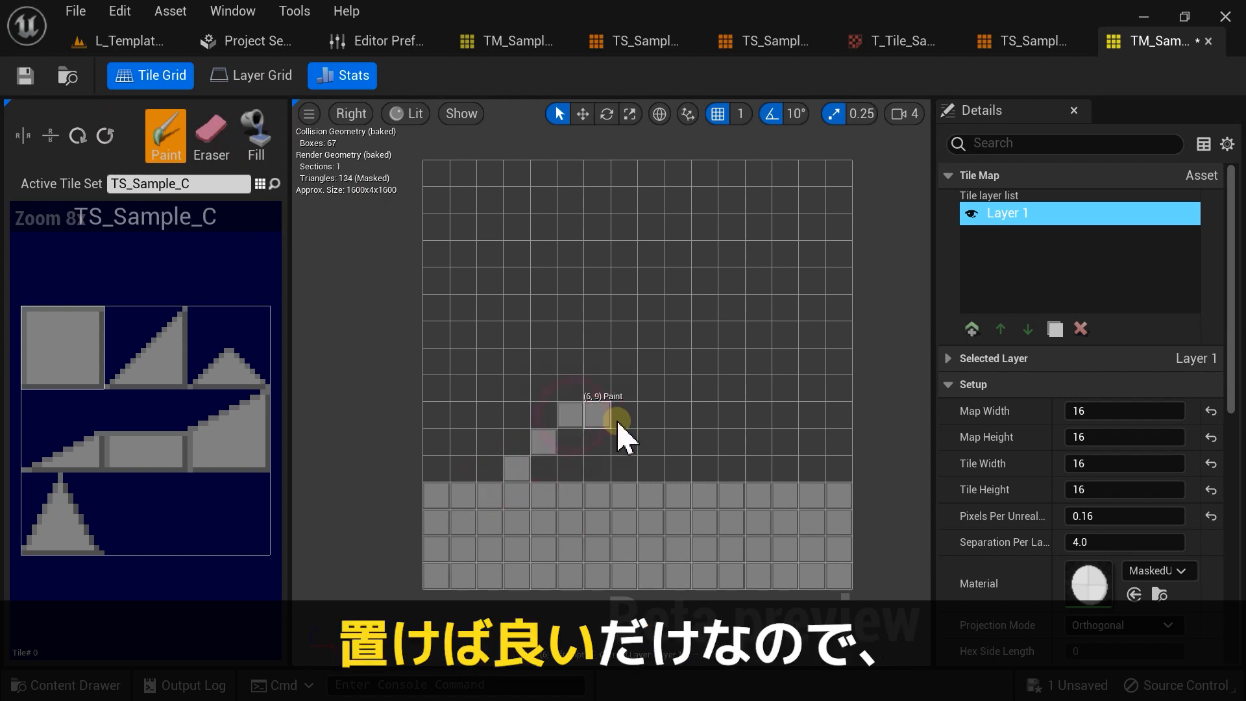
left_click(759, 468)
left_click(732, 442)
left_click(706, 415)
mouse_move(687, 417)
left_mouse_down()
mouse_move(691, 454)
mouse_move(756, 535)
left_mouse_up()
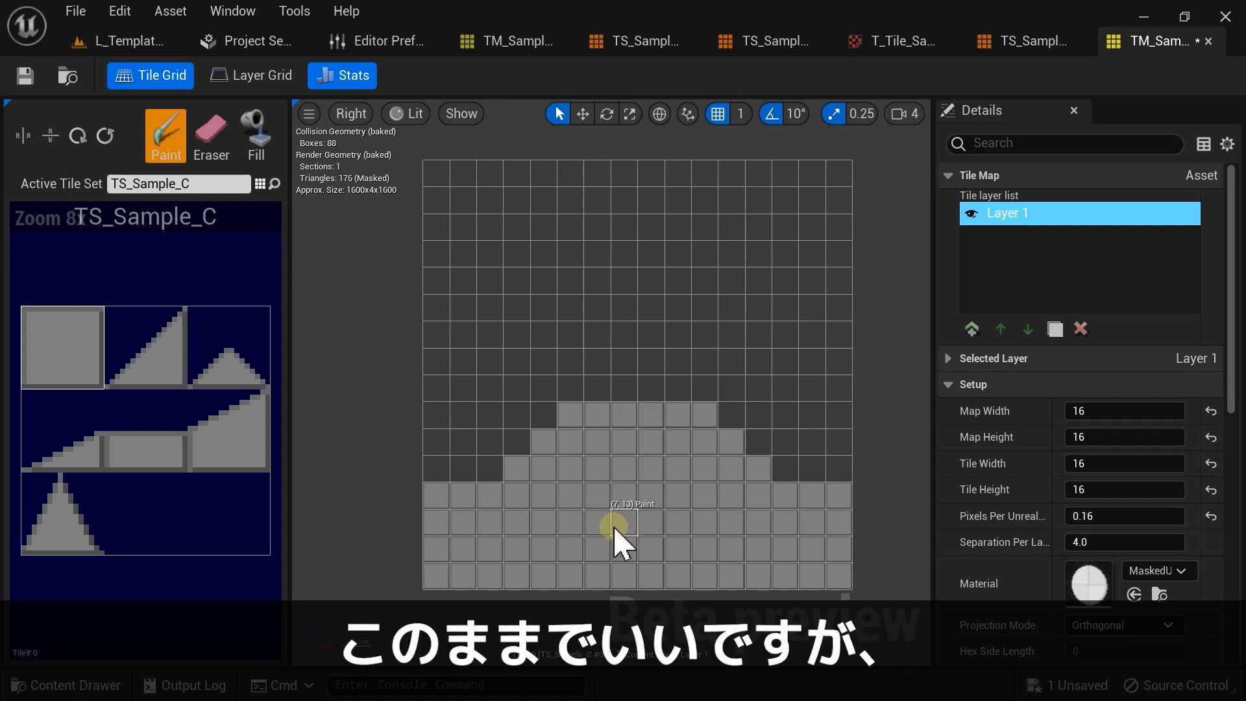
Step: Replace the hill's stair blocks on both sides with slope tile #1, flipped horizontally on the right side
left_click(522, 467)
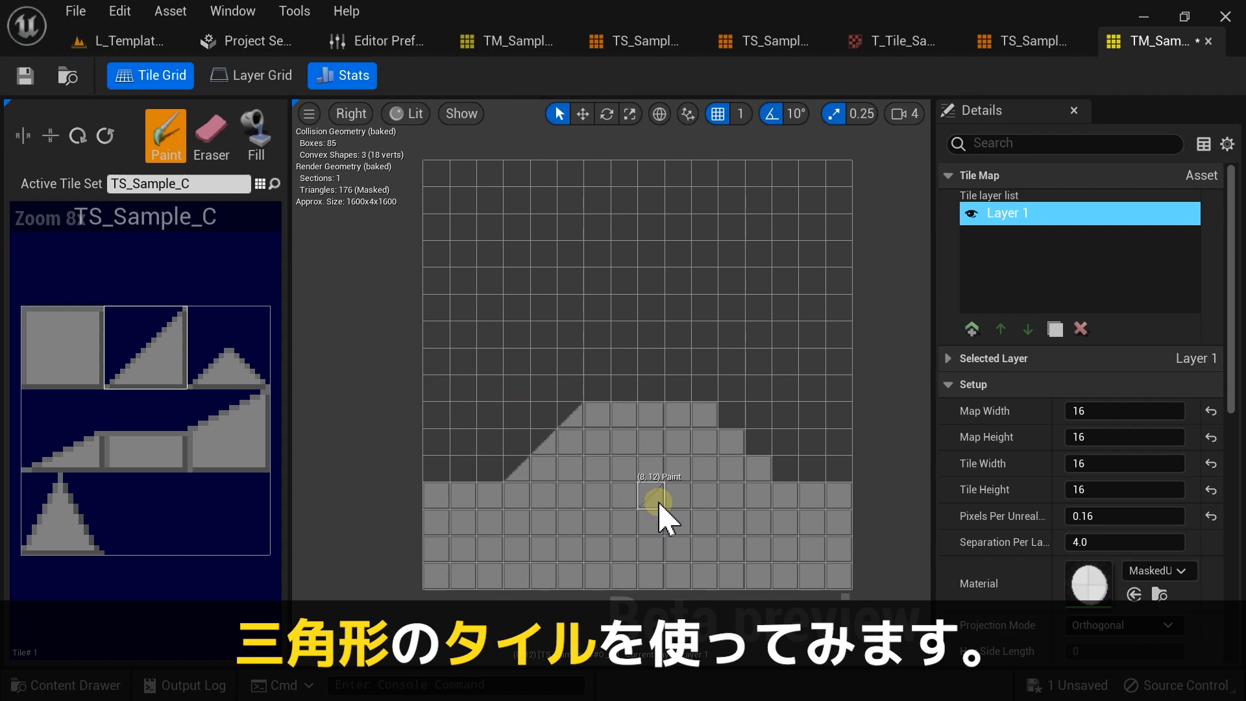
left_click_drag(287, 467, 379, 467)
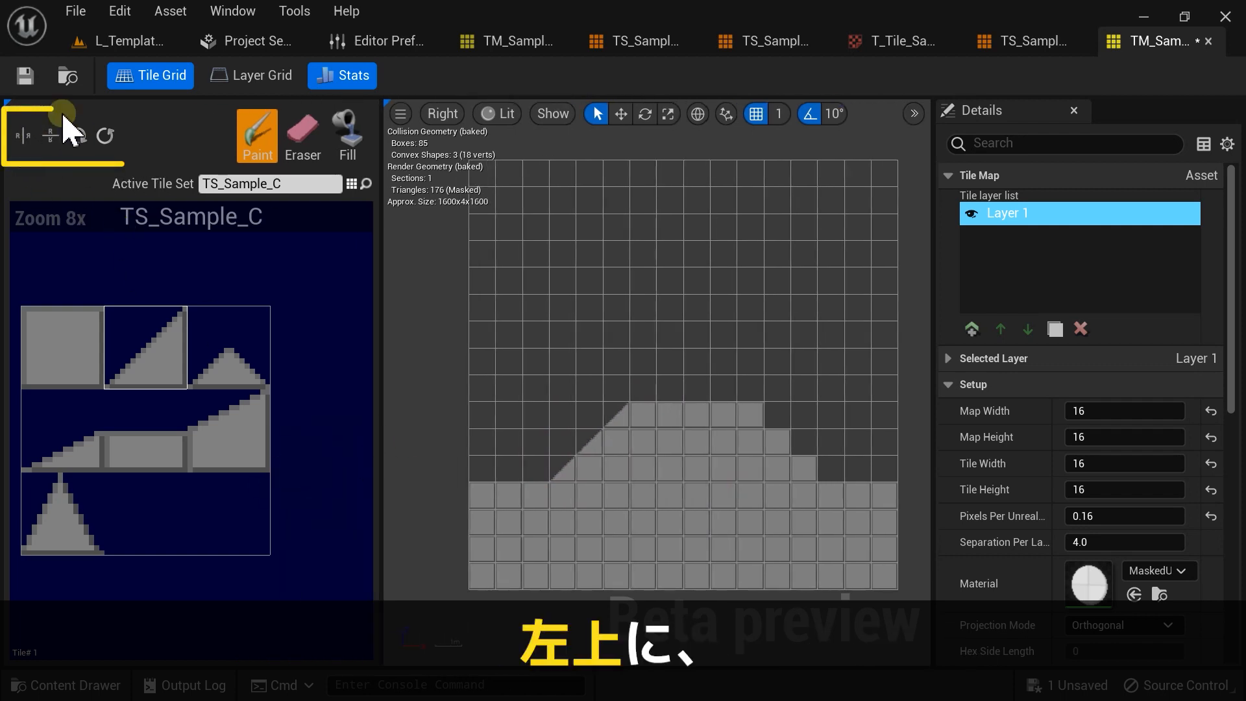
left_click(755, 410)
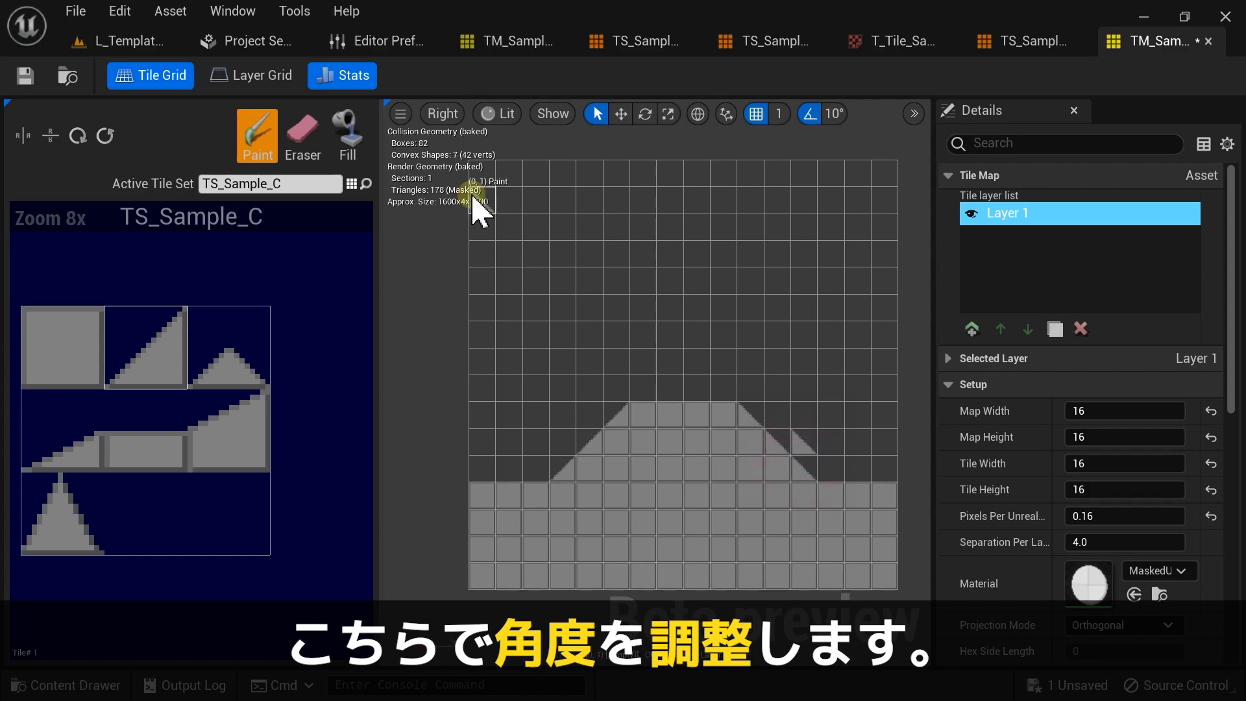
key("shift+e")
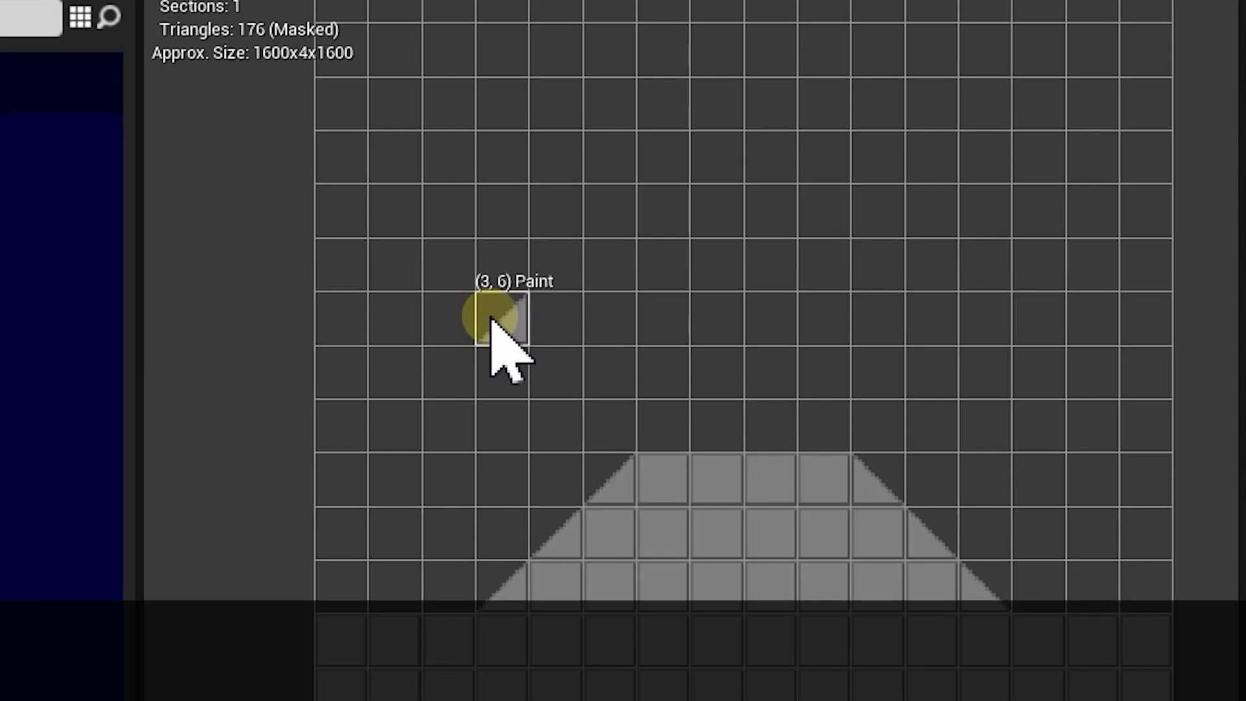
Step: Try flipping and rotating the slope tile brush through its orientations over an empty grid cell
key("x")
key("z")
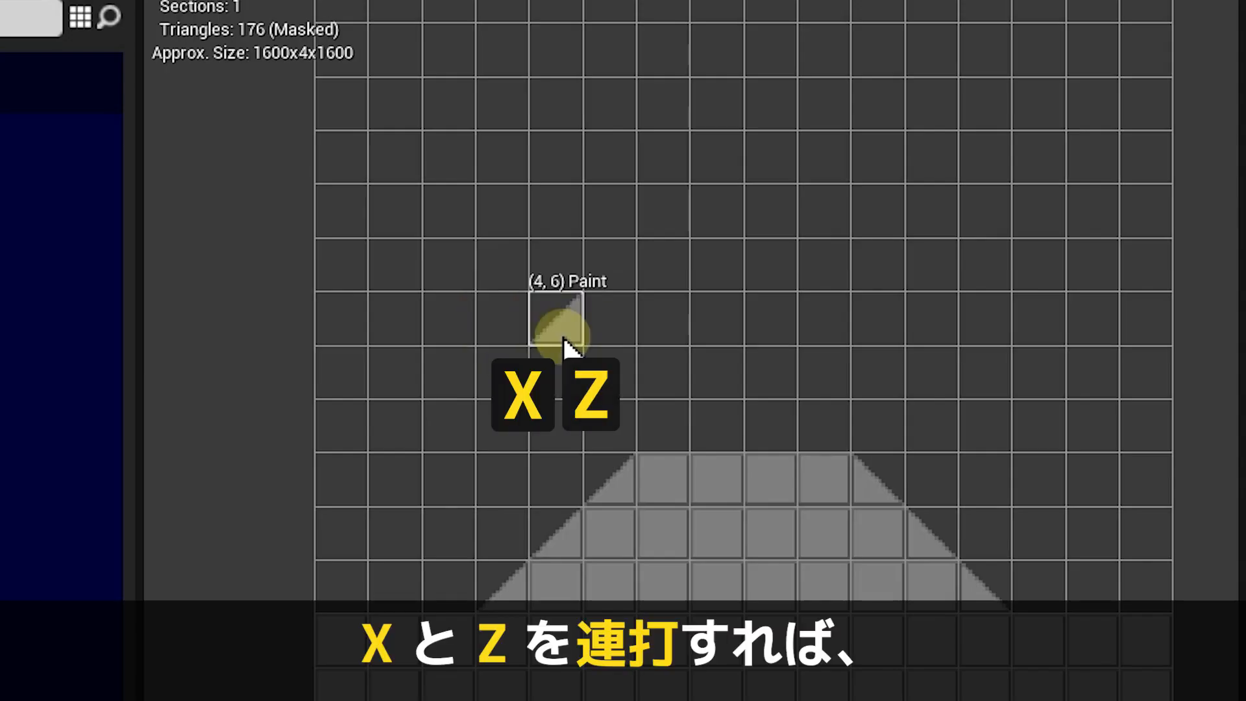
key("z")
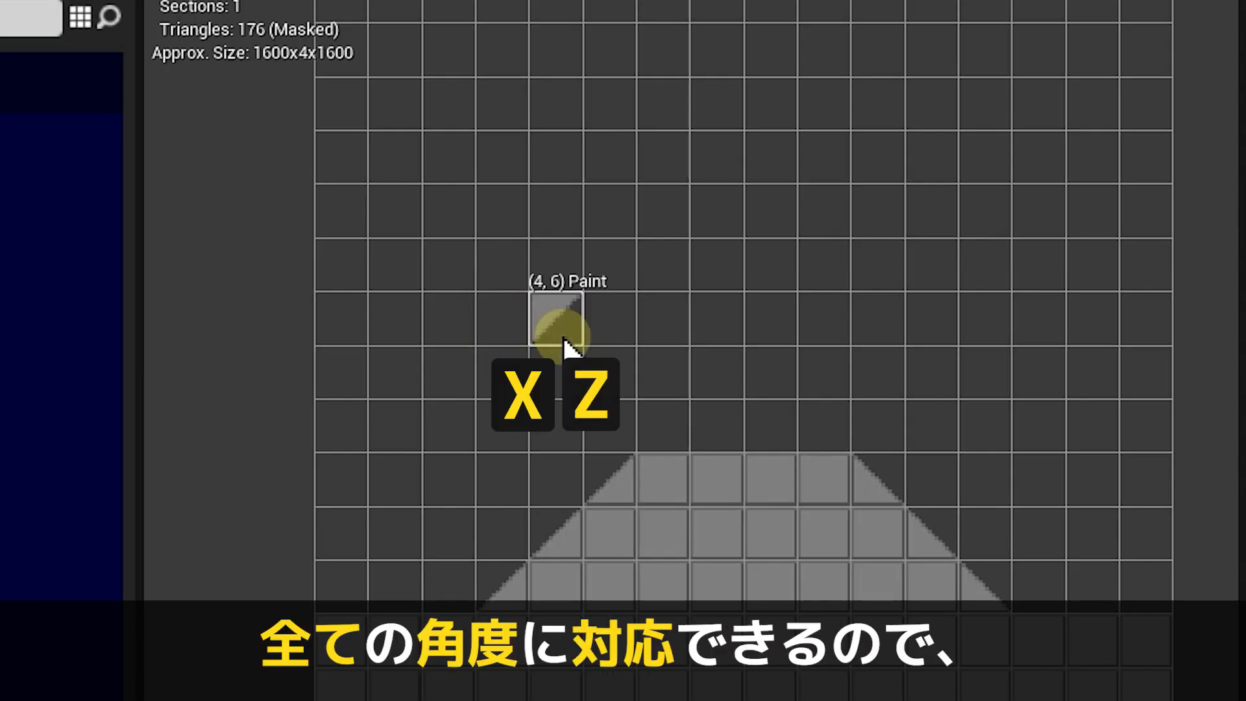
key("z")
key("z")
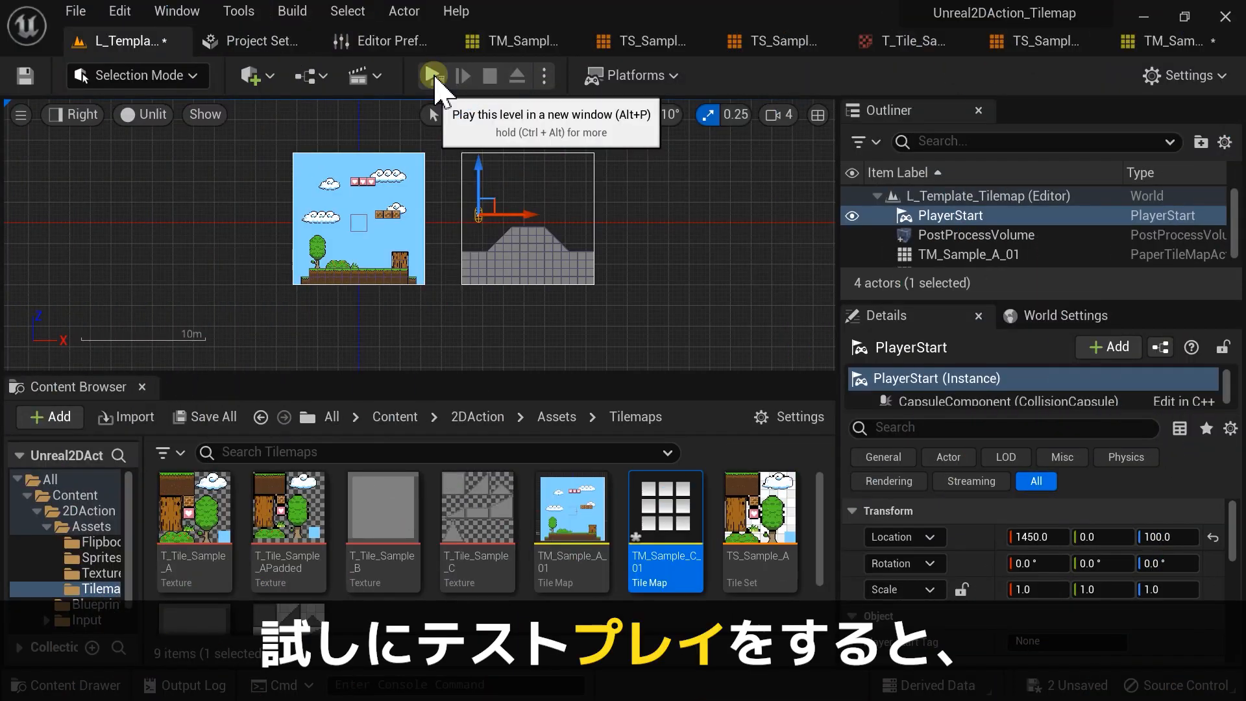
Step: Play-test the level and try to walk and jump up the hill's left slope with the character
left_click(430, 73)
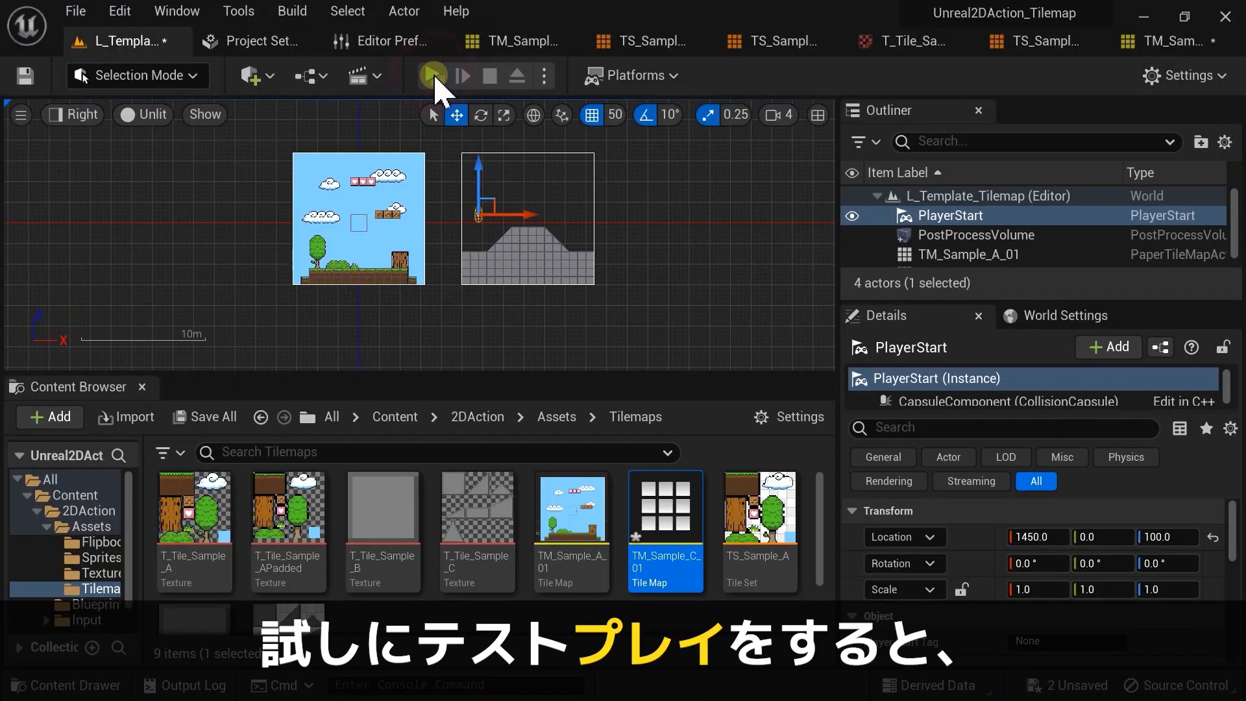
left_click(624, 241)
key("d")
key("space")
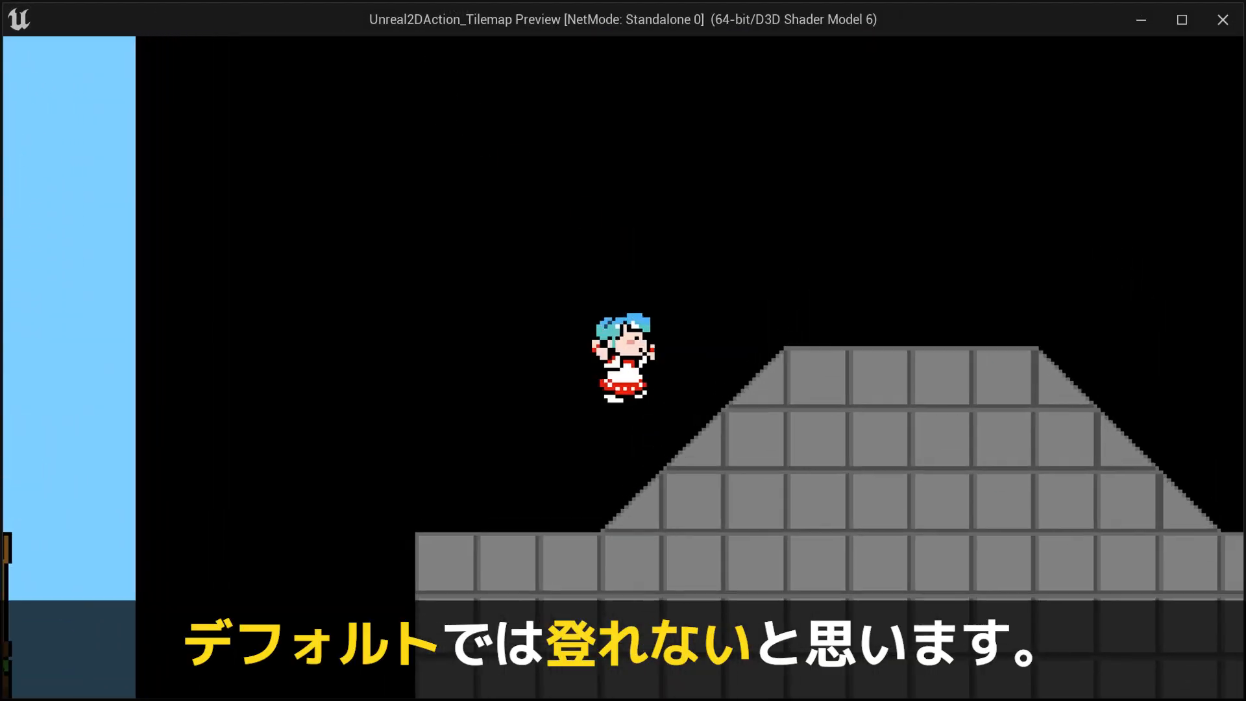
key("a")
key("d")
key("a")
key("d")
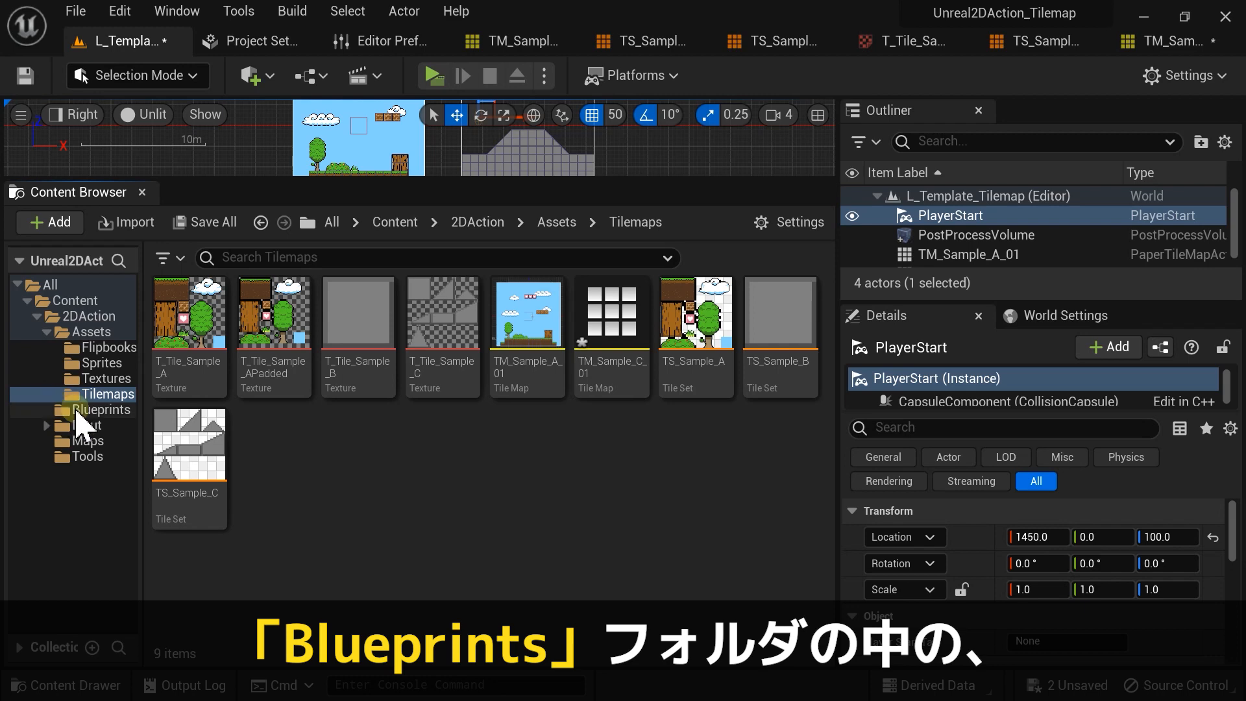
Step: Set the Walkable Floor Angle of BP_Player_2D's Character Movement component to 50°, and compile and save the blueprint
left_click(99, 410)
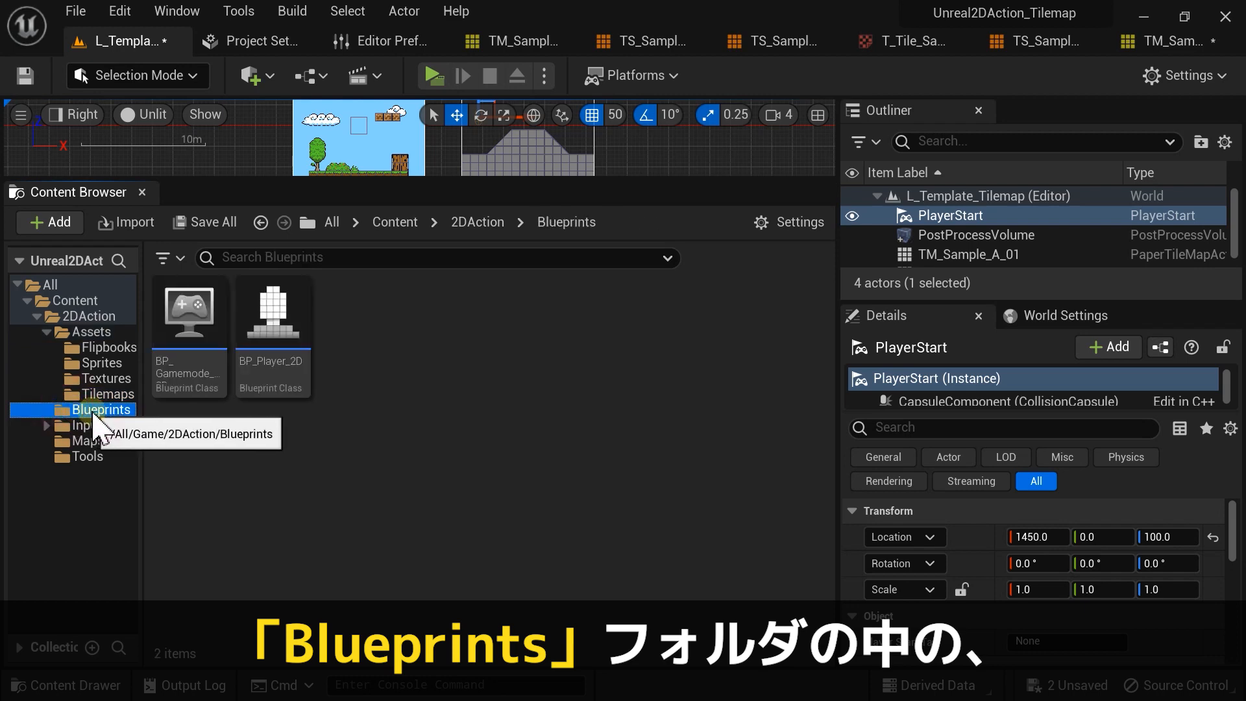
double_click(277, 305)
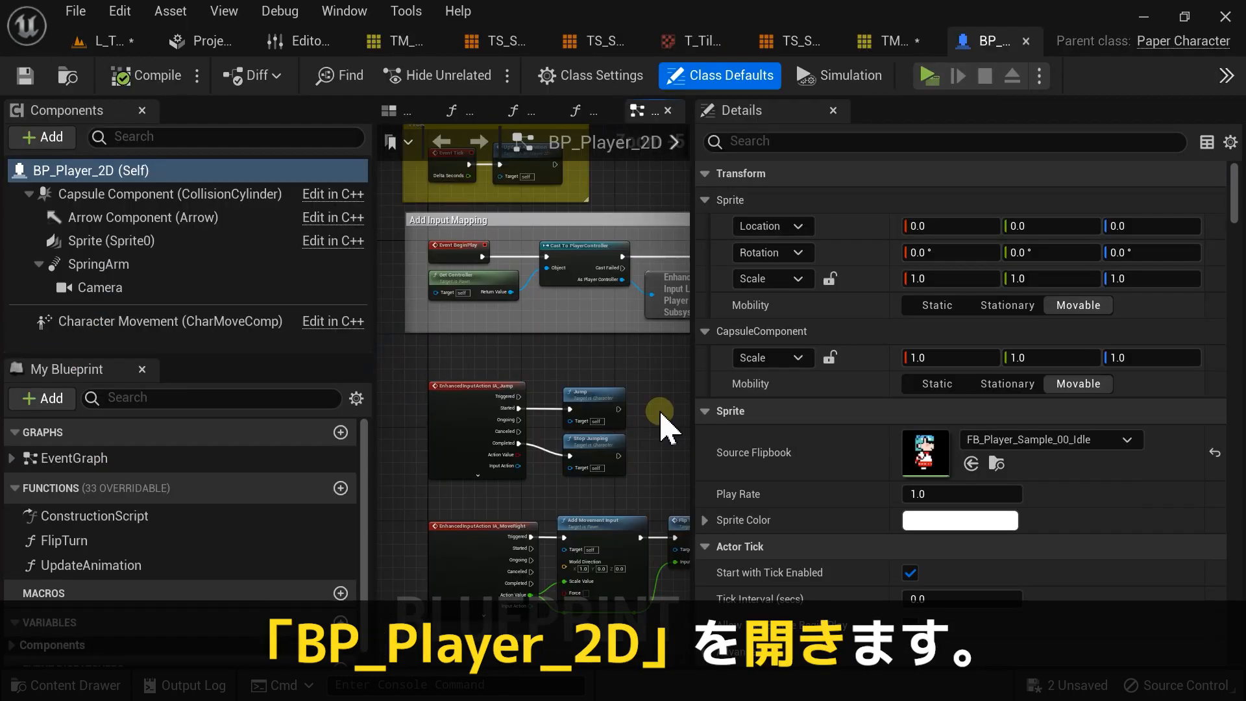
left_click(148, 321)
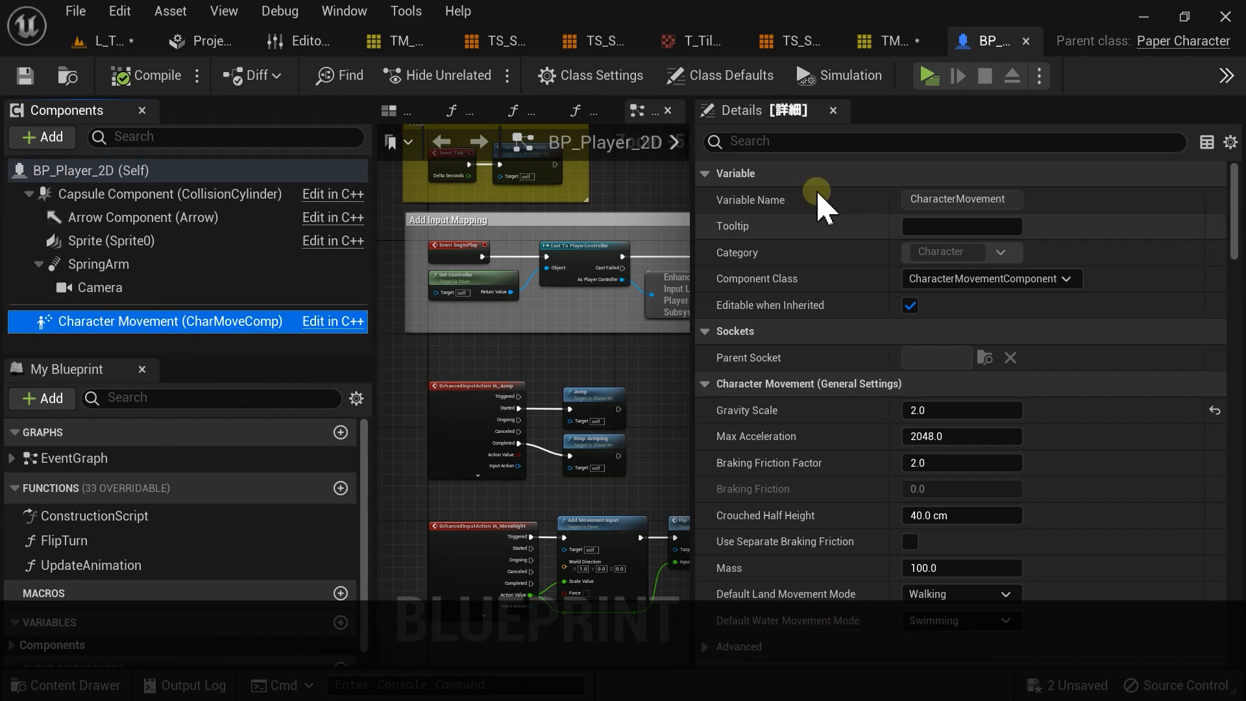
scroll(834, 323, "down", 10)
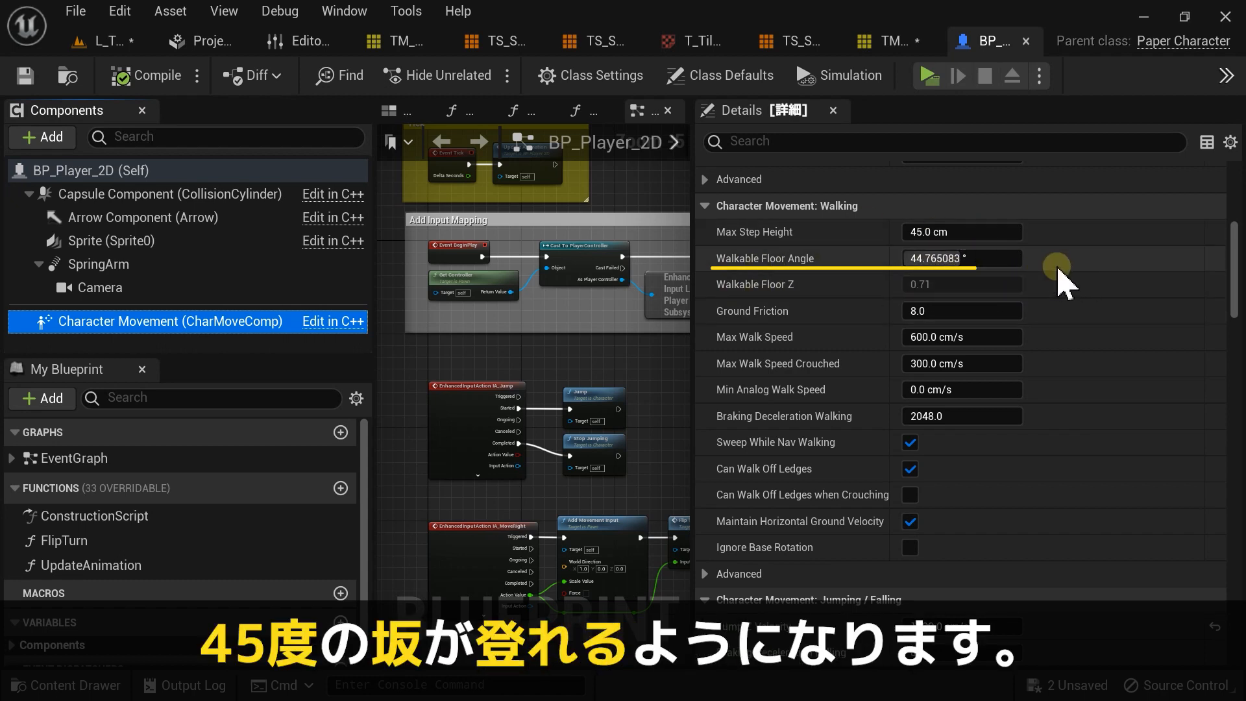
left_click(946, 258)
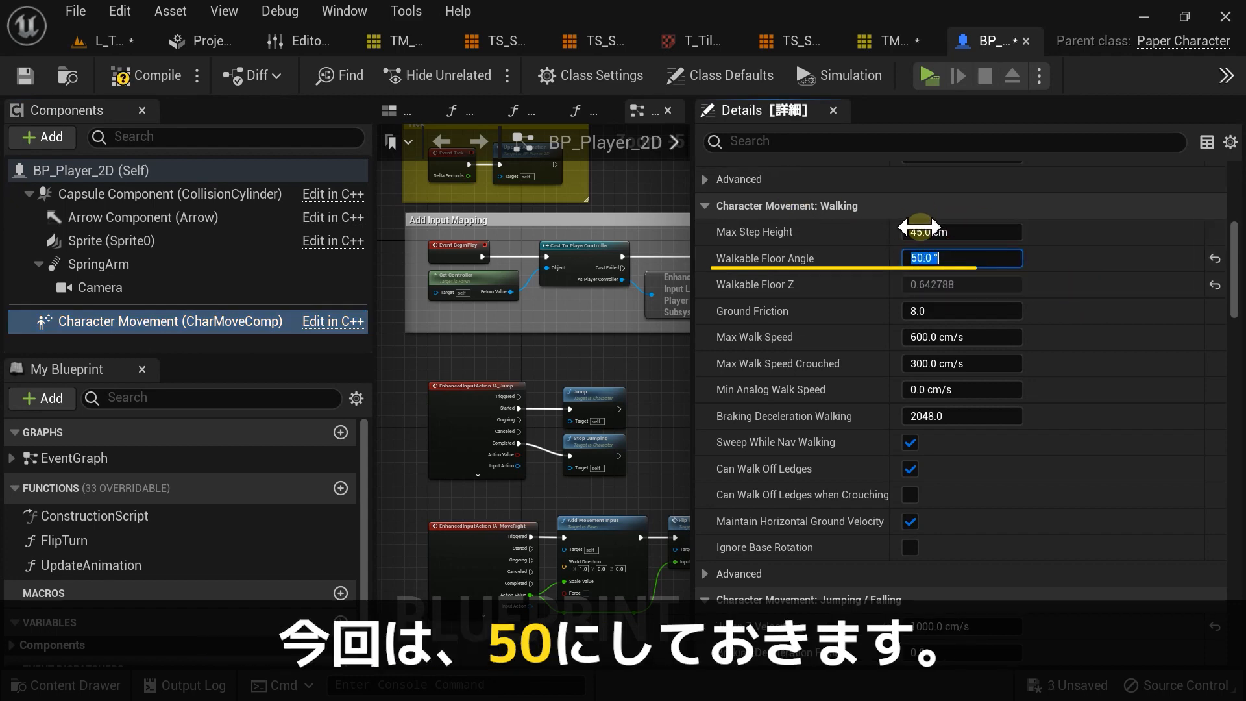
left_click(1089, 259)
left_click(120, 76)
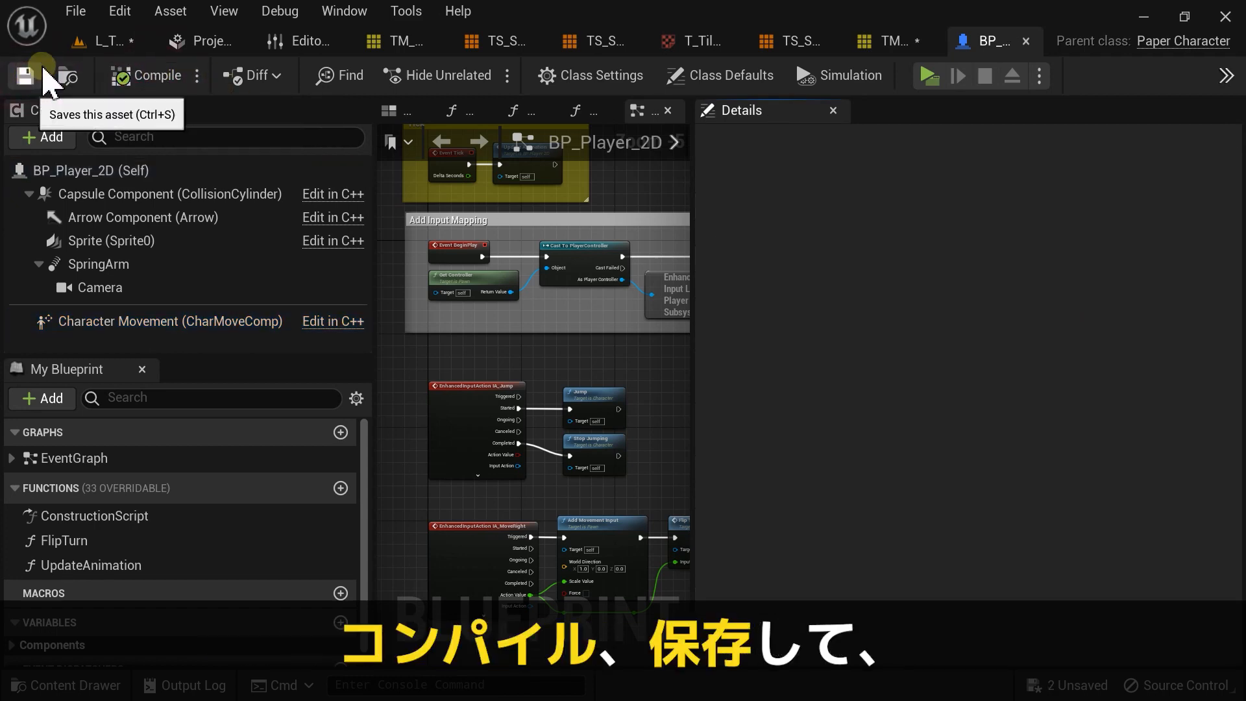
left_click(25, 75)
Step: Play-test the level and walk the character up and down the hill's 45-degree left slope
left_click(428, 76)
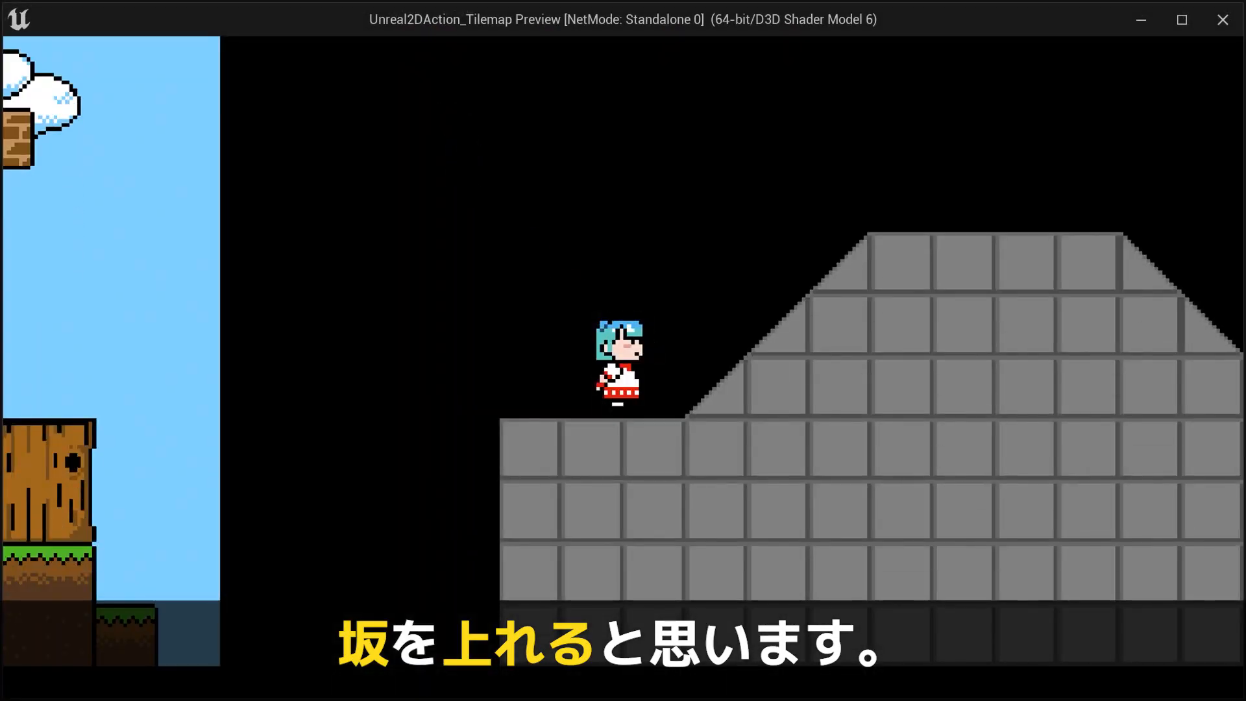
key("d")
key("a")
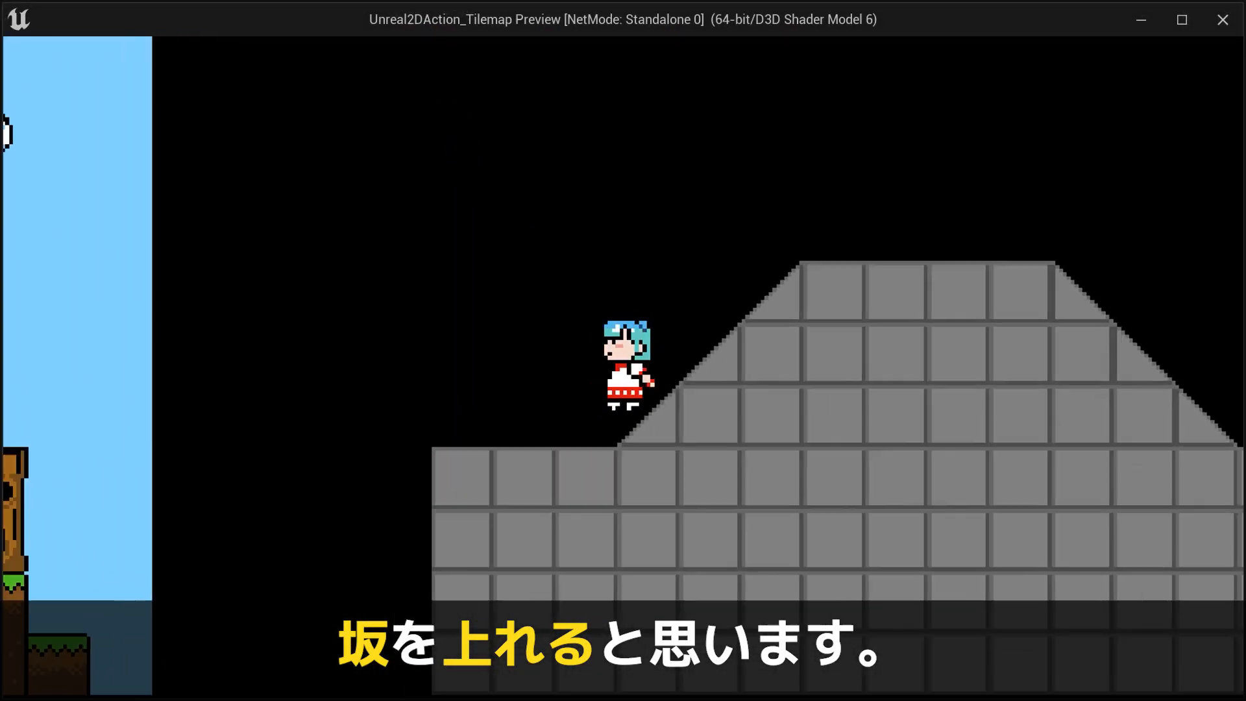
key("d")
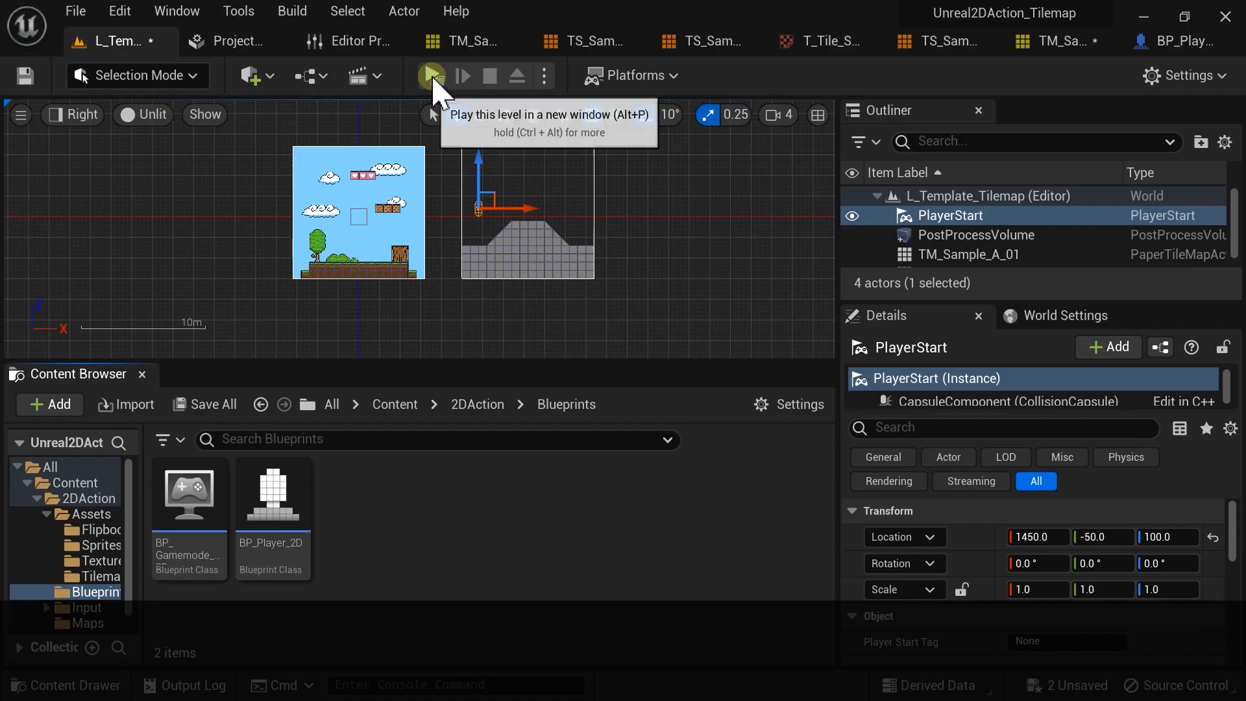
left_click(431, 77)
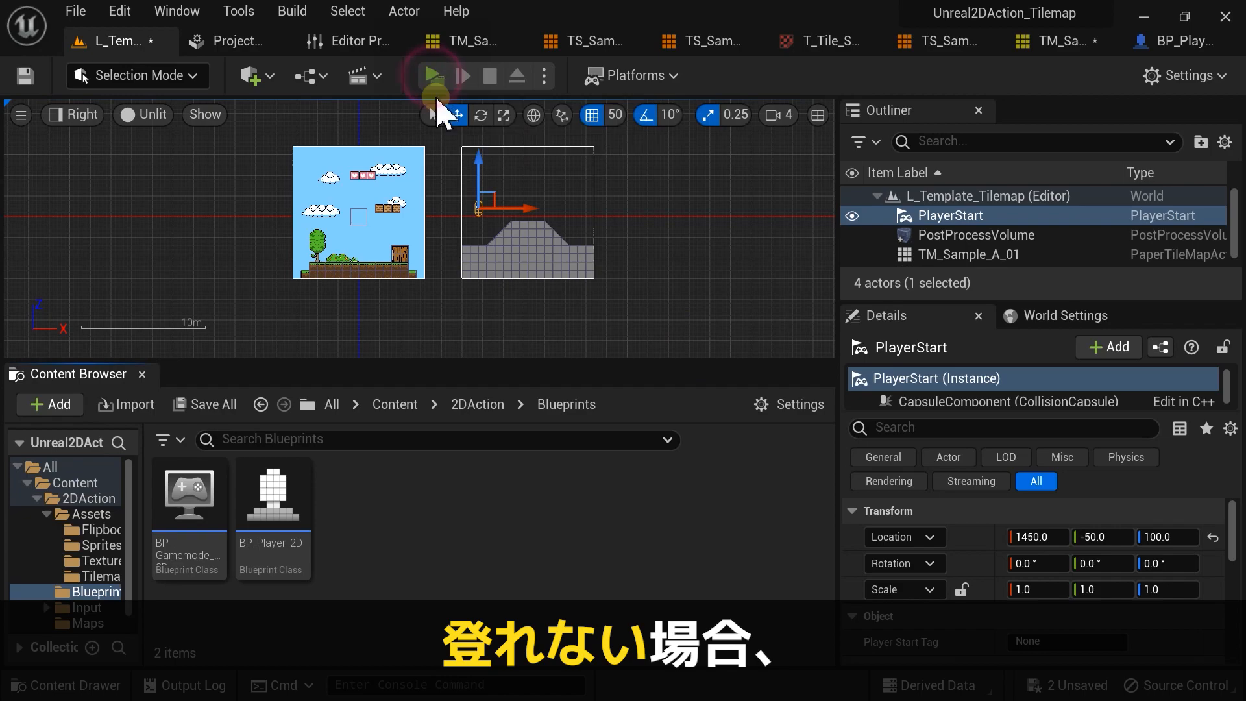
key("d")
Step: Set the PlayerStart's Y location to 0 and play-test the level again
left_click(600, 251)
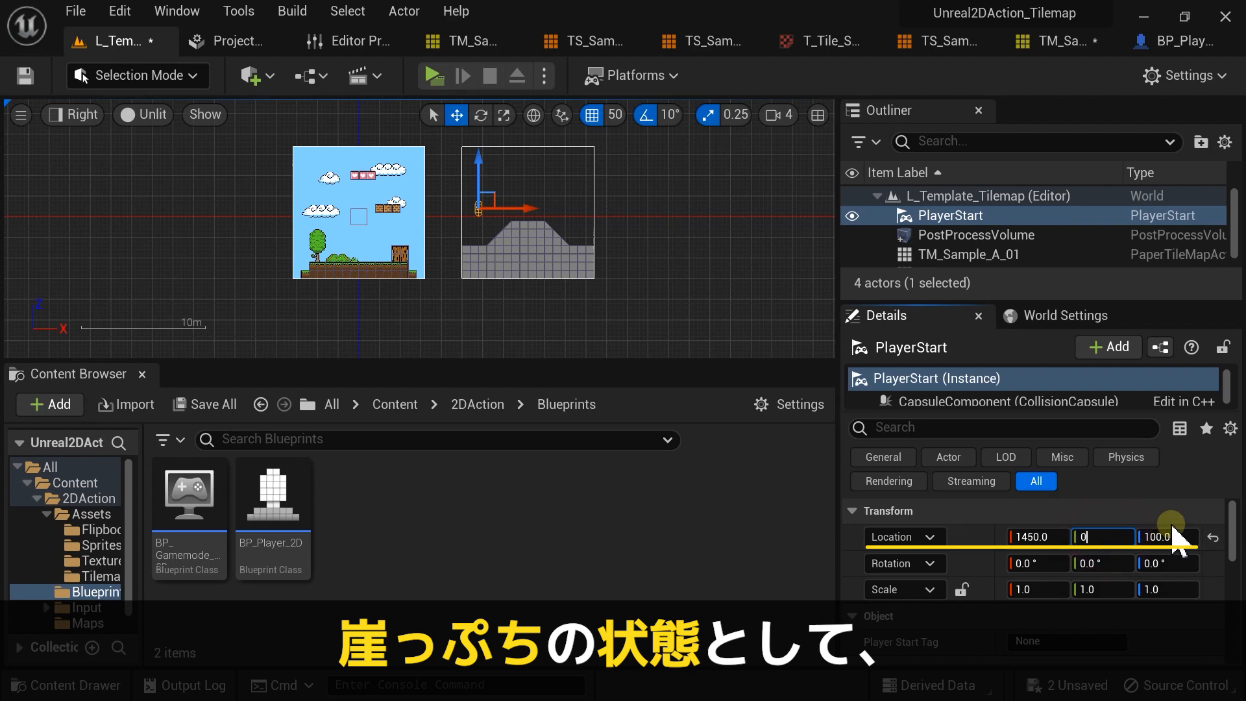
key("Return")
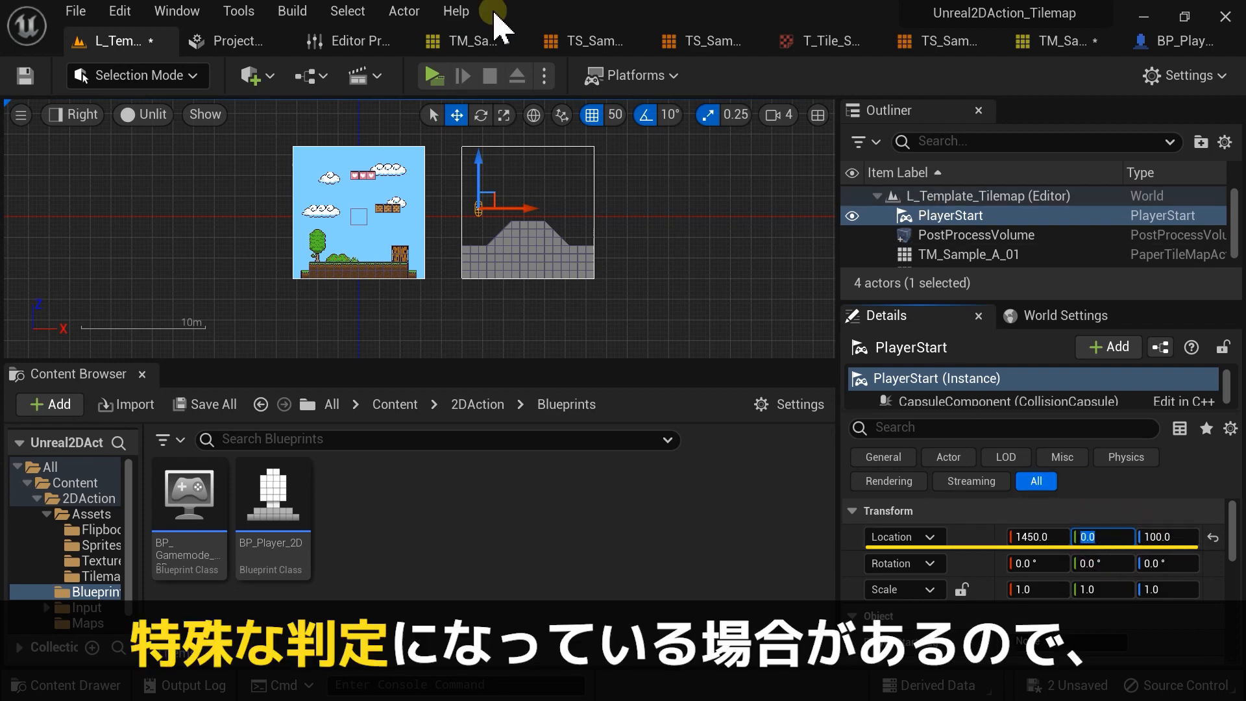
left_click(434, 75)
key("Right")
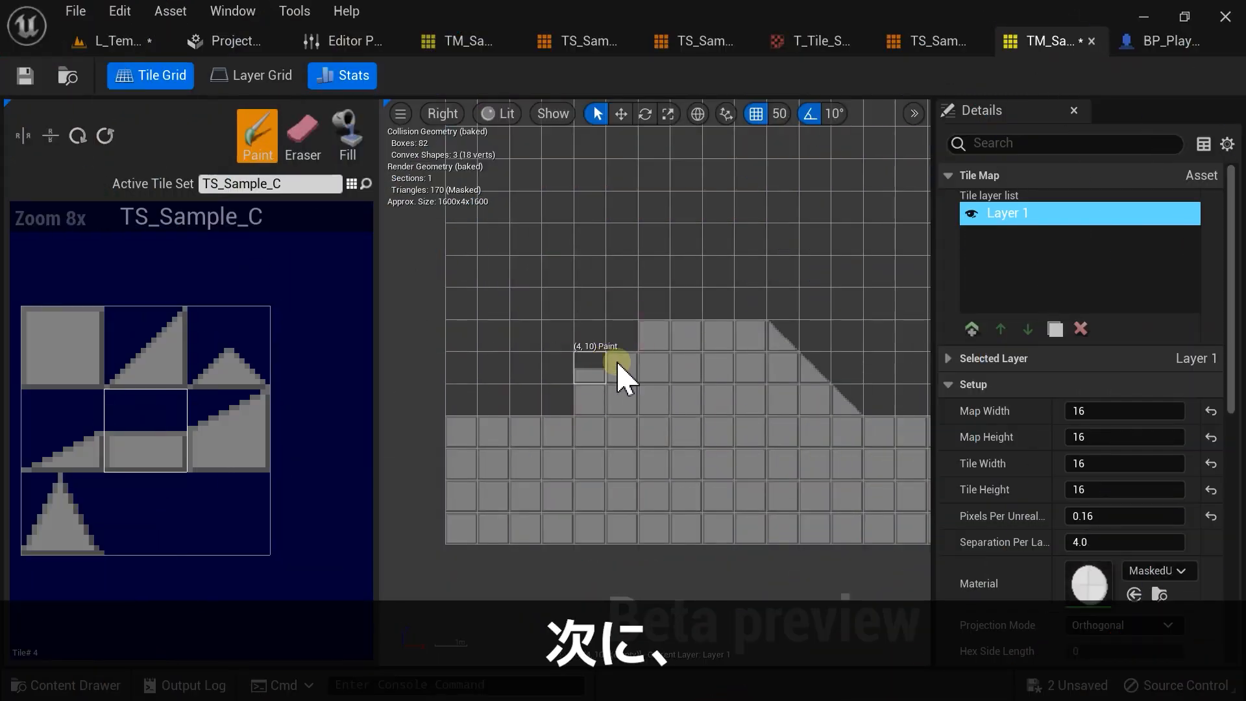
Step: Save the tile map with half-block stairs on the hill's left side and play-test walking and jumping up them
left_click(25, 76)
left_click(109, 40)
left_click(432, 77)
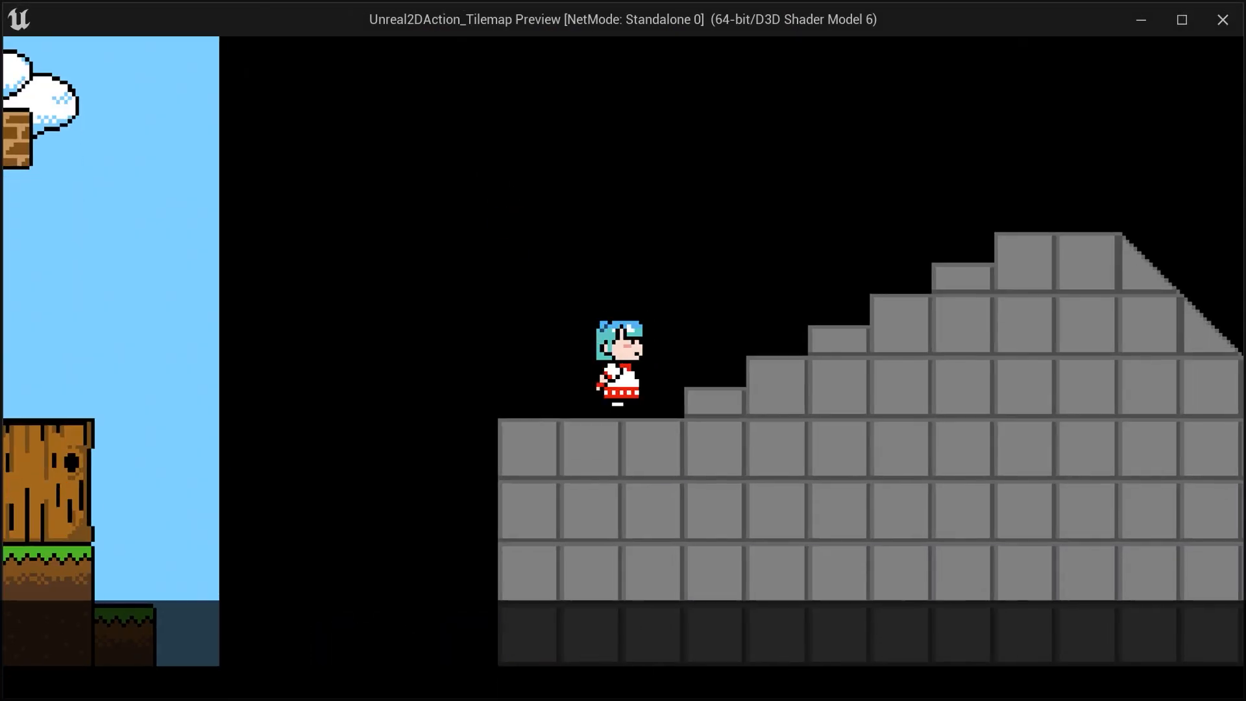
key("Right")
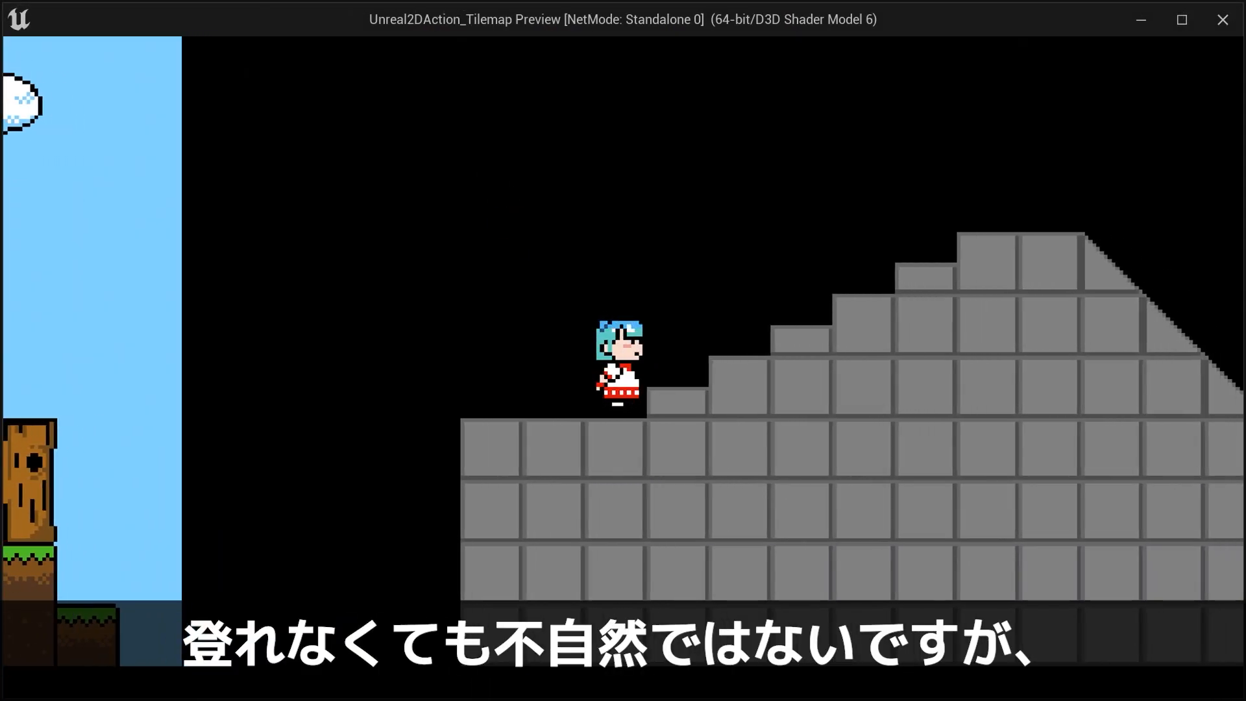
key("space")
key("Left")
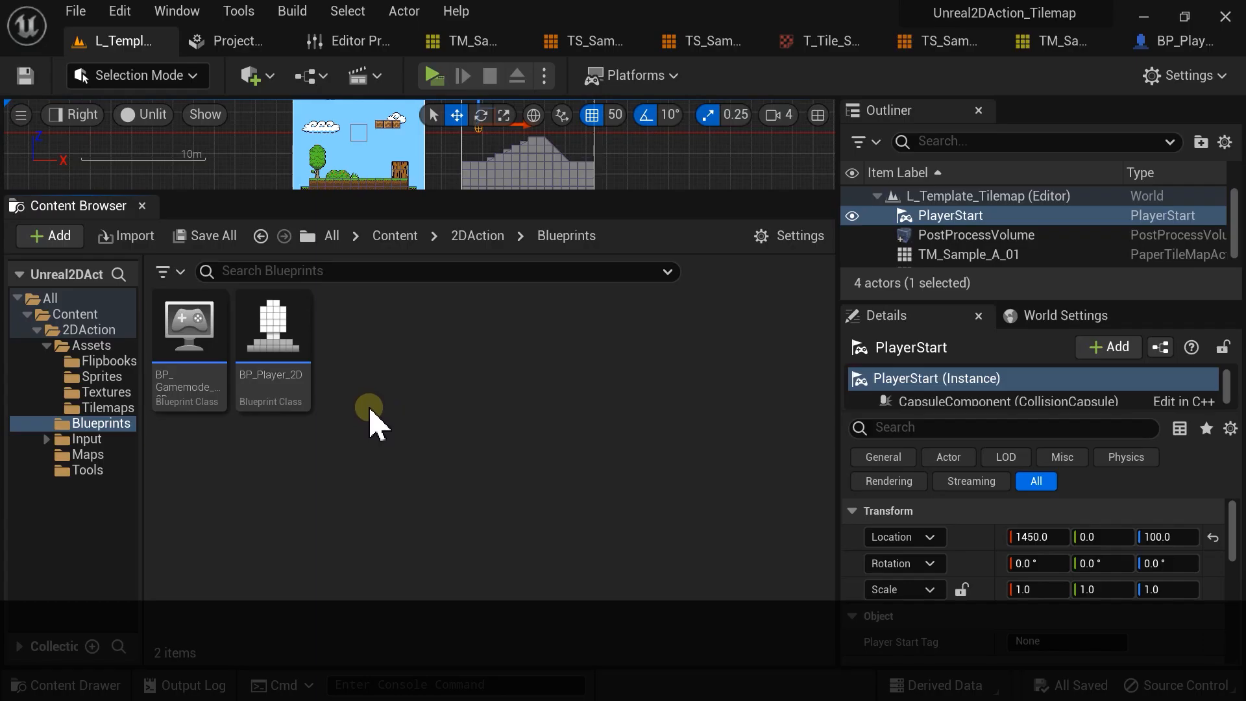
Step: Set the Max Step Height of BP_Player_2D's Character Movement component to 55 cm, and compile and save the blueprint
double_click(270, 315)
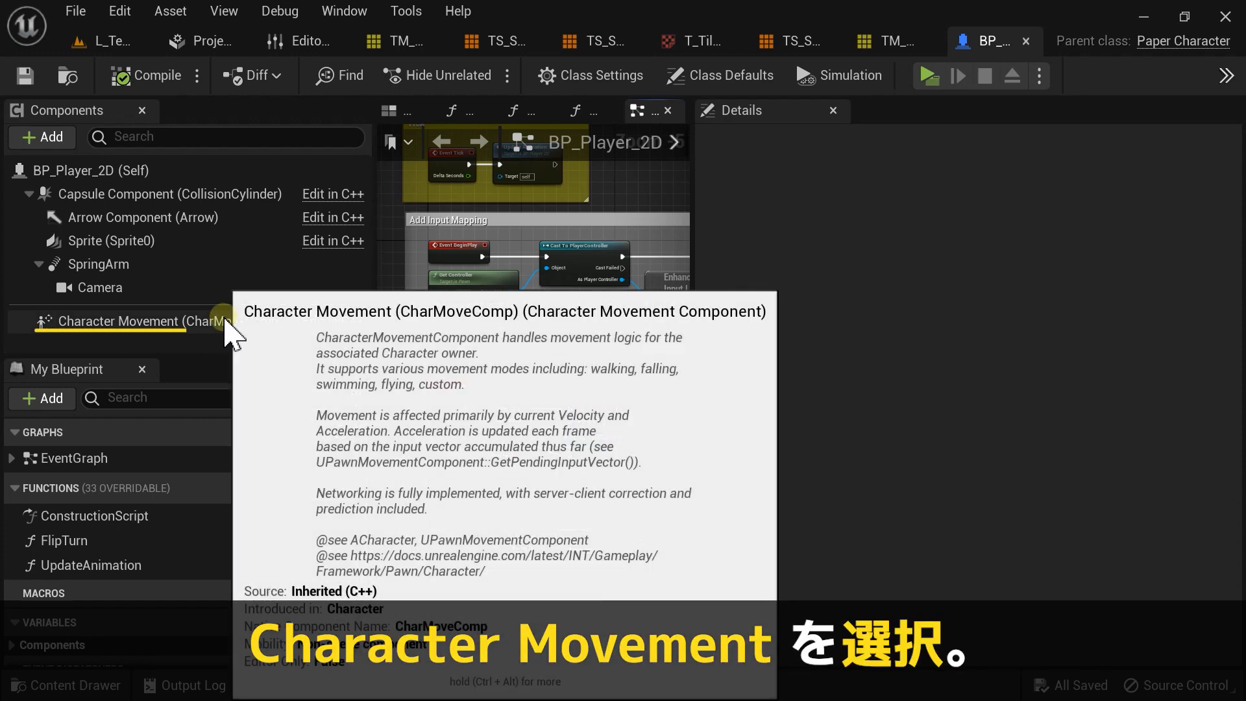
left_click(225, 319)
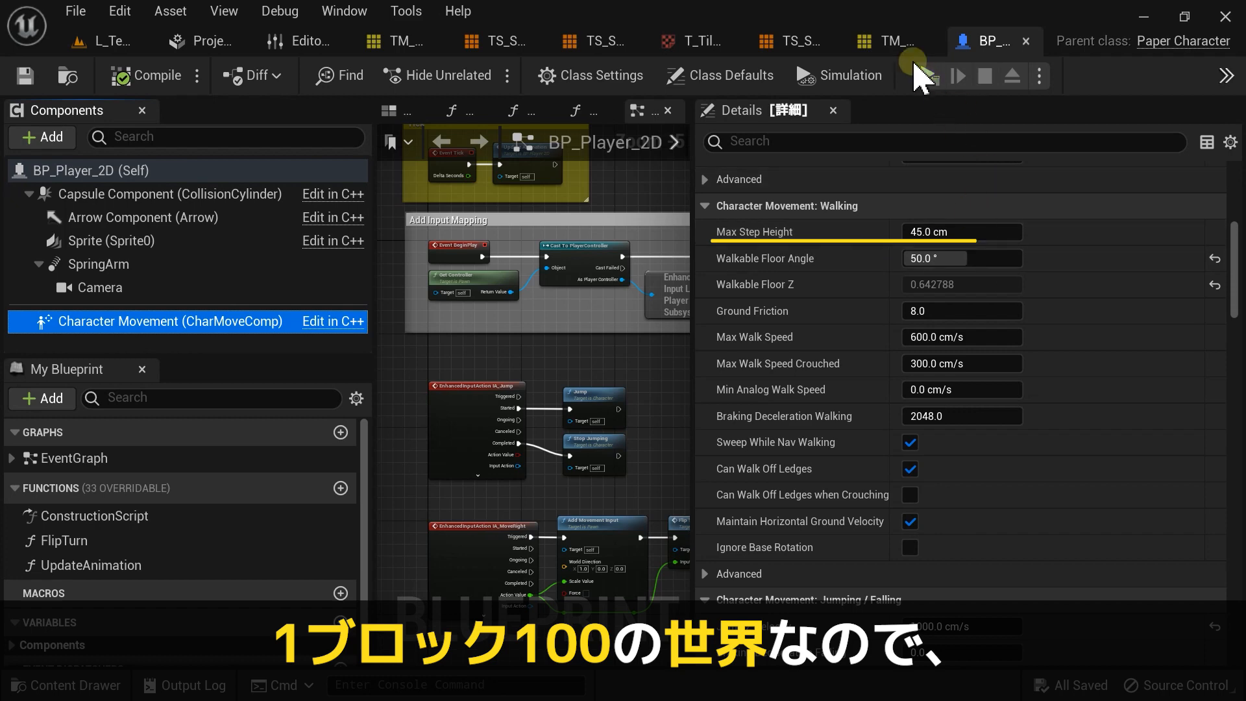
left_click(891, 41)
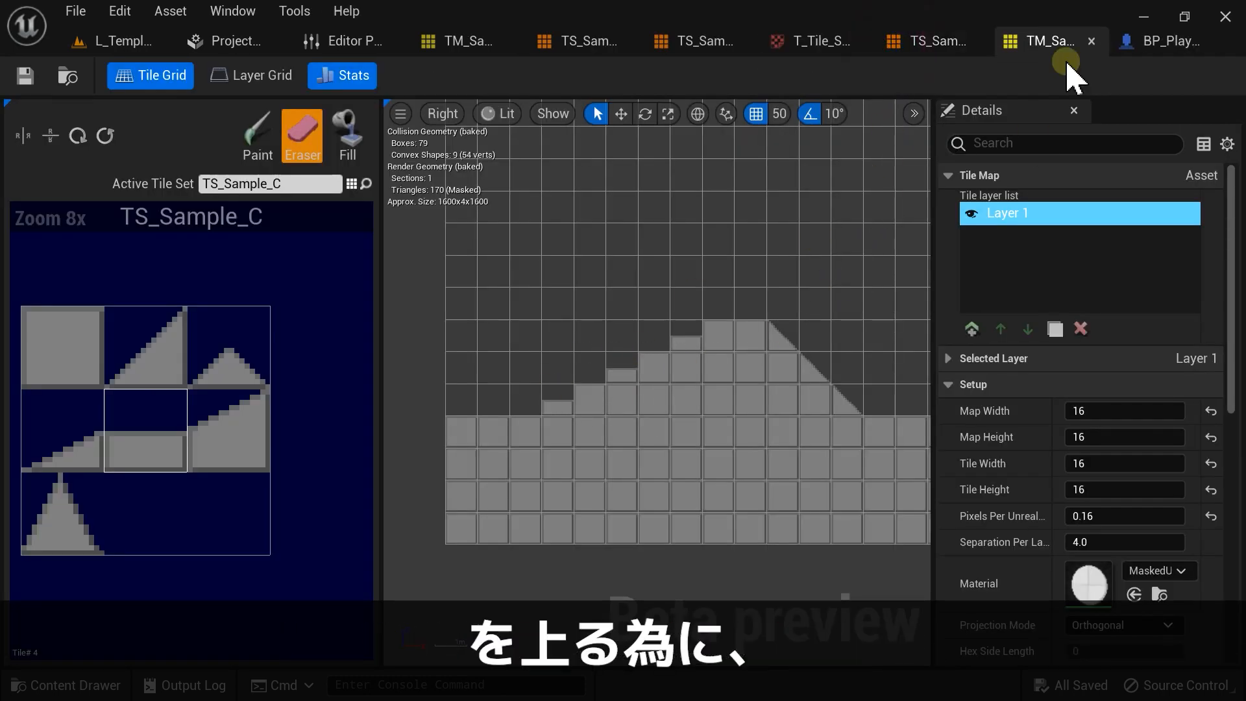
left_click(1128, 43)
left_click(968, 232)
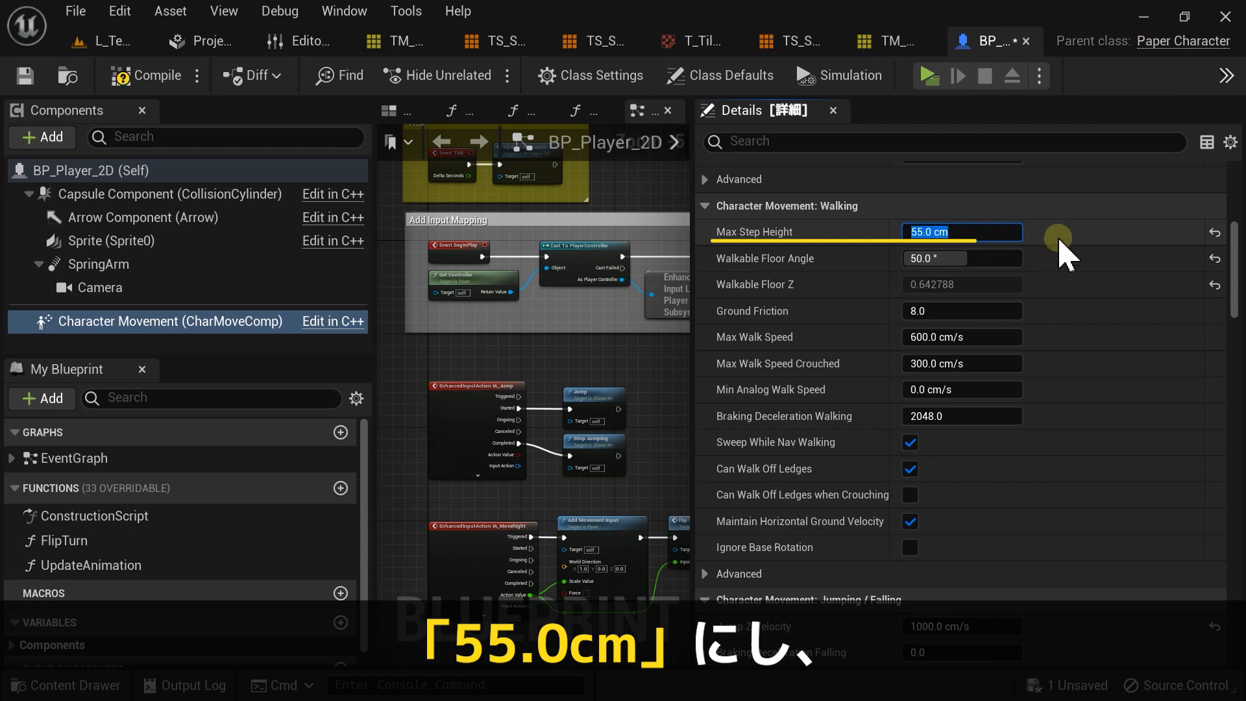
left_click(139, 75)
left_click(25, 75)
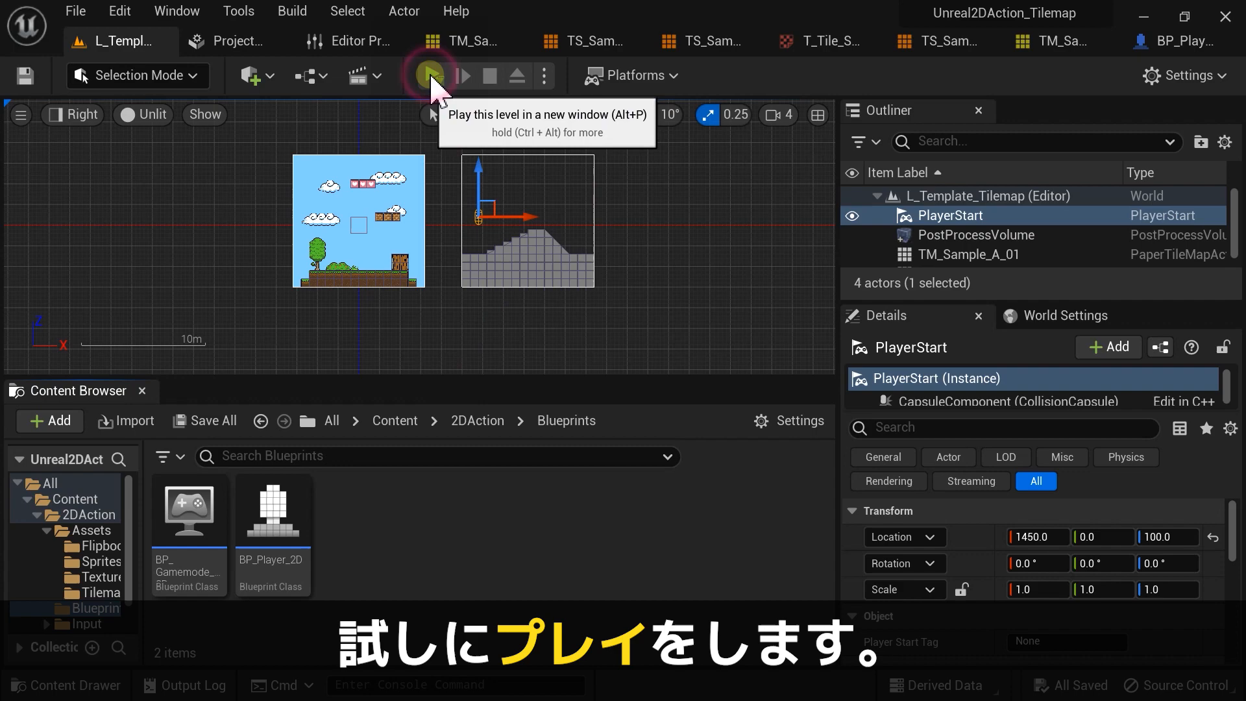
Step: Play-test the level and walk the character up and down the half-block stairs
left_click(429, 76)
key("Right")
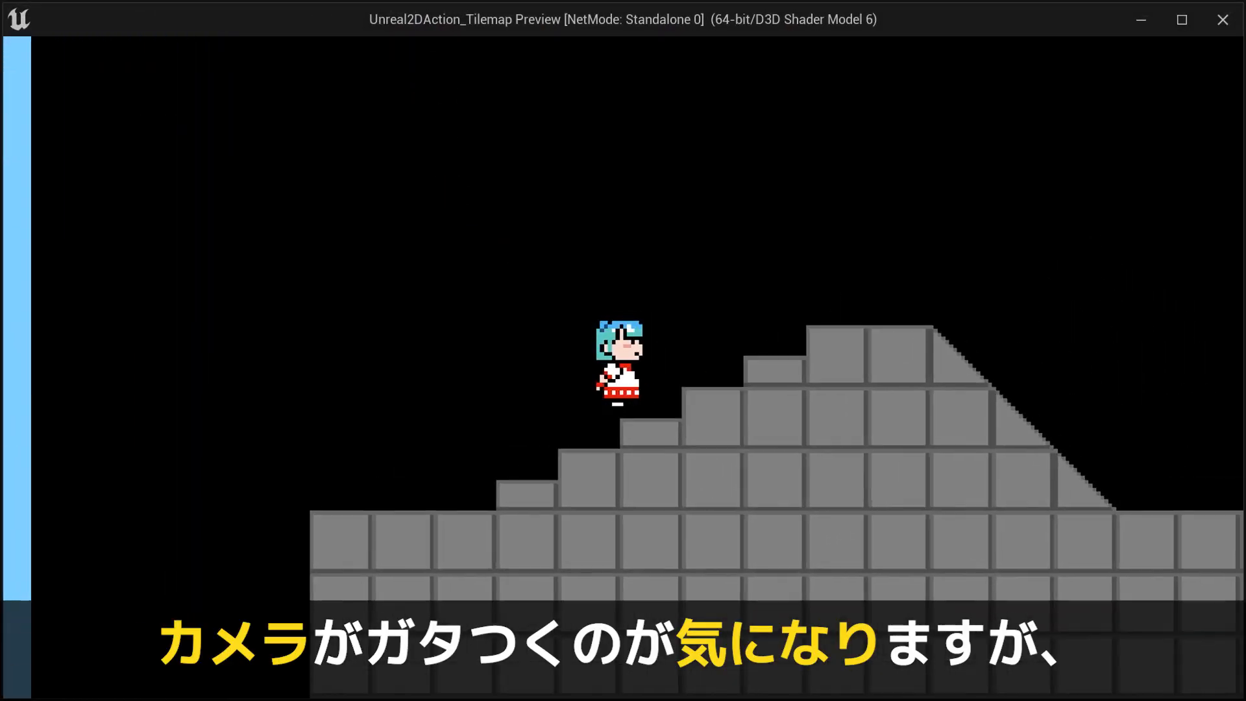
key("Left")
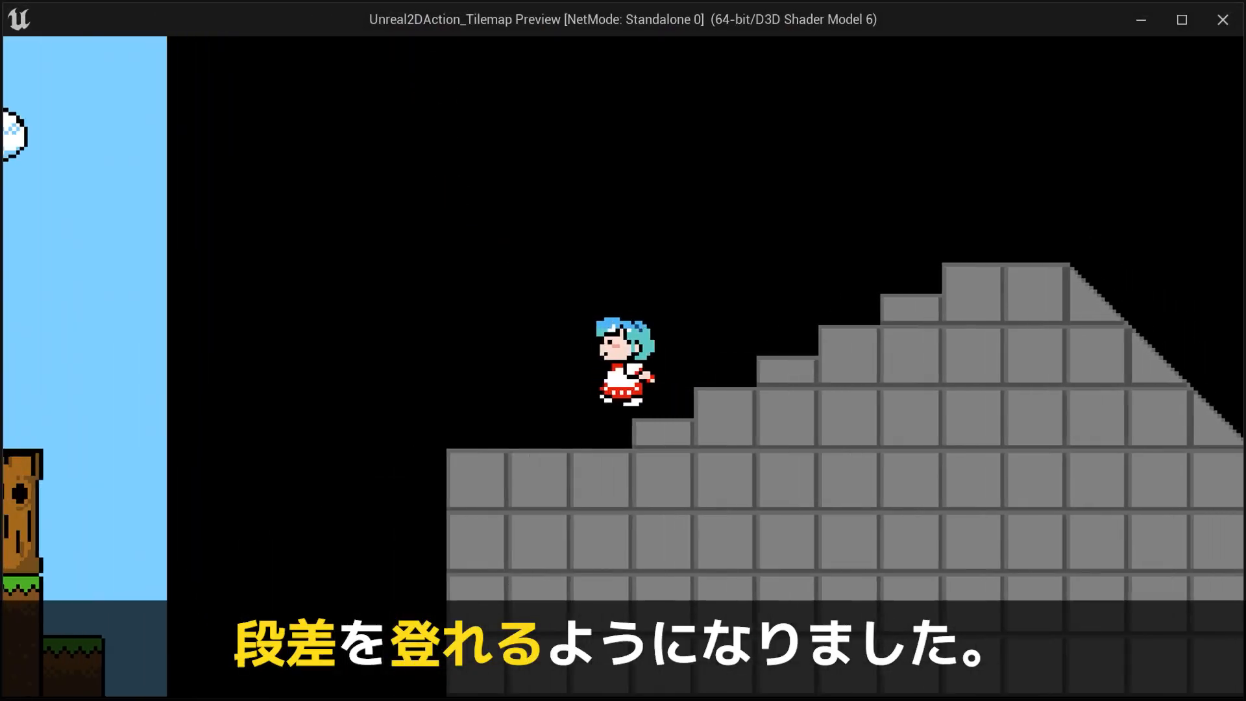
key("Right")
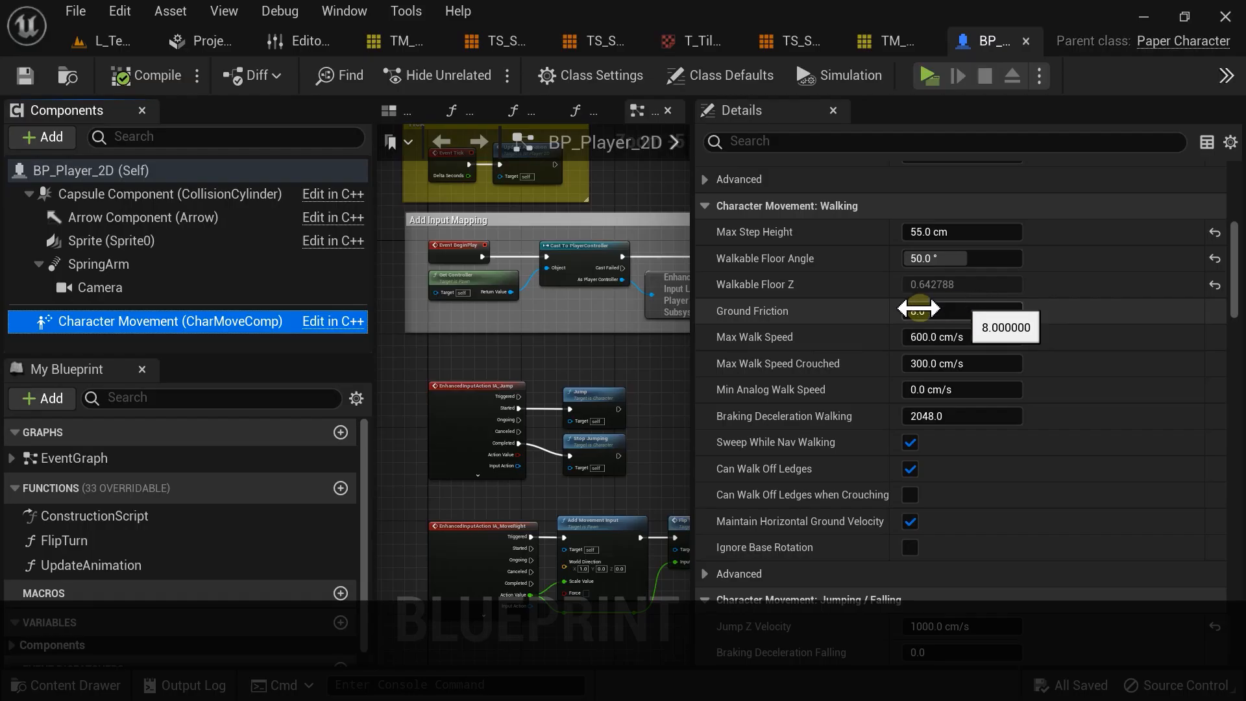
mouse_move(1231, 273)
left_mouse_down()
mouse_move(1233, 406)
mouse_move(1236, 235)
mouse_move(1236, 261)
left_mouse_up()
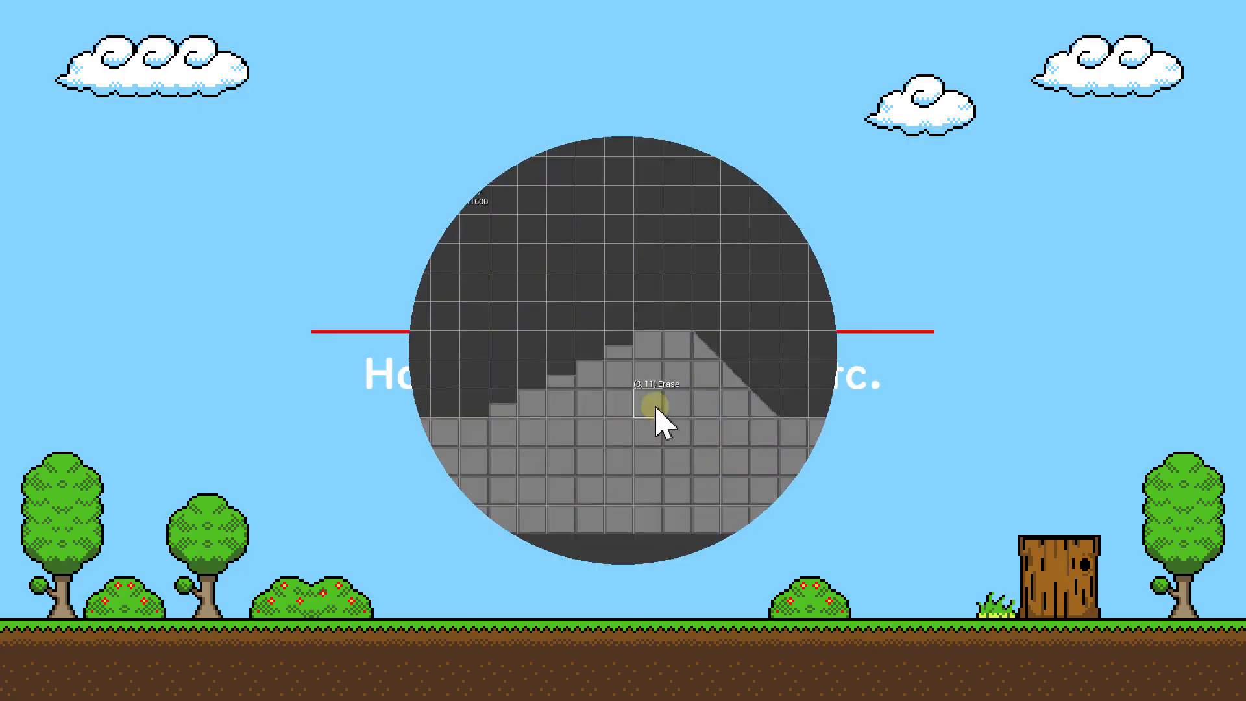
Step: Paint a row of five spike tiles directly to the right of the hilltop's square tiles
left_click(55, 510)
left_click(701, 340)
left_click(822, 344)
left_click(184, 449)
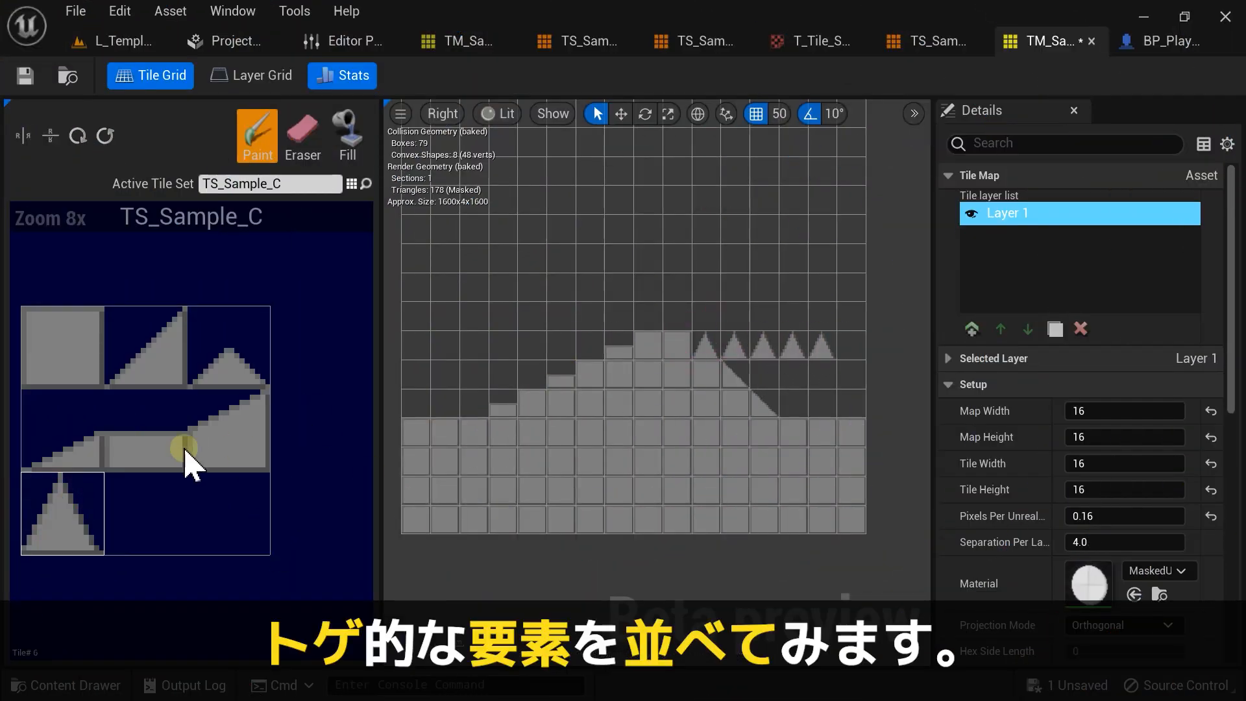
Step: Fill the area below and to the right of the spikes with square tiles, and save the tile map
left_click(96, 344)
mouse_move(854, 351)
left_mouse_down()
mouse_move(714, 391)
mouse_move(824, 374)
left_mouse_up()
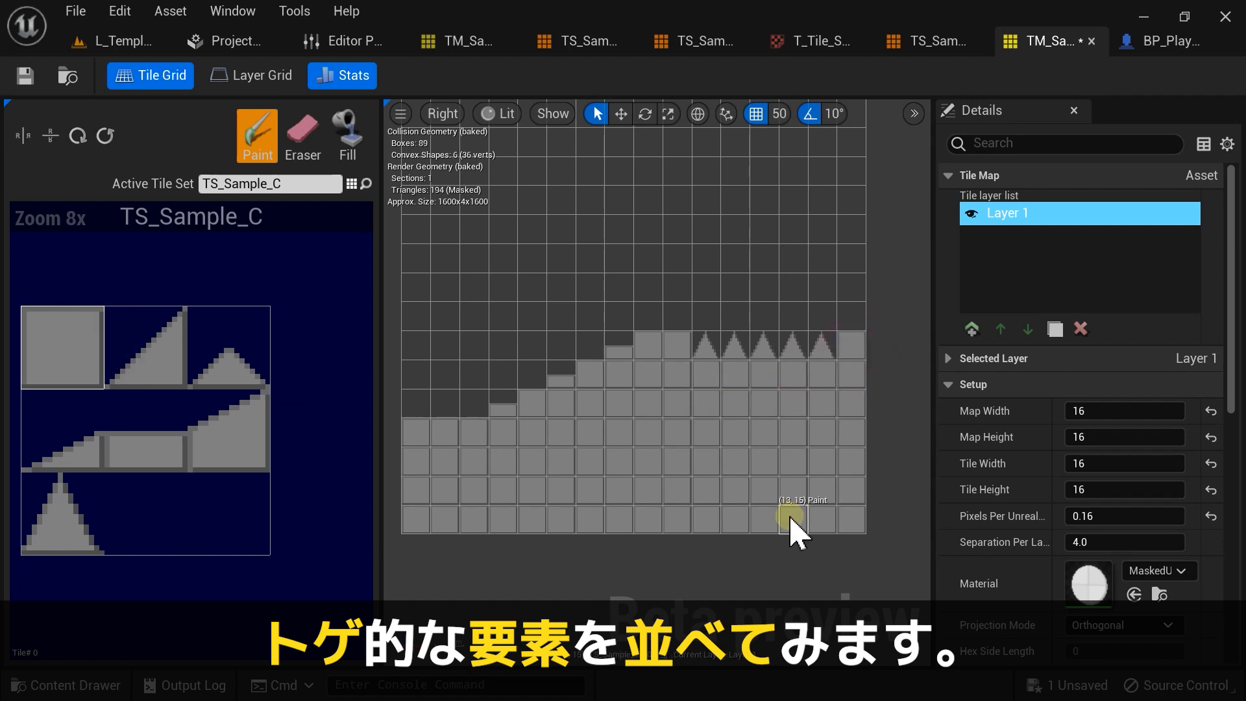
key("ctrl+s")
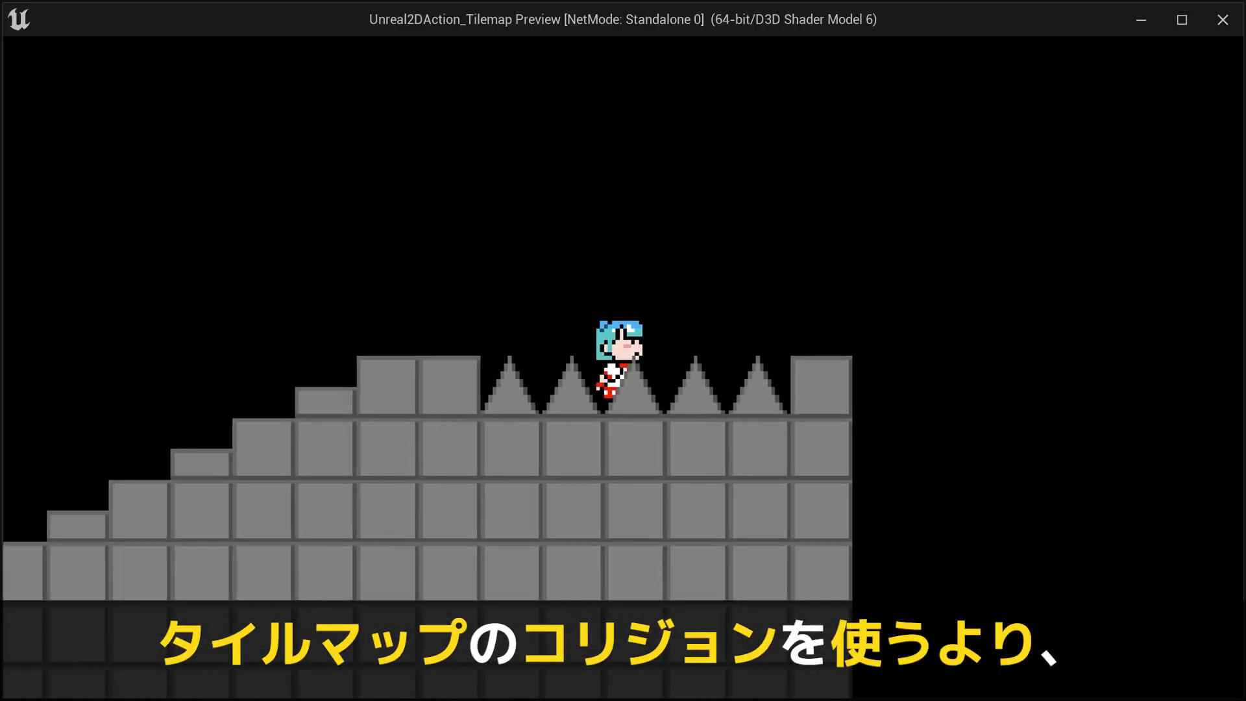
Step: Play-test the level by walking and jumping the character across the row of spikes
key("a")
key("space")
key("d")
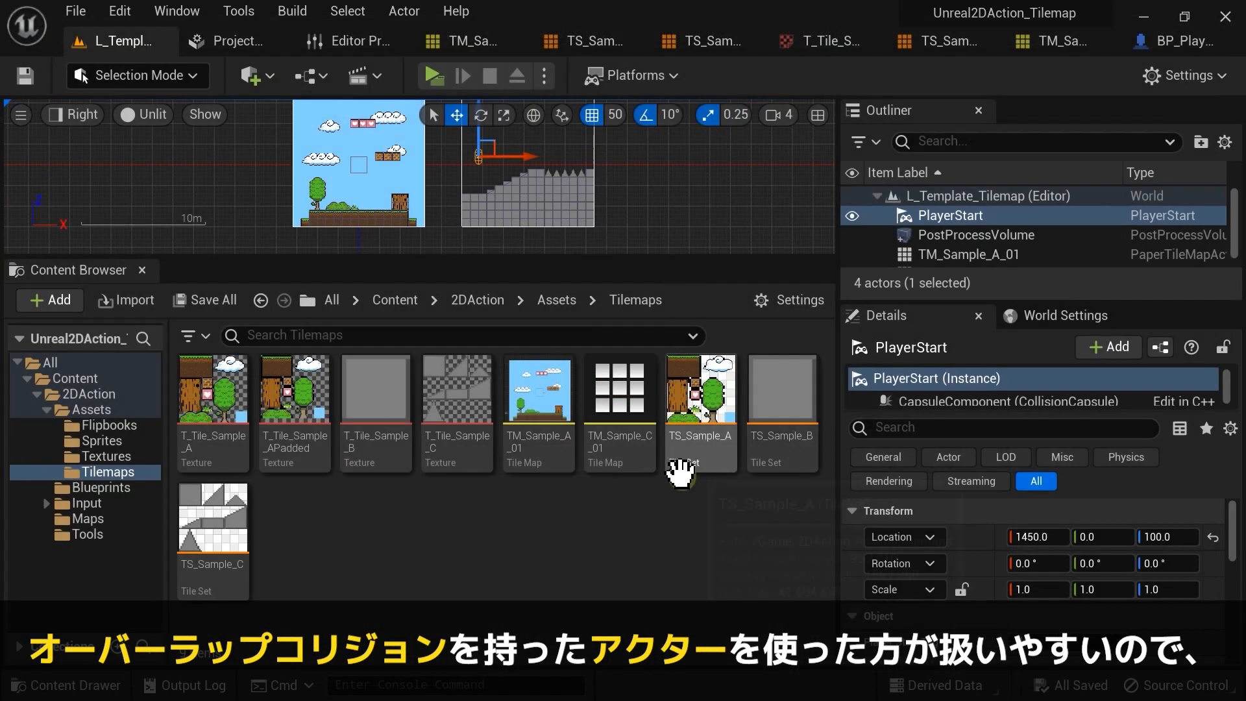
left_click(676, 536)
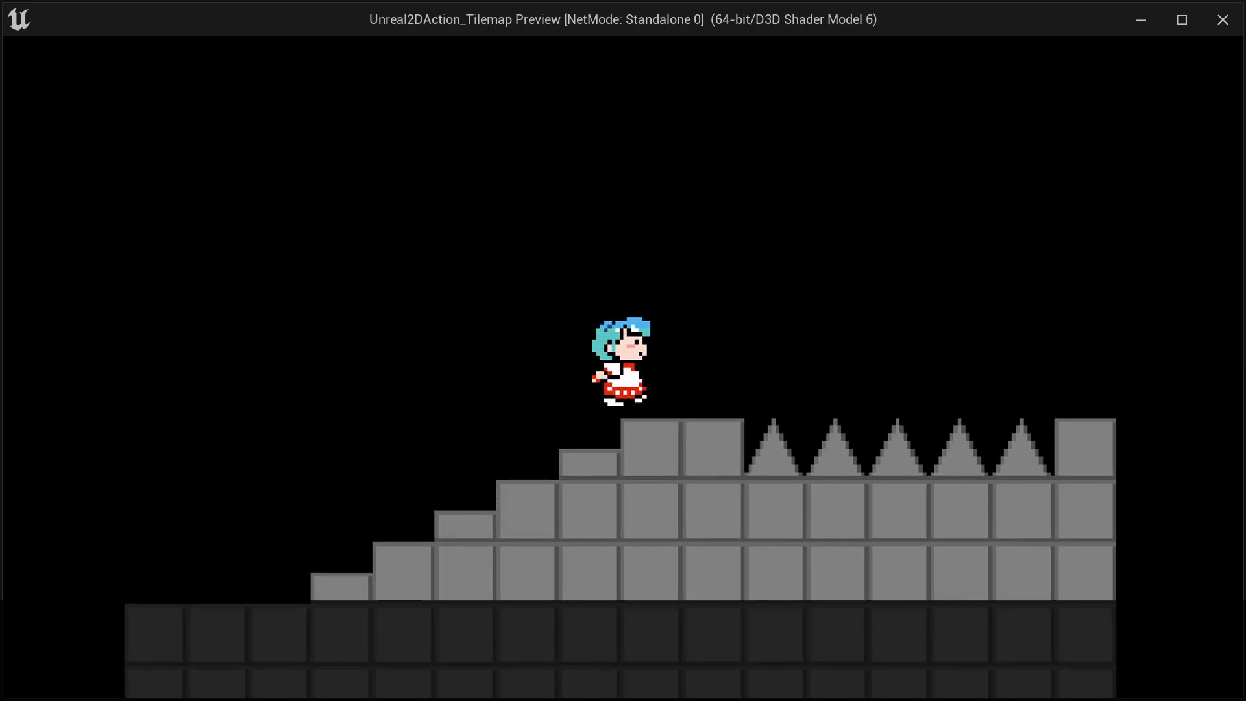
key("d")
key("space")
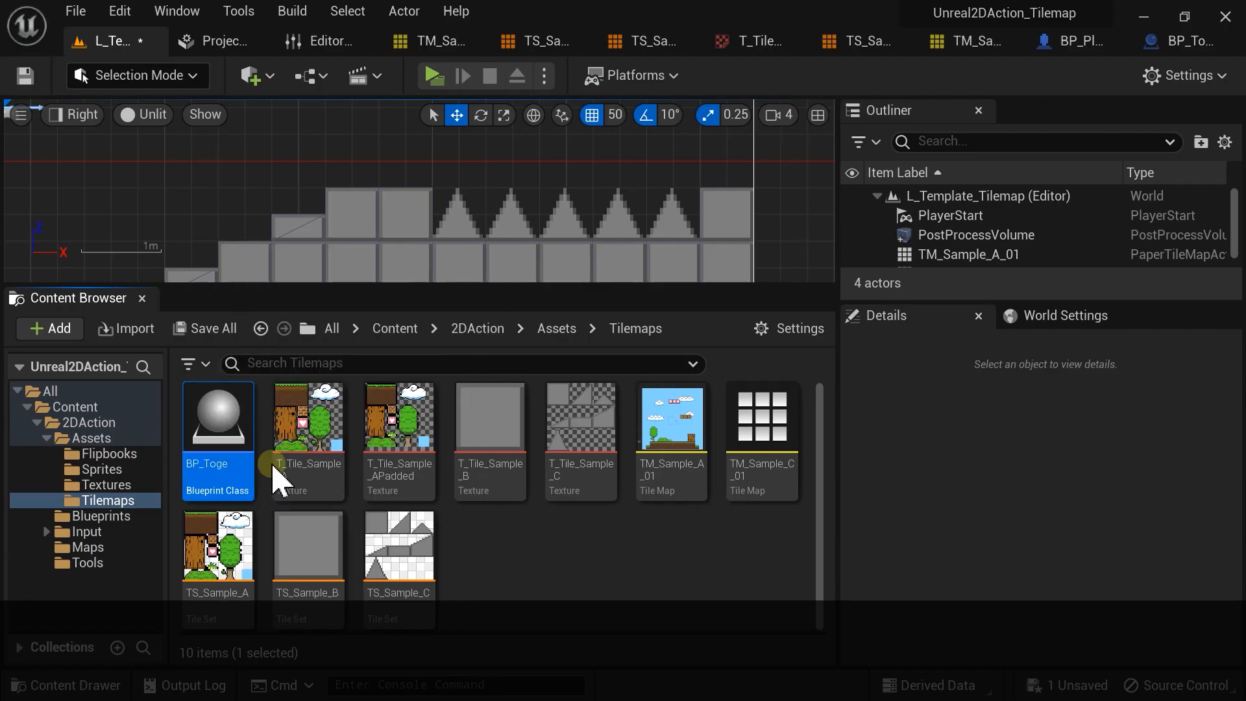
Step: Place a BP_Toge actor over the middle spike at location 2500, 0, -100
left_click_drag(208, 447, 592, 217)
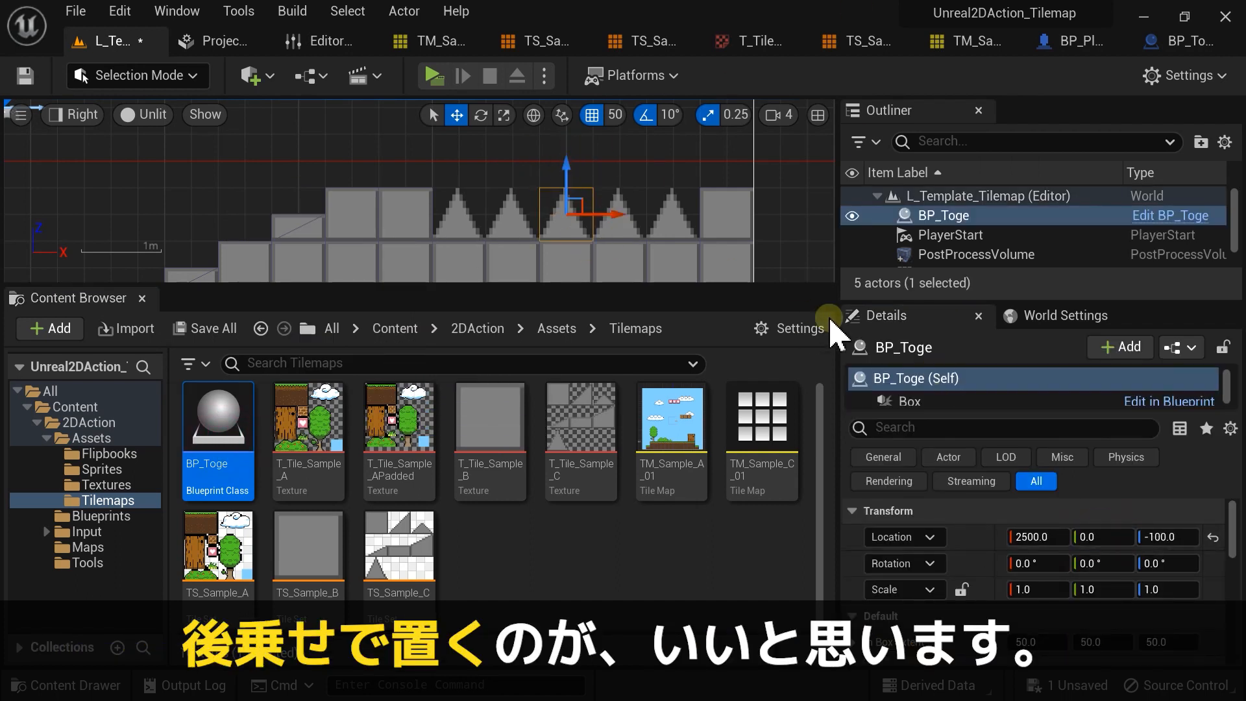
left_click(1038, 642)
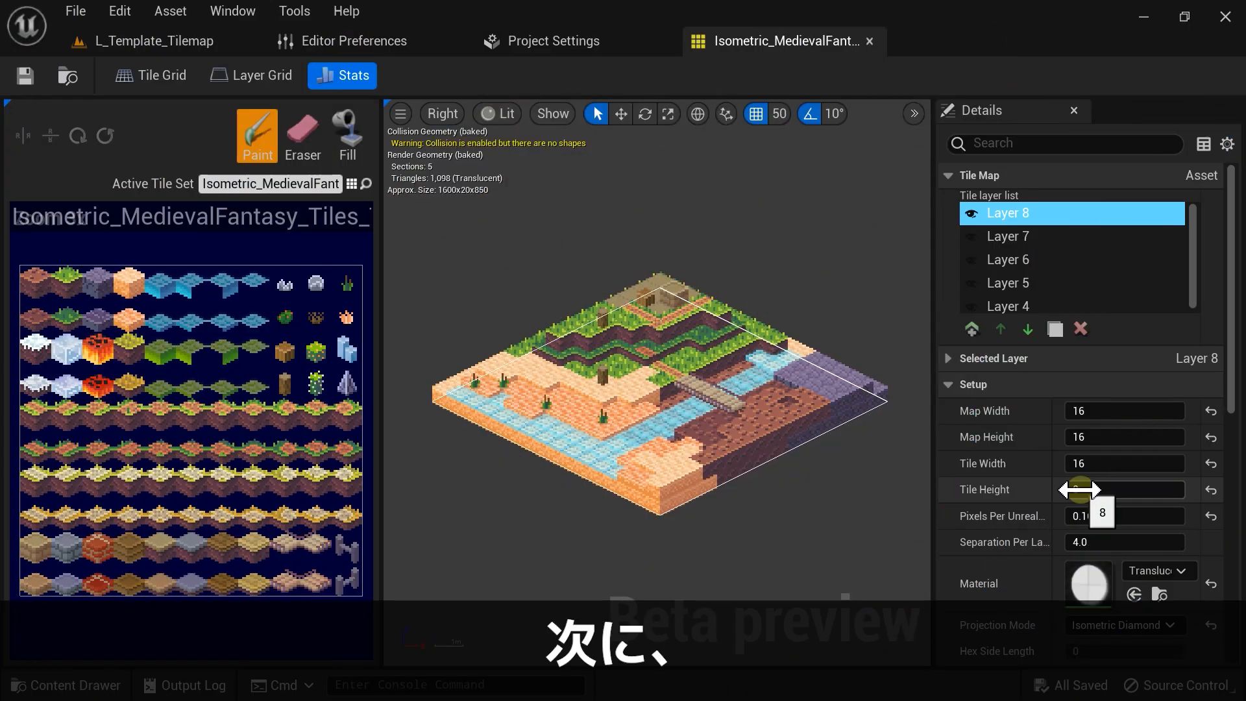
Step: Set the Tile Height of the isometric medieval fantasy tile map to 8
mouse_move(1071, 489)
left_mouse_down()
mouse_move(1116, 490)
mouse_move(1080, 489)
left_mouse_up()
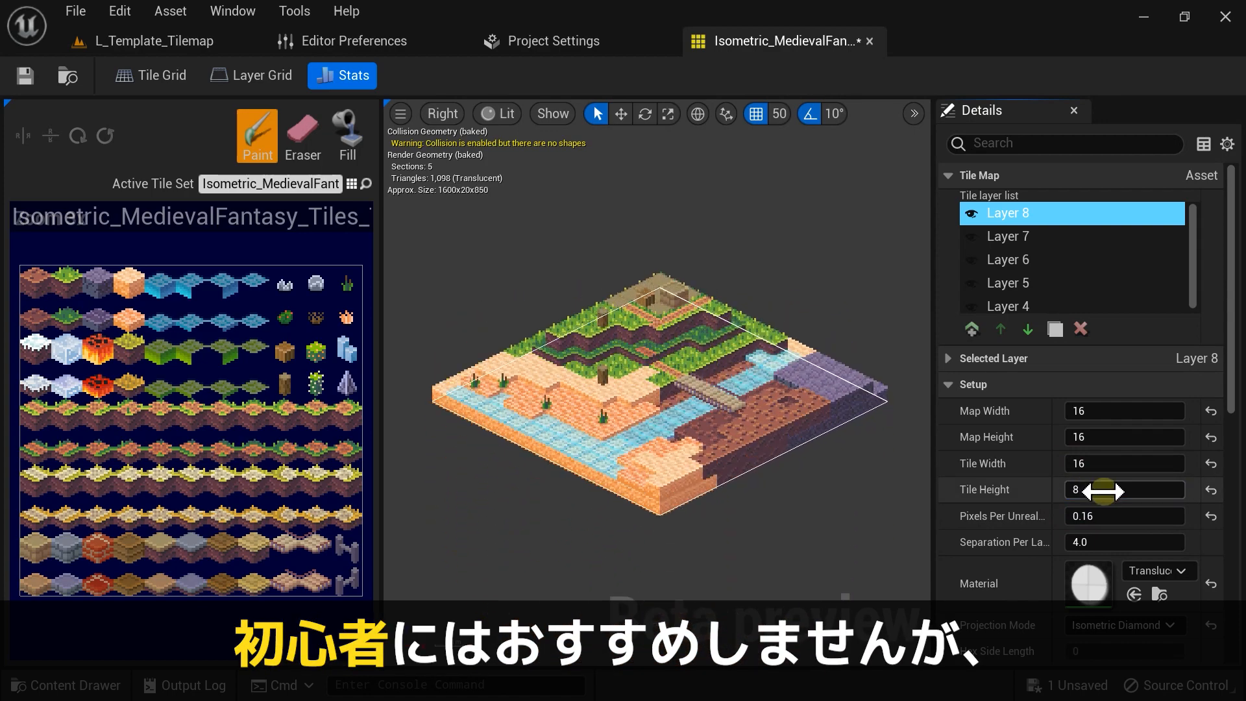
key("ctrl+s")
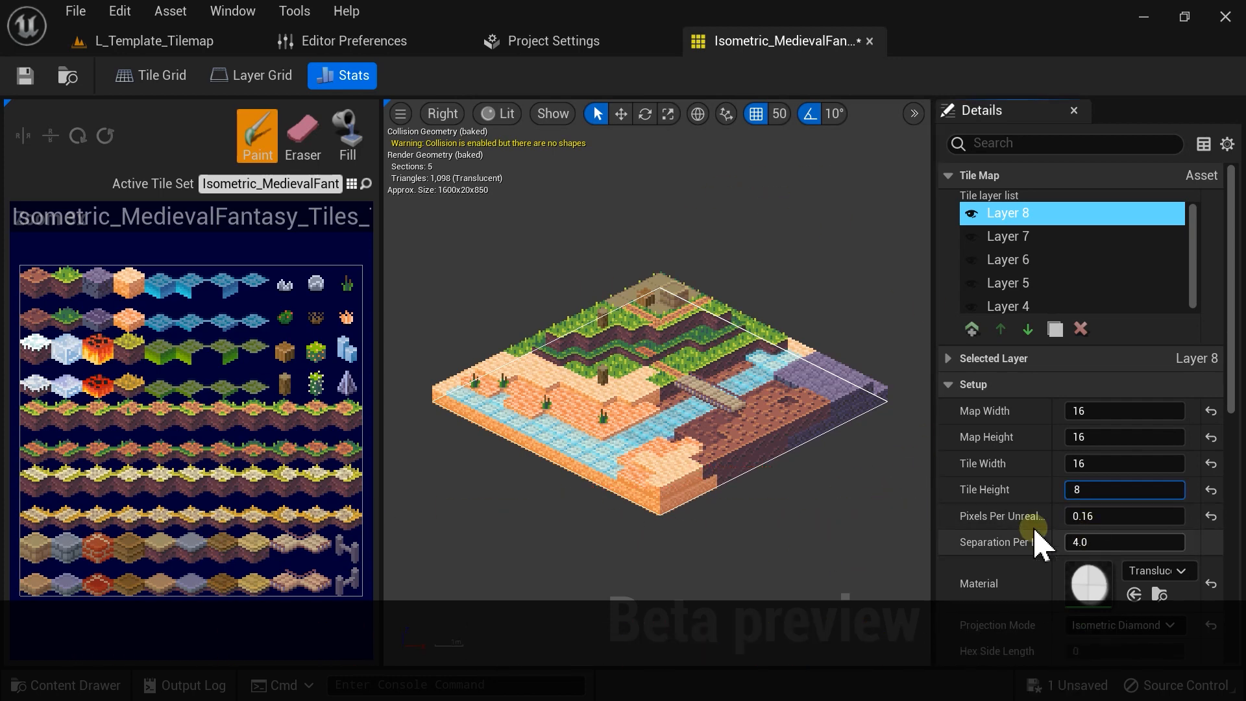
Step: Try the Isometric Staggered and Hexagonal Staggered projection modes on the medieval fantasy tile map, and return it to Isometric Diamond
left_click(1103, 489)
scroll(1031, 545, "down", 5)
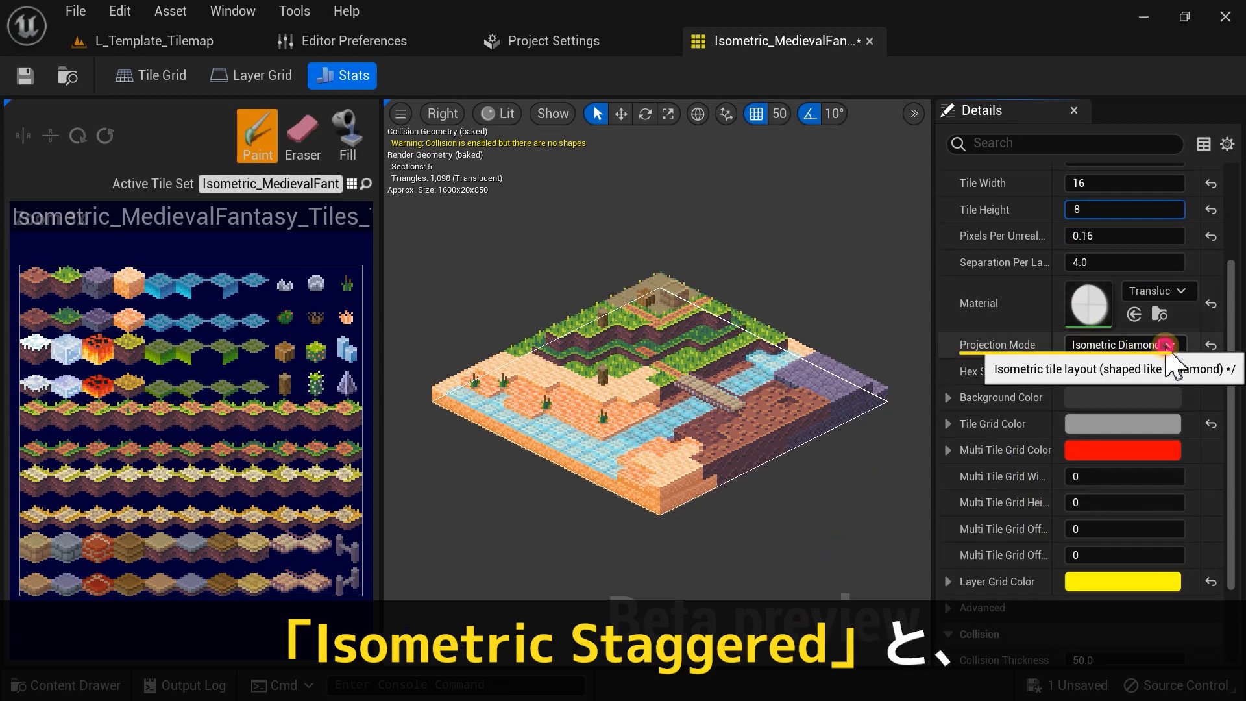
left_click(1120, 344)
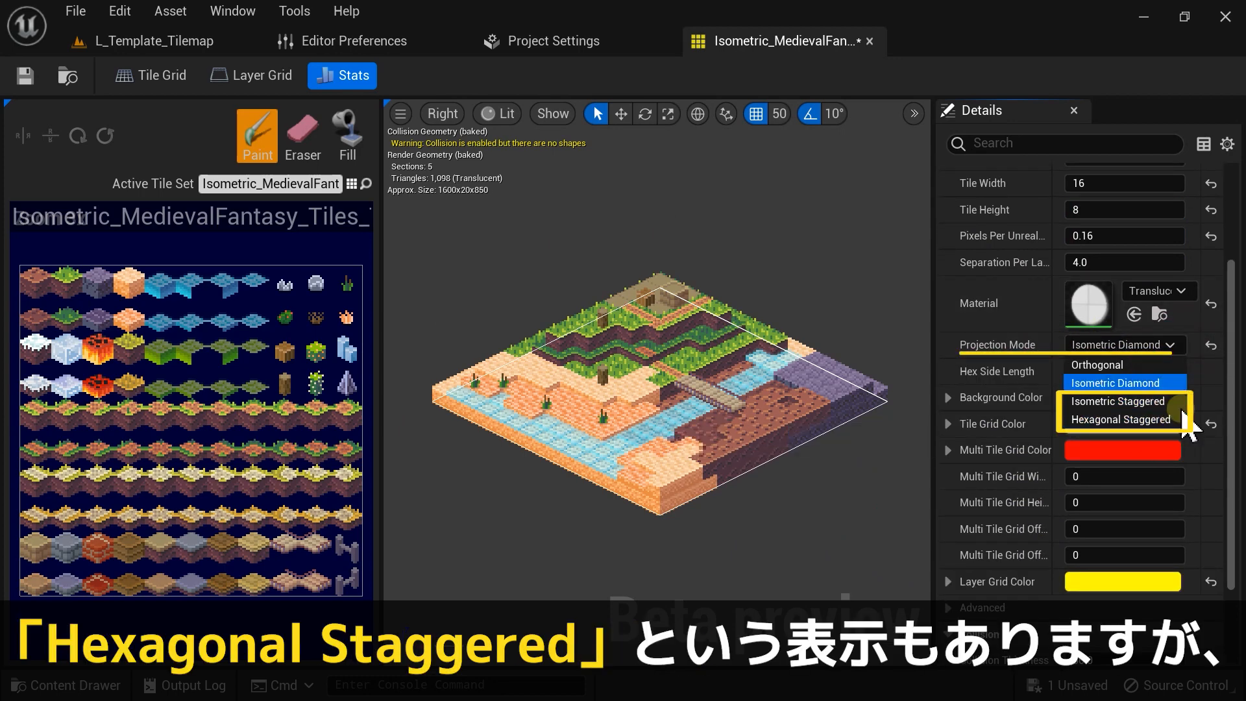
left_click(1129, 401)
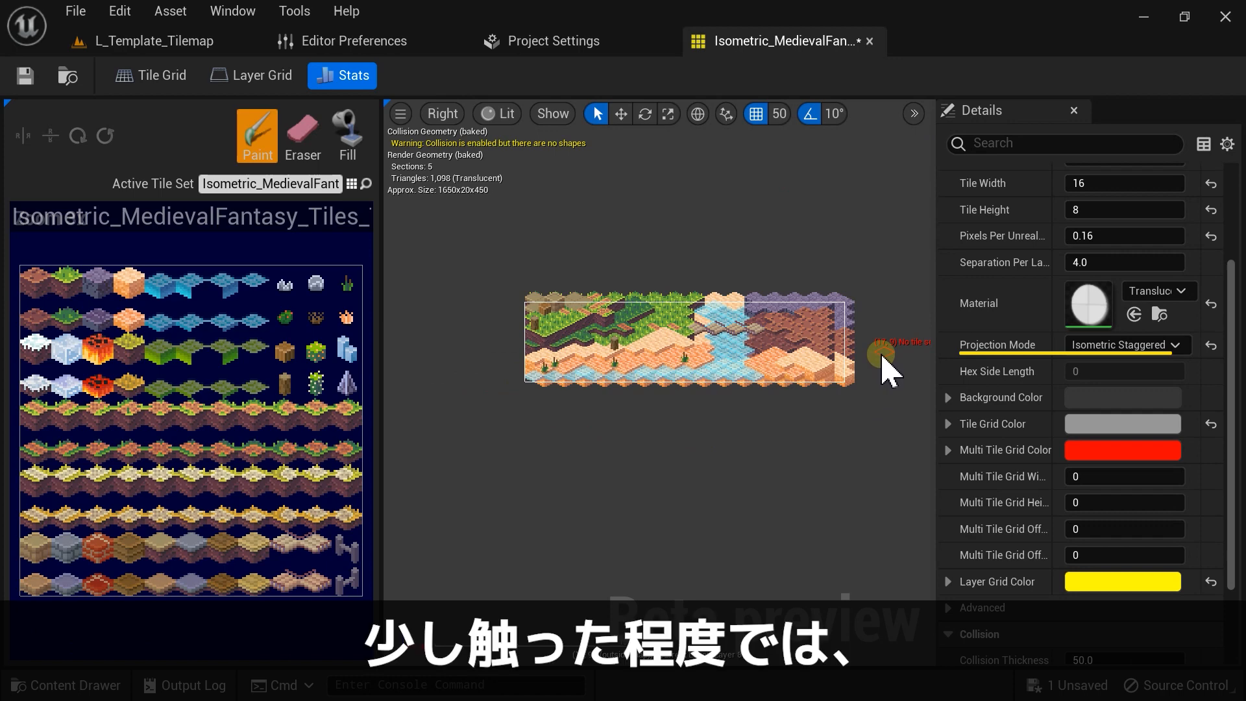
left_click(1120, 344)
left_click(1146, 421)
left_click(1129, 345)
left_click(1135, 403)
left_click(1125, 344)
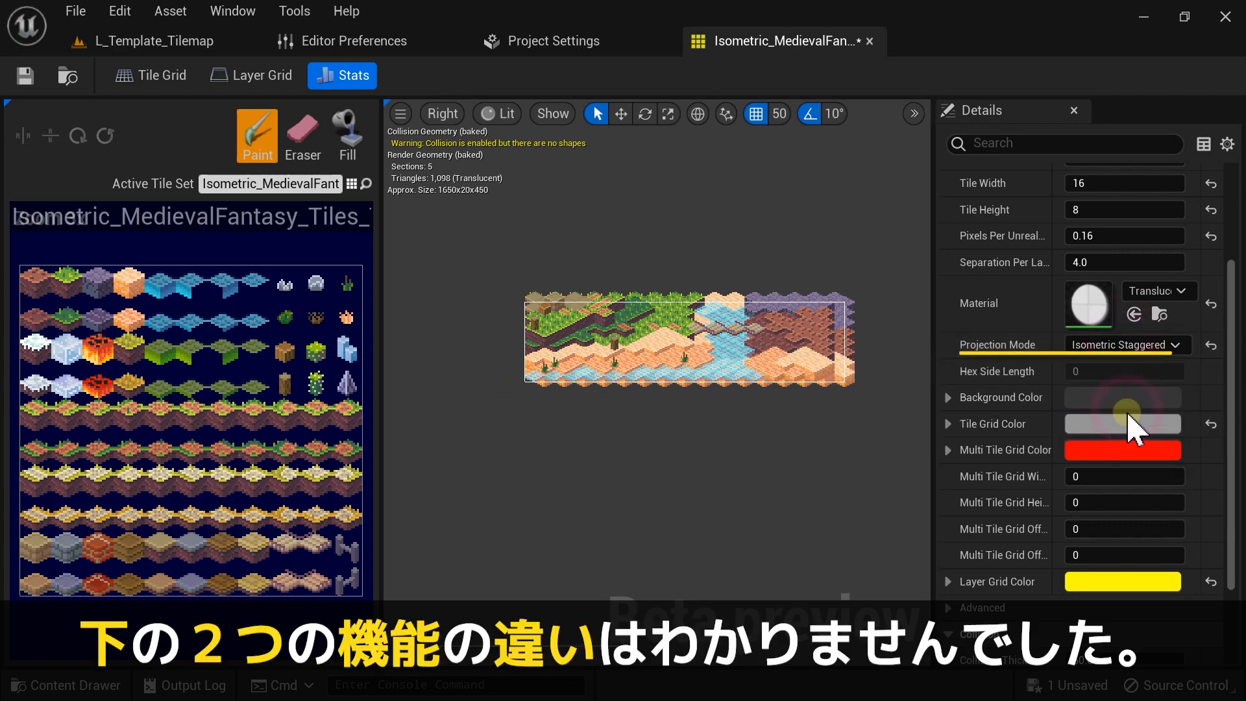
left_click(1115, 382)
left_click(1122, 345)
left_click(961, 370)
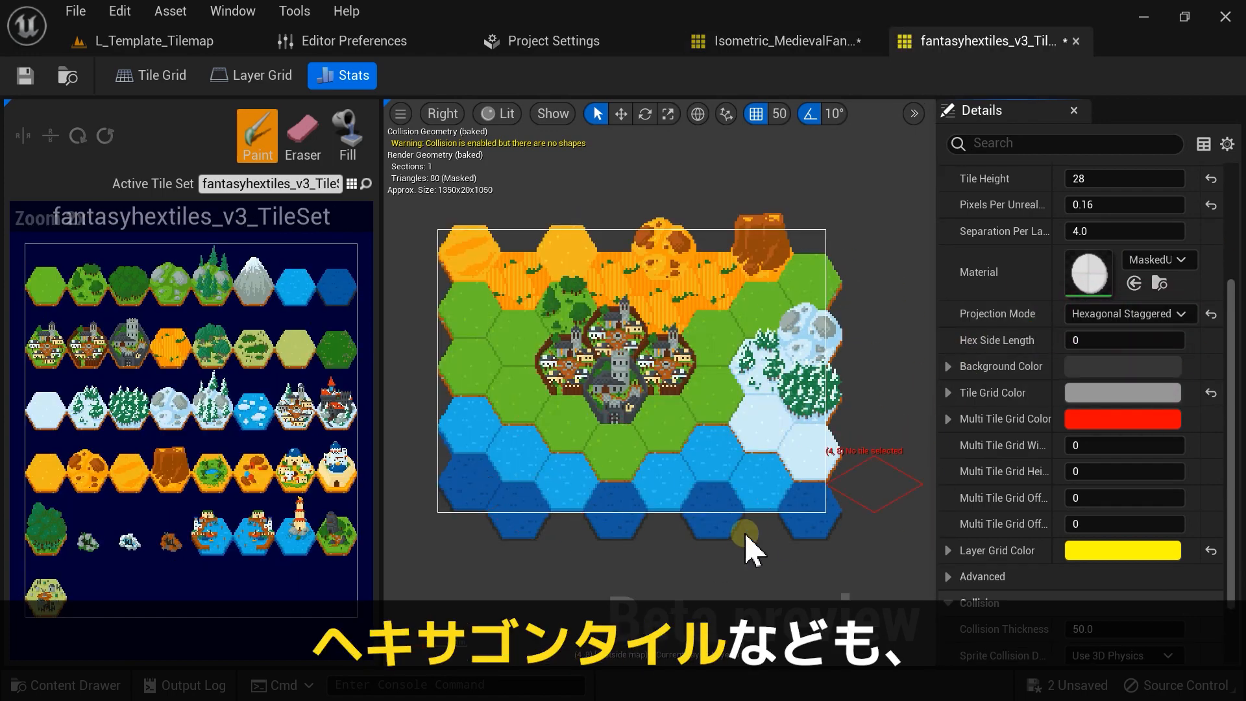
mouse_move(1093, 181)
left_mouse_down()
mouse_move(1112, 181)
mouse_move(1081, 181)
mouse_move(1147, 181)
mouse_move(1079, 177)
left_mouse_up()
left_click(1085, 209)
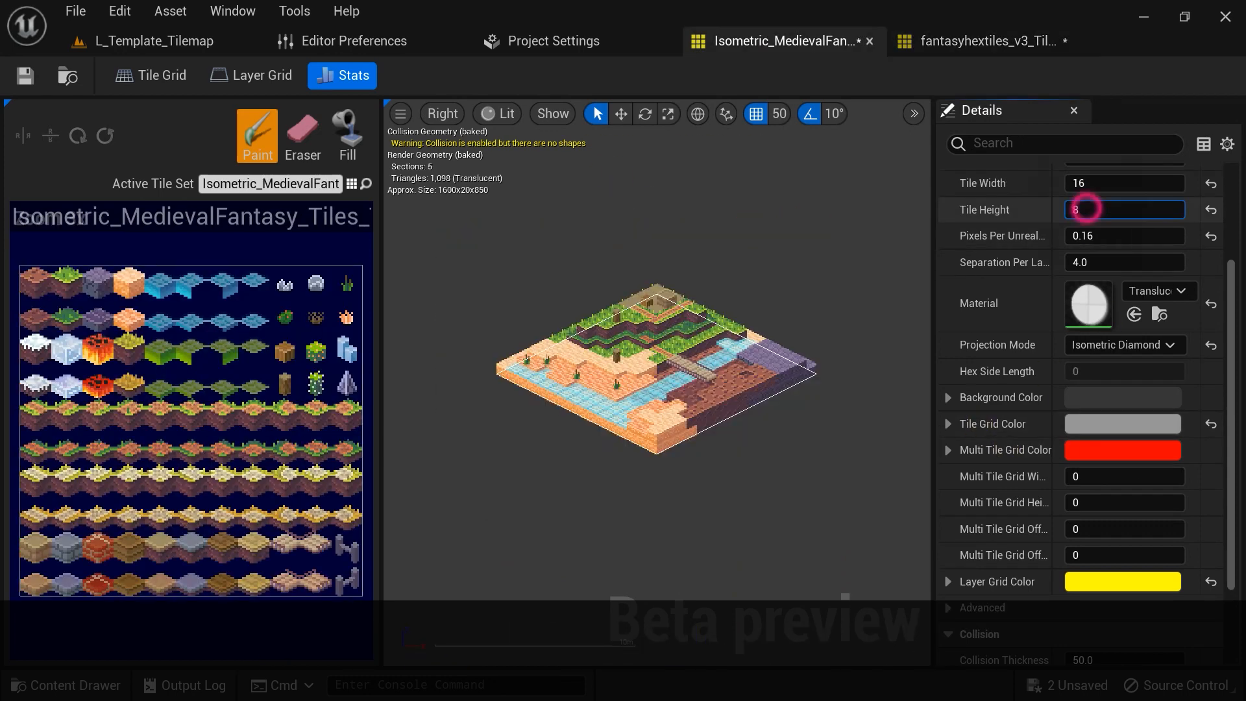
mouse_move(1085, 209)
left_mouse_down()
mouse_move(1103, 209)
mouse_move(1087, 209)
left_mouse_up()
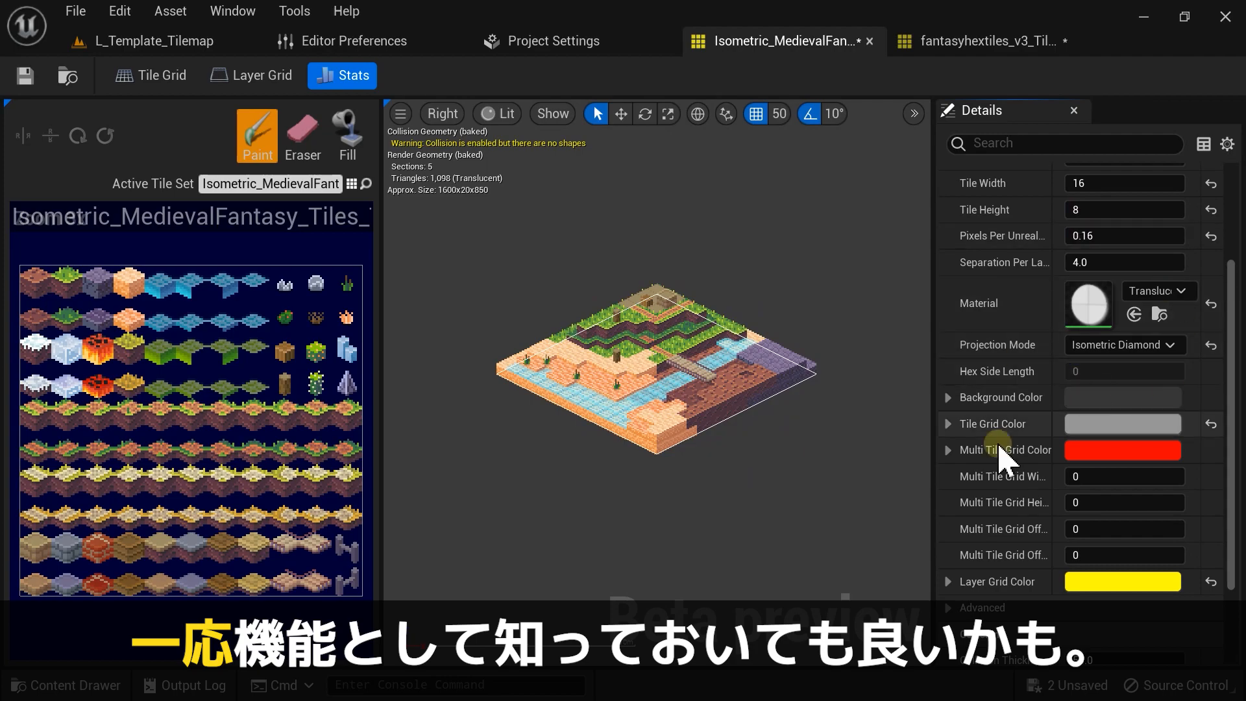
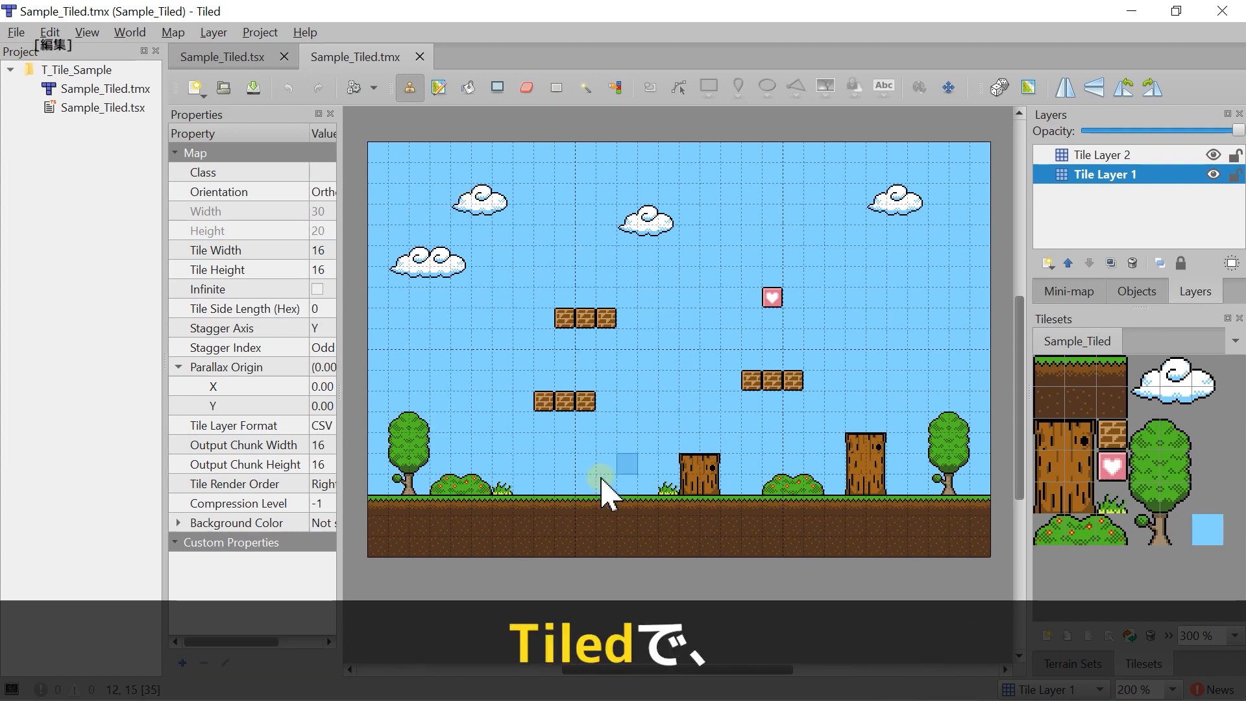
Step: Switch to Tiled and review the General preferences for saving and export, including Embed tilesets
left_click(48, 34)
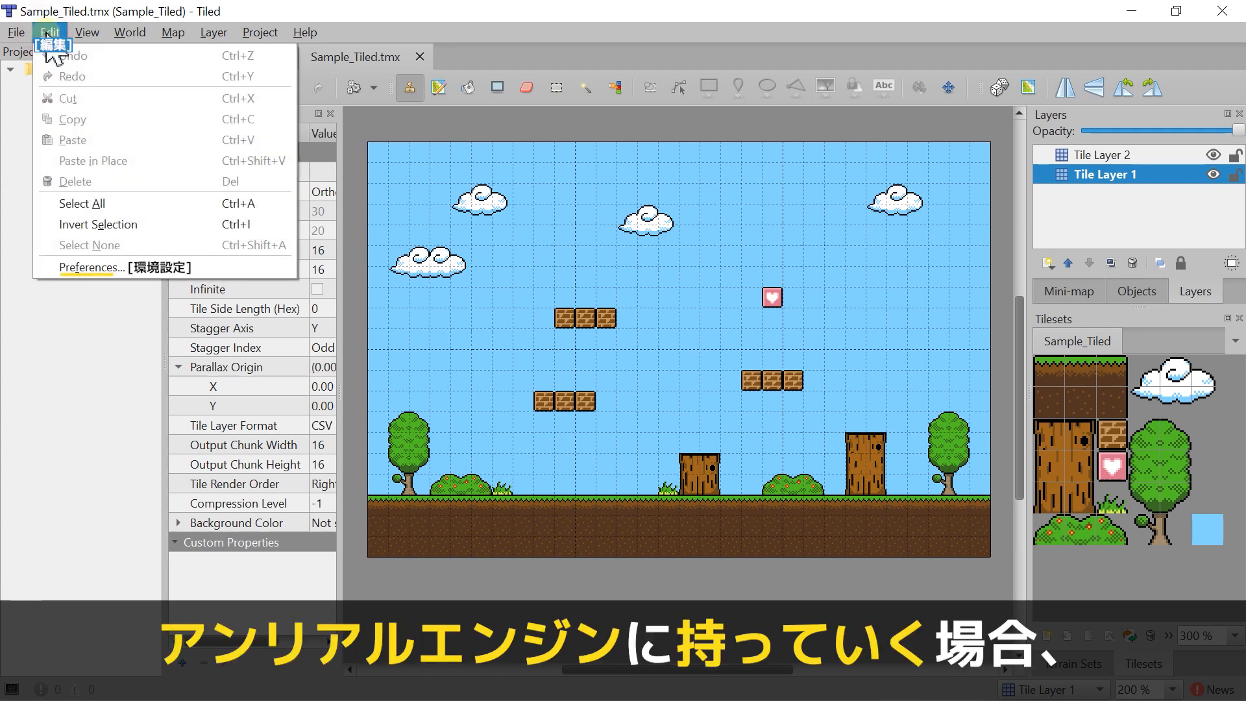
left_click(79, 276)
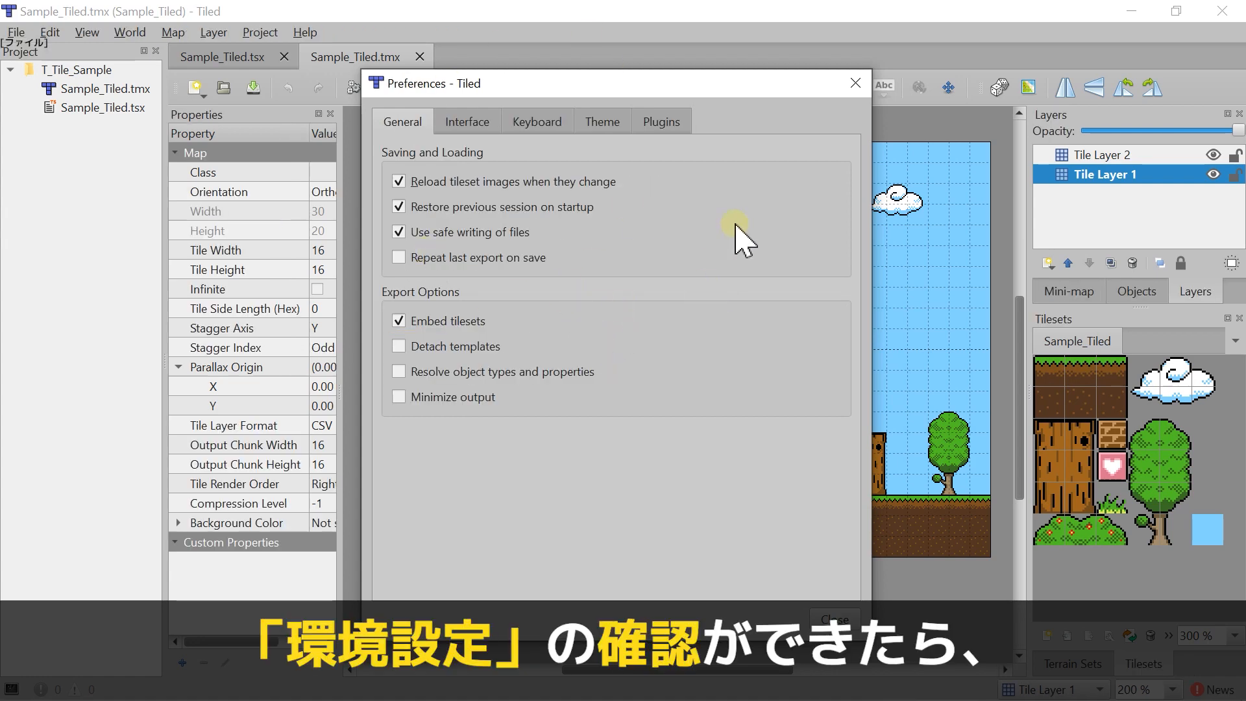
left_click(831, 618)
Step: Export the Tiled map as a JSON map file named Sample_Tiled.json in the T_Tile_Sample folder
left_click(16, 33)
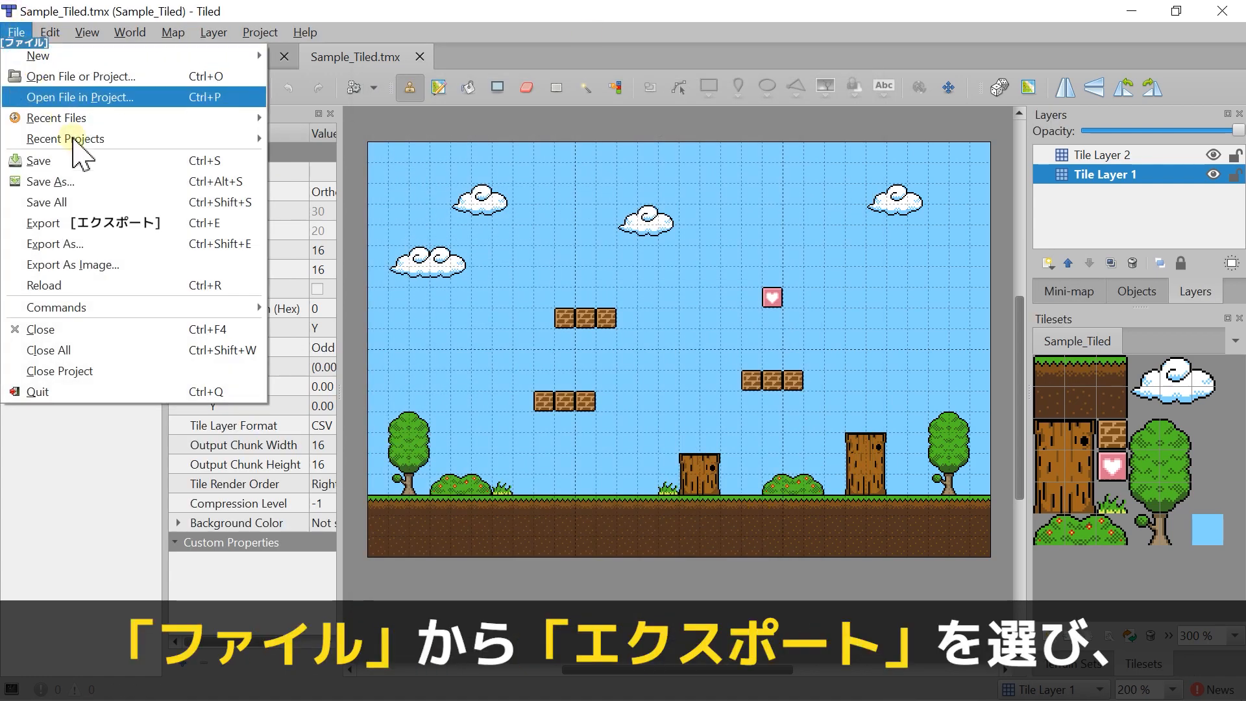
left_click(61, 223)
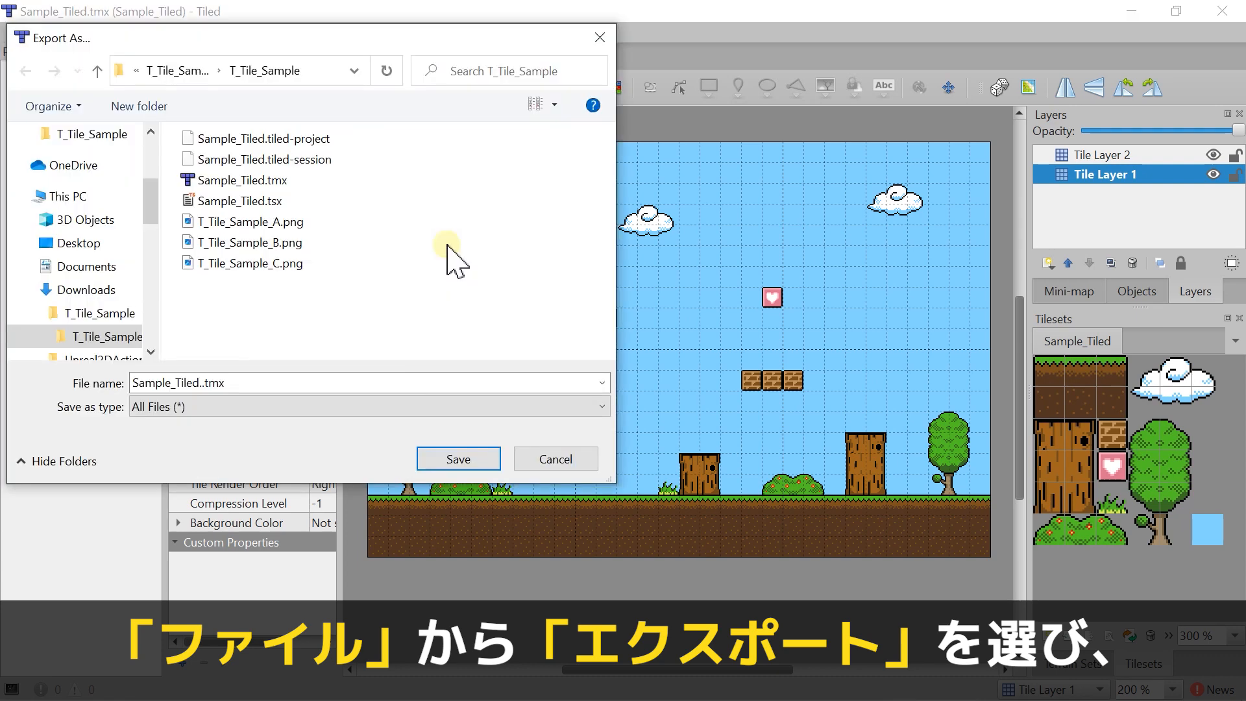
left_click(204, 408)
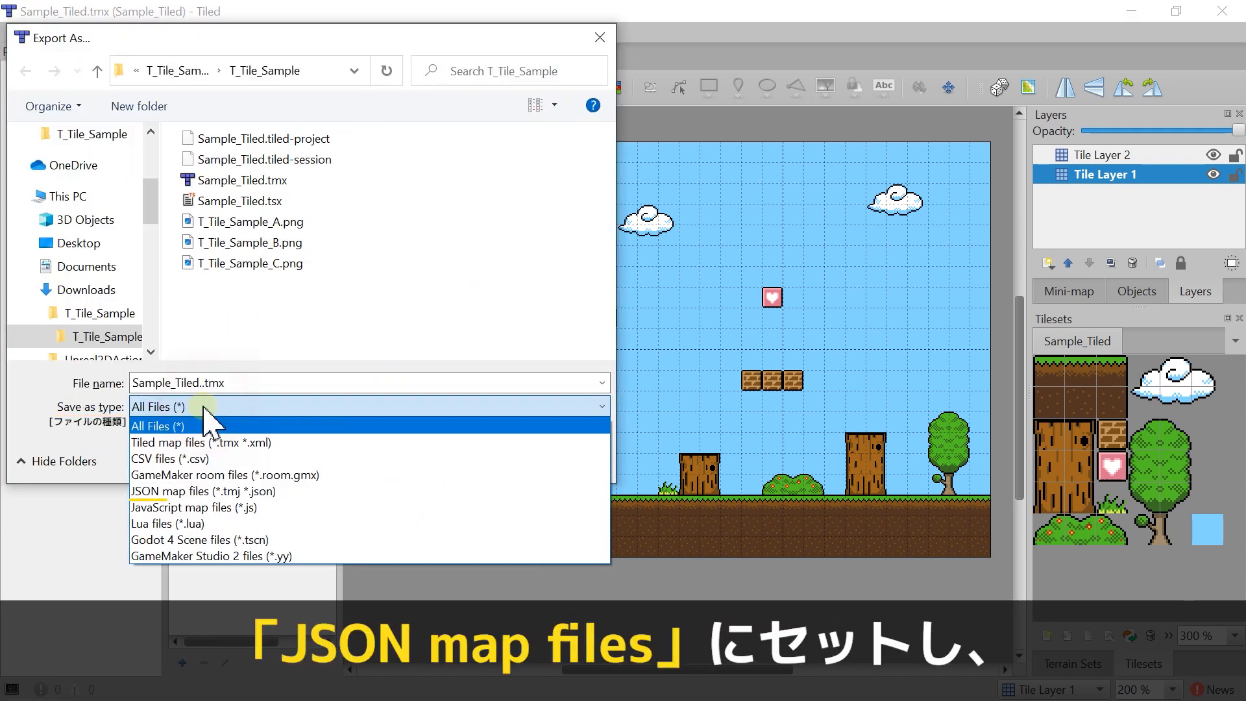
left_click(213, 491)
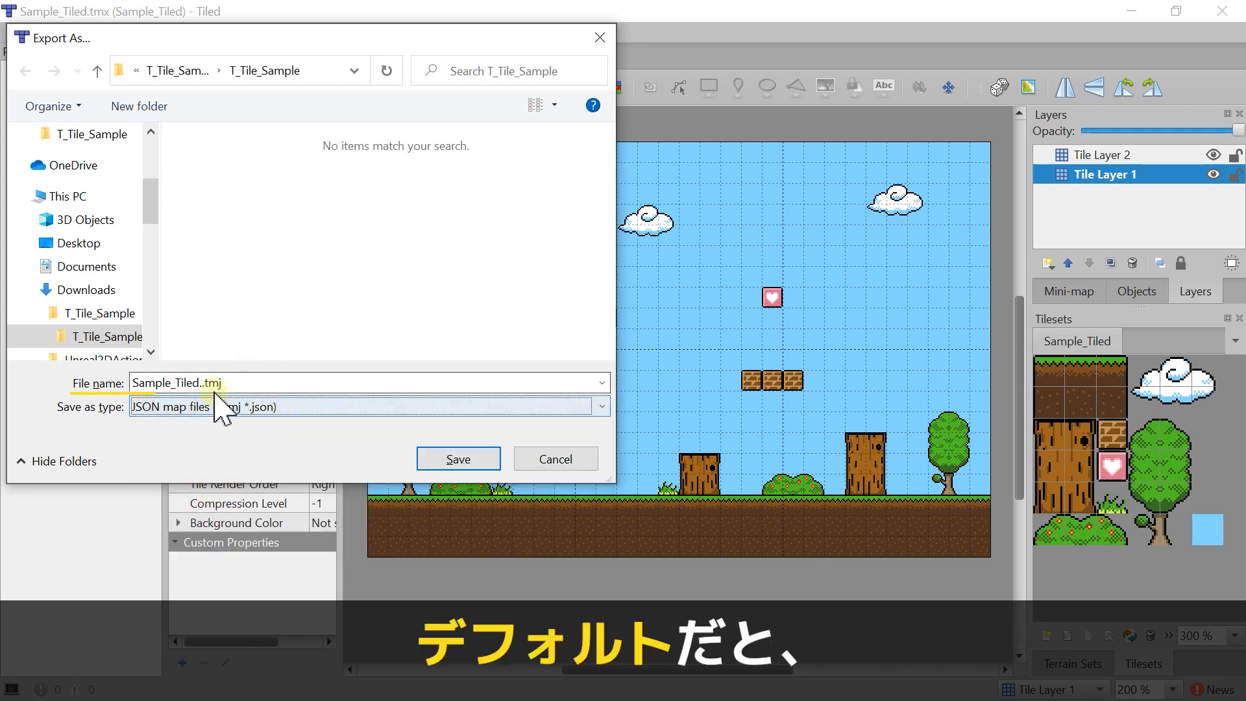
left_click(238, 387)
left_click_drag(200, 384, 250, 384)
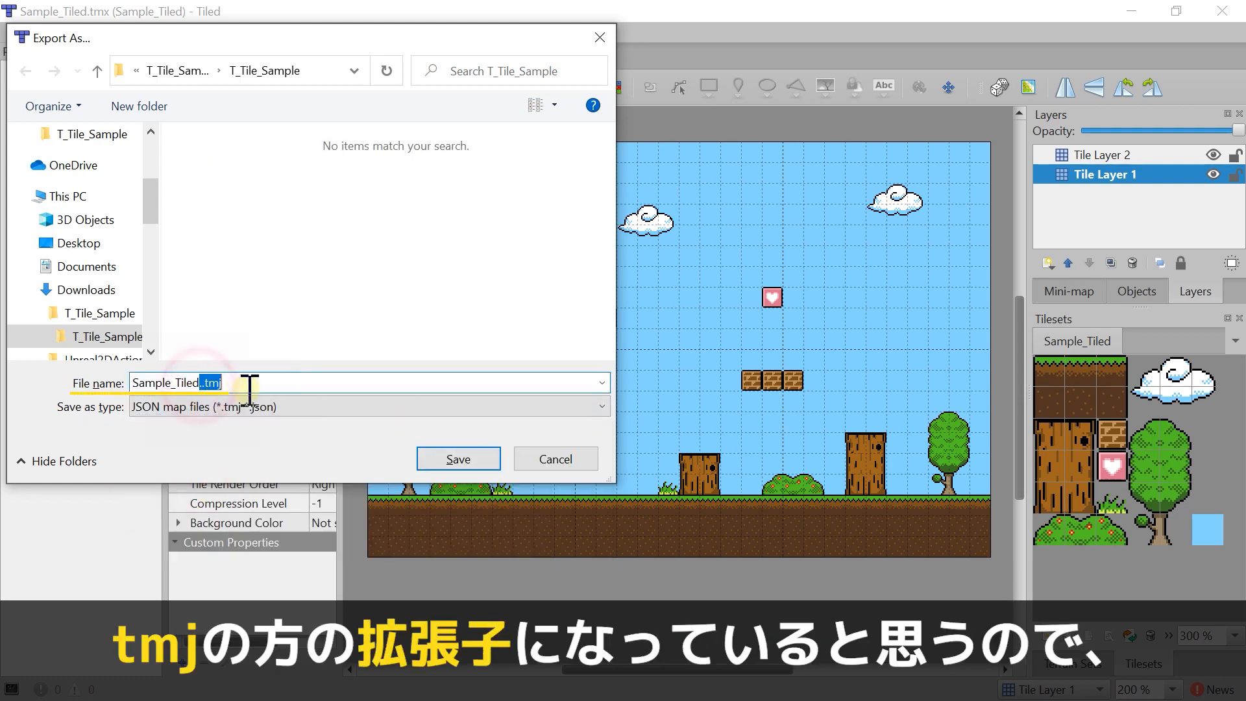
type(".j")
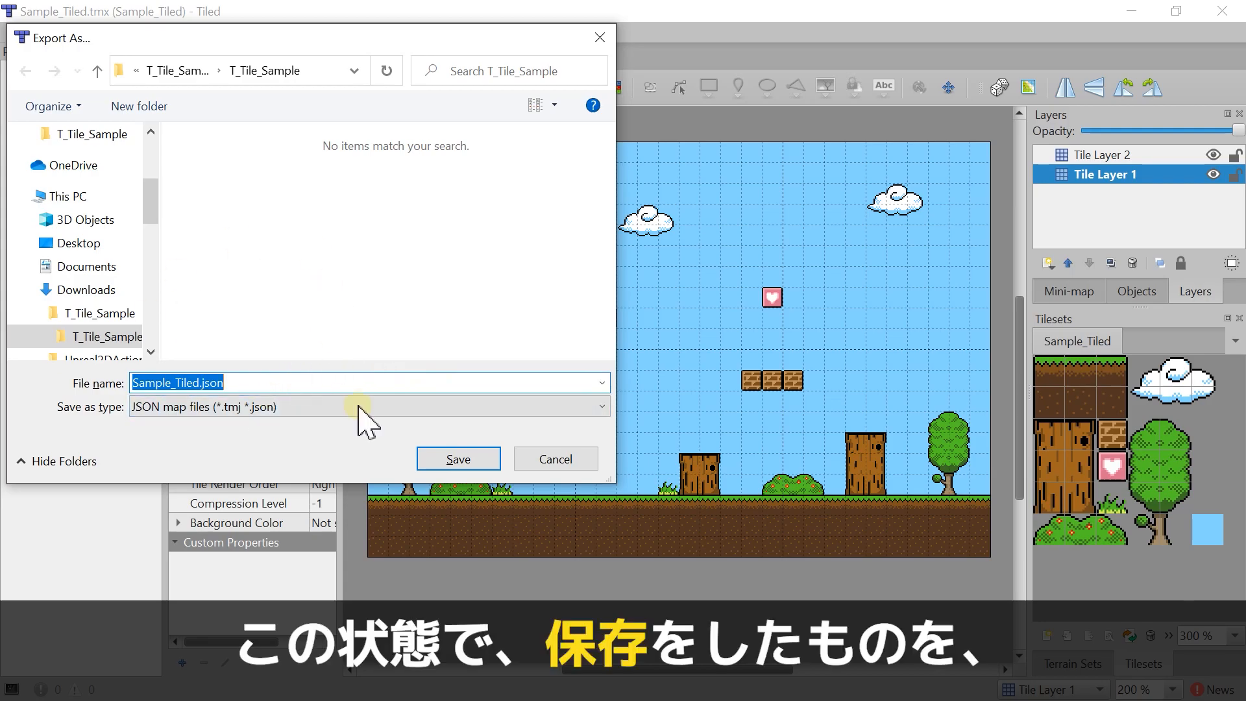
left_click(430, 449)
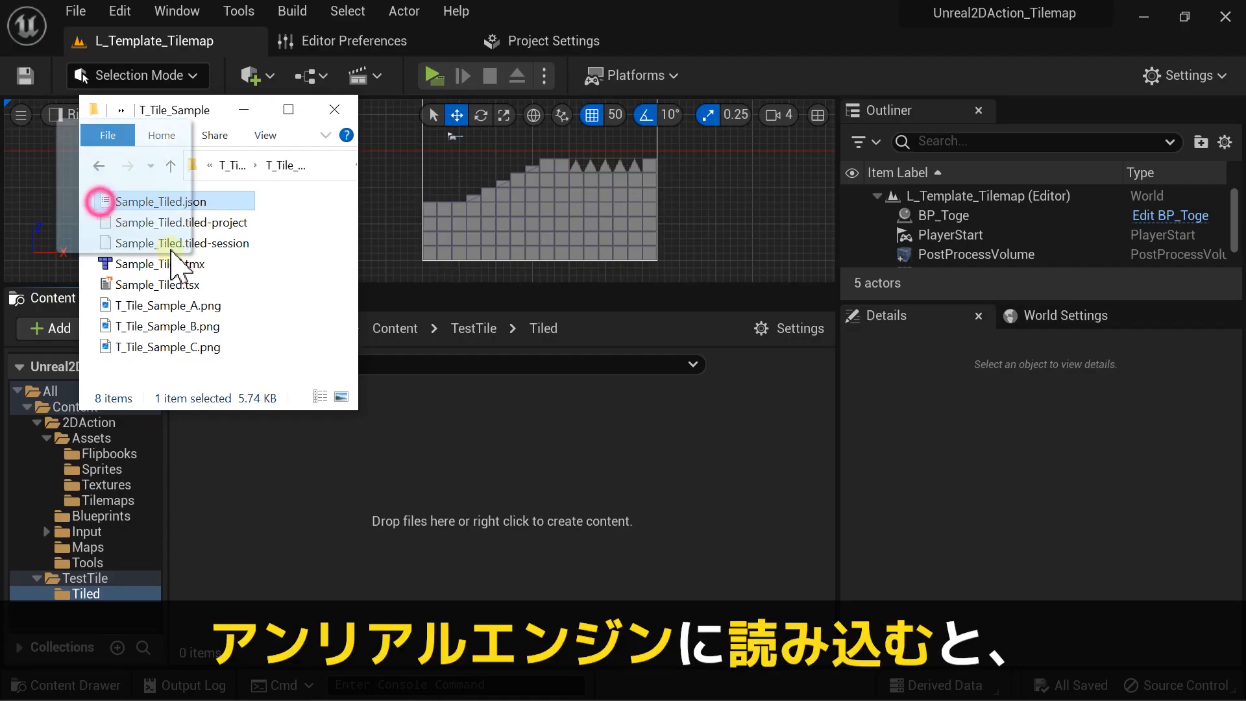
Step: Switch to Unreal Editor, import Sample_Tiled.json into the TestTile/Tiled content folder, and open the imported tile map
left_click_drag(94, 201, 472, 478)
left_click(470, 476)
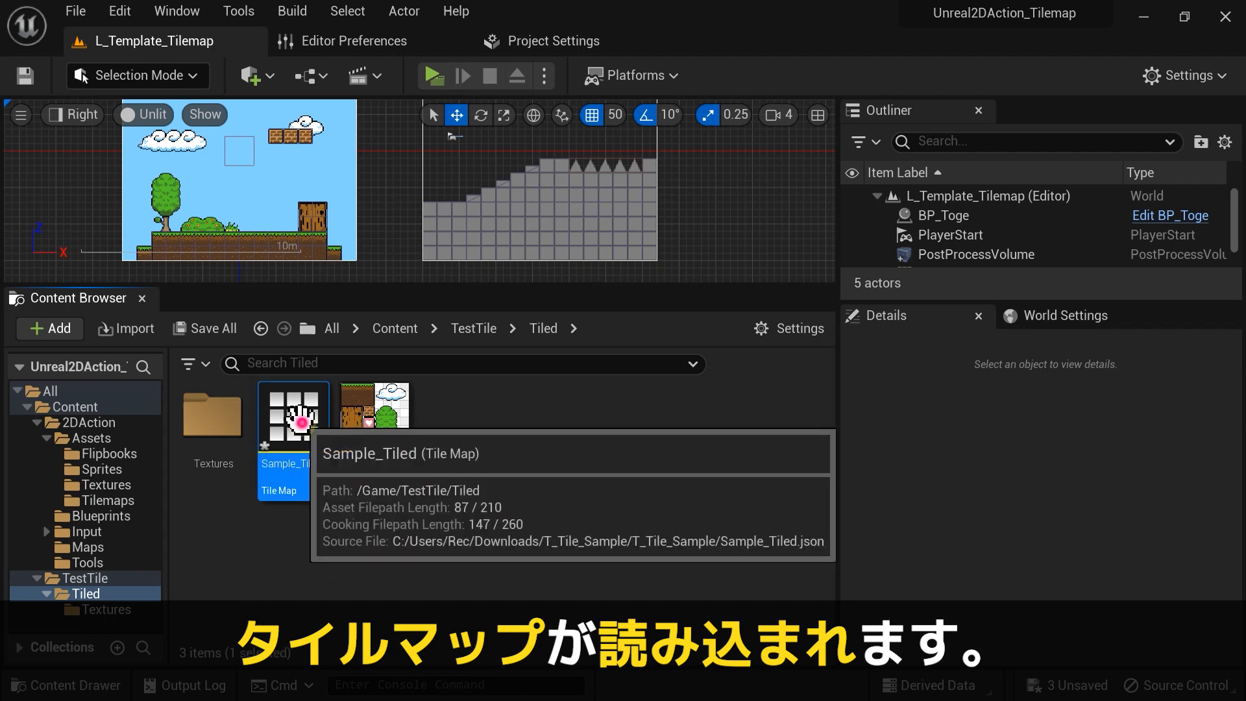
double_click(294, 422)
double_click(869, 26)
scroll(727, 376, "up", 9)
right_click_drag(662, 377, 755, 362)
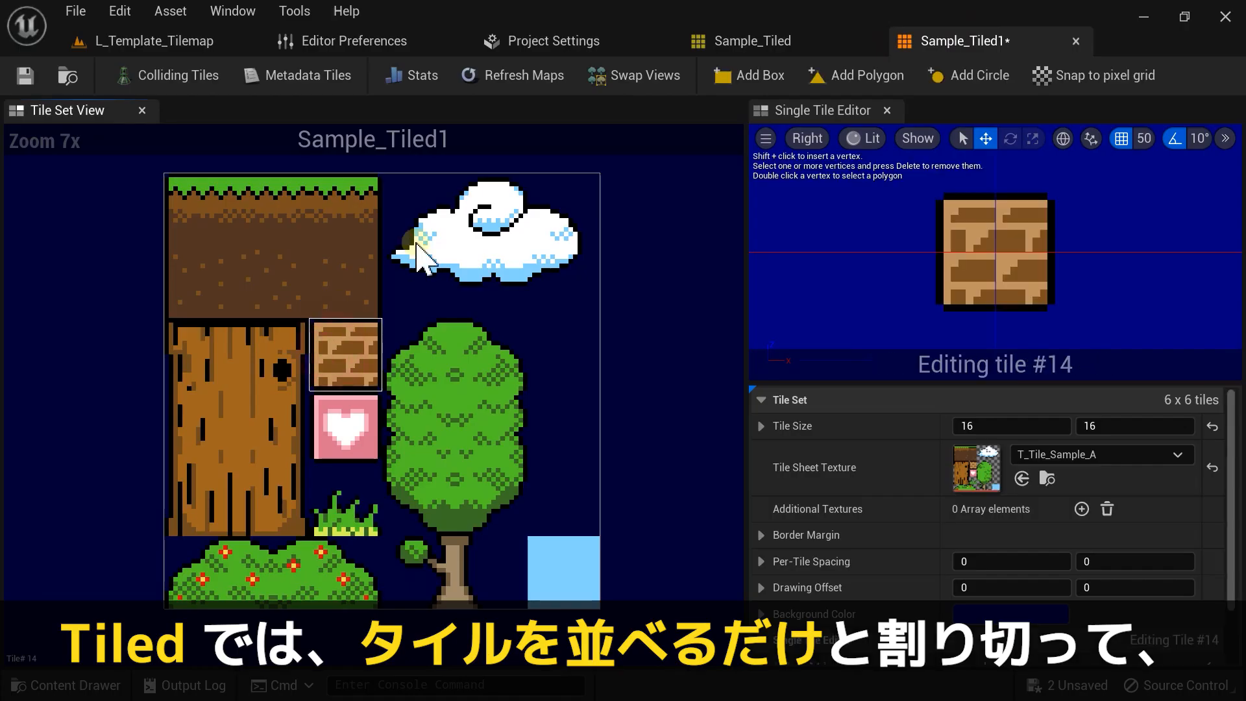
left_click(728, 81)
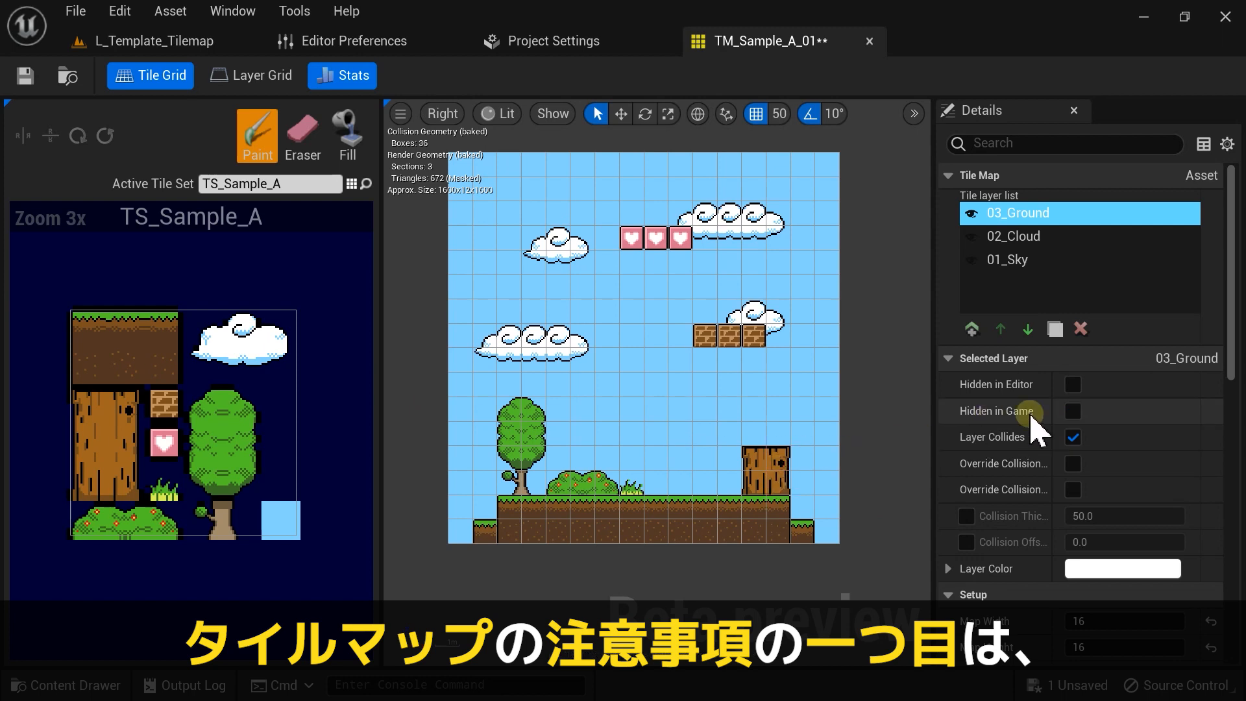
Step: Toggle Hidden in Game on and off for the 03_Ground layer of TM_Sample_A_01, and enable its Hidden in Editor option
left_click(1072, 412)
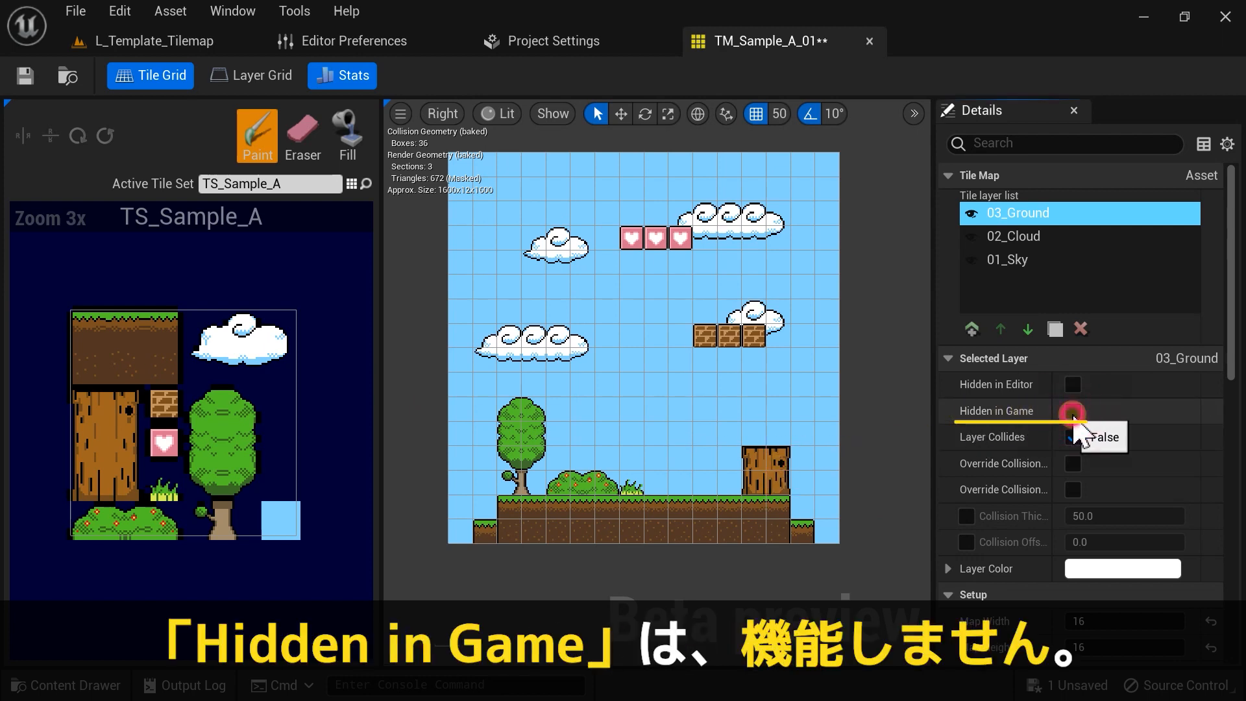
left_click(1072, 411)
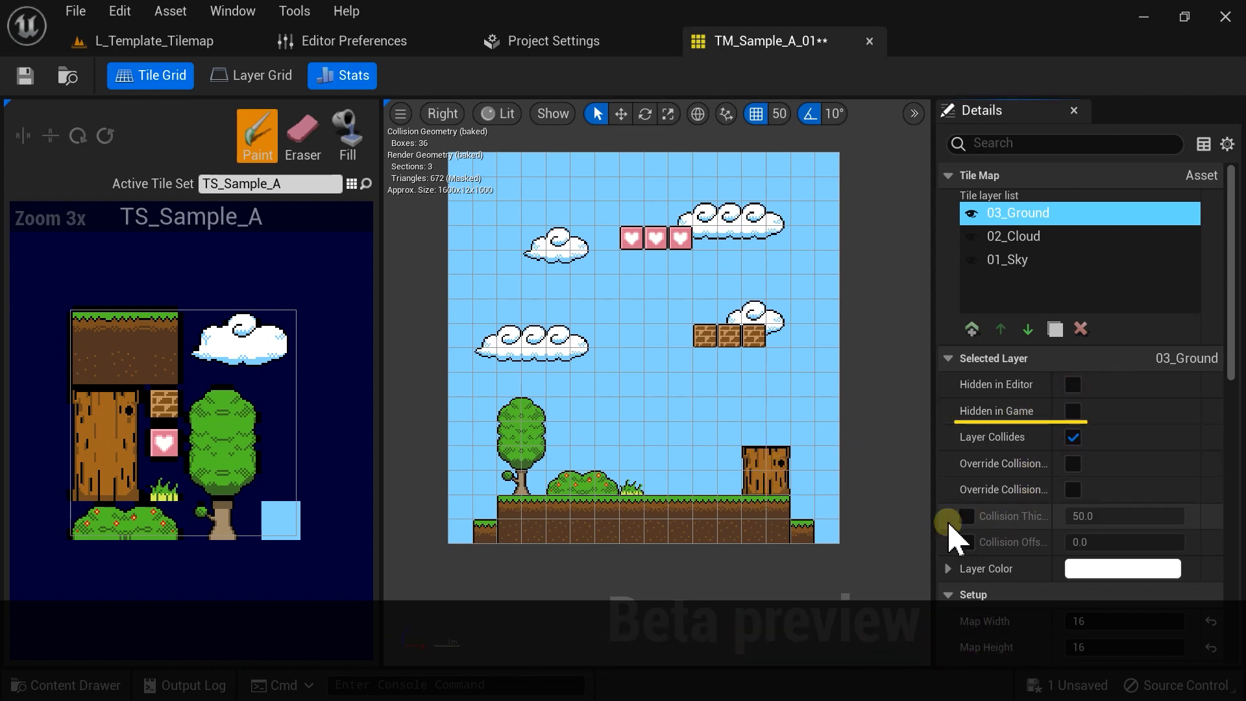
left_click(1072, 384)
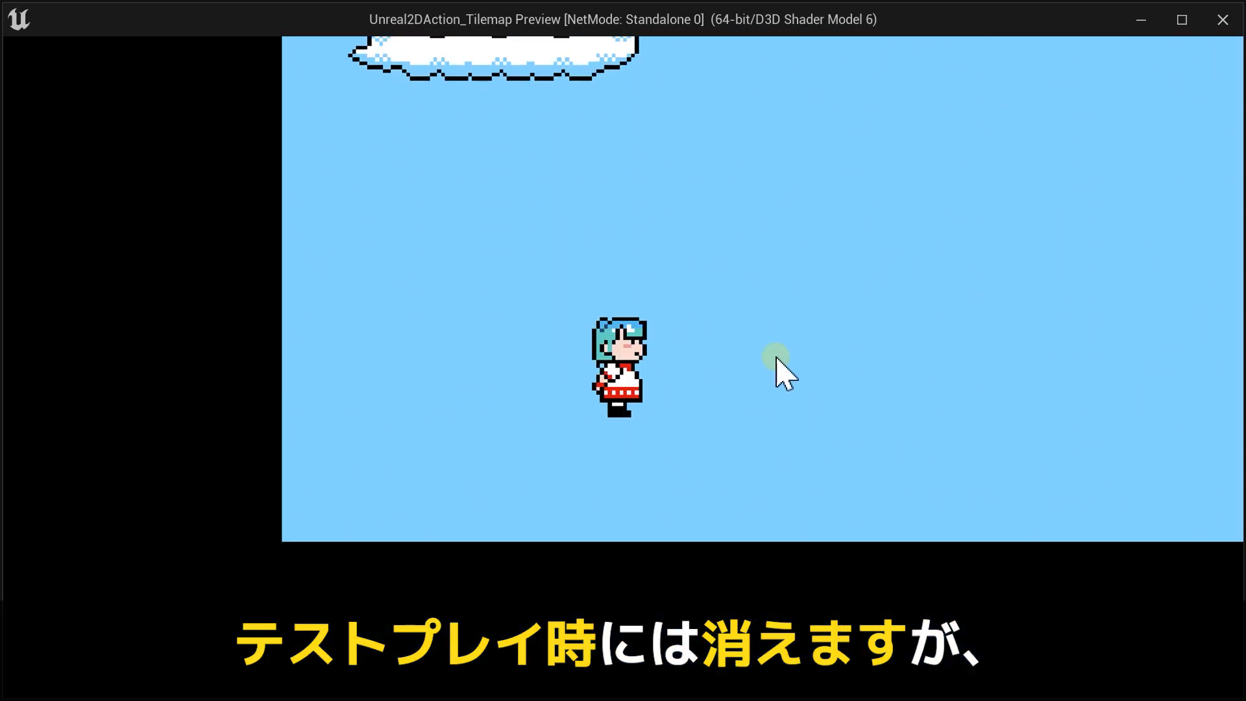
Step: Play-test the level with the ground layer hidden by moving and jumping the character
left_click(776, 357)
key("d")
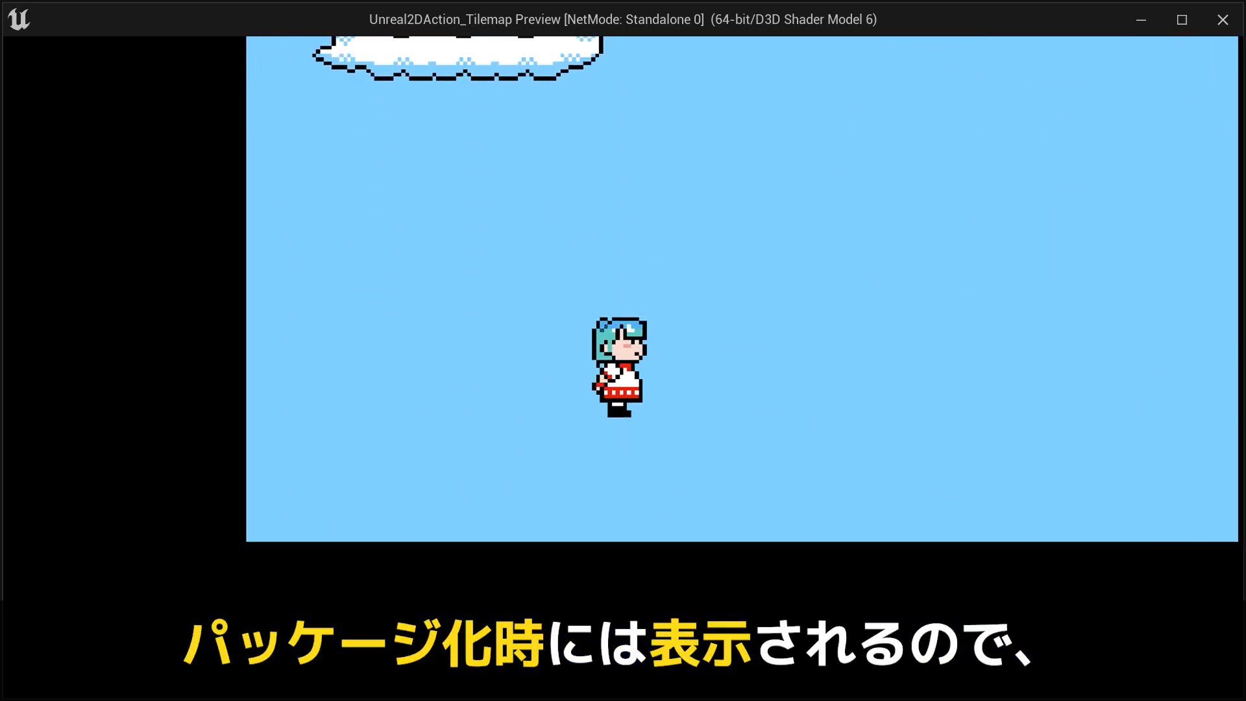
key("space")
key("a")
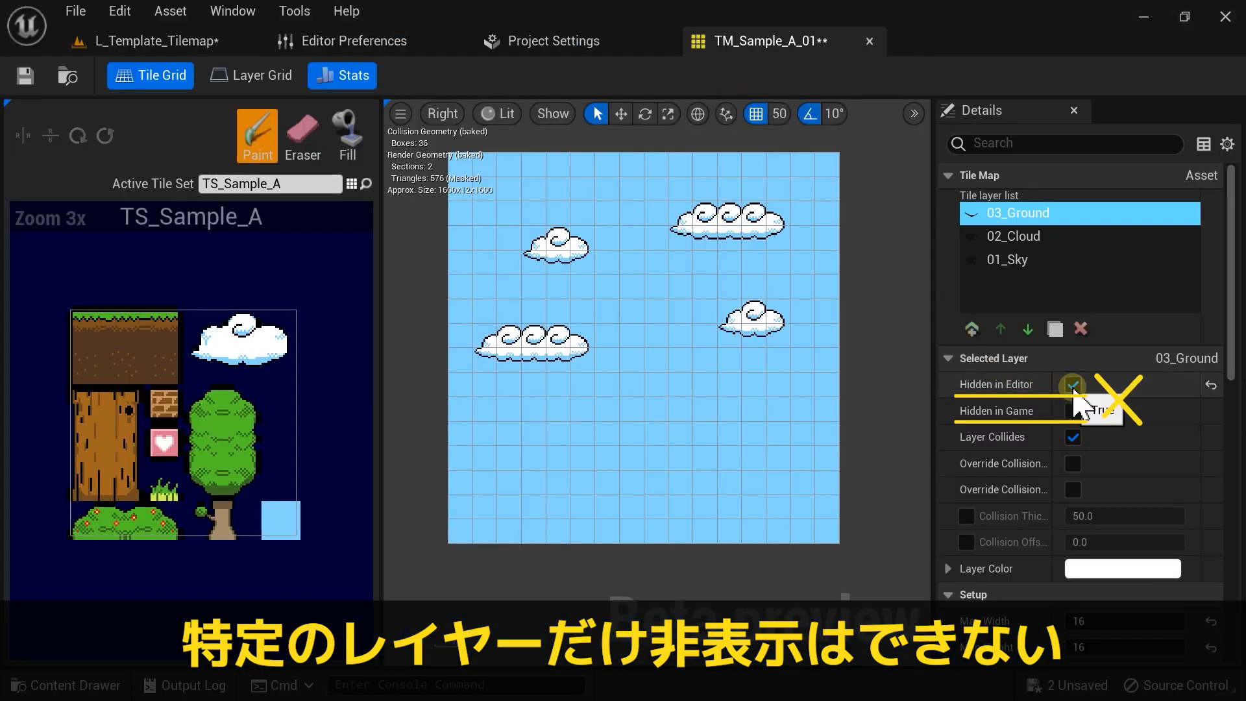
Step: Disable Hidden in Editor for the 03_Ground layer
left_click(1072, 385)
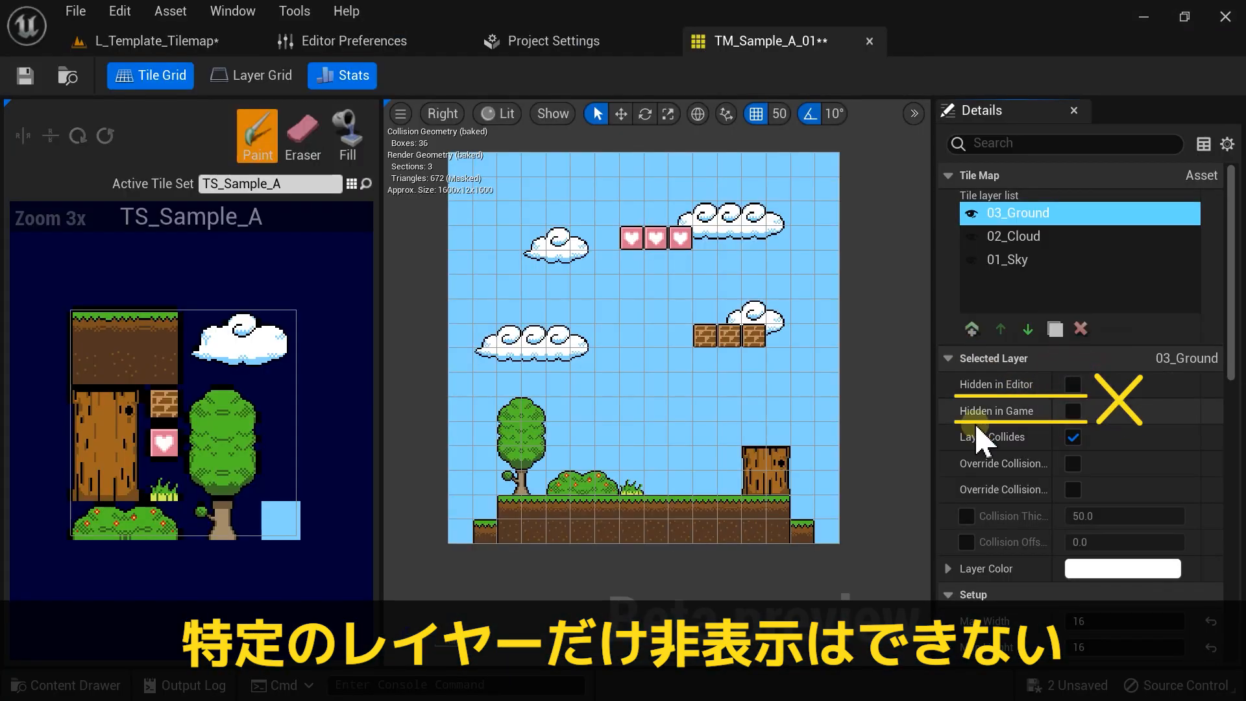
left_click(1103, 447)
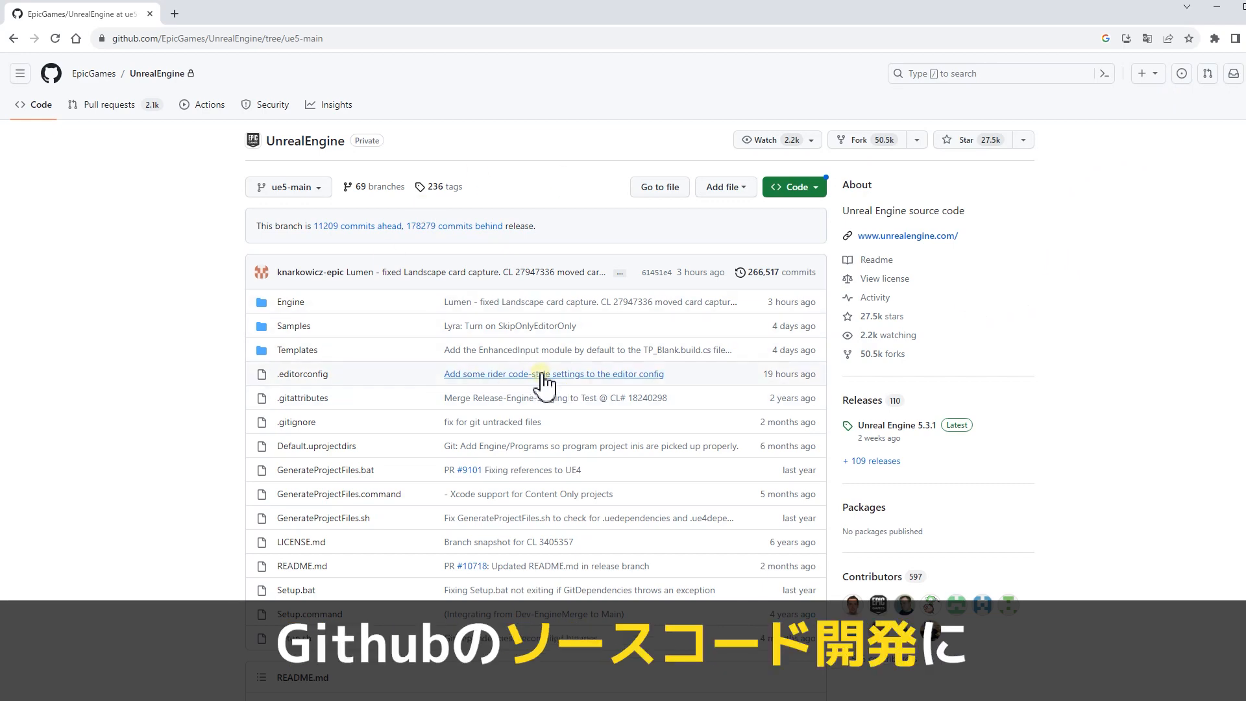
scroll(907, 380, "down", 9)
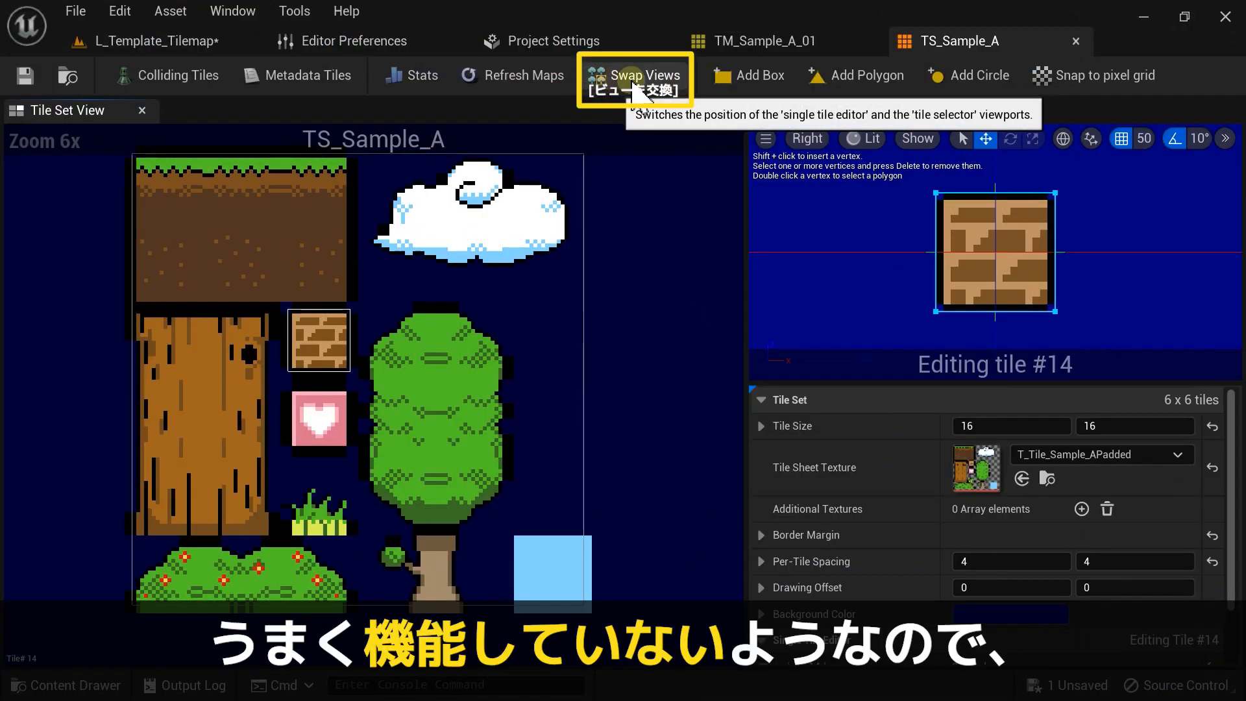
Step: Try swapping the views in the TS_Sample_A tile set editor, then close the tile set and reopen it from the Tilemaps folder
left_click(611, 81)
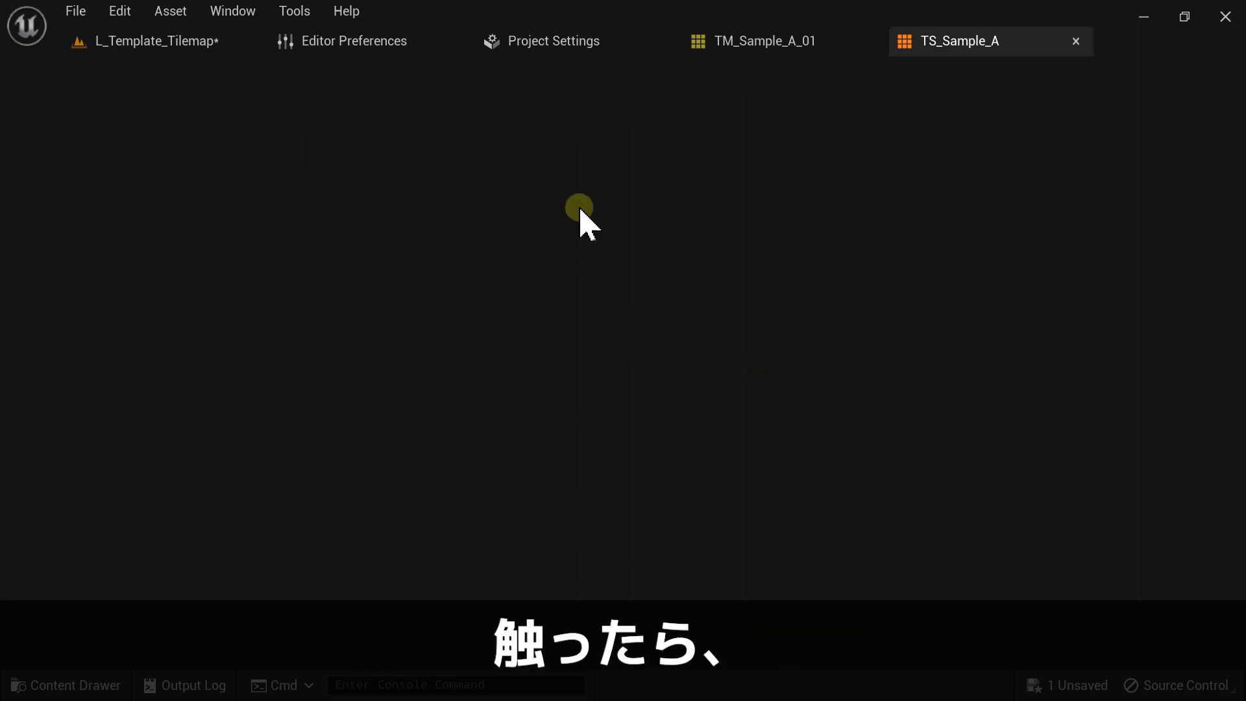
left_click(1071, 43)
left_click(236, 42)
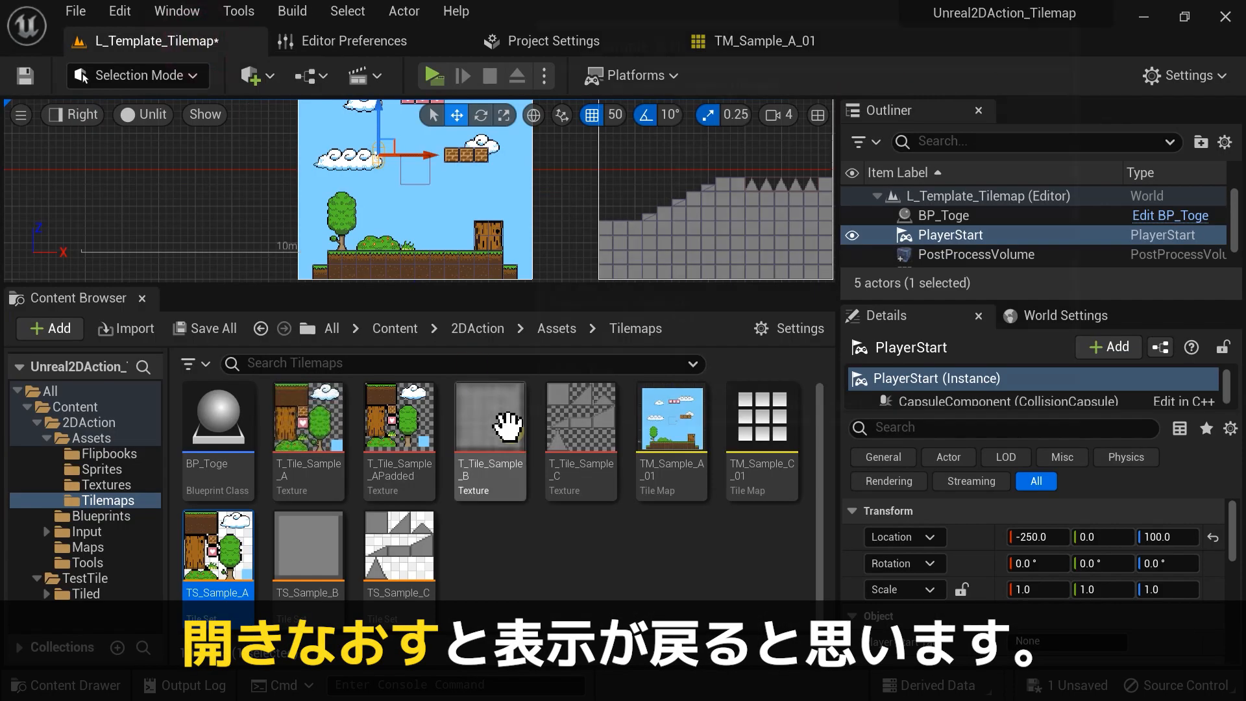
double_click(503, 425)
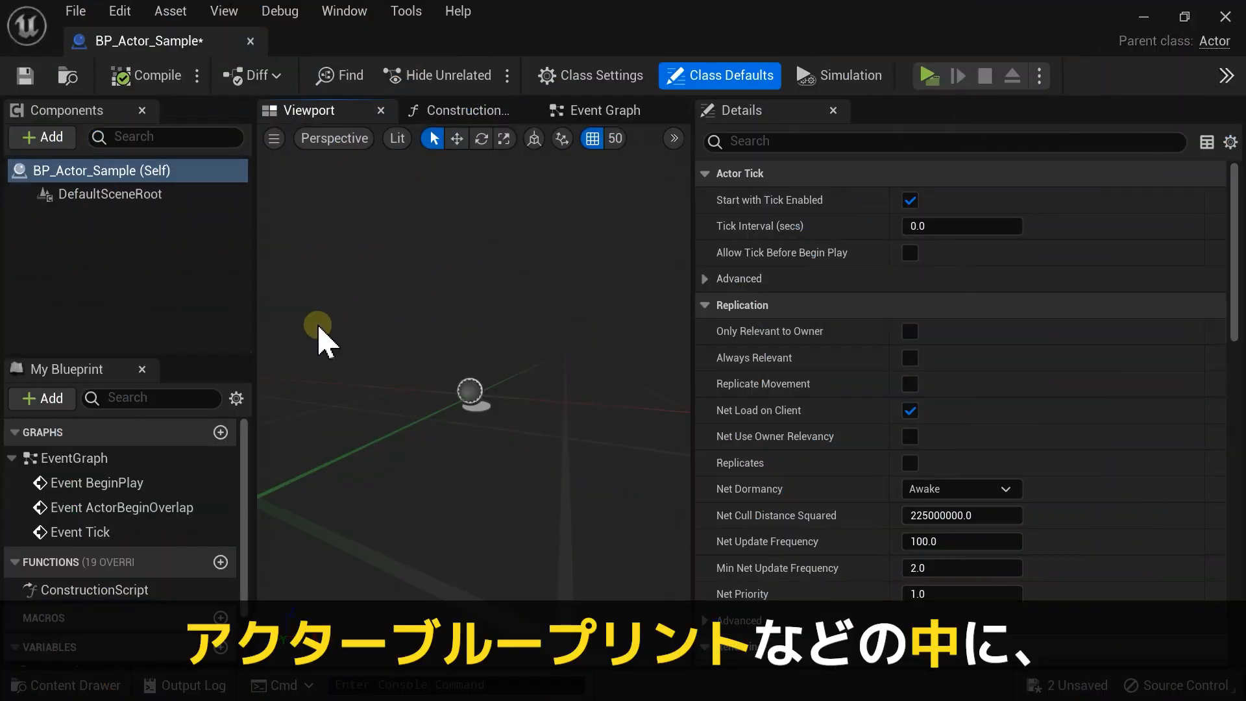
Step: Add a PaperTileMap component to the BP_Actor_Sample blueprint
left_click(55, 137)
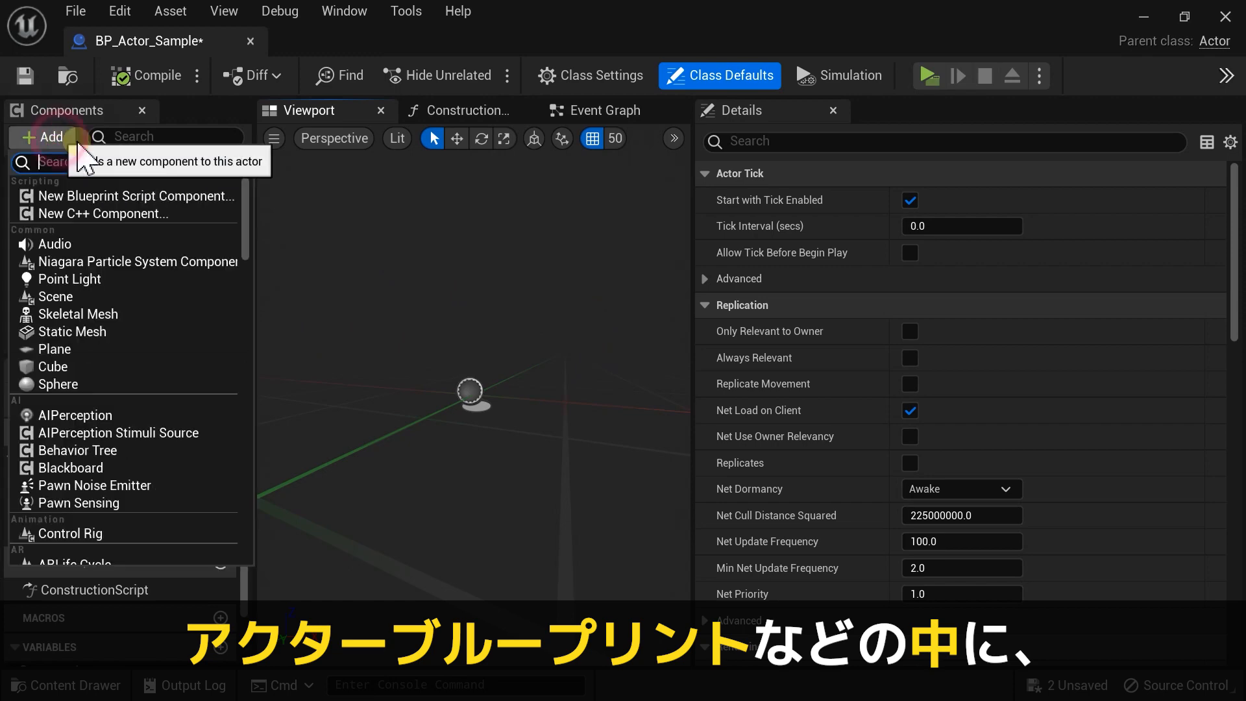
type("tilemap")
left_click(78, 195)
left_click(95, 237)
left_click(96, 224)
Step: Assign TM_Sample_A_01 as the tile map of the PaperTileMap component
left_click(1051, 606)
left_click(1032, 520)
scroll(561, 464, "down", 2)
middle_click_drag(558, 477, 590, 554)
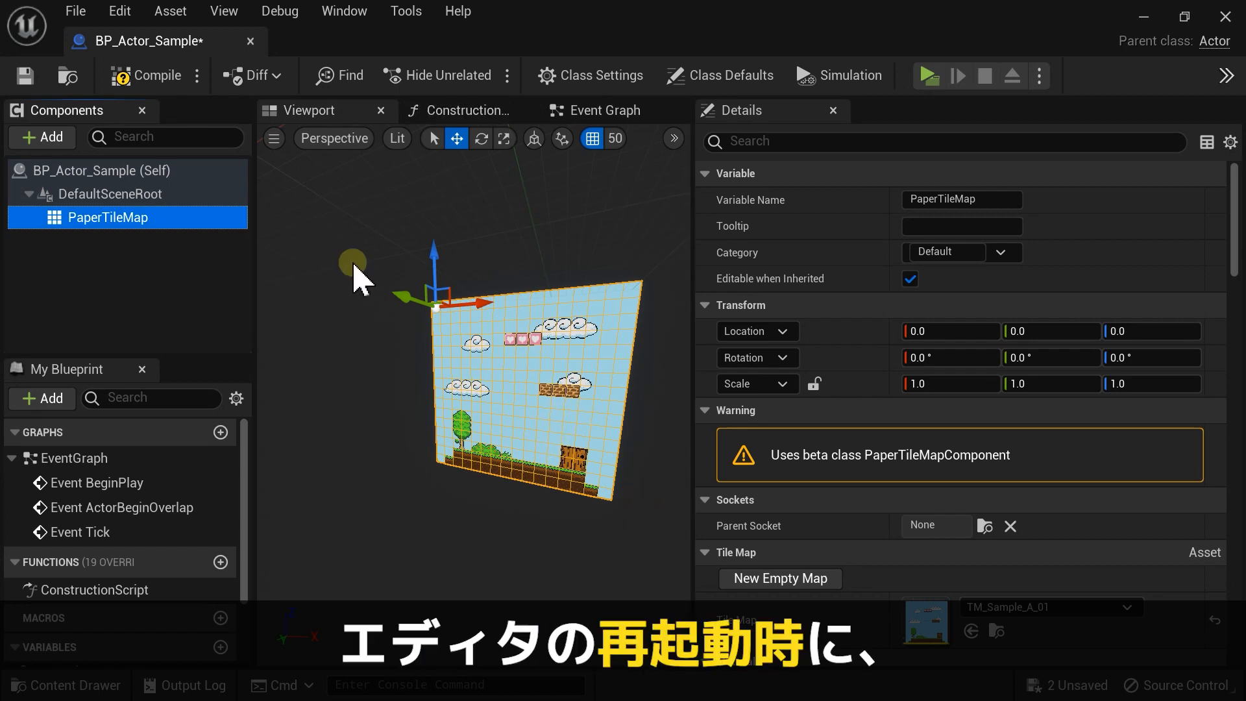
Step: Reset the PaperTileMap component's Tile Map property to its default
left_click(1213, 619)
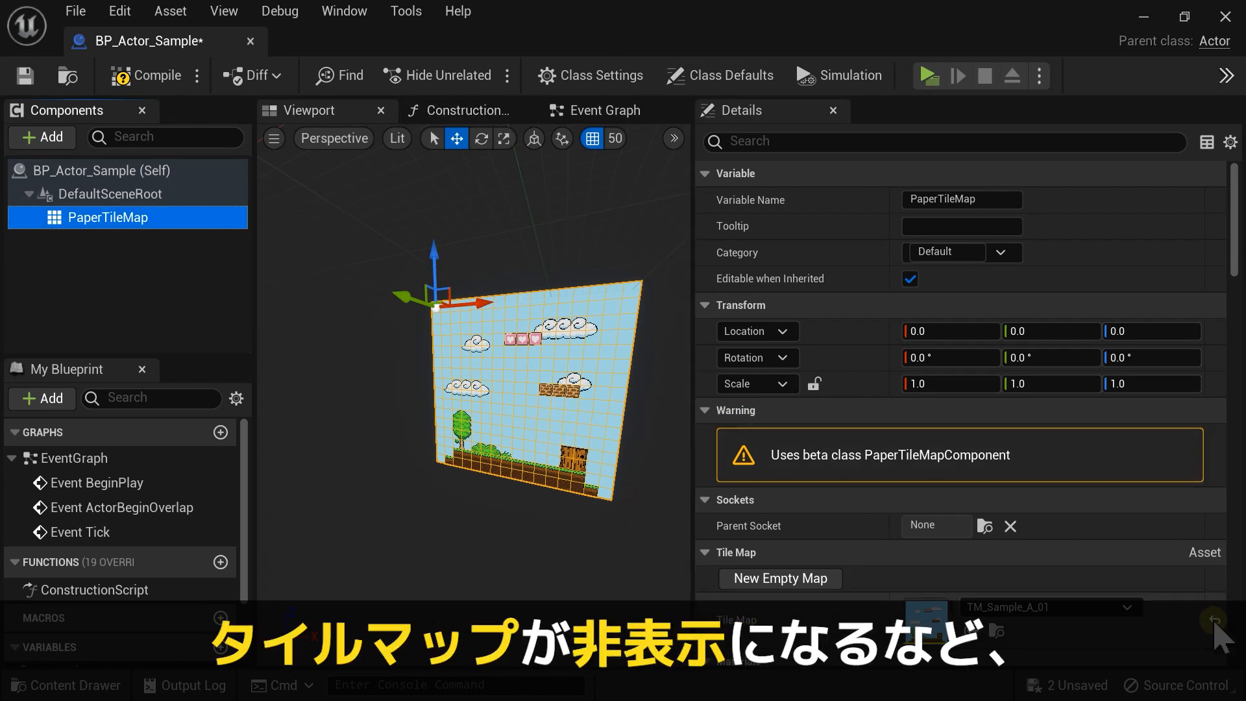
left_click(542, 300)
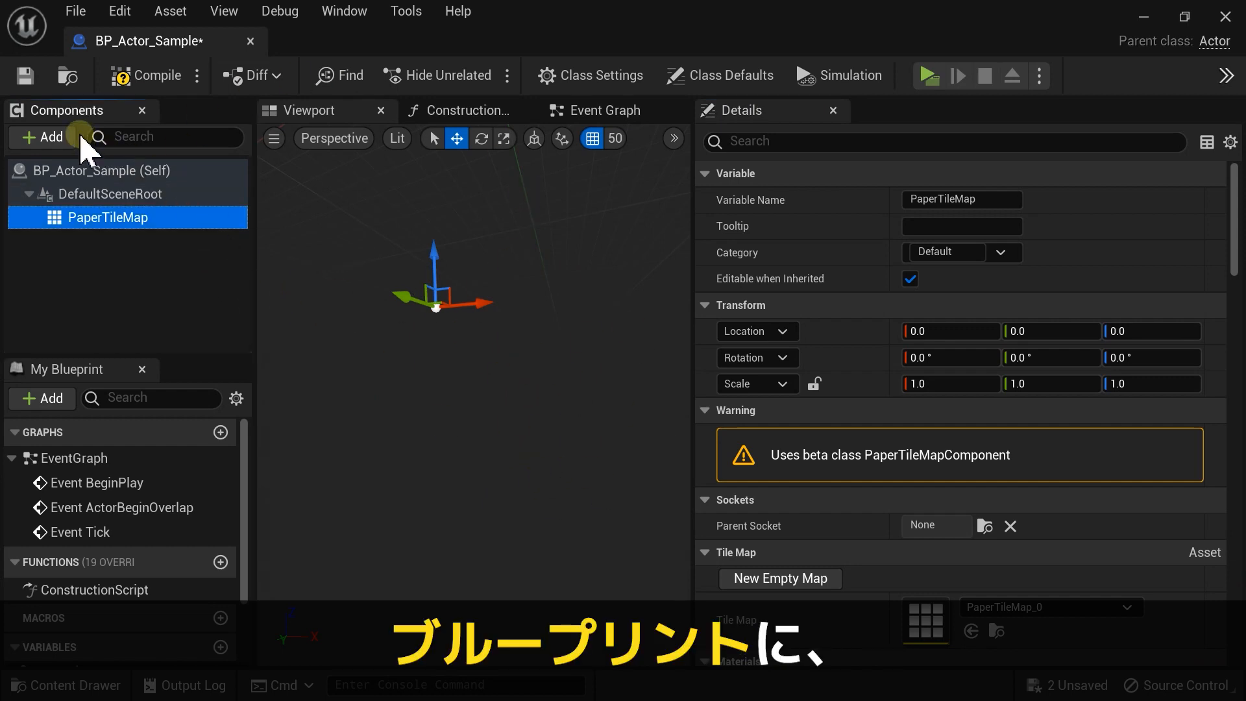
Step: Search the components that can be added to BP_Actor_Sample for "tilemap"
left_click(79, 136)
type("tilemap")
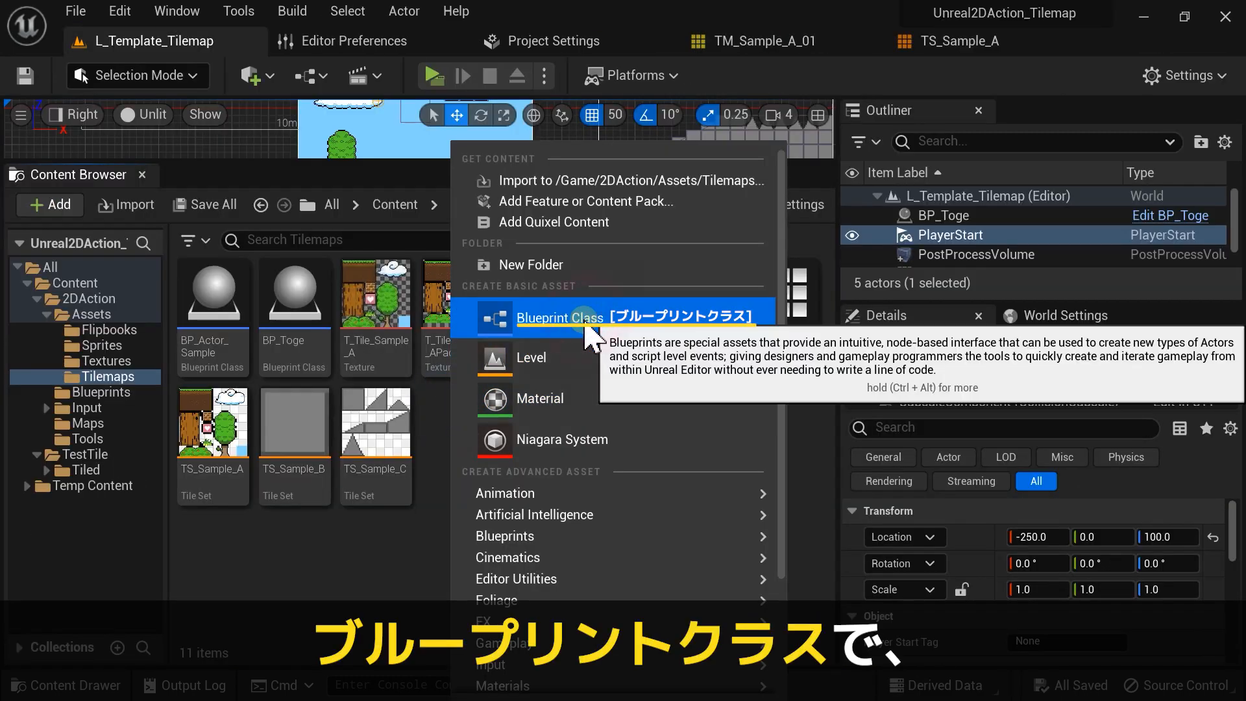
Step: Create a Blueprint Class in the Tilemaps folder with PaperTileMapActor as its parent and name it BP_TilemapActor
left_click(502, 318)
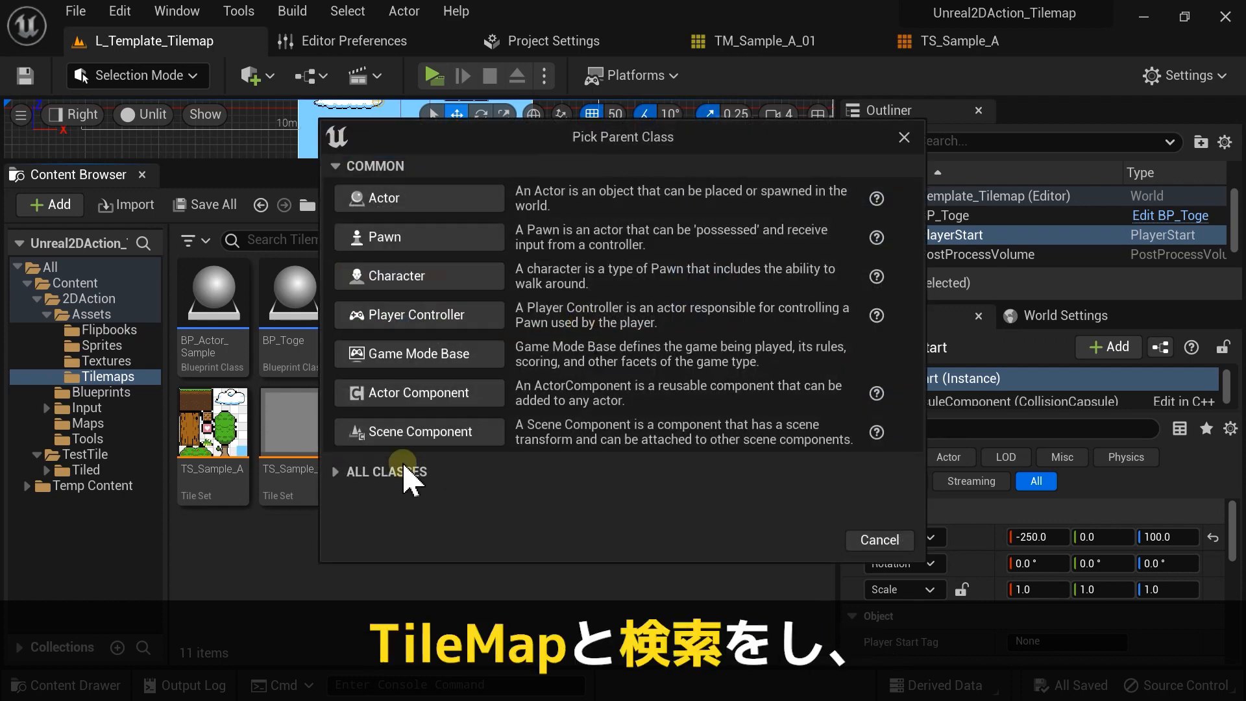
left_click(442, 472)
left_click(535, 384)
type("tilemap")
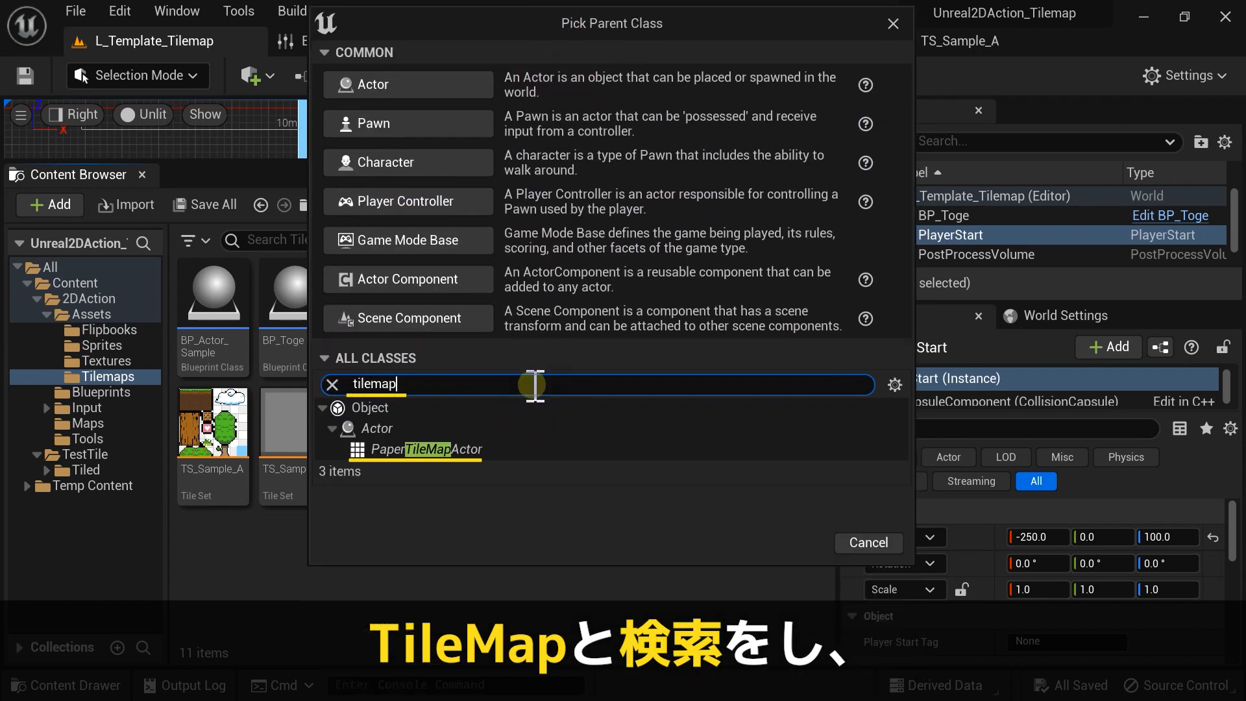
left_click(503, 452)
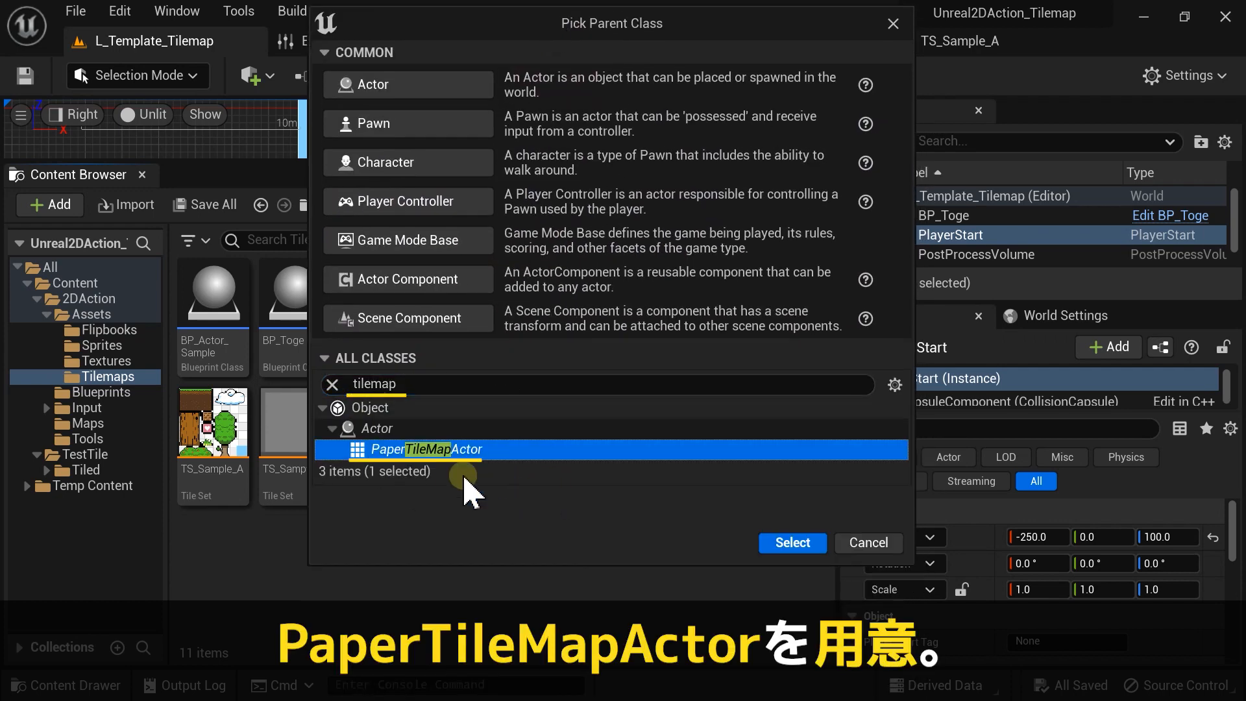
left_click(772, 544)
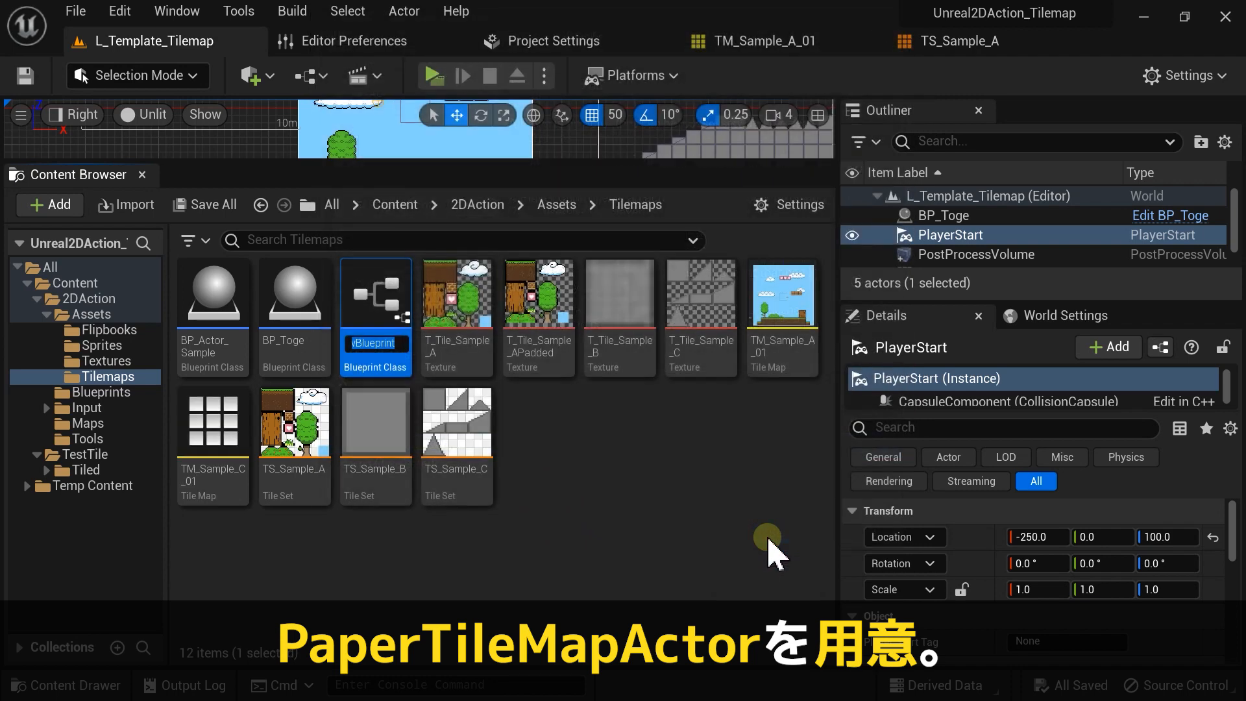
type("BP_TilemapActor")
key("Return")
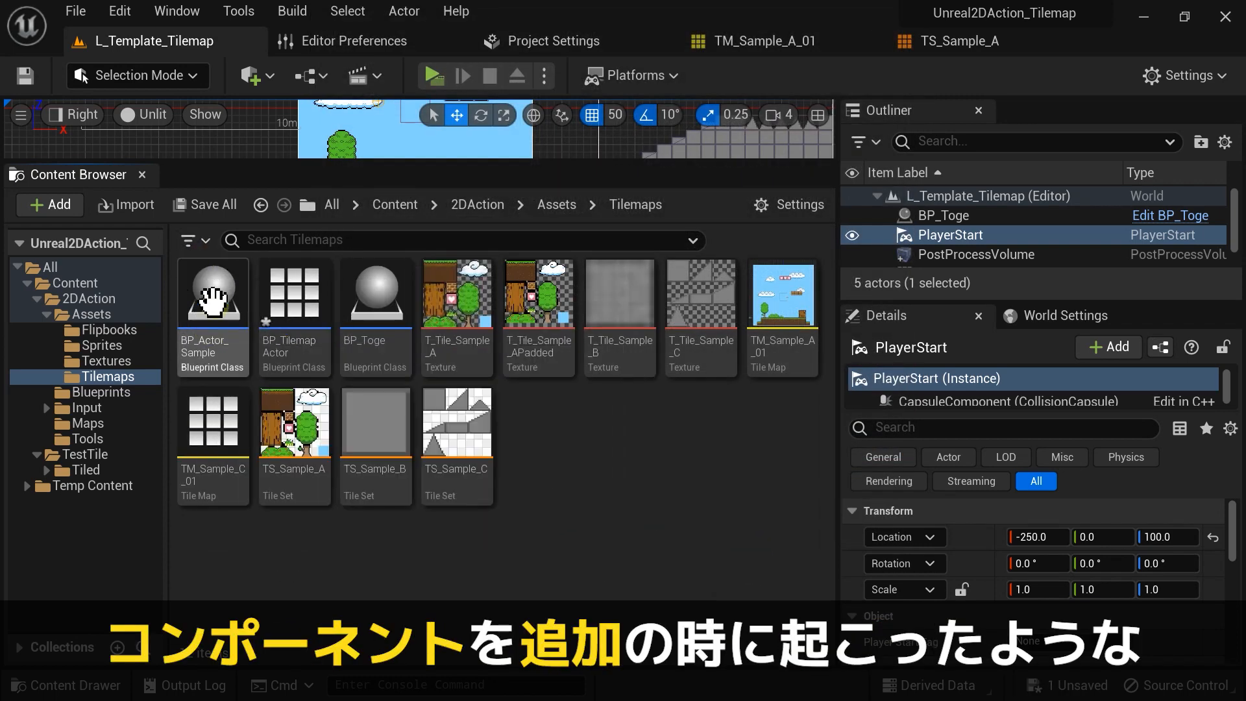
Step: Convert the selected TM_Sample_A_01 actor into a Blueprint subclass of PaperTileMapActor, keeping the suggested name and path
mouse_move(301, 334)
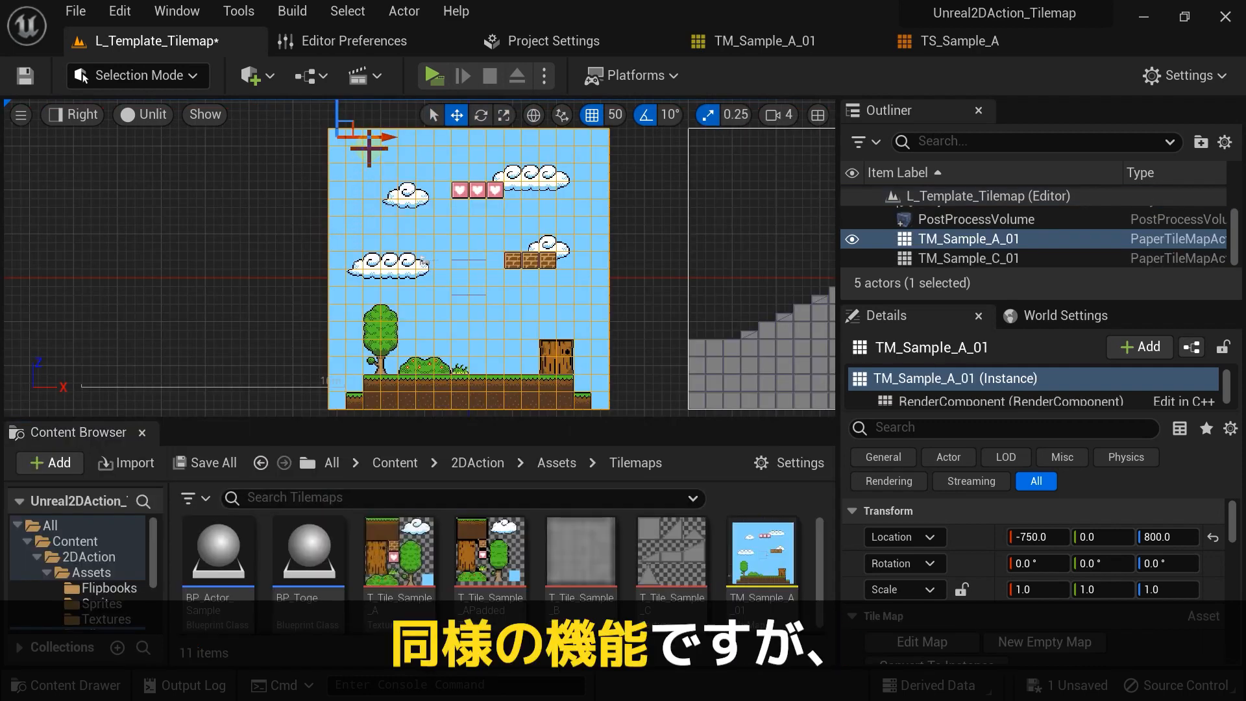
left_click(305, 75)
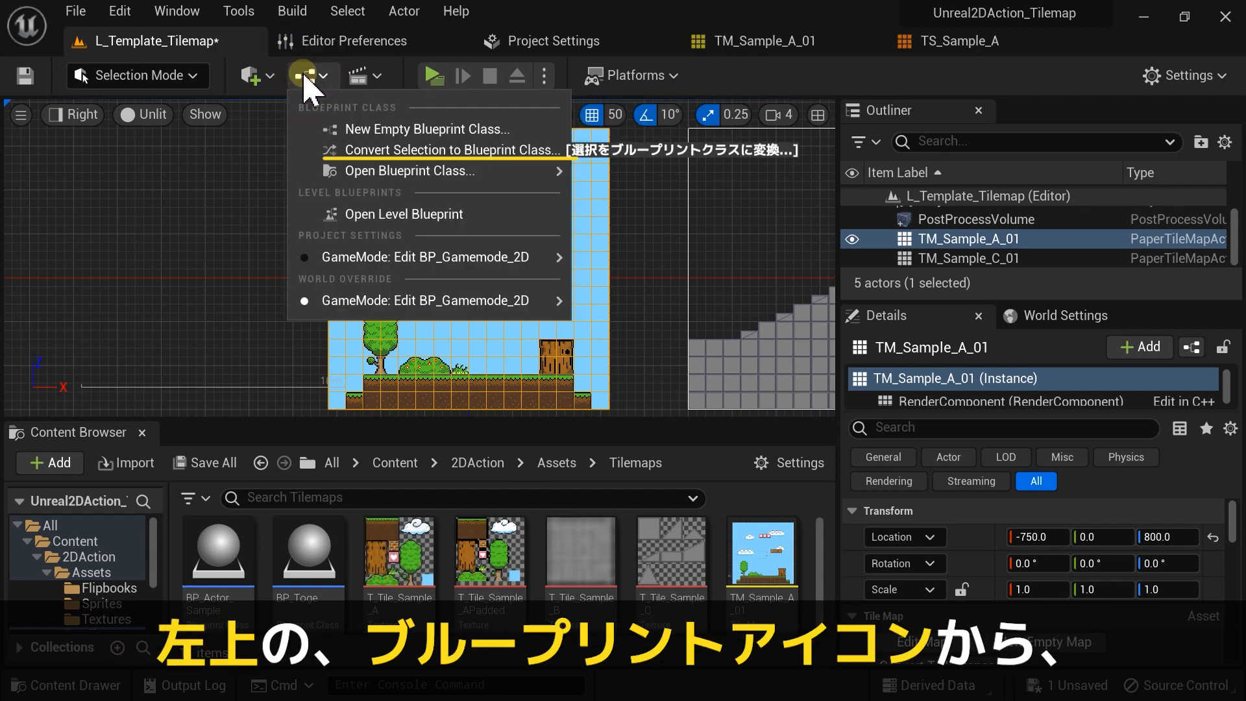
left_click(382, 151)
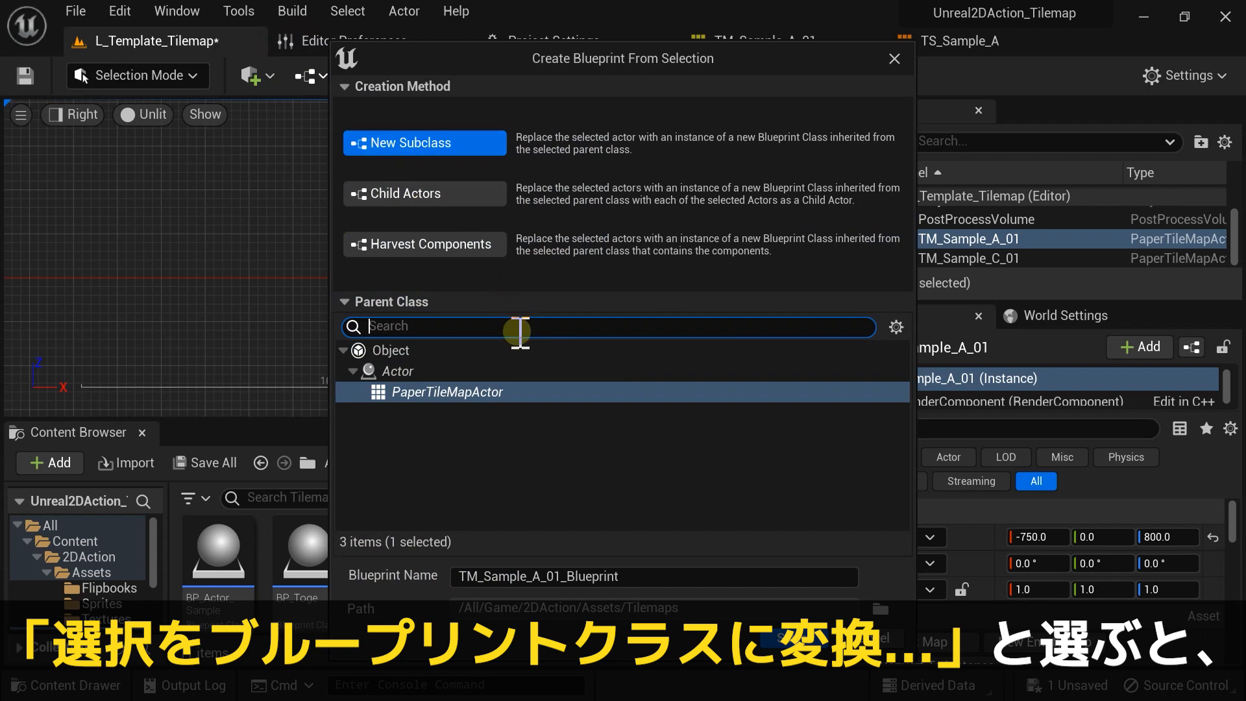
left_click(444, 393)
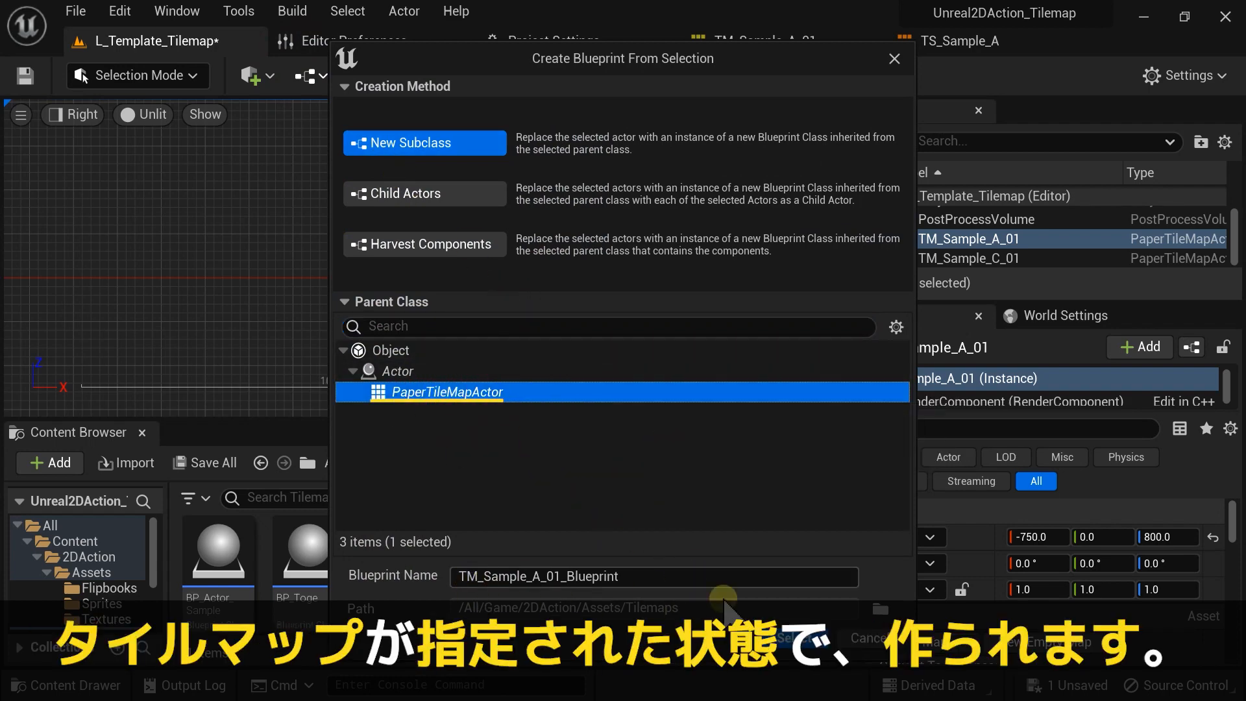
left_click(793, 642)
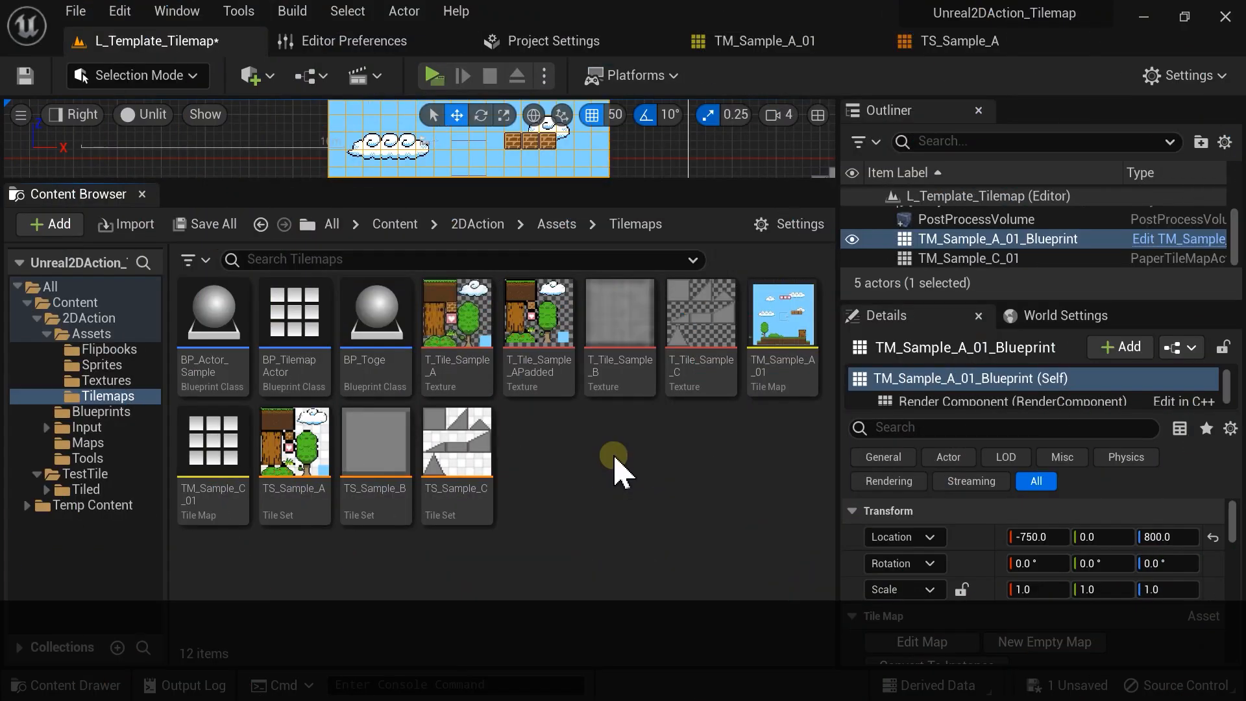
left_click(294, 376)
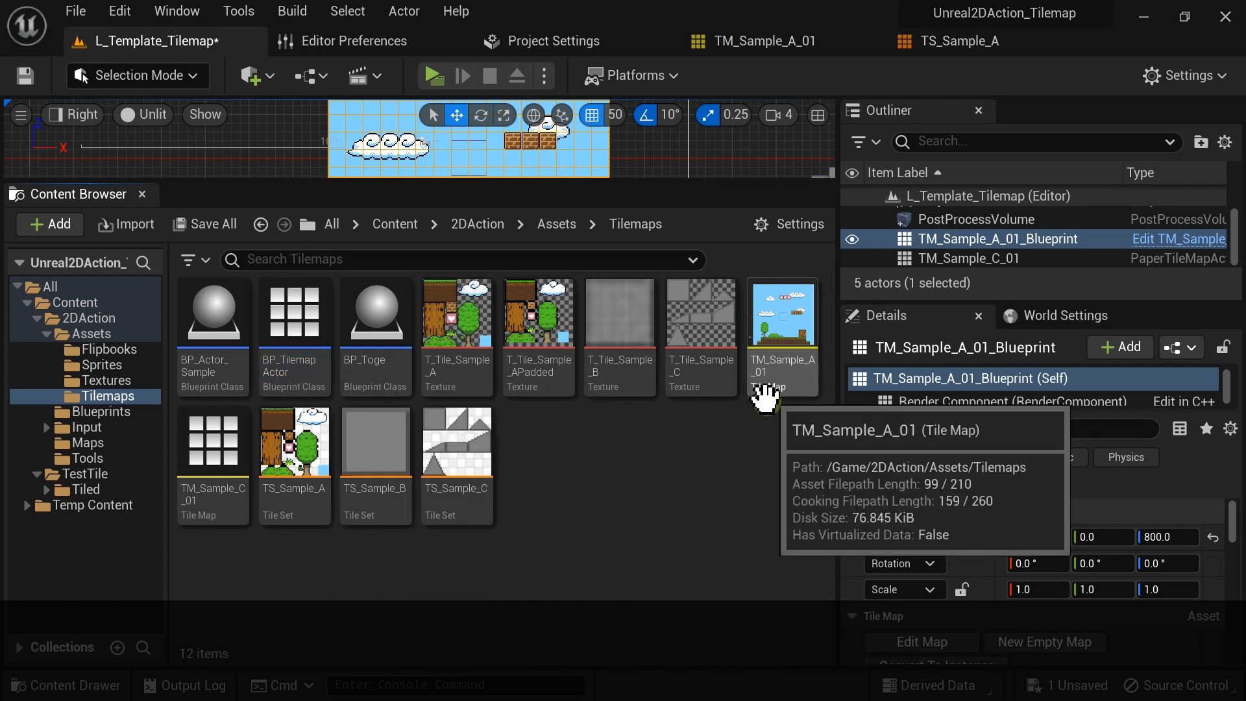
left_click(552, 273)
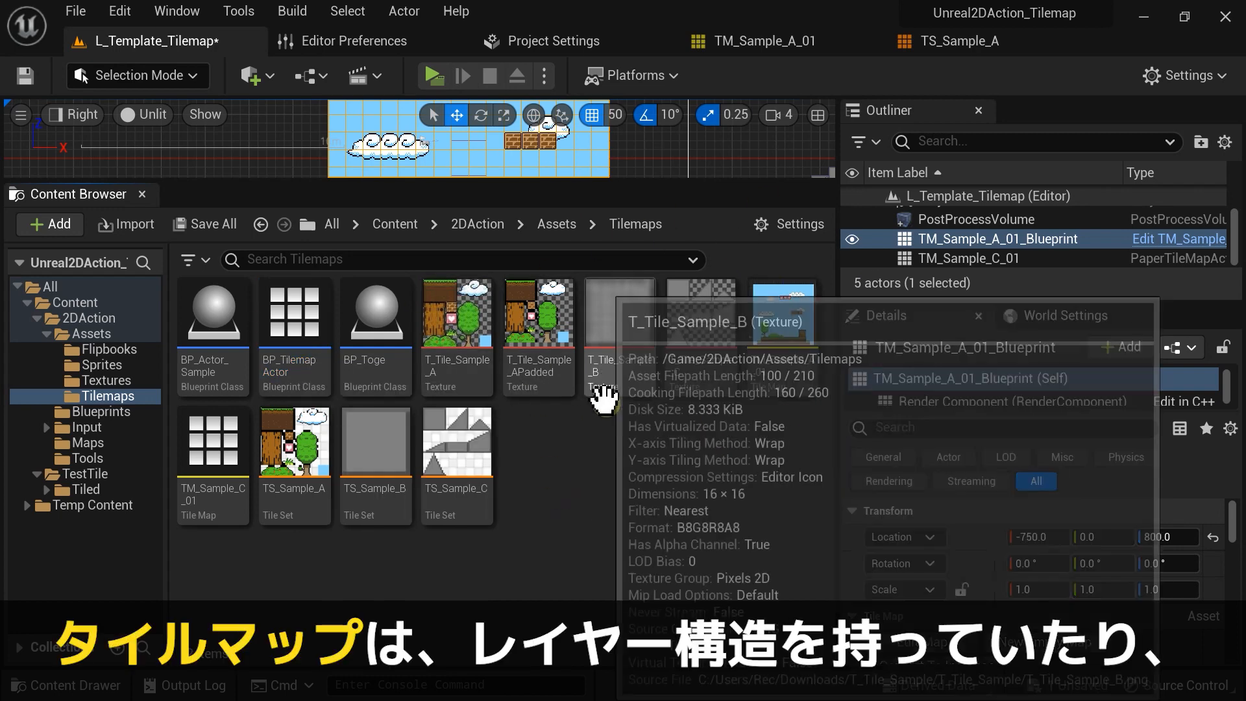
left_click(713, 485)
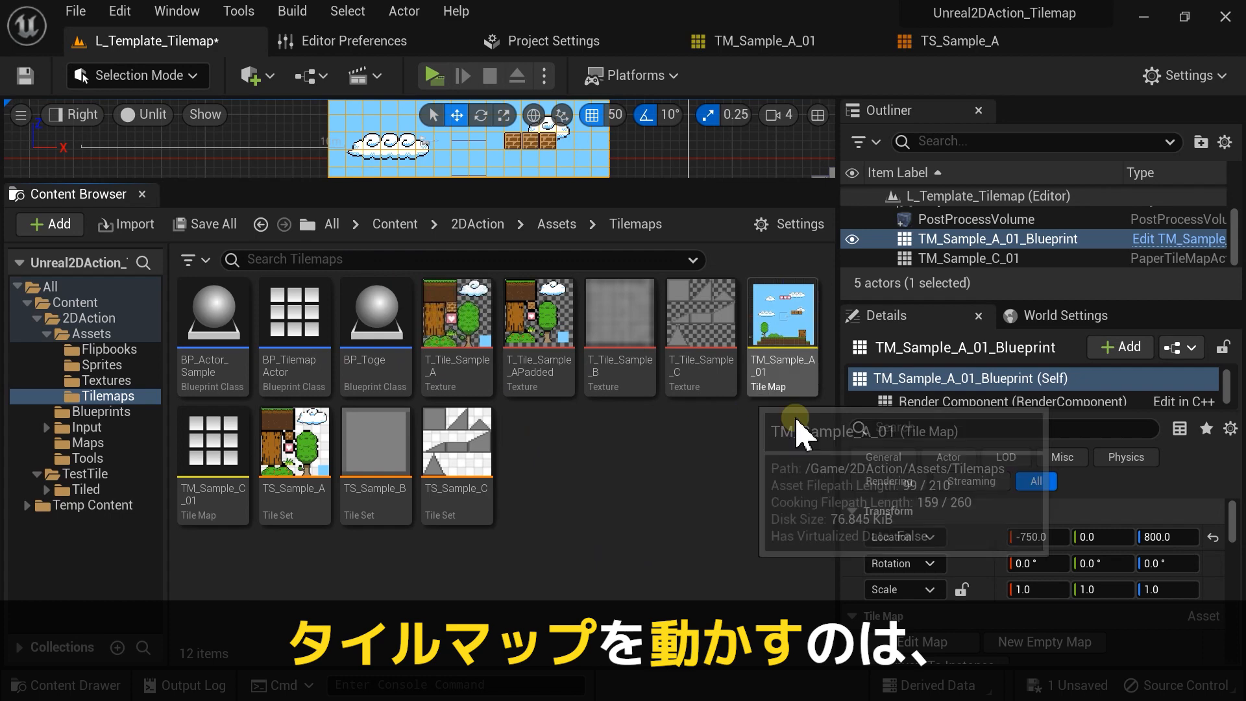
left_click(815, 449)
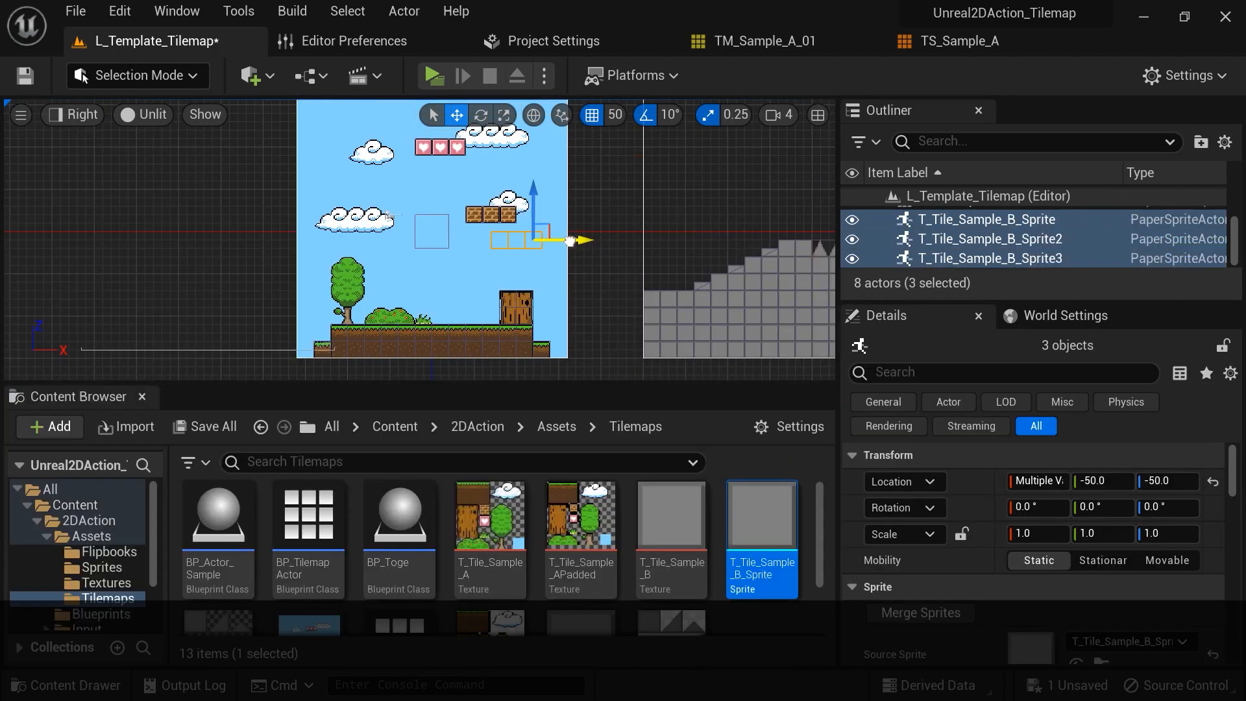
Step: Move the three selected T_Tile_Sample_B_Sprite actors along the X axis into the gap between the two tile maps
left_click_drag(584, 242, 665, 242)
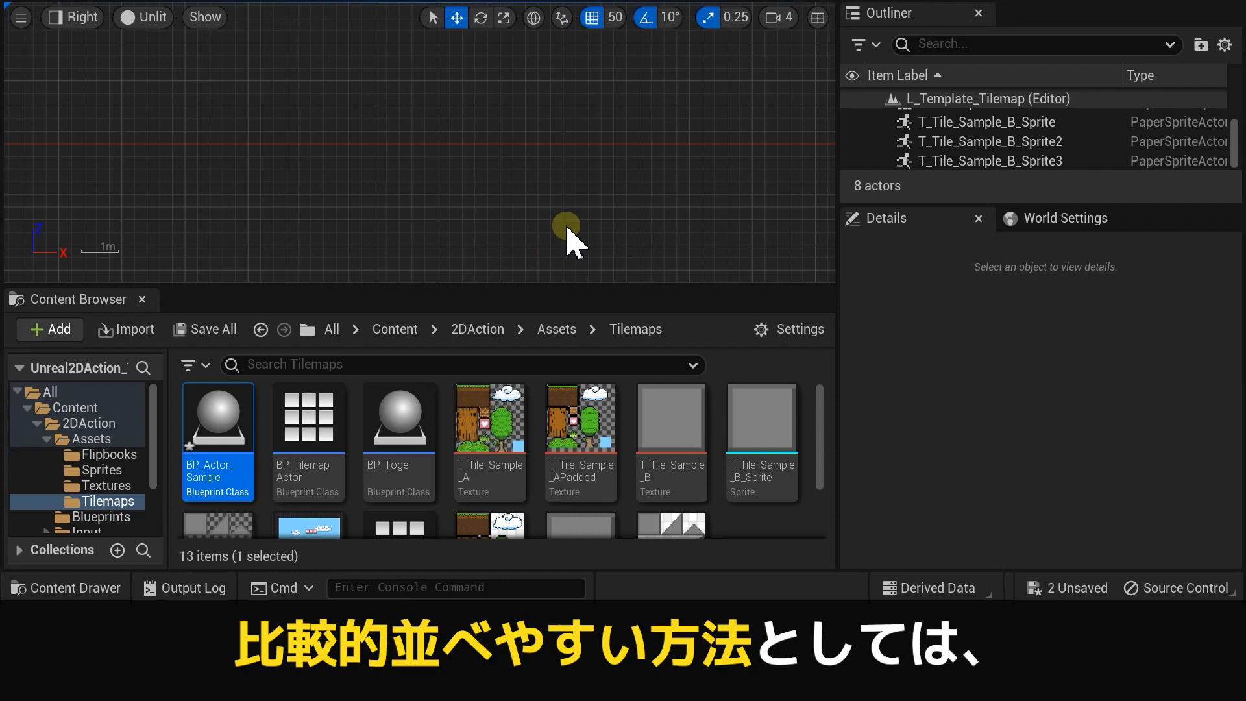
Step: Place T_Tile_Sample_B_Sprite in an empty area of the level and duplicate it into a row of four blocks
left_click_drag(751, 407, 392, 138)
scroll(392, 137, "up", 5)
left_click_drag(409, 125, 457, 125, "alt")
left_click_drag(457, 125, 555, 125, "alt")
Step: Select the four block sprites in the row and merge them into a single grouped sprite actor
left_click_drag(386, 116, 571, 158)
right_click(458, 118)
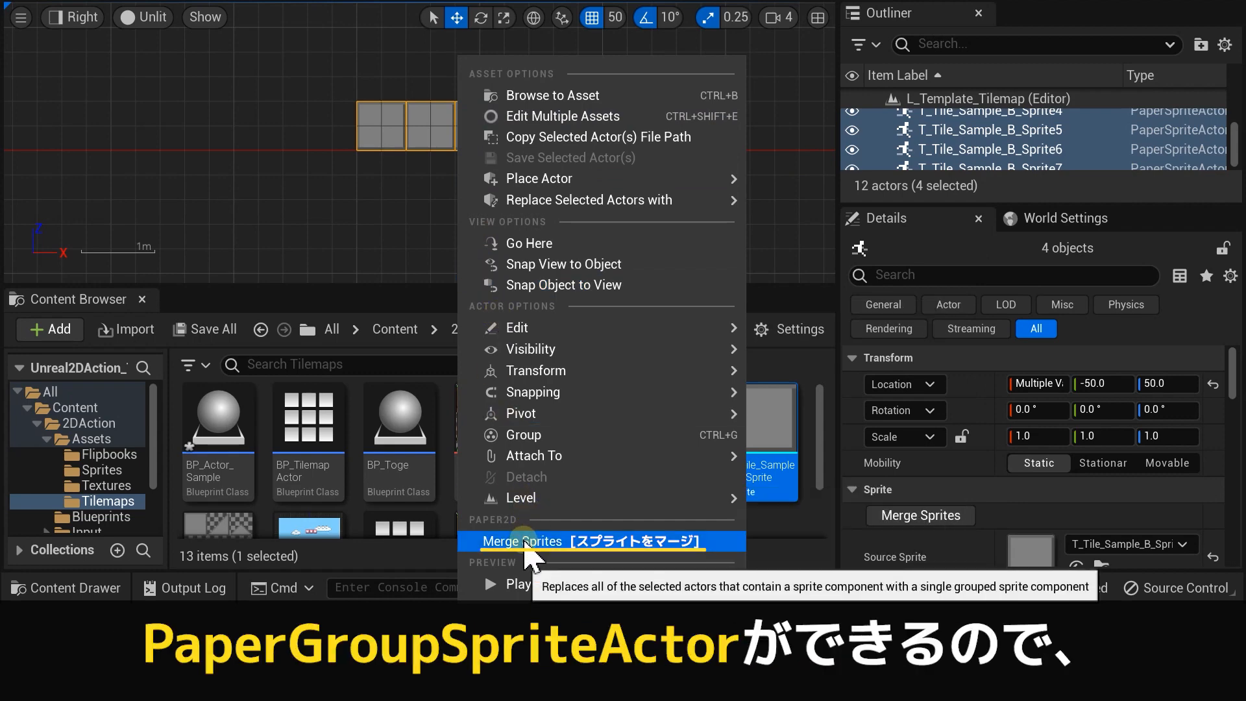
left_click(525, 543)
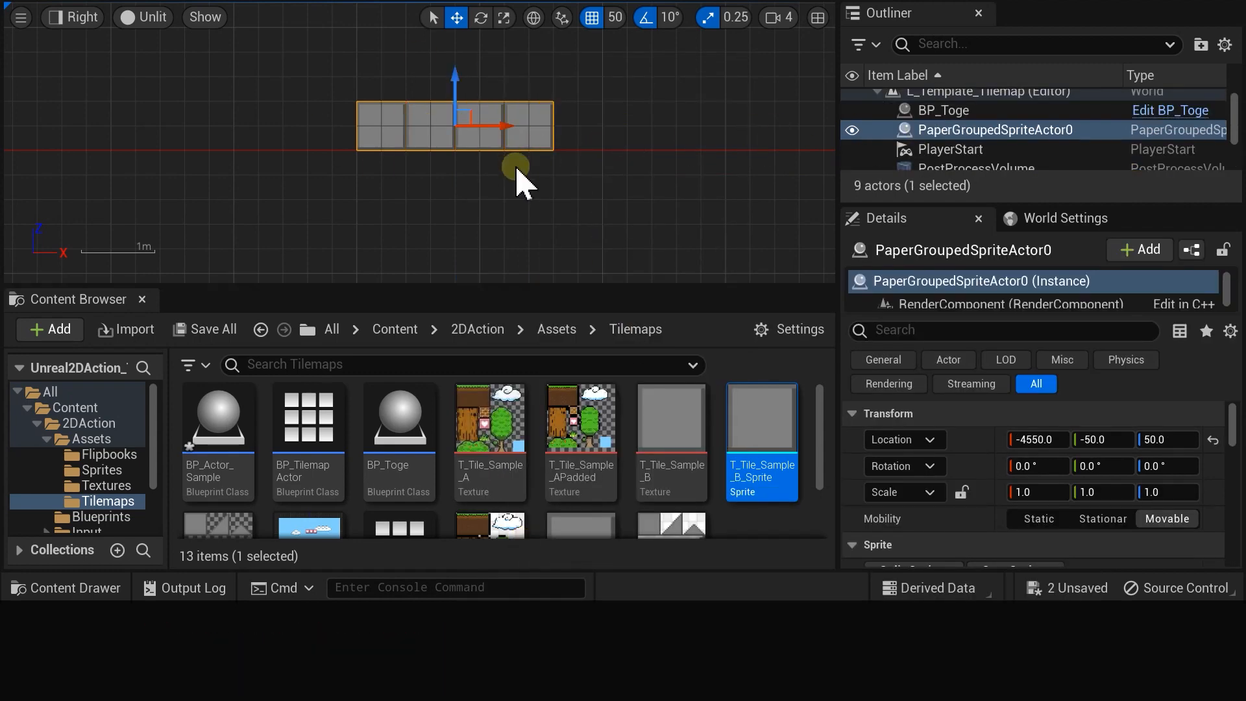
Step: Copy the Instances array of the merged grouped sprite actor and deselect the actor
scroll(981, 429, "down", 4)
left_click_drag(922, 204, 923, 126)
scroll(908, 402, "down", 3)
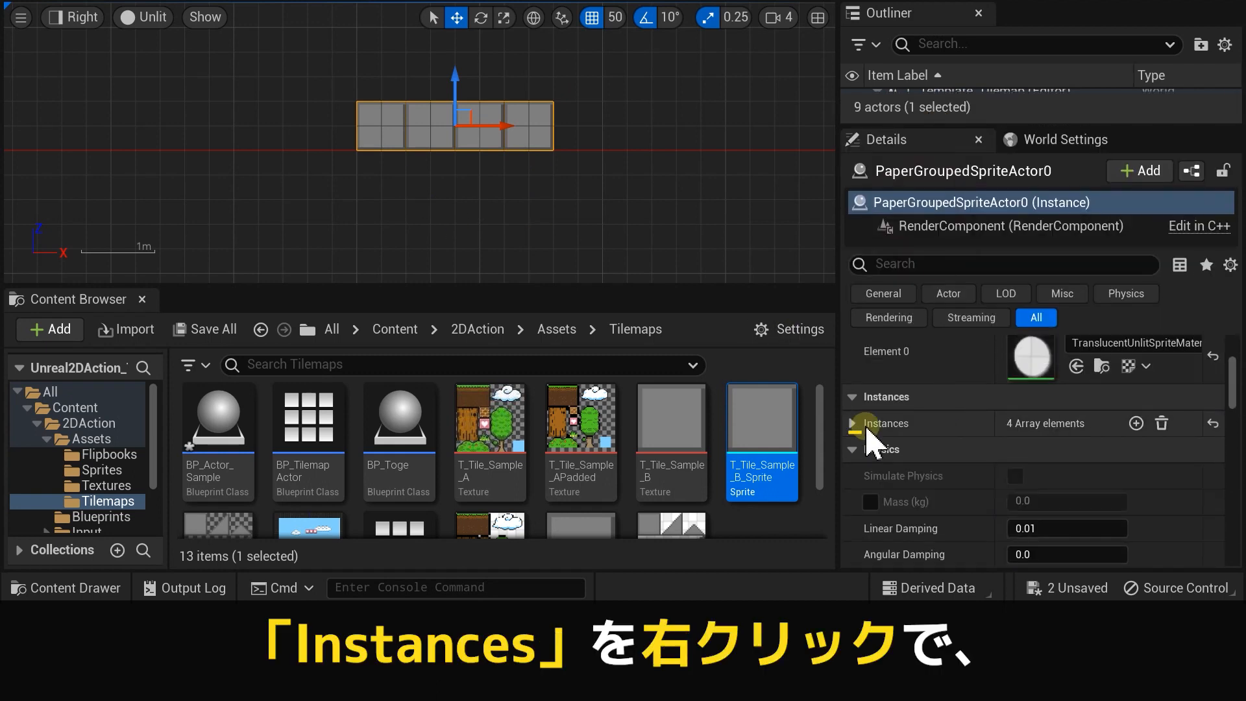
right_click(962, 431)
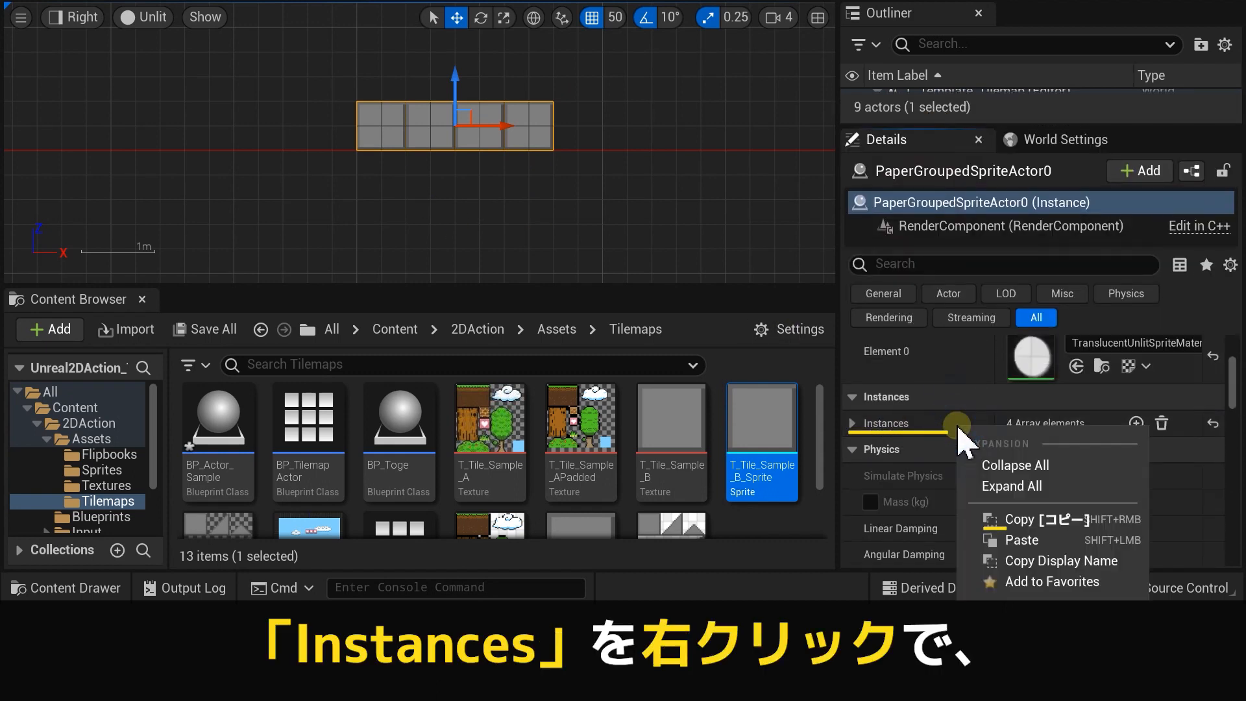
left_click(1010, 521)
left_click(657, 192)
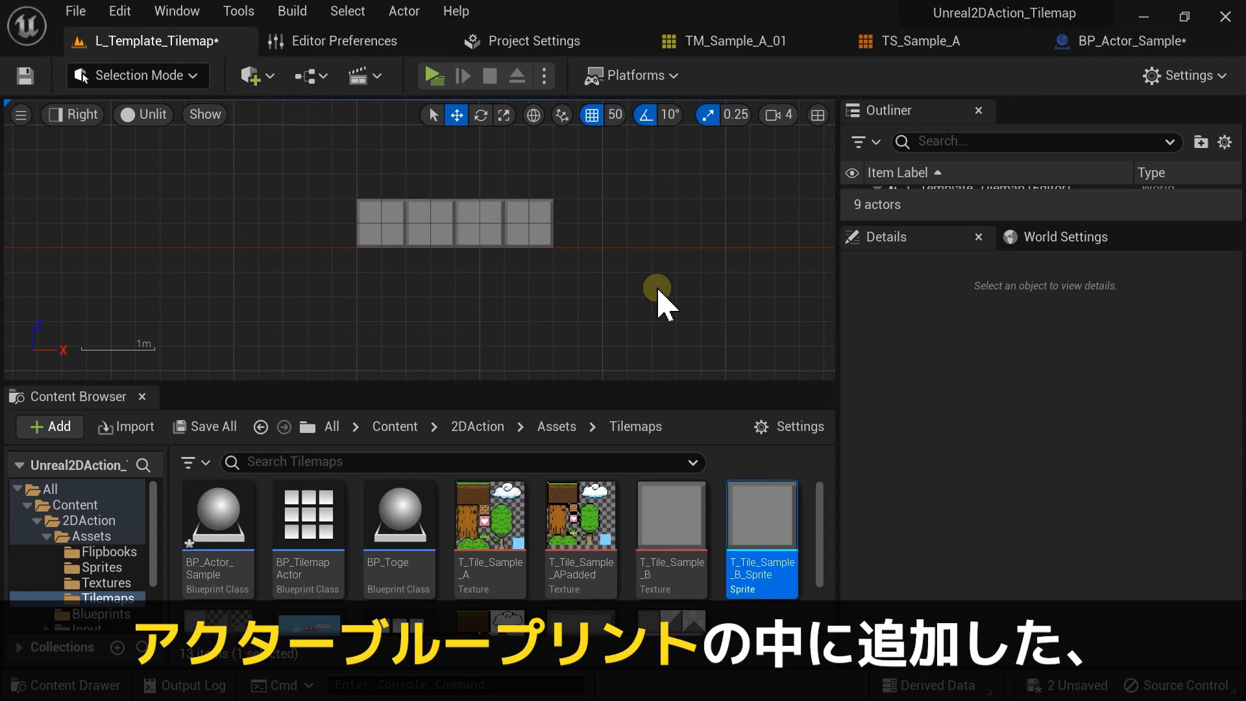
Step: Paste the copied array into the Instances property of the PaperGroupedSprite component in BP_Actor_Sample
left_click(1103, 41)
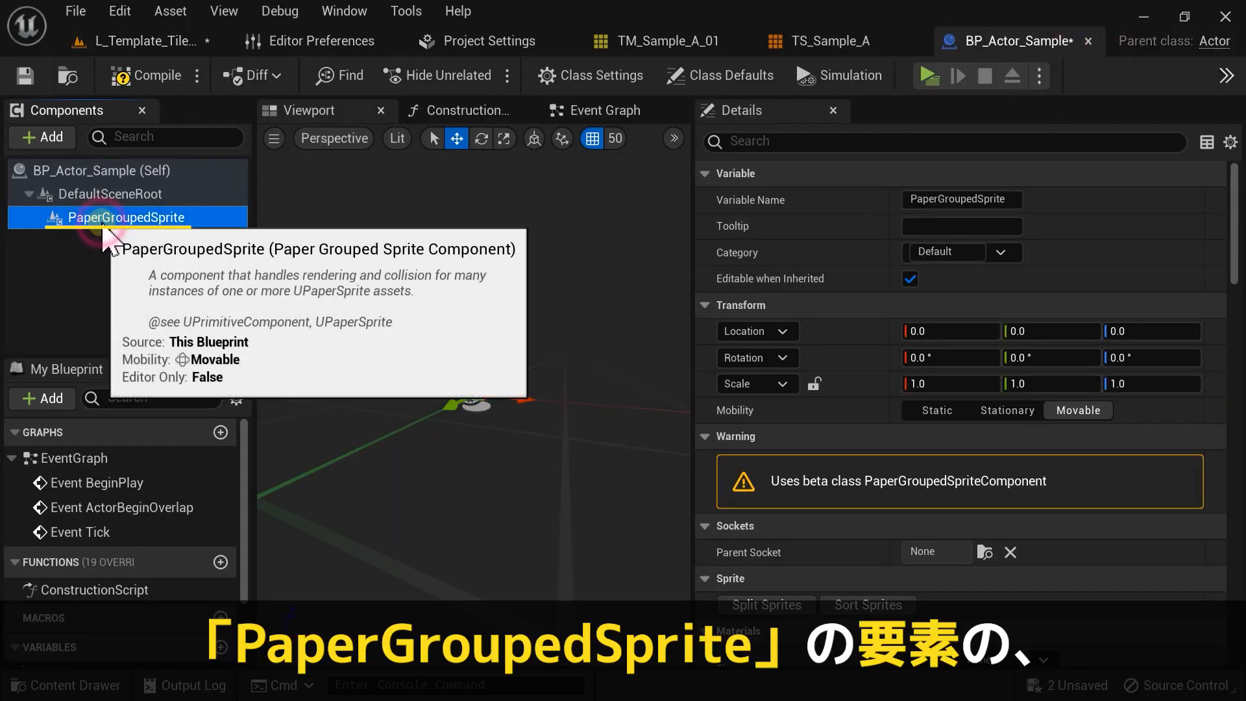
scroll(868, 441, "down", 8)
right_click(802, 367)
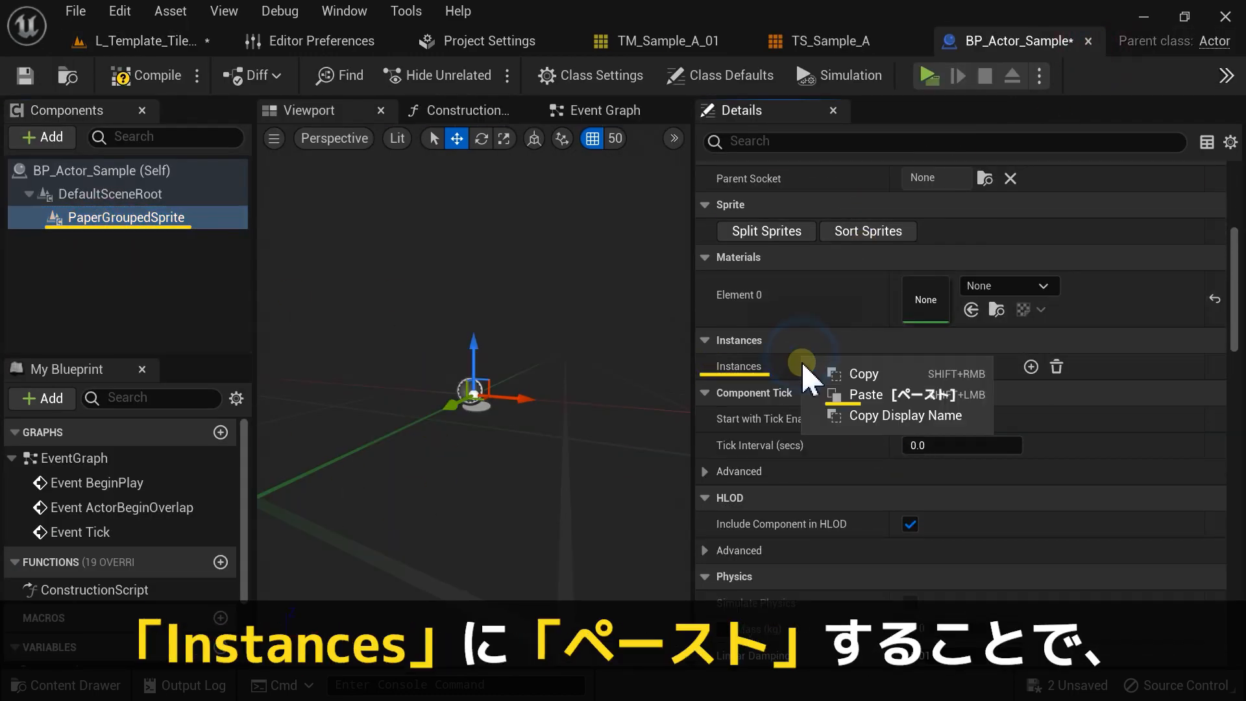
left_click(834, 396)
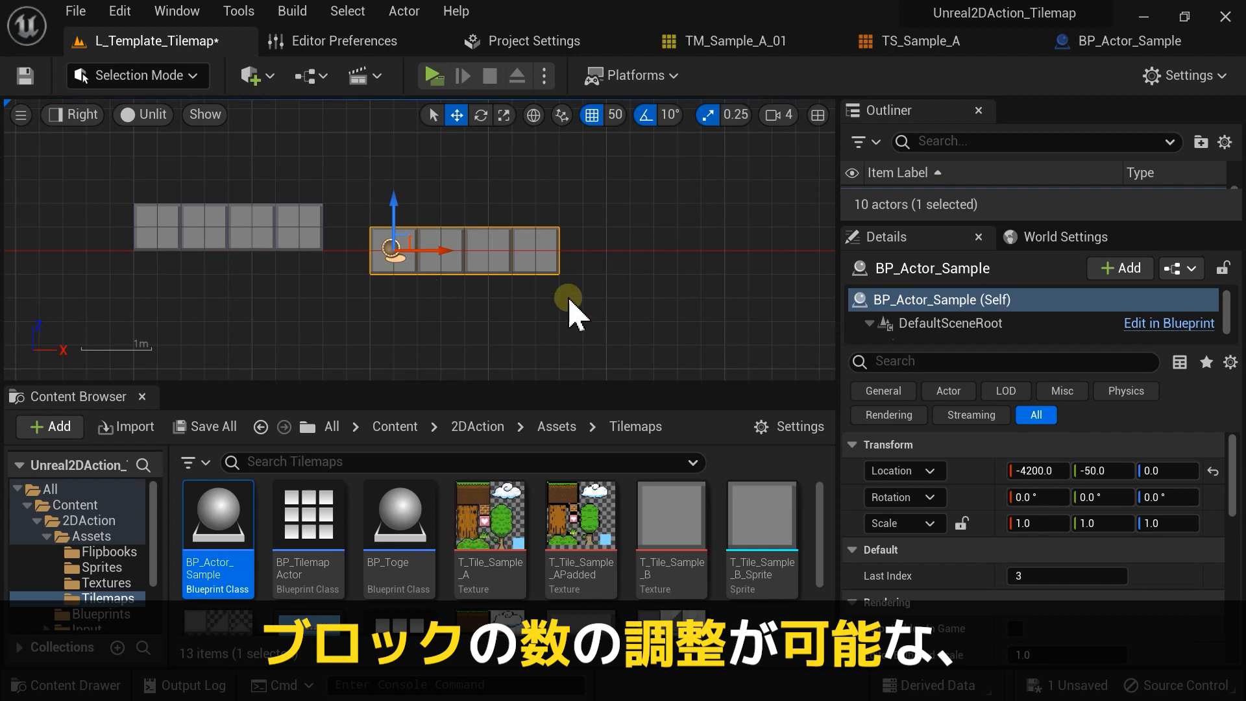
Step: Adjust the Last Index value of the placed BP_Actor_Sample to change its number of blocks
mouse_move(1024, 573)
left_mouse_down()
mouse_move(1008, 573)
mouse_move(1038, 573)
mouse_move(1020, 573)
left_mouse_up()
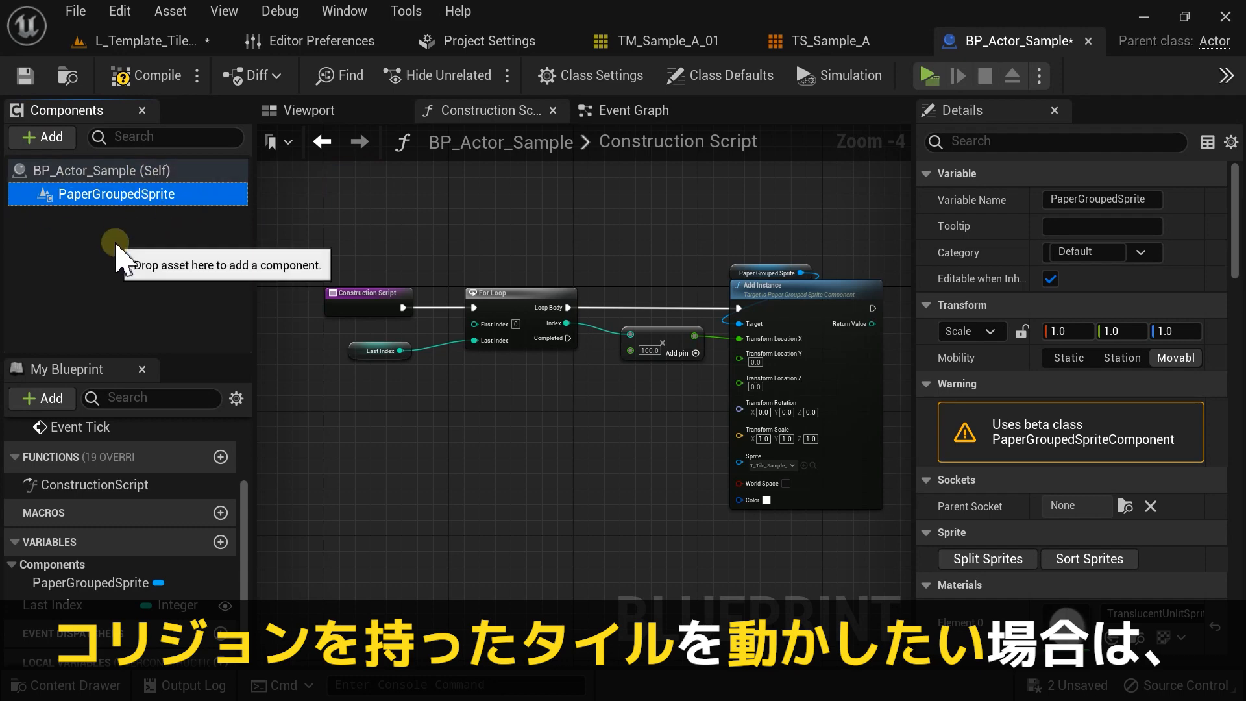
Step: Show the BP_Actor_Sample blueprint's 3D preview, then compile and save the blueprint
left_click(324, 111)
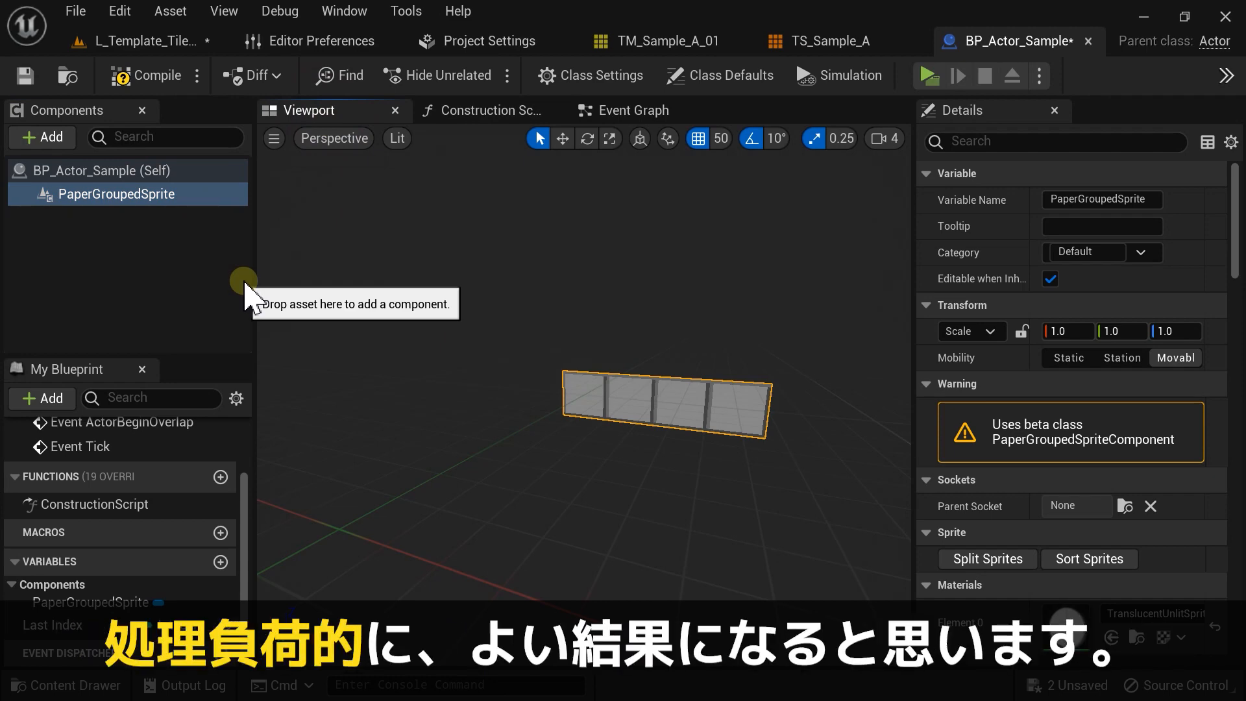
left_click(123, 75)
left_click(25, 75)
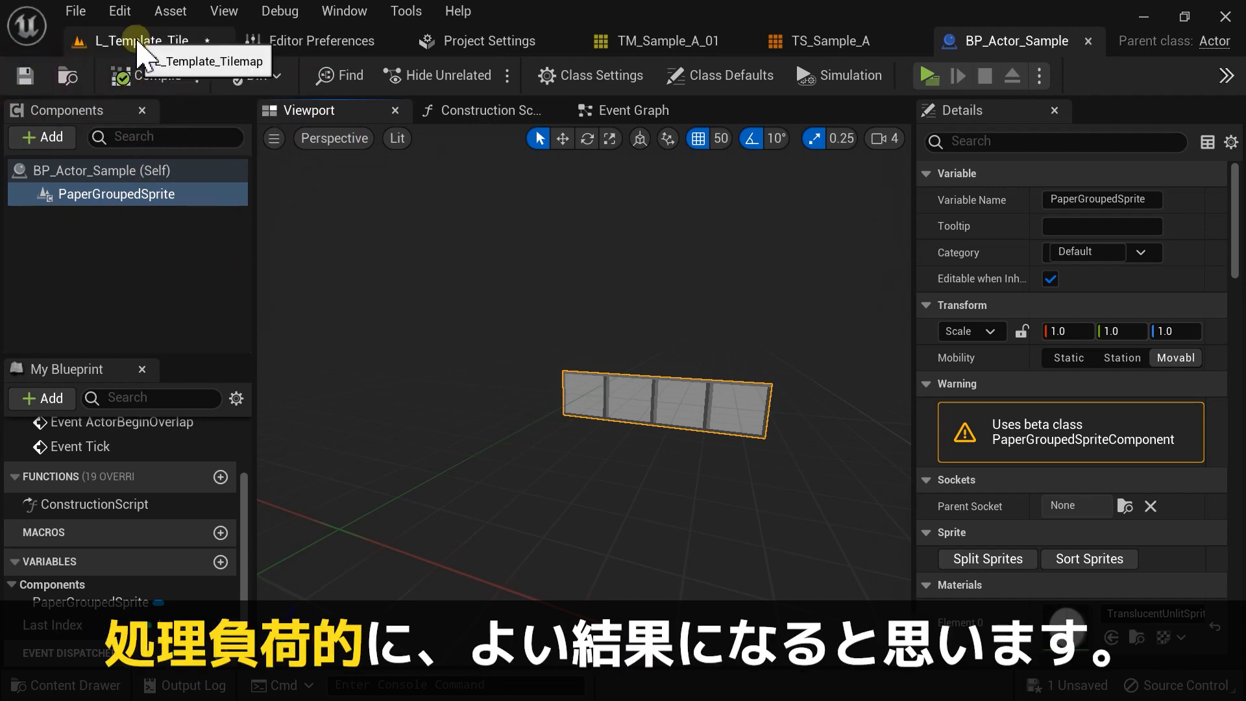
Step: Return to the L_Template_Tilemap level and try shifting the TM_Sample_A_01_Blueprint tile map slightly along the X axis
left_click(138, 40)
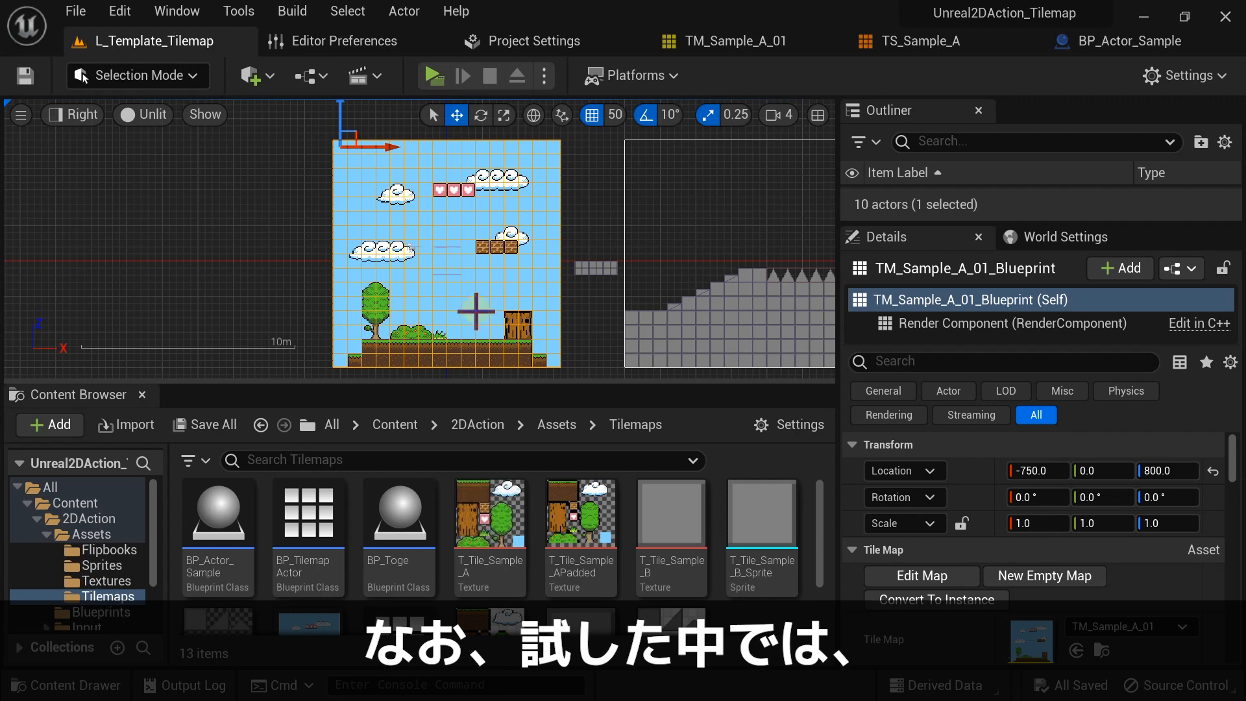
mouse_move(370, 160)
left_mouse_down()
mouse_move(245, 161)
mouse_move(385, 160)
left_mouse_up()
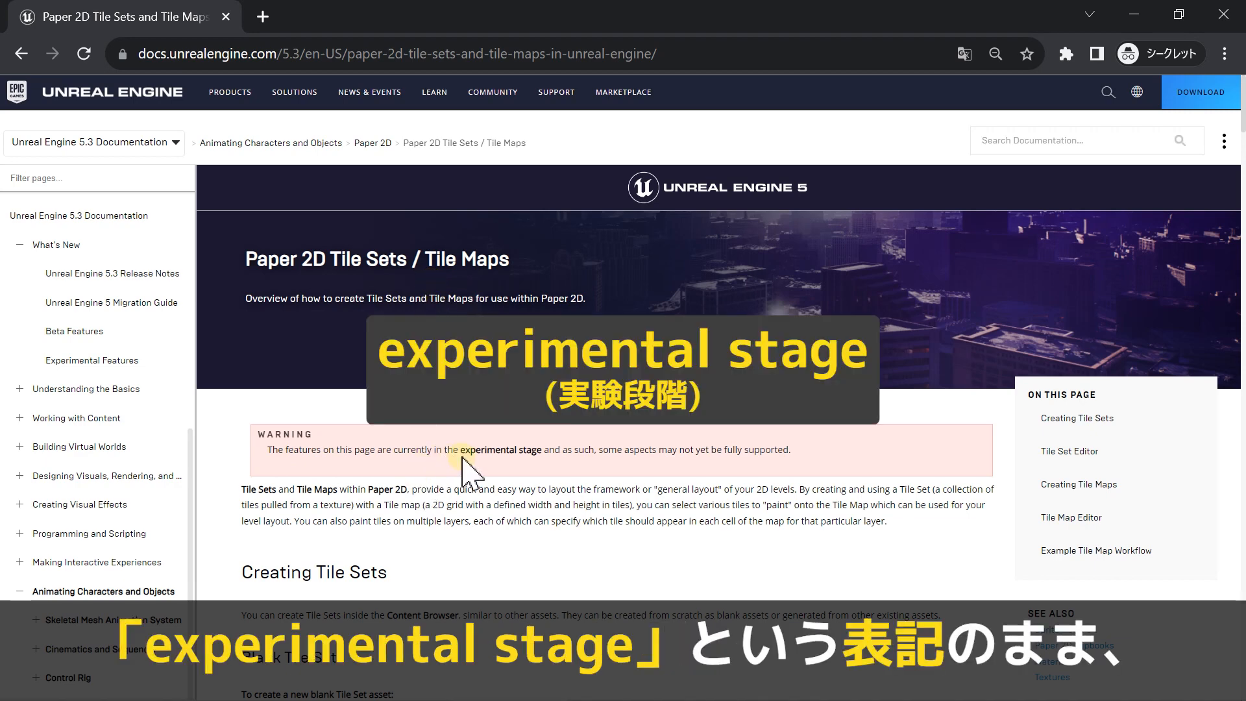
Step: In the browser, highlight the "experimental stage" wording in the Paper 2D Tile Sets / Tile Maps documentation warning
left_click_drag(461, 449, 546, 450)
left_click(586, 463)
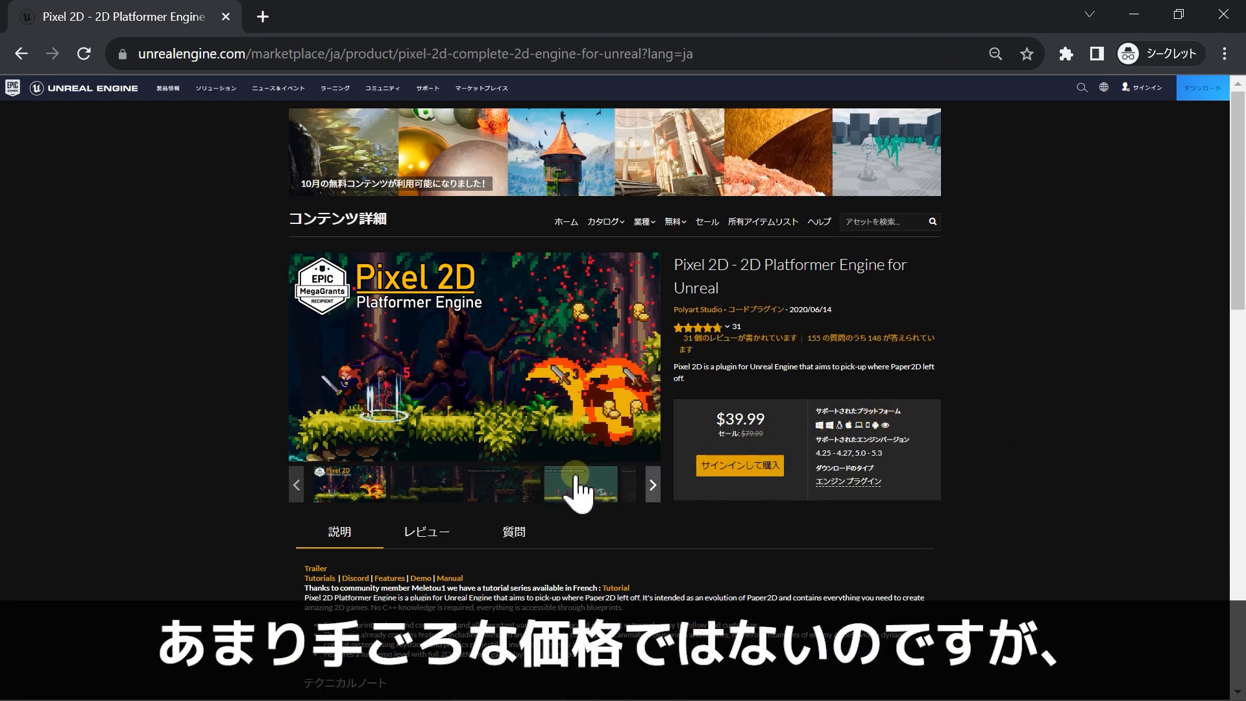
Step: Look through the preview images of the Pixel 2D - 2D Platformer Engine marketplace page, including the enlarged Flipbook Animation image
left_click(428, 486)
left_click(529, 487)
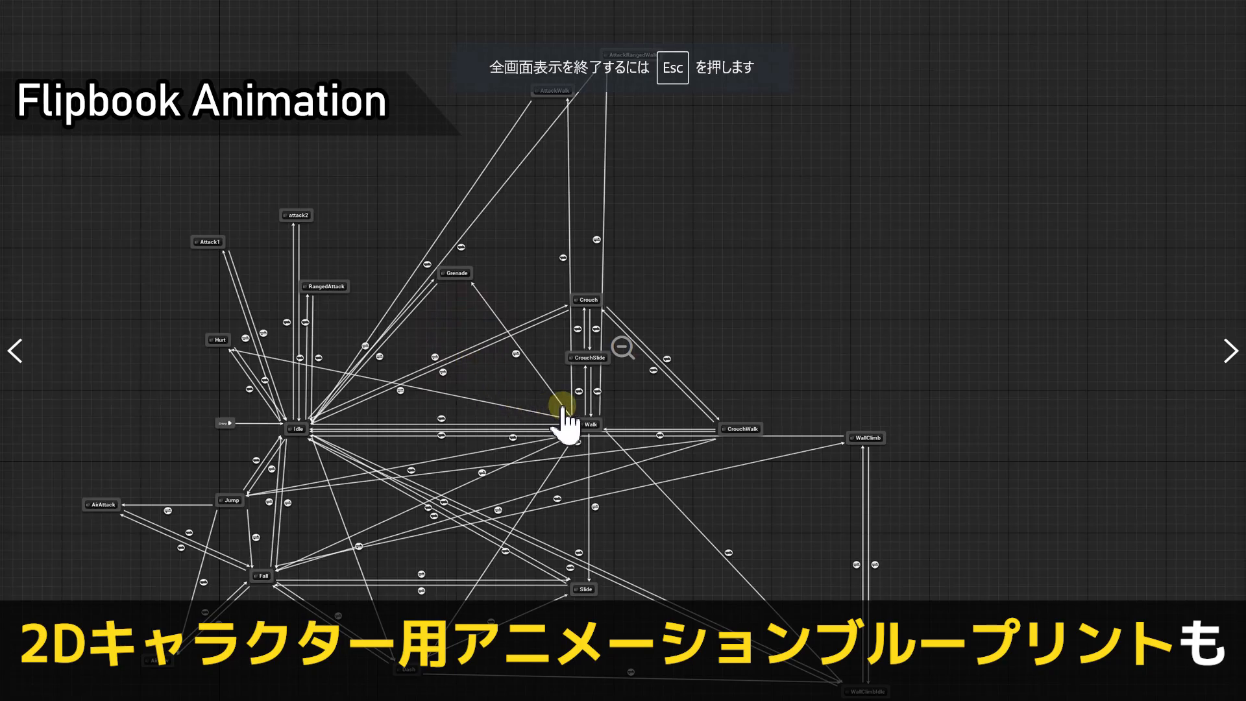
left_click(562, 422)
left_click(287, 487)
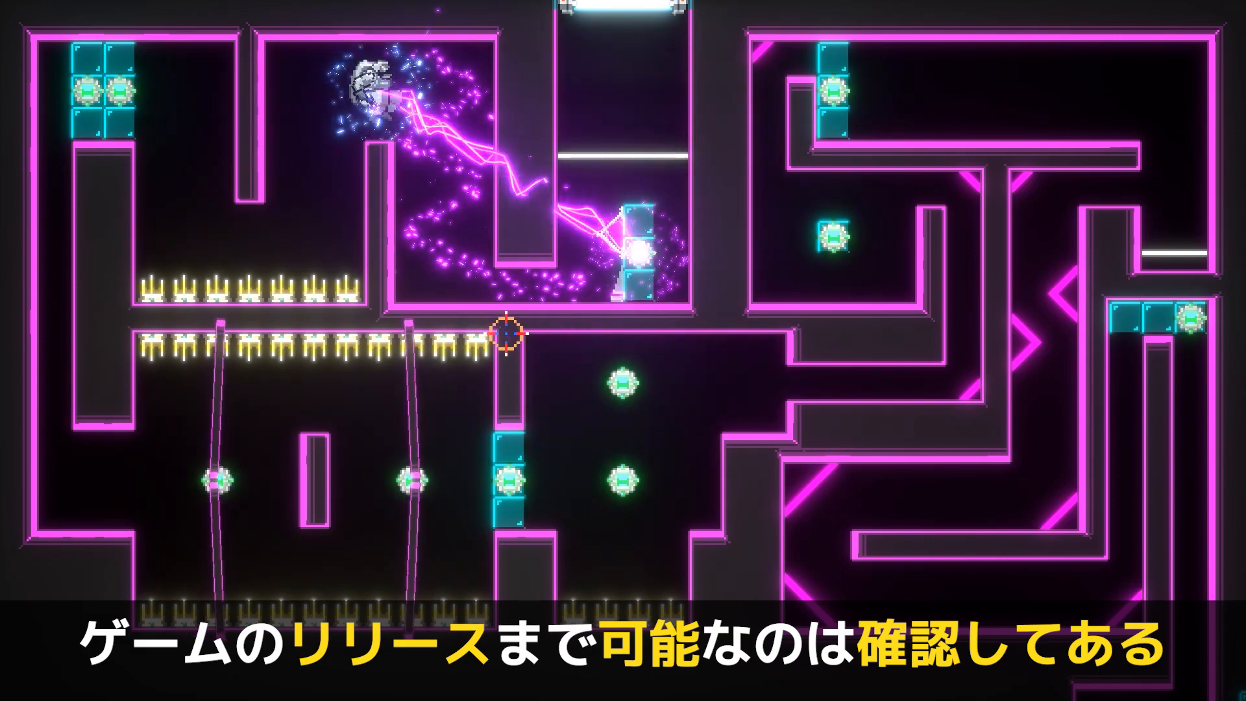
Step: Start a play preview of the tile map level and test the character by jumping and running left across the stage
left_click(427, 75)
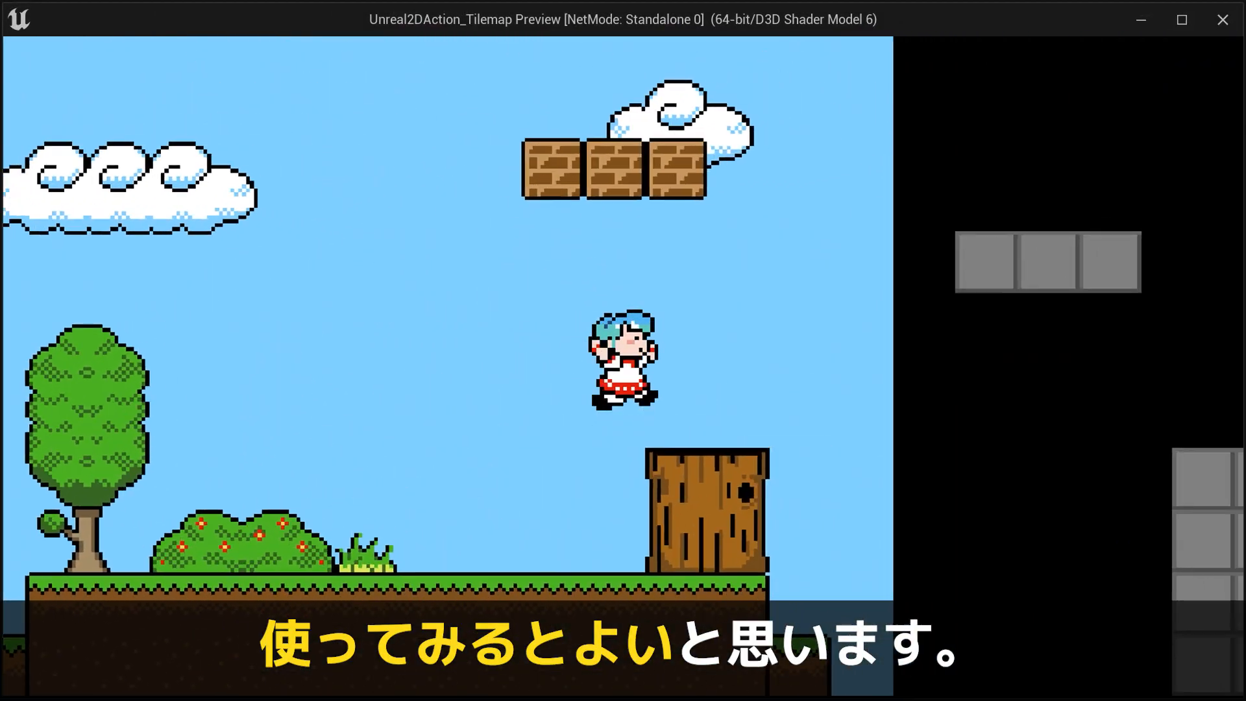
key("space")
key("a")
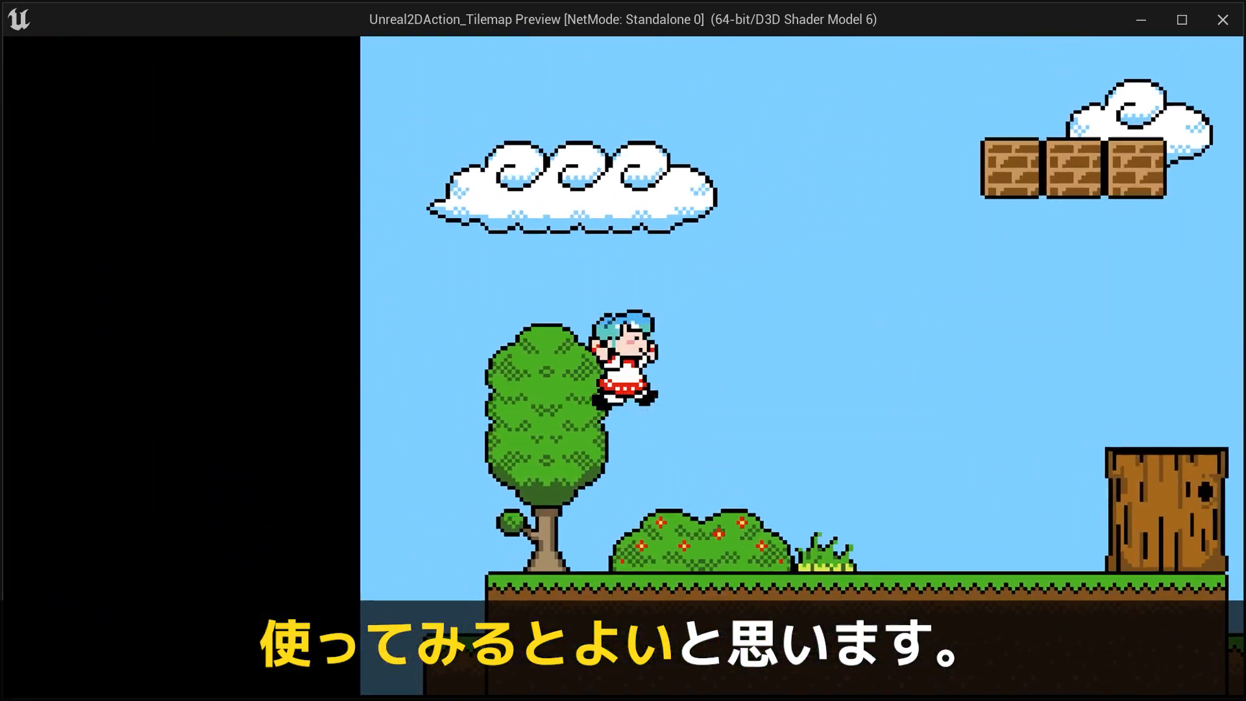
key("space")
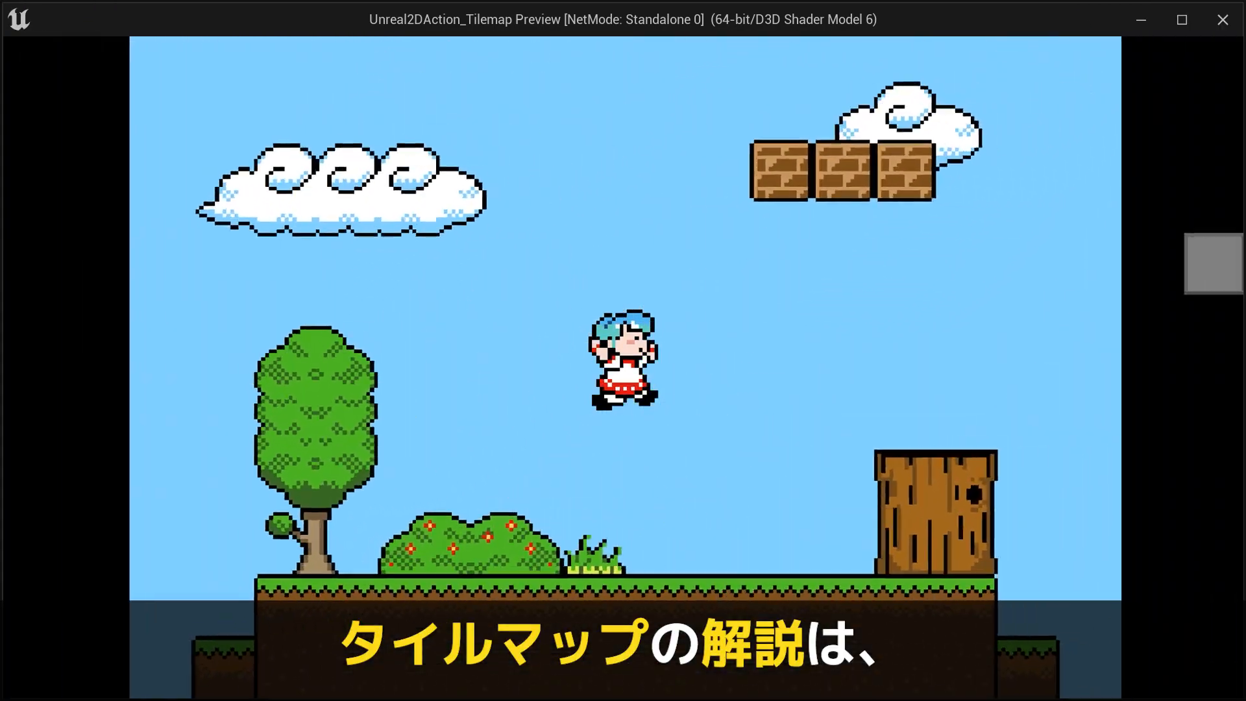
key("space")
key("a")
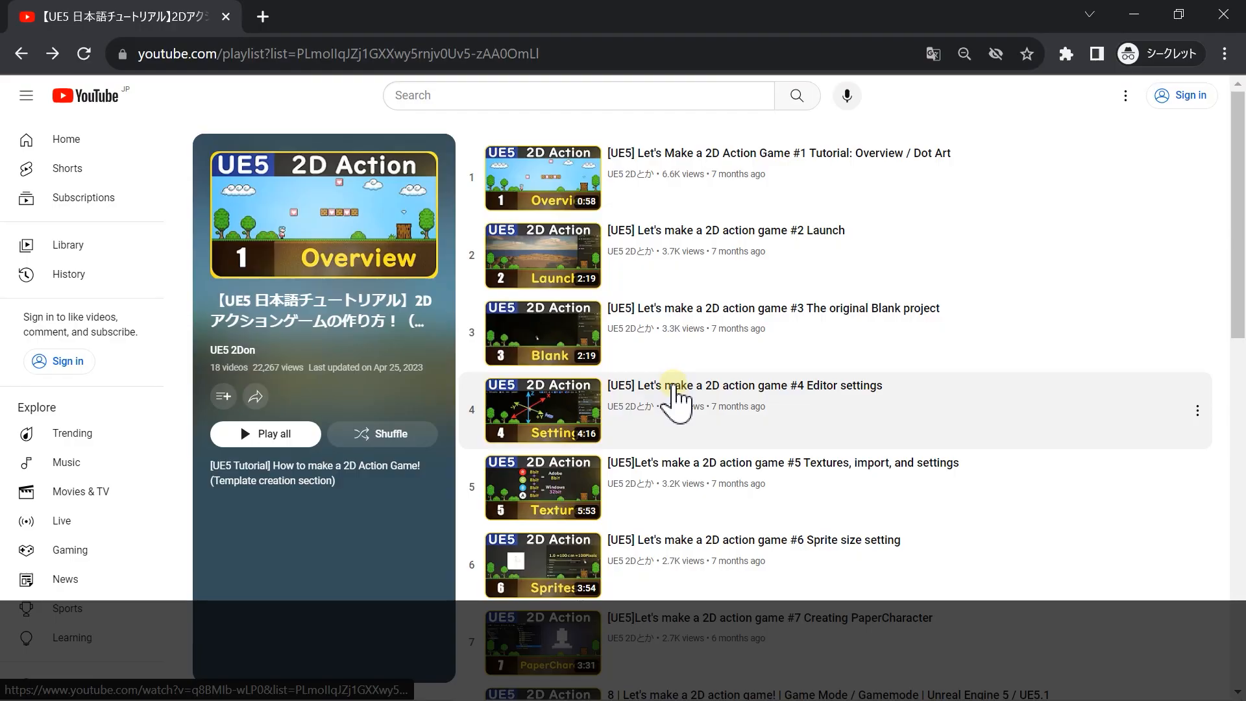
Step: Browse down the YouTube playlist of UE5 2D action game tutorials in the browser
scroll(806, 292, "down", 13)
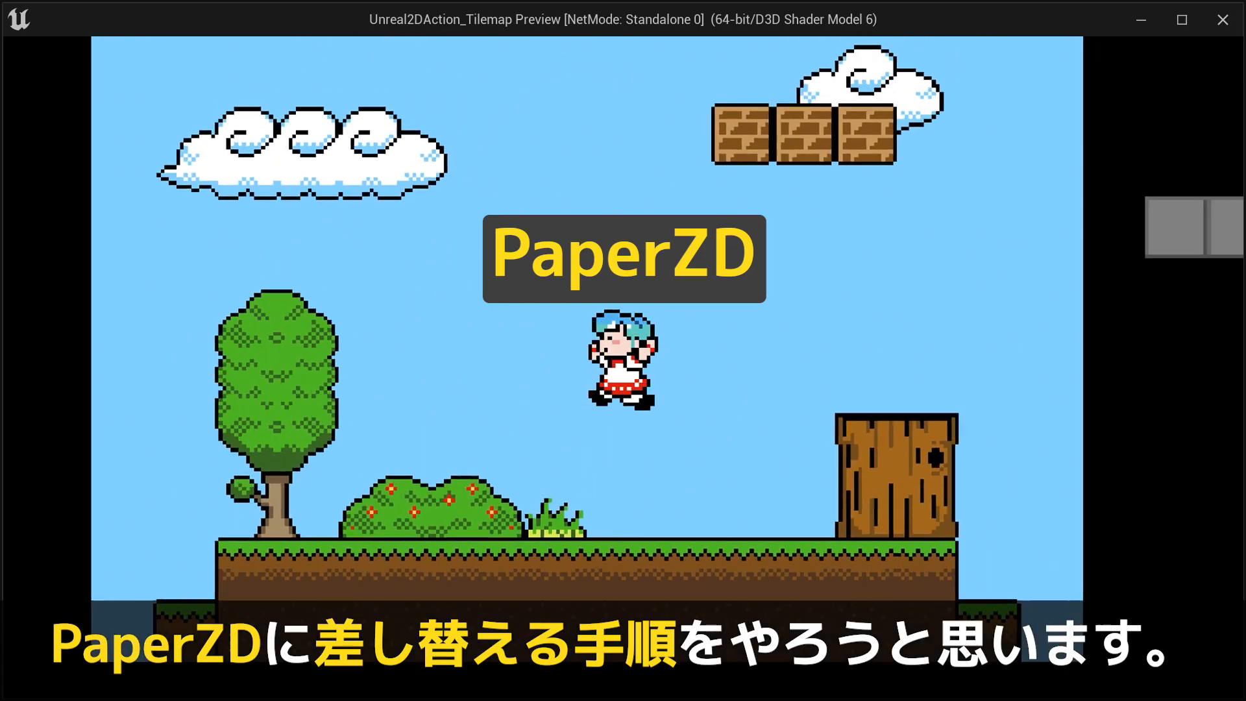
Step: Go back to the running game preview and test running in both directions with repeated jumps
key("d")
key("space")
key("space")
key("a")
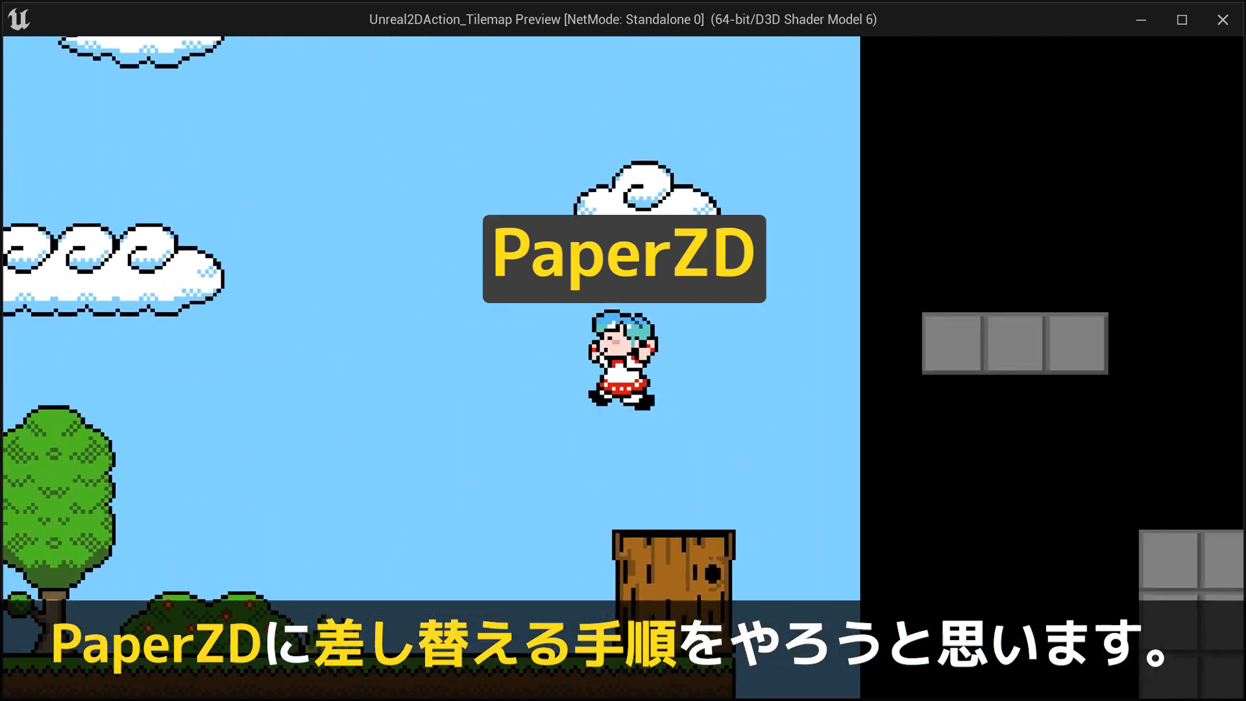
key("space")
key("d")
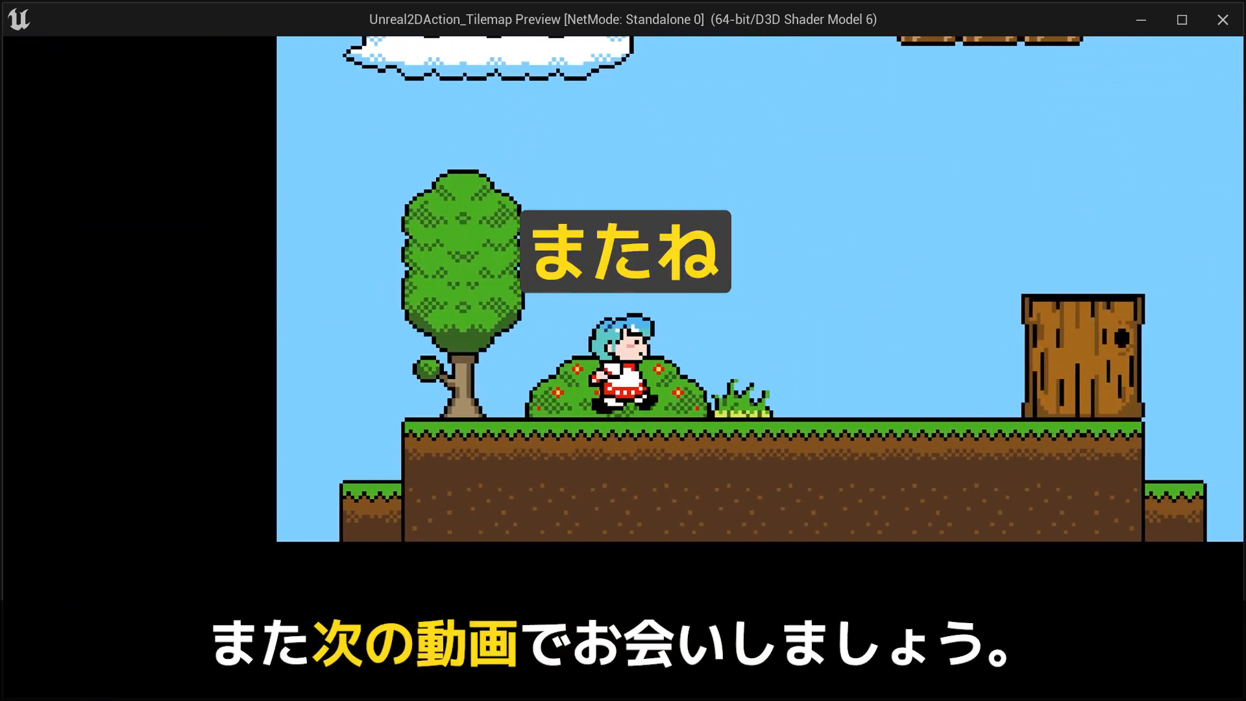
key("space")
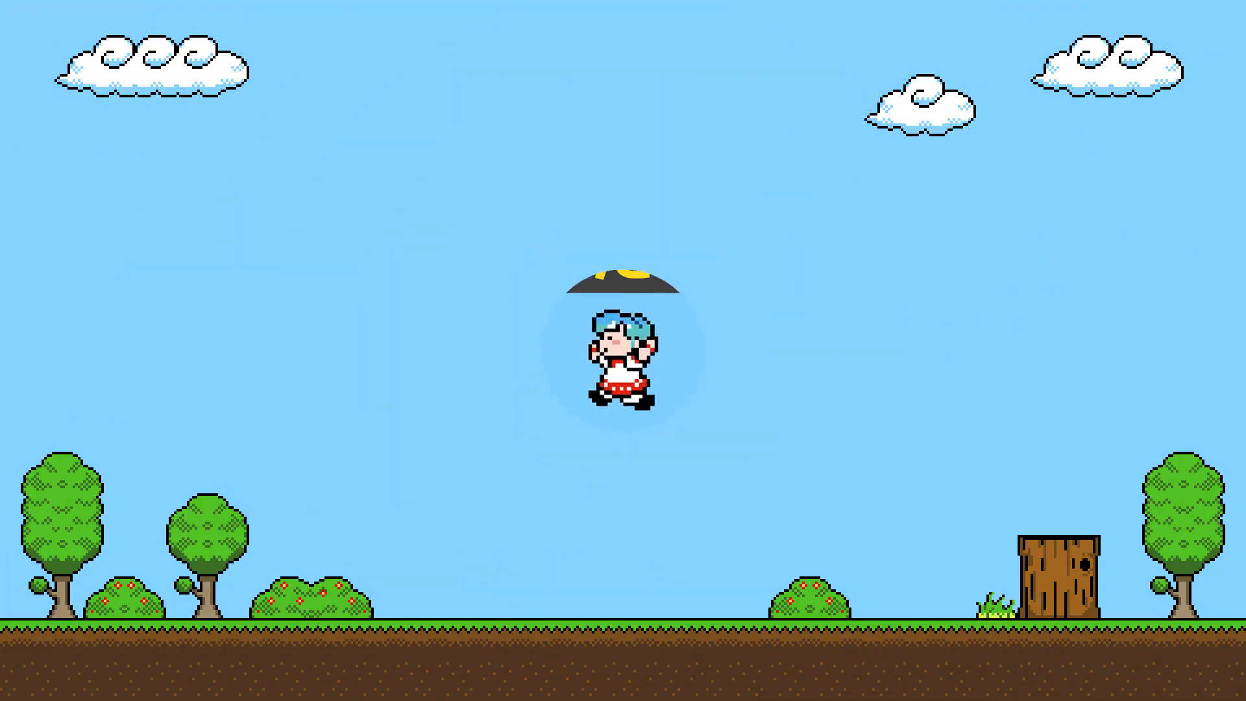